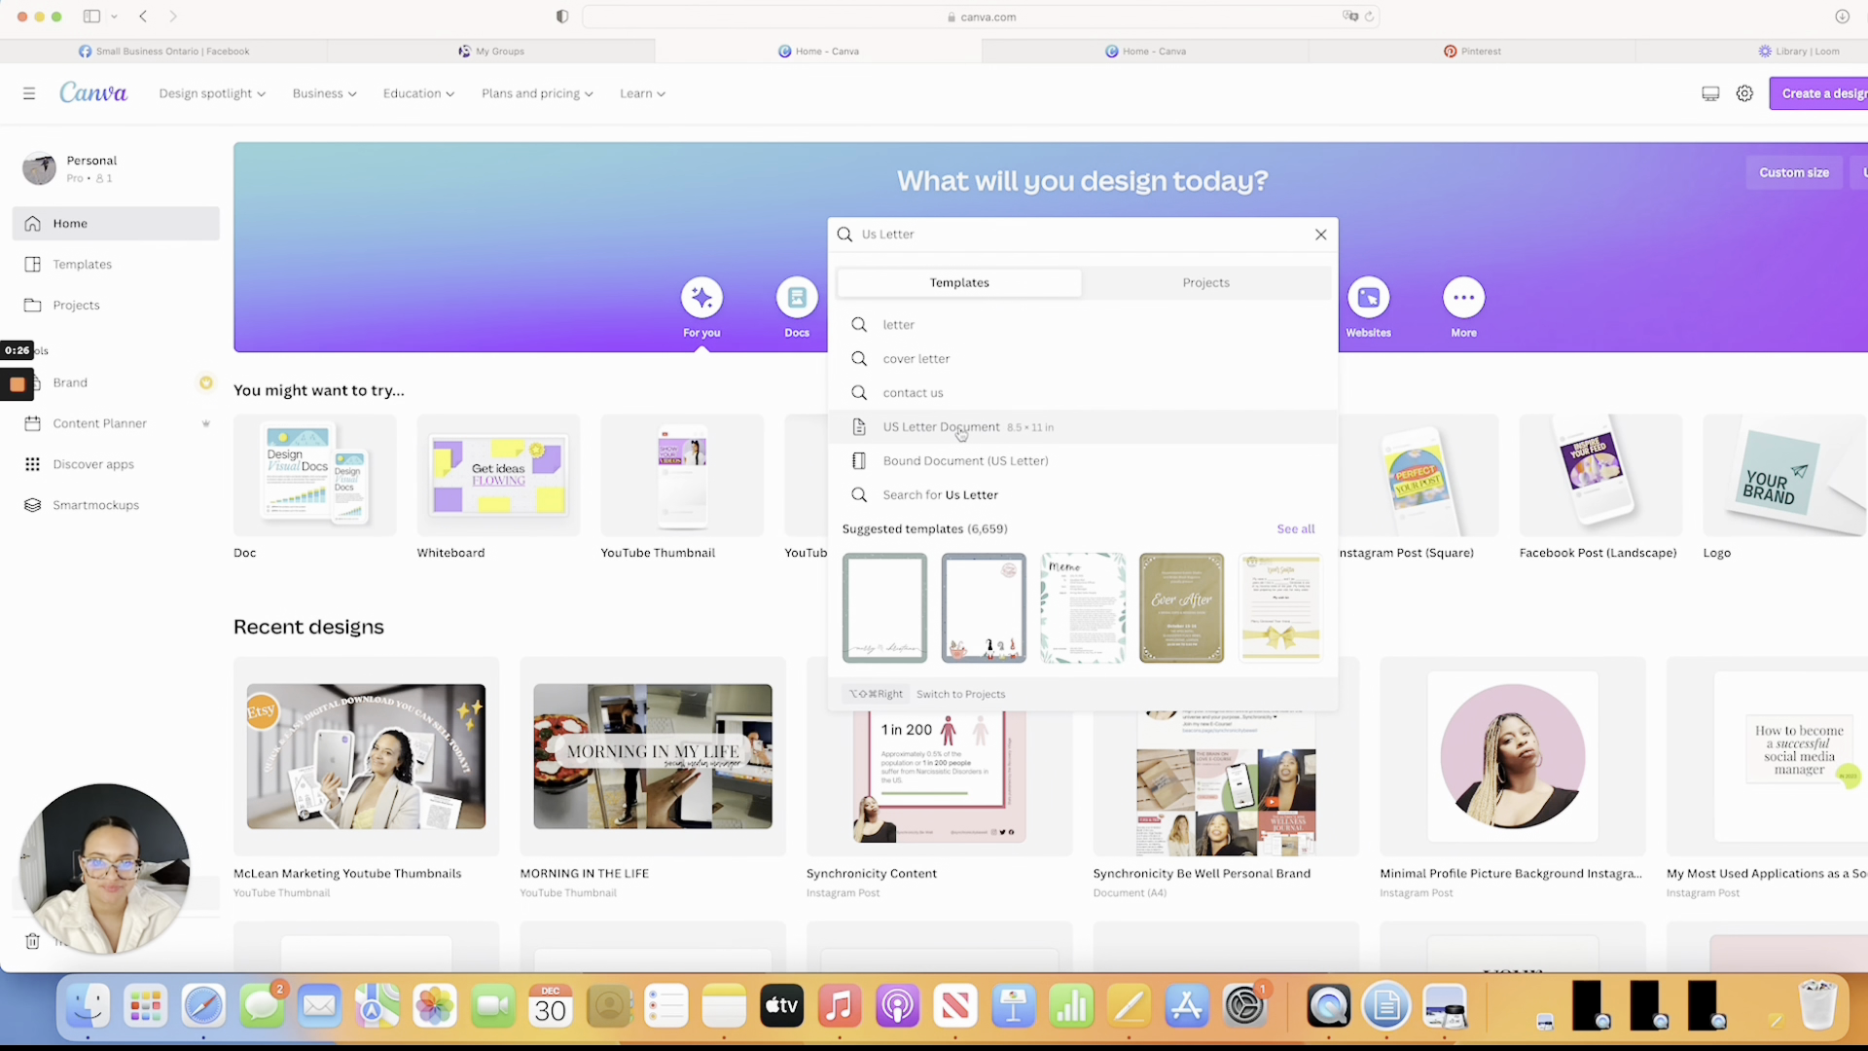
# Create a blank document from the US Letter Document format
pyautogui.click(951, 436)
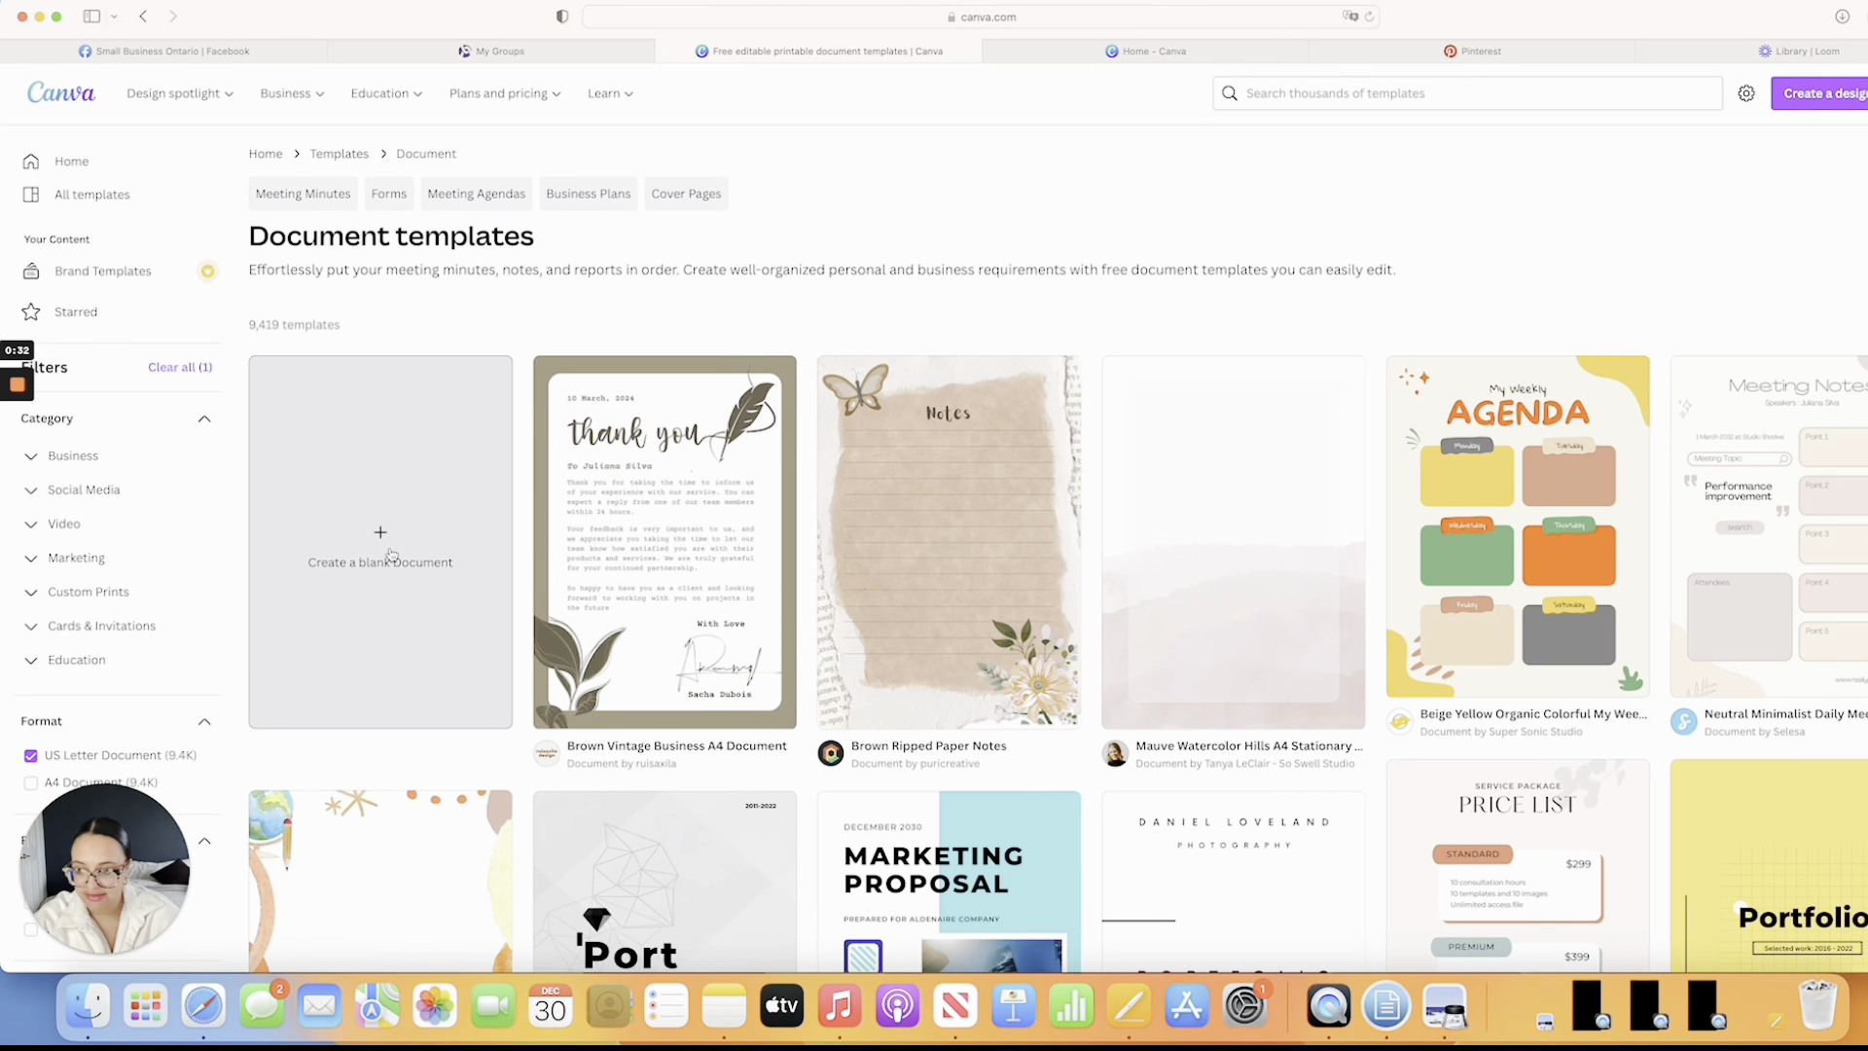
pyautogui.click(391, 556)
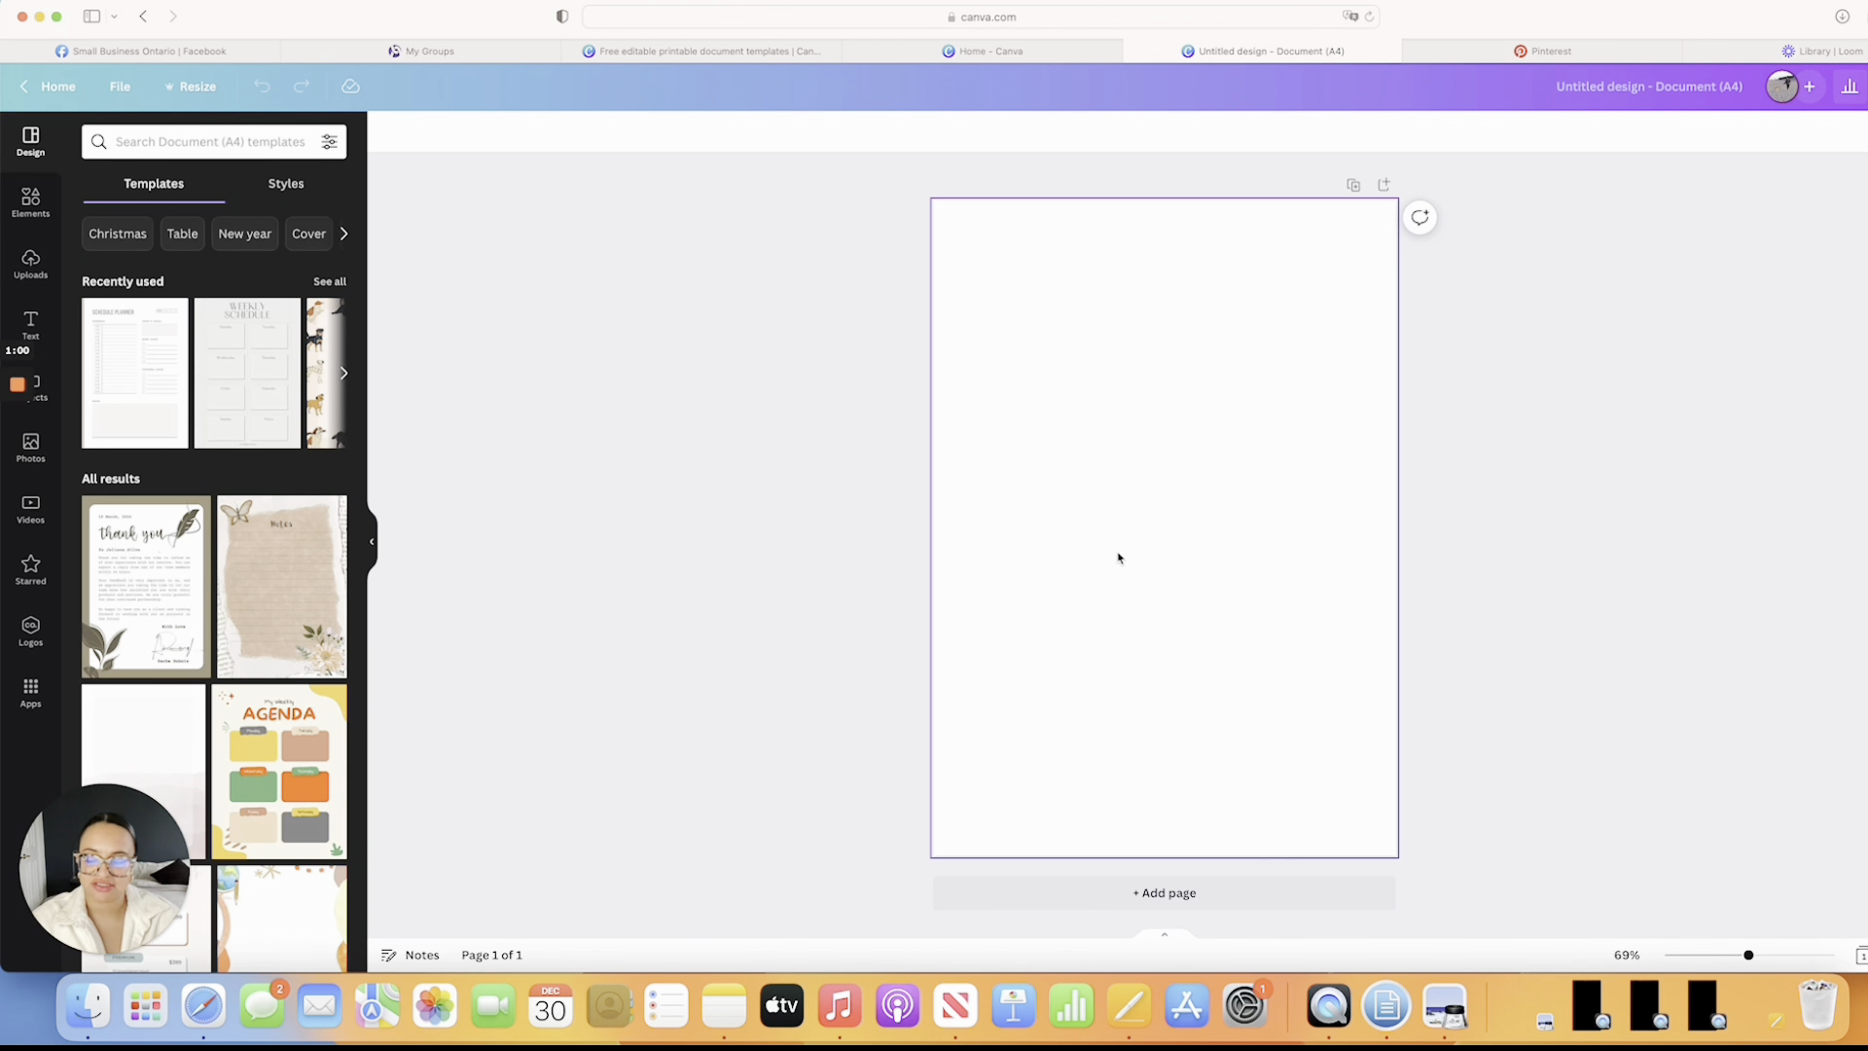
# Add a square shape and stretch it into a full-width footer band along the page's bottom edge
pyautogui.click(31, 202)
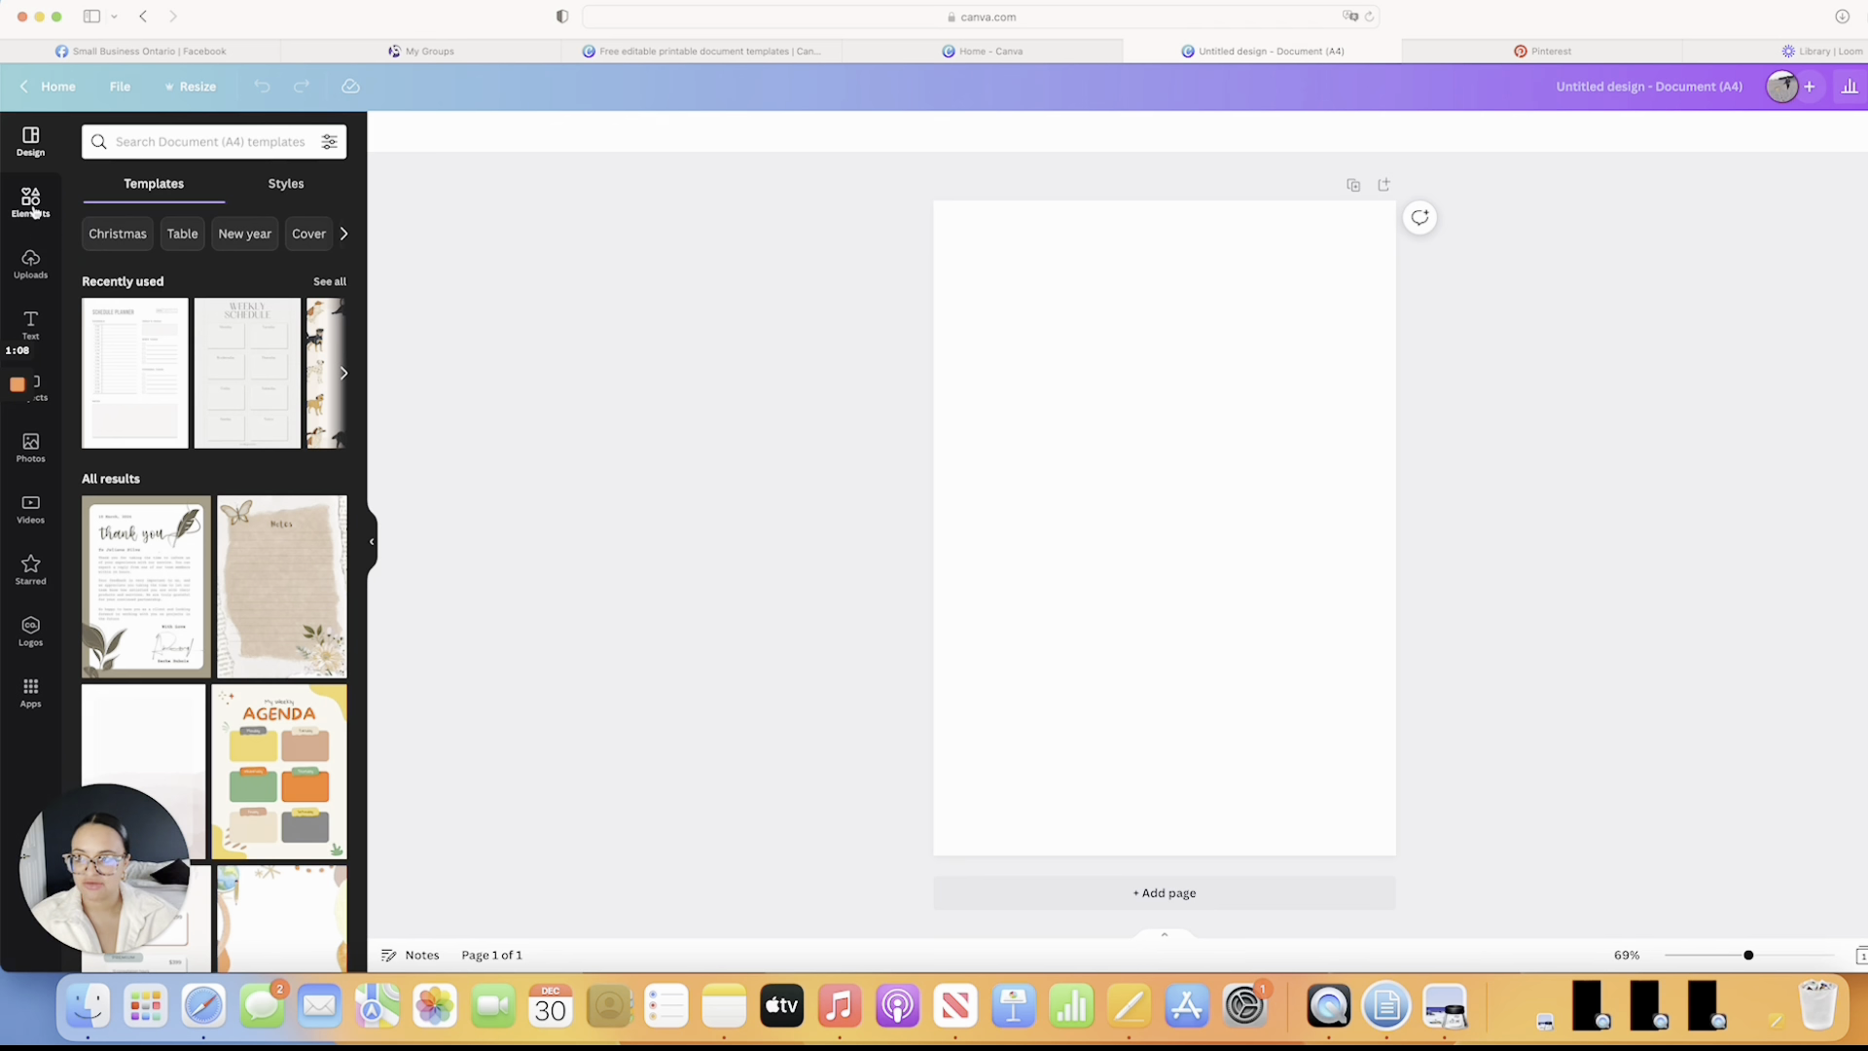
pyautogui.click(103, 399)
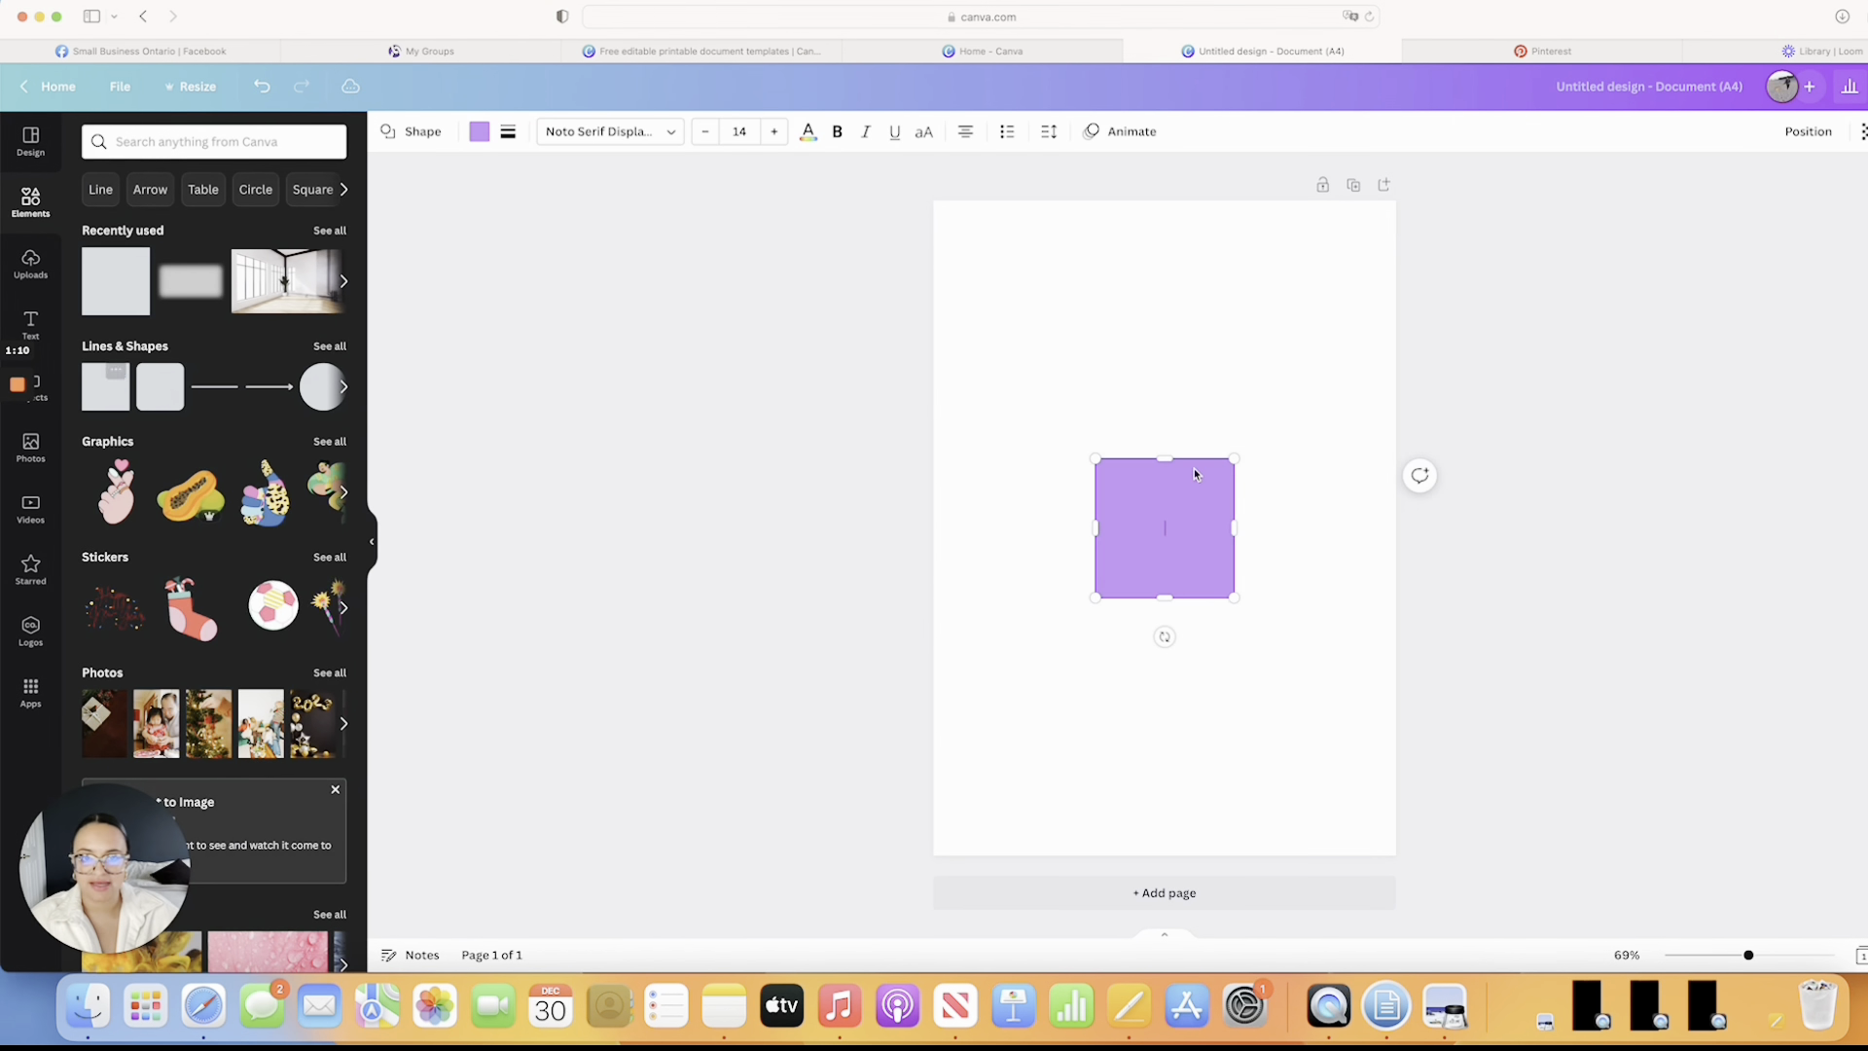
pyautogui.moveTo(1184, 500); pyautogui.dragTo(1397, 809)
pyautogui.moveTo(1169, 773); pyautogui.dragTo(1170, 796)
# Fill the footer band with the black brand color
pyautogui.click(479, 132)
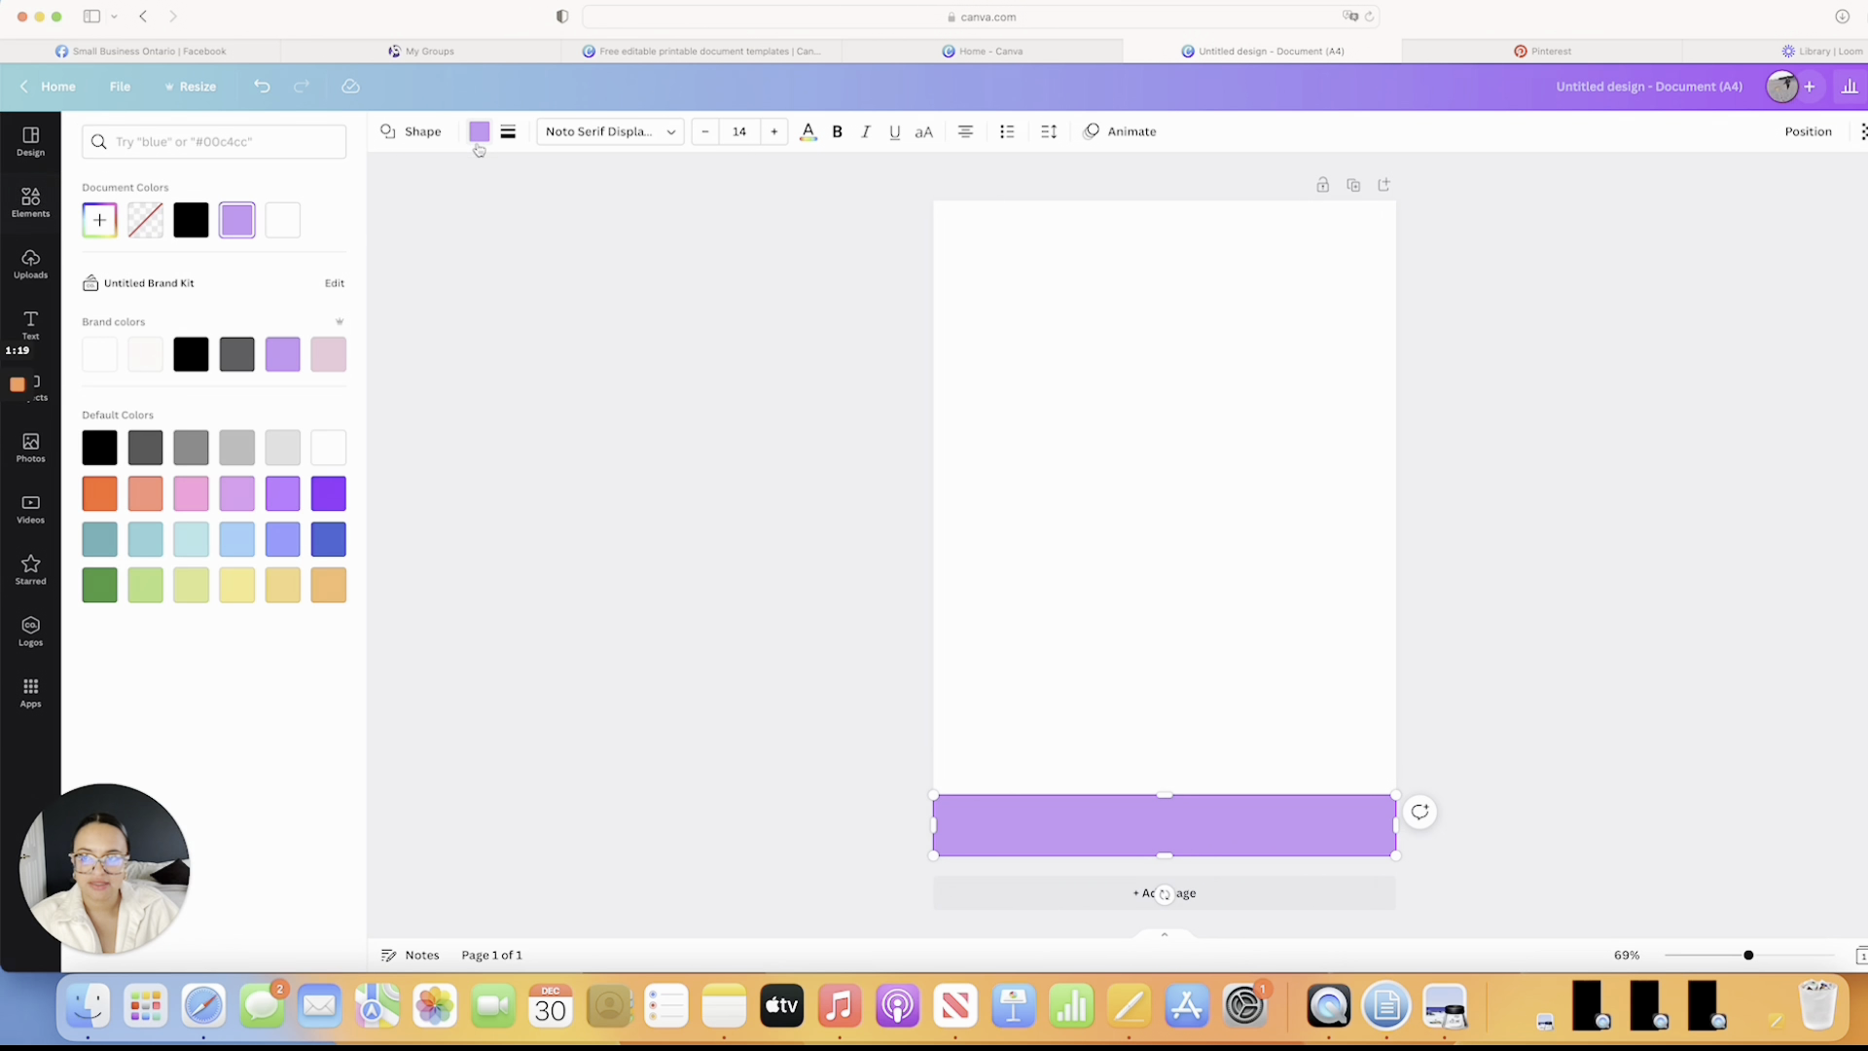
pyautogui.click(191, 353)
pyautogui.click(823, 440)
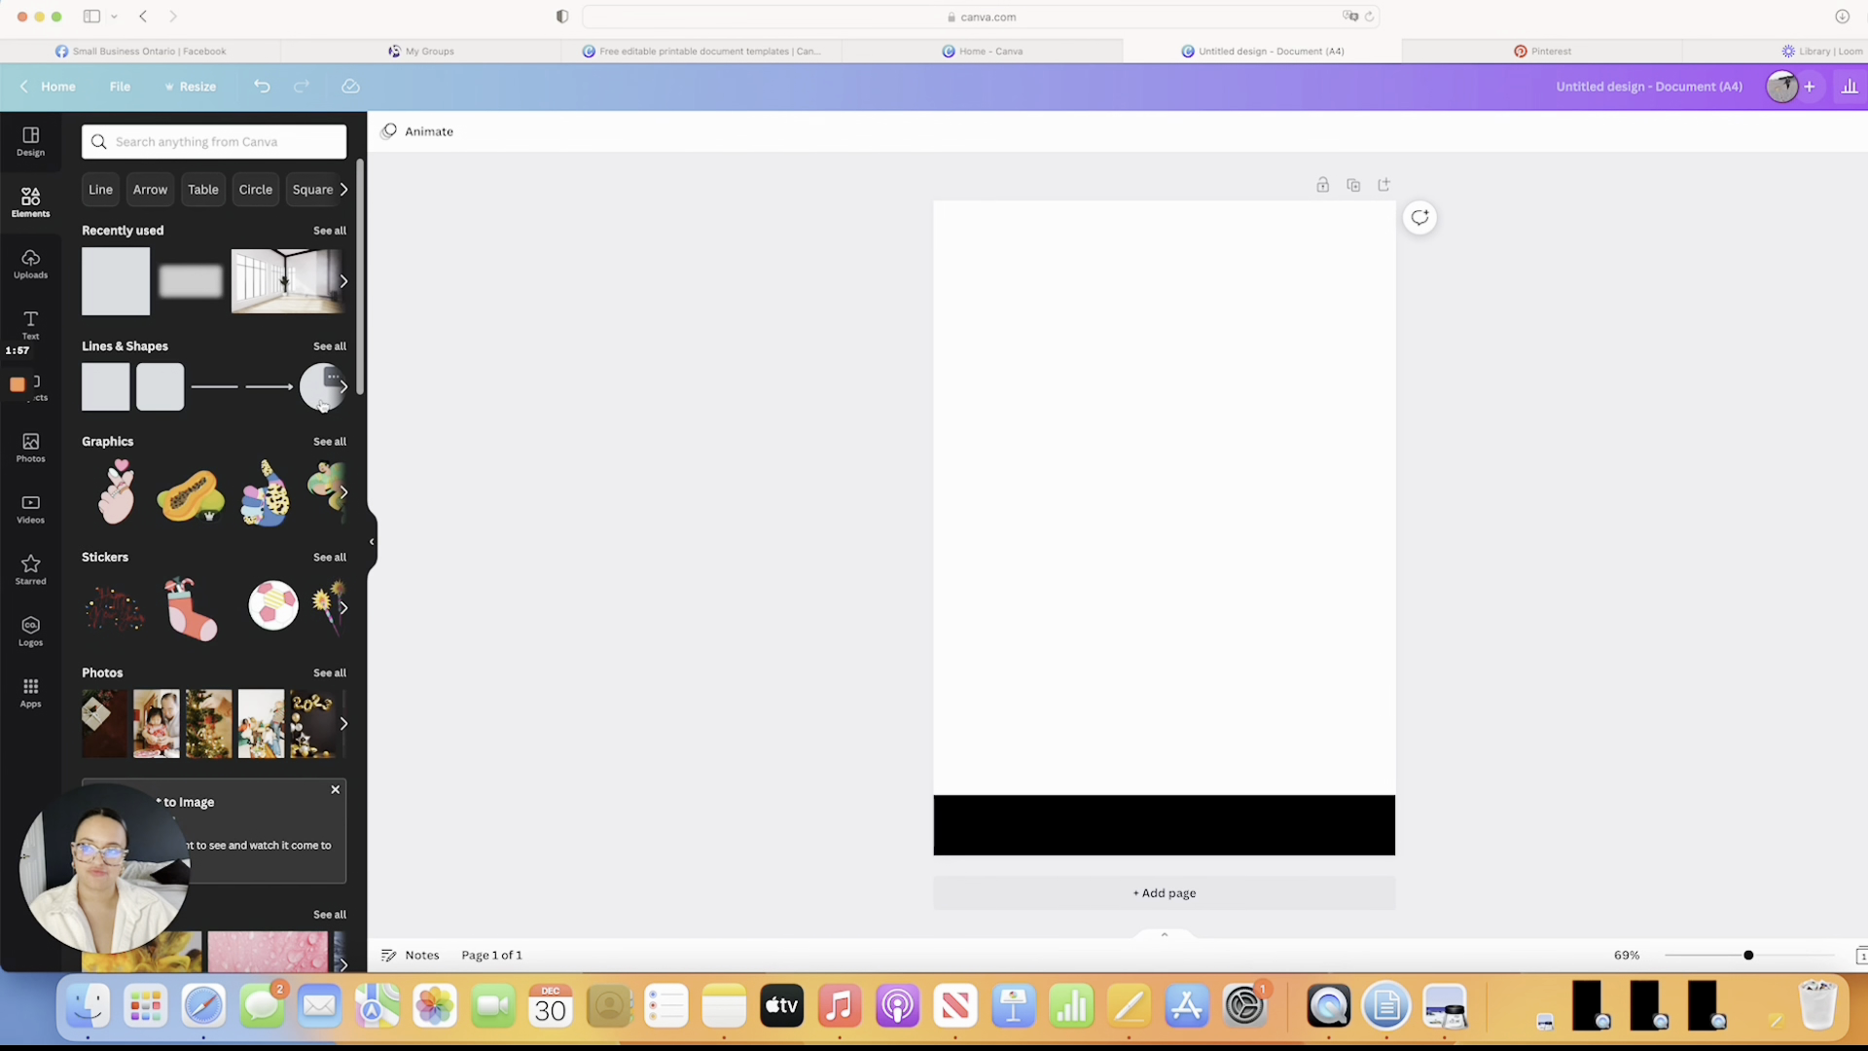
# Add a circle shape, shrink it slightly and place it over the left end of the footer band, rising above its upper edge
pyautogui.click(319, 403)
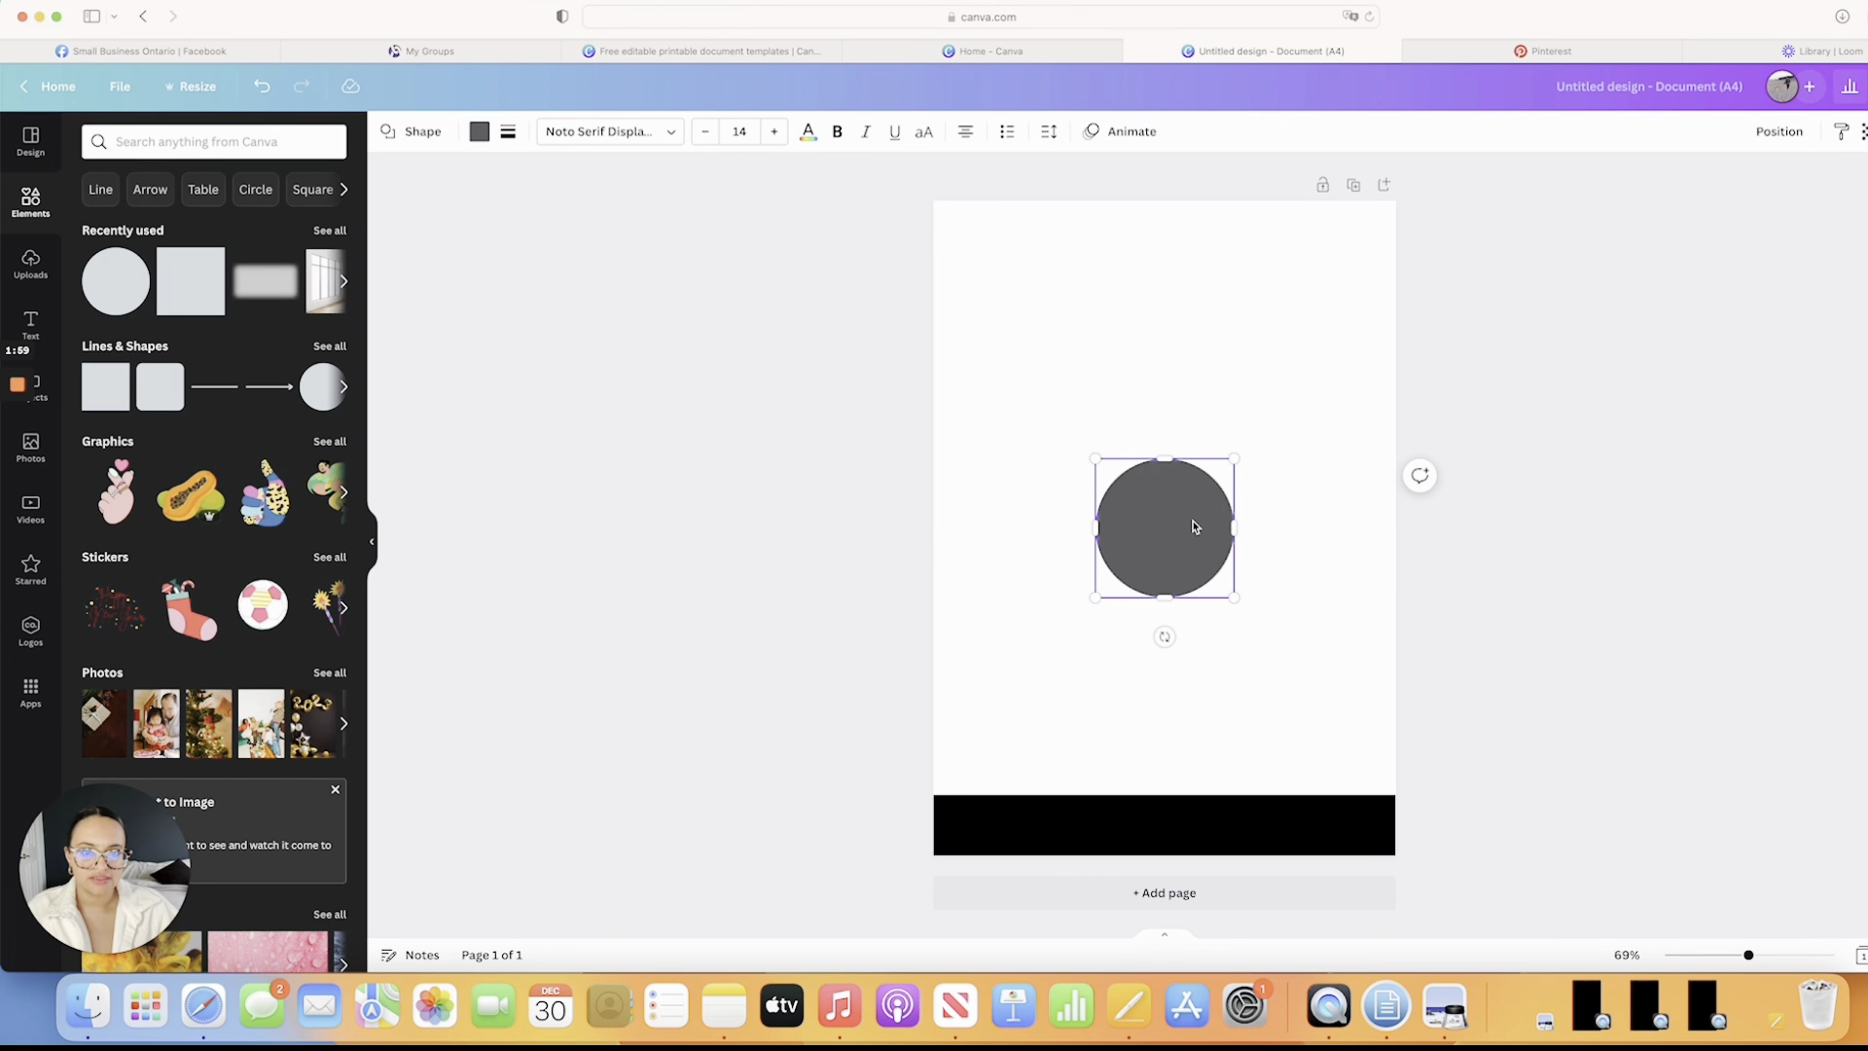
pyautogui.moveTo(1197, 529); pyautogui.dragTo(1042, 779)
pyautogui.moveTo(1085, 719); pyautogui.dragTo(1060, 737)
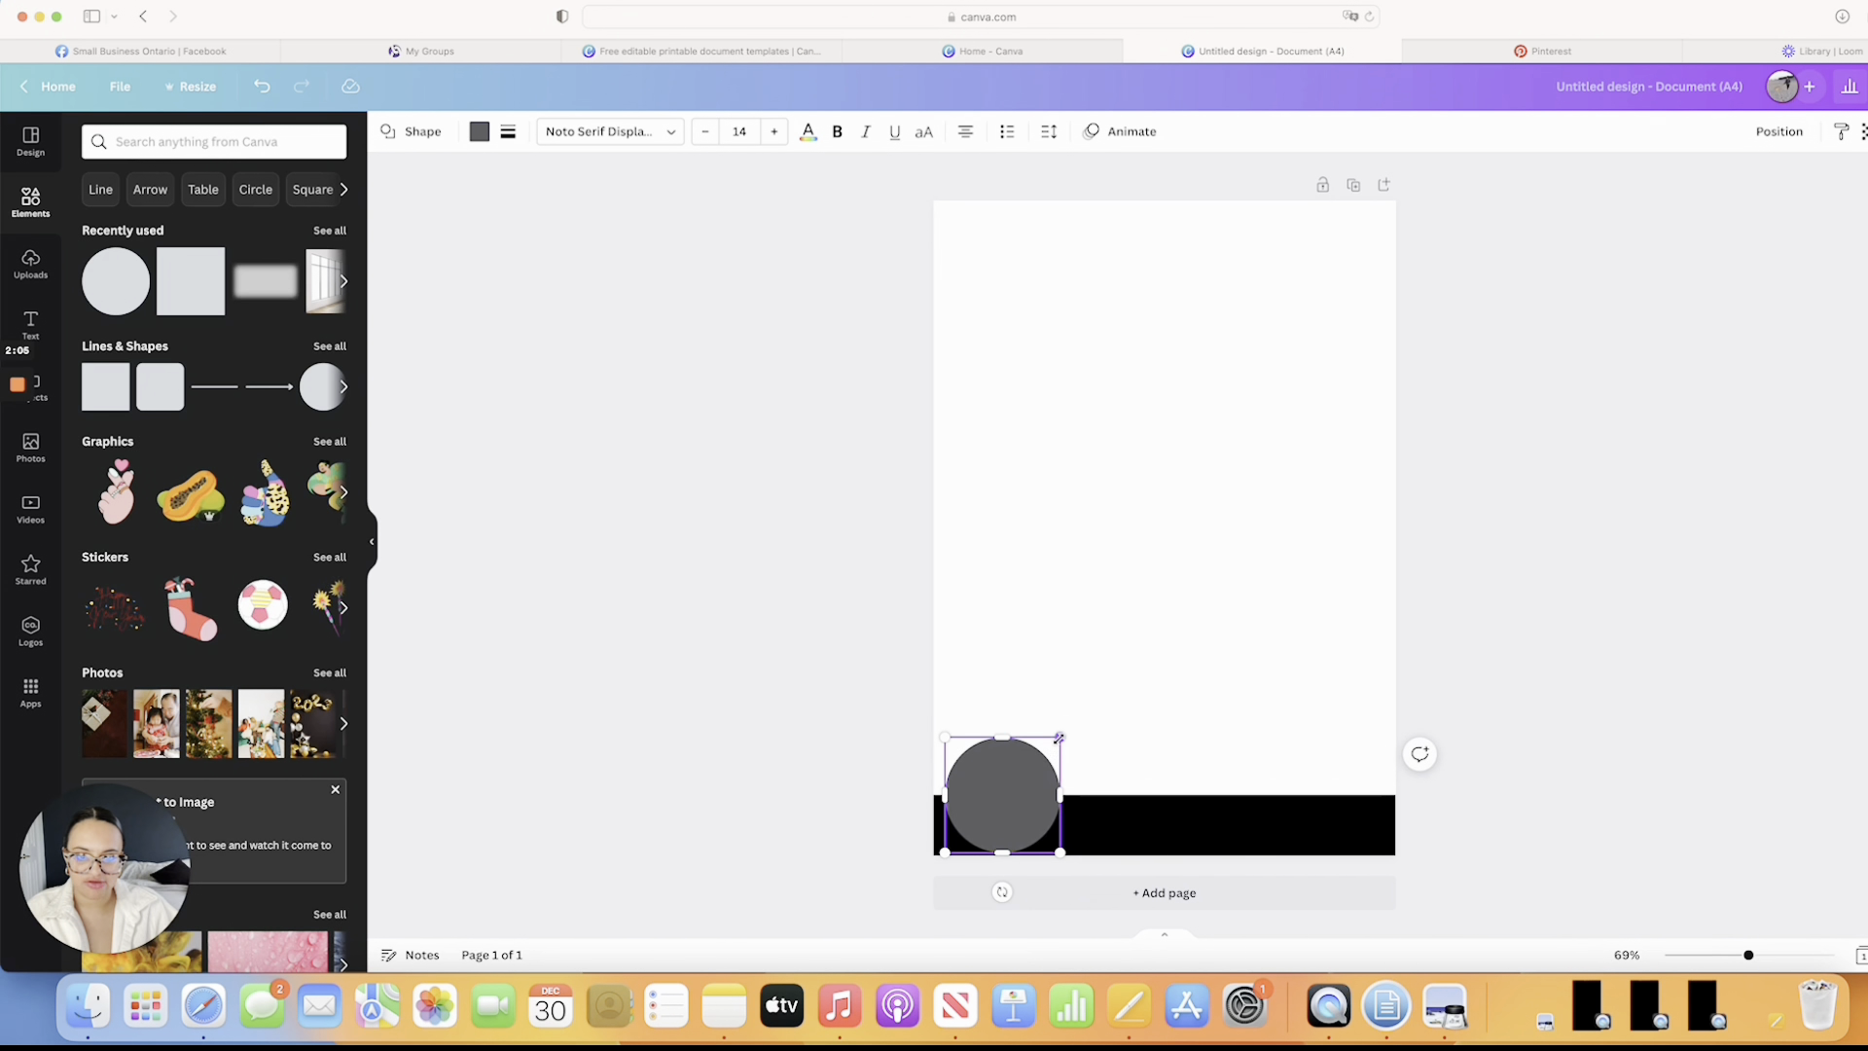
# Recolor the circle black to match the footer band
pyautogui.click(484, 133)
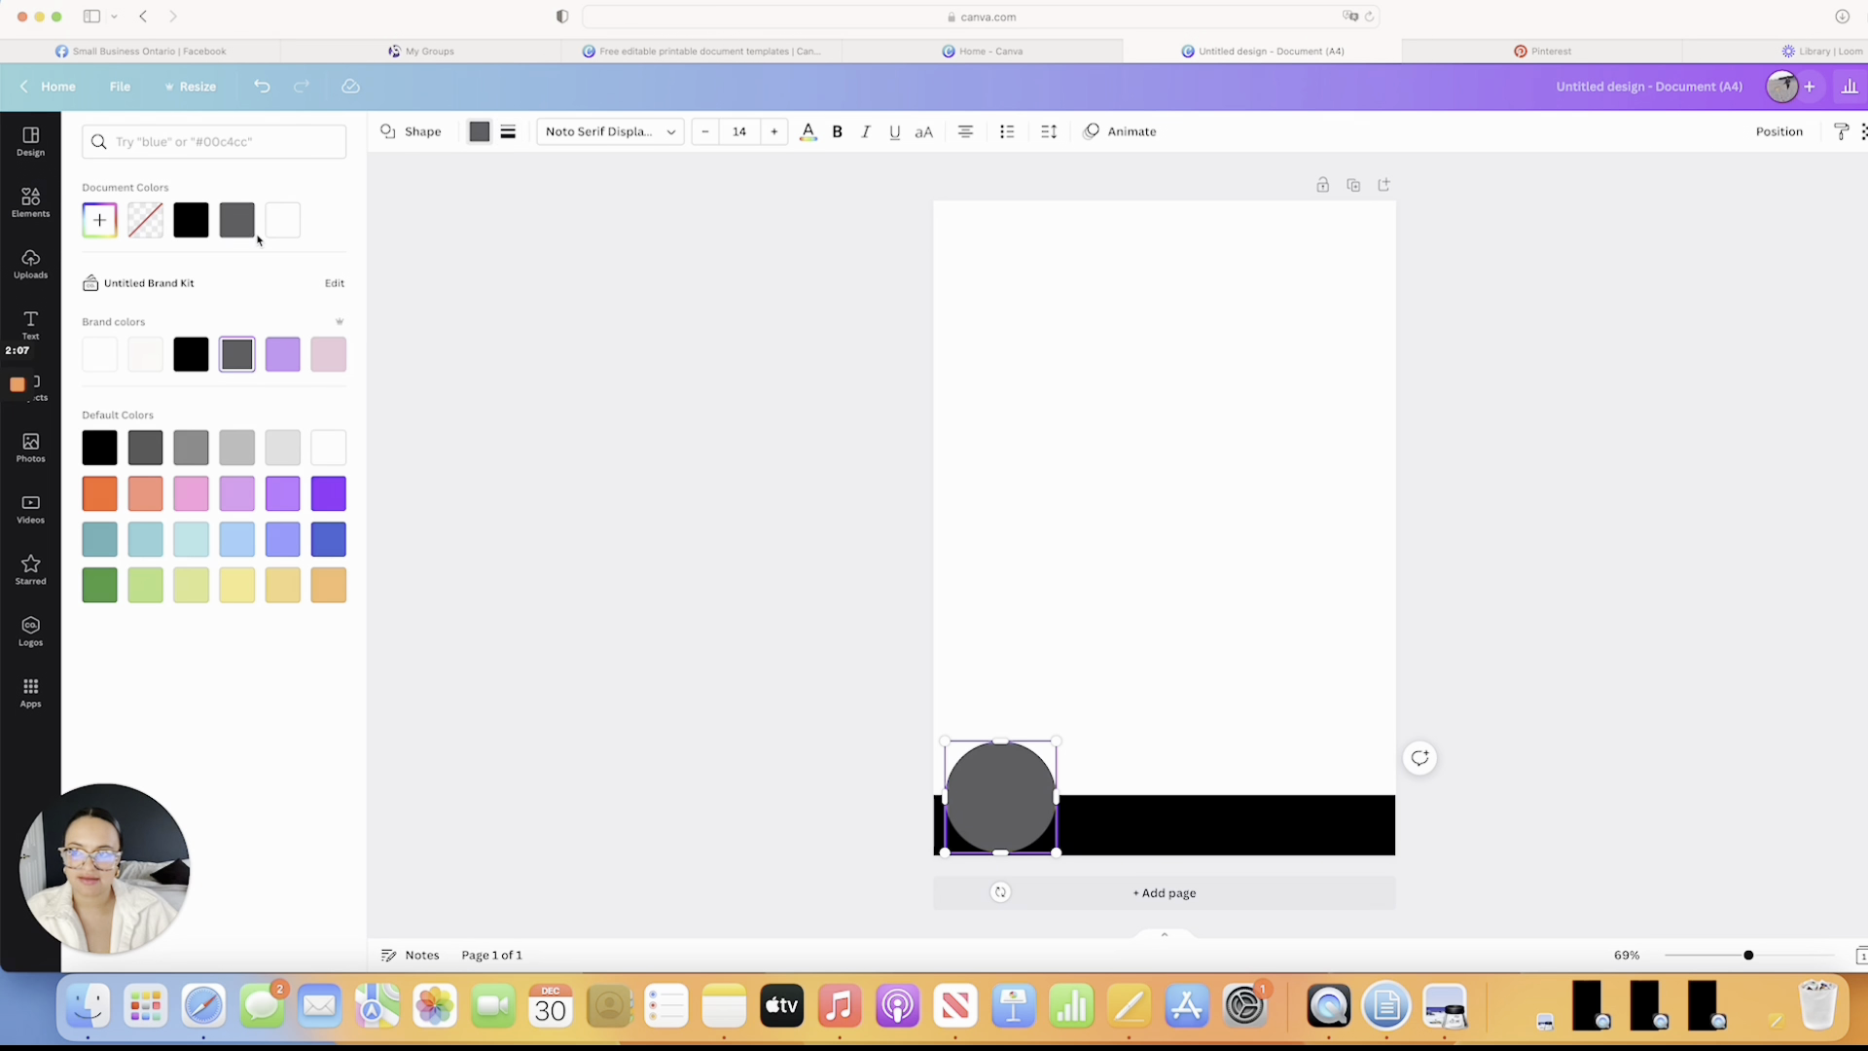
pyautogui.click(191, 220)
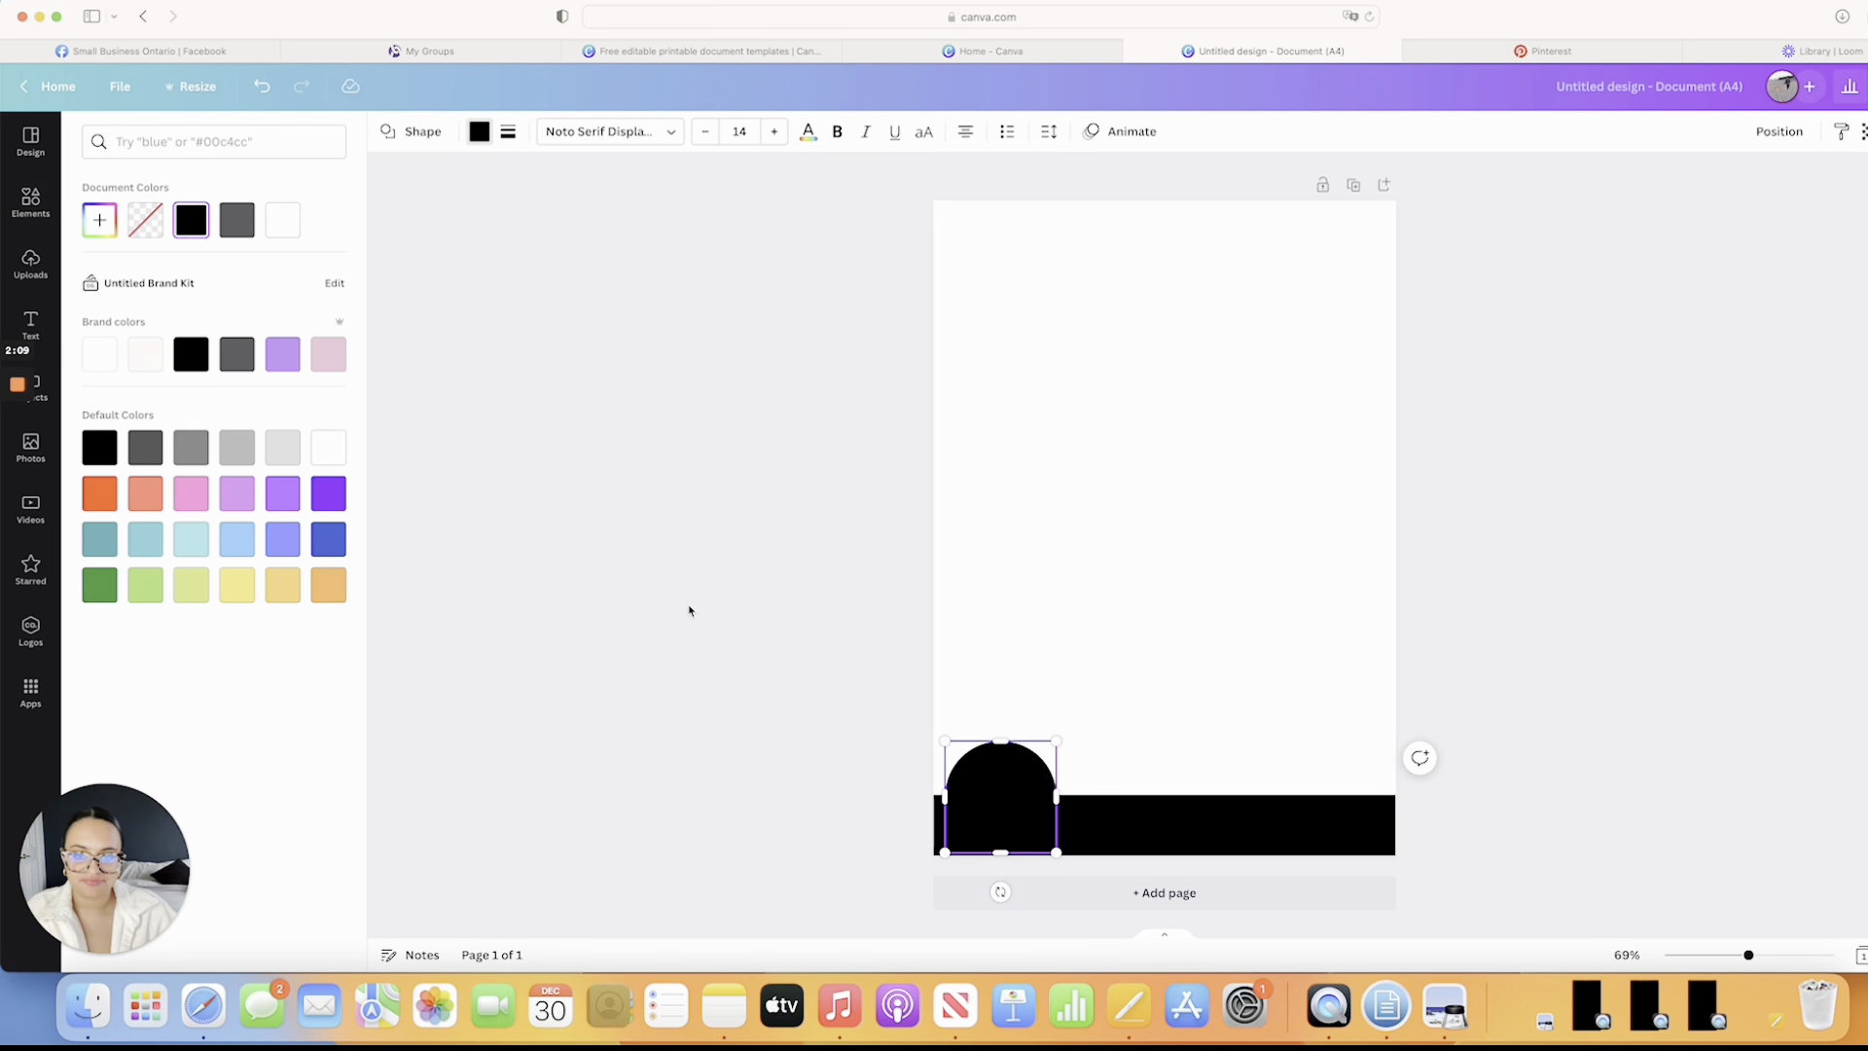
pyautogui.click(717, 602)
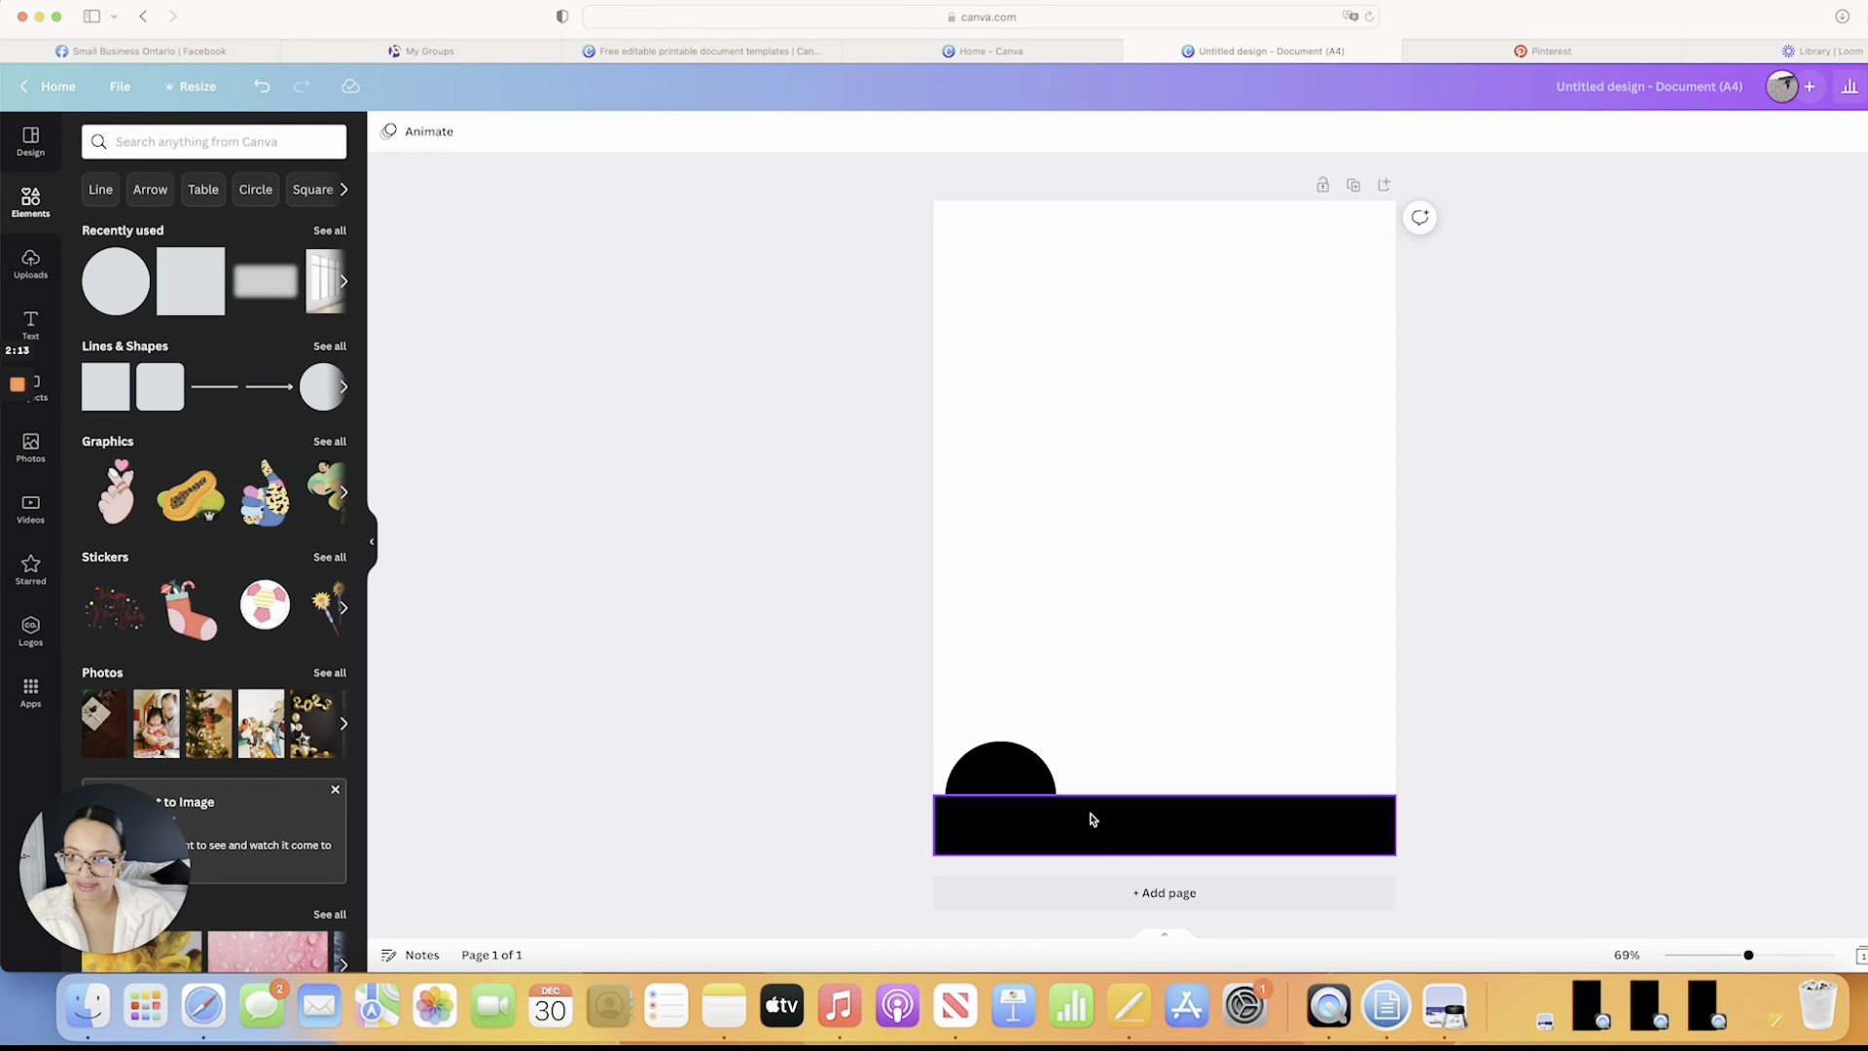
# Add a circular photo frame, scale it down and center it inside the black circle so a black rim remains
pyautogui.scroll(-1, 224, 569)
pyautogui.scroll(-15, 224, 569)
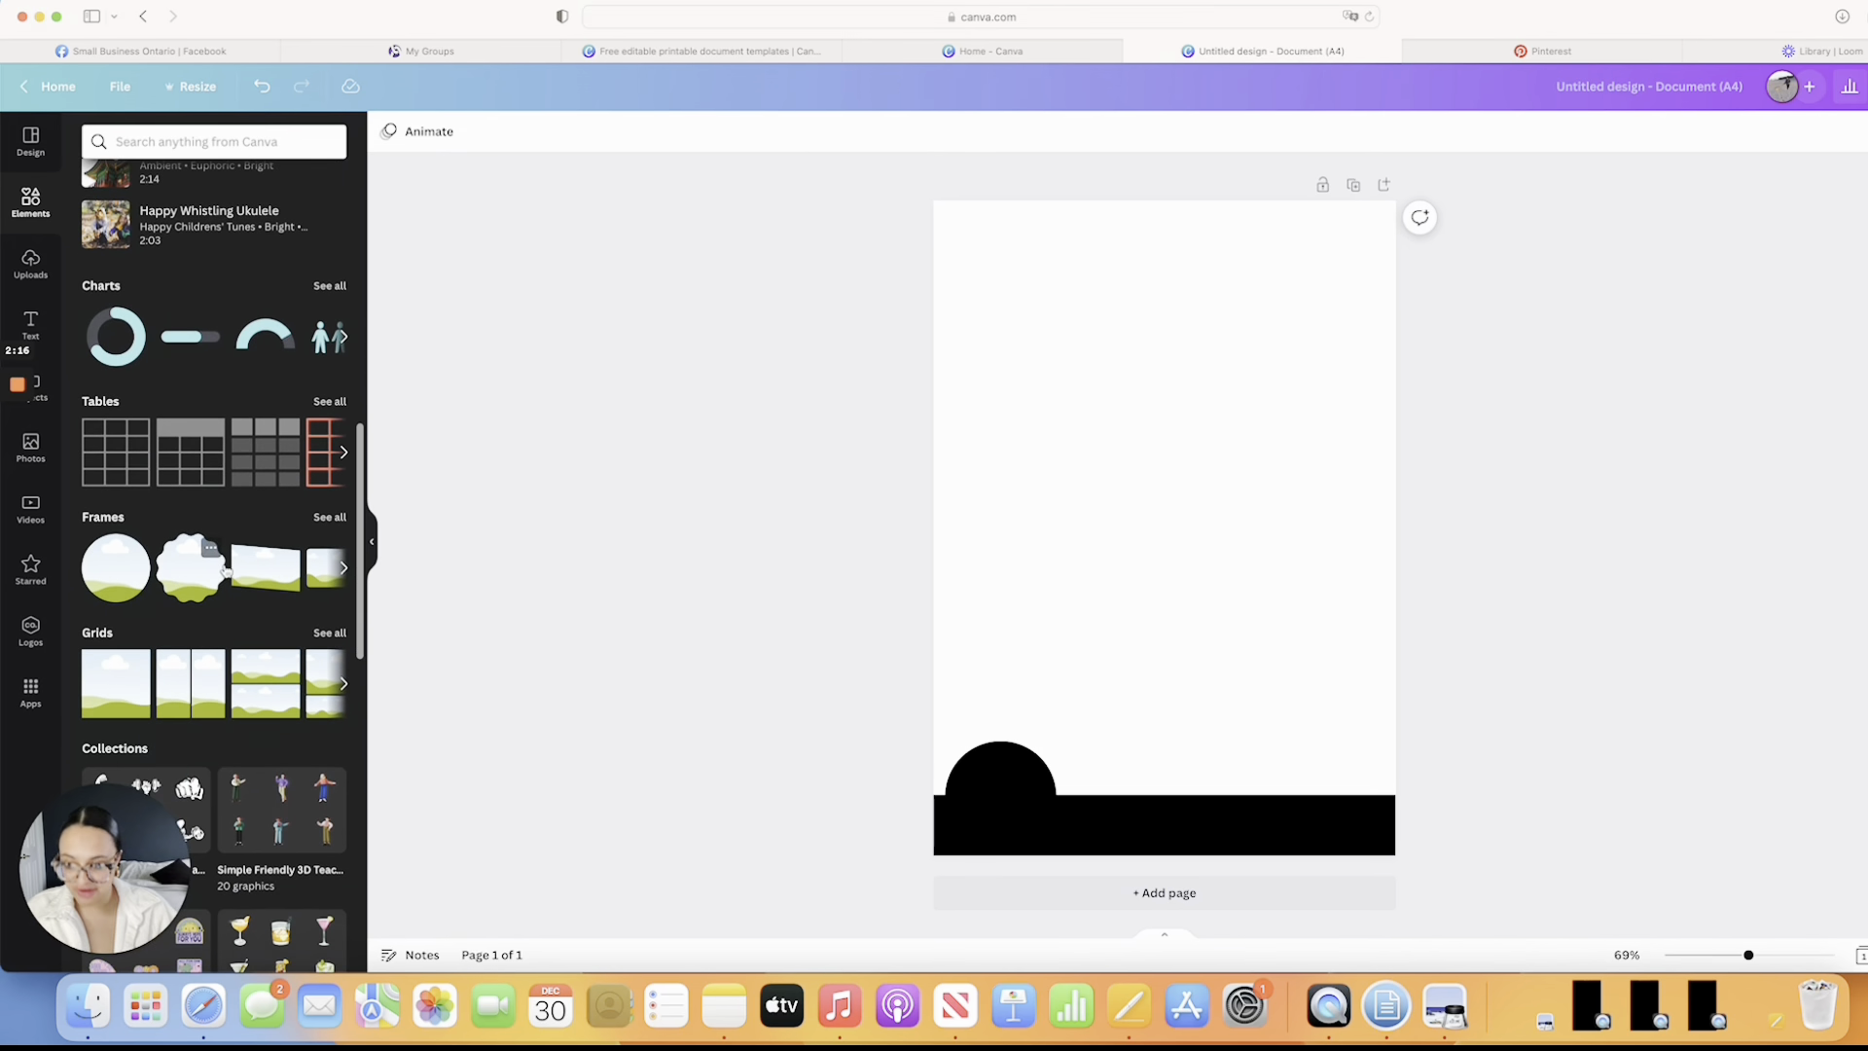
pyautogui.click(116, 567)
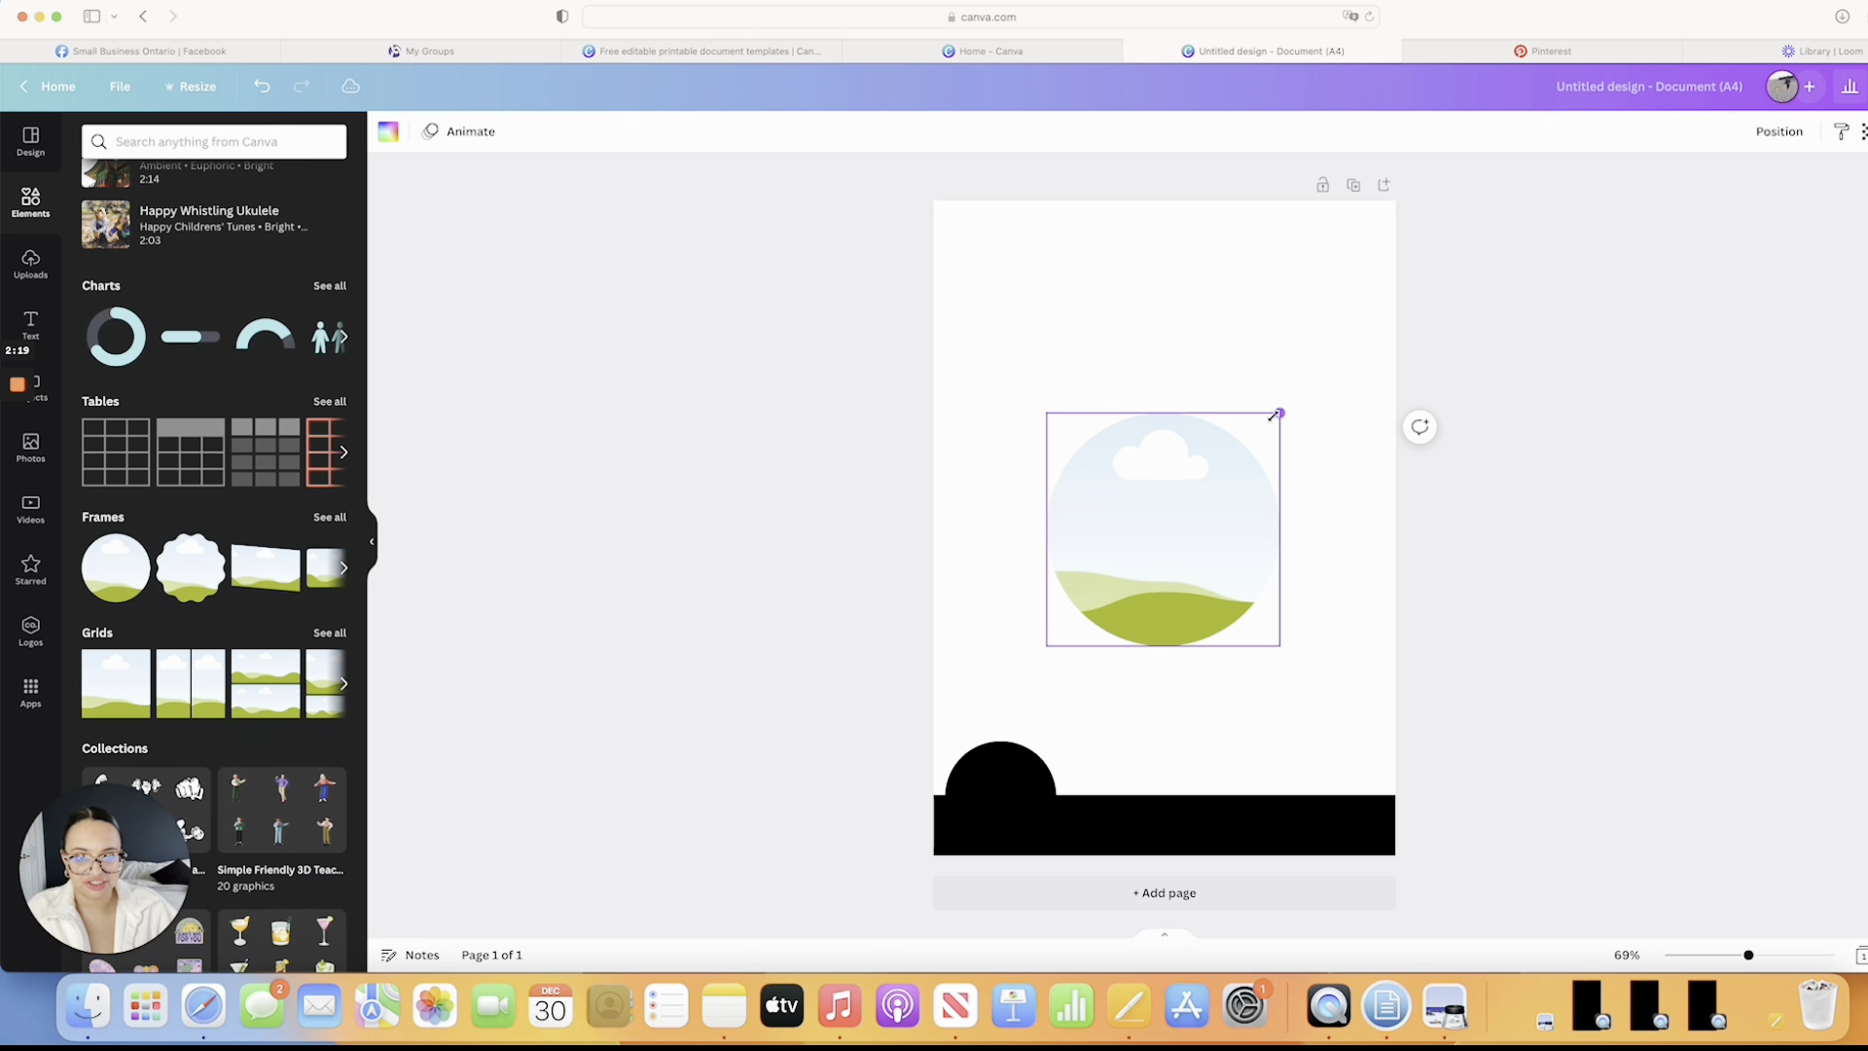
pyautogui.moveTo(1280, 411); pyautogui.dragTo(1008, 799)
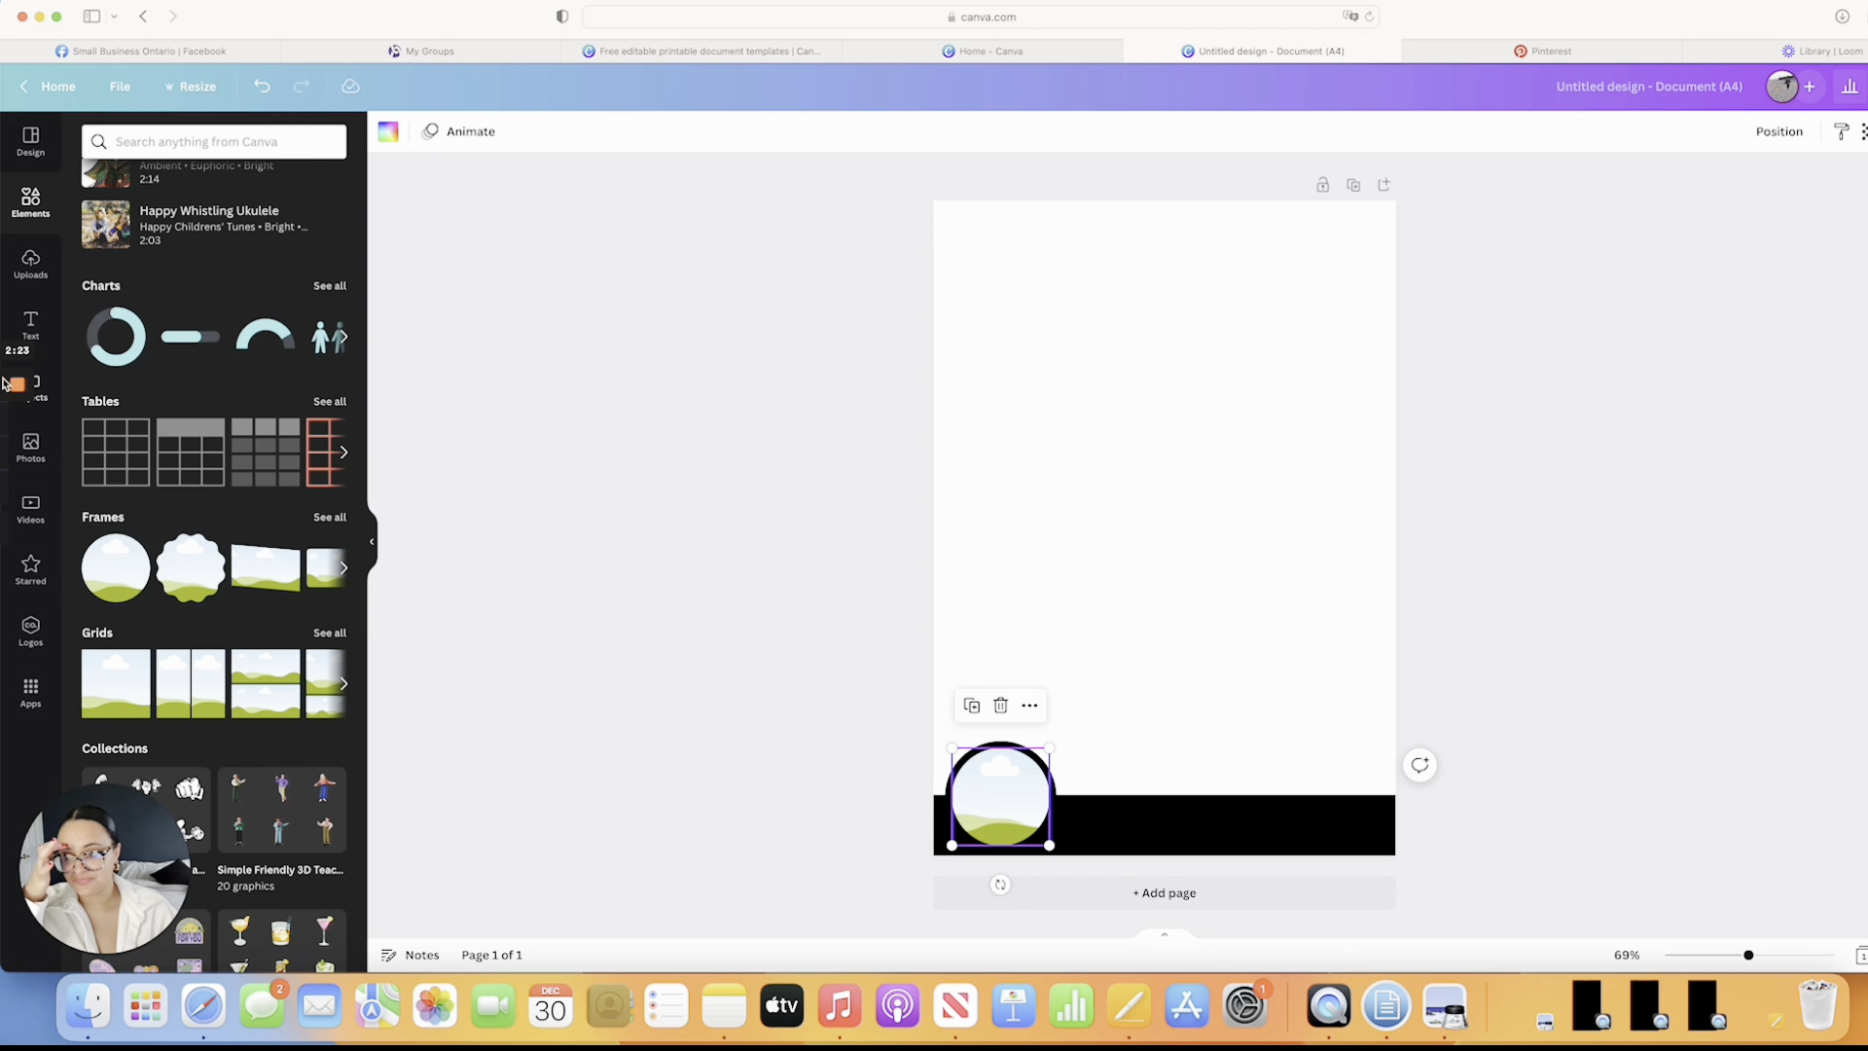
# Search the photos for "realtor" and fill the circular frame with the smiling blonde woman holding a black folder
pyautogui.moveTo(39, 450)
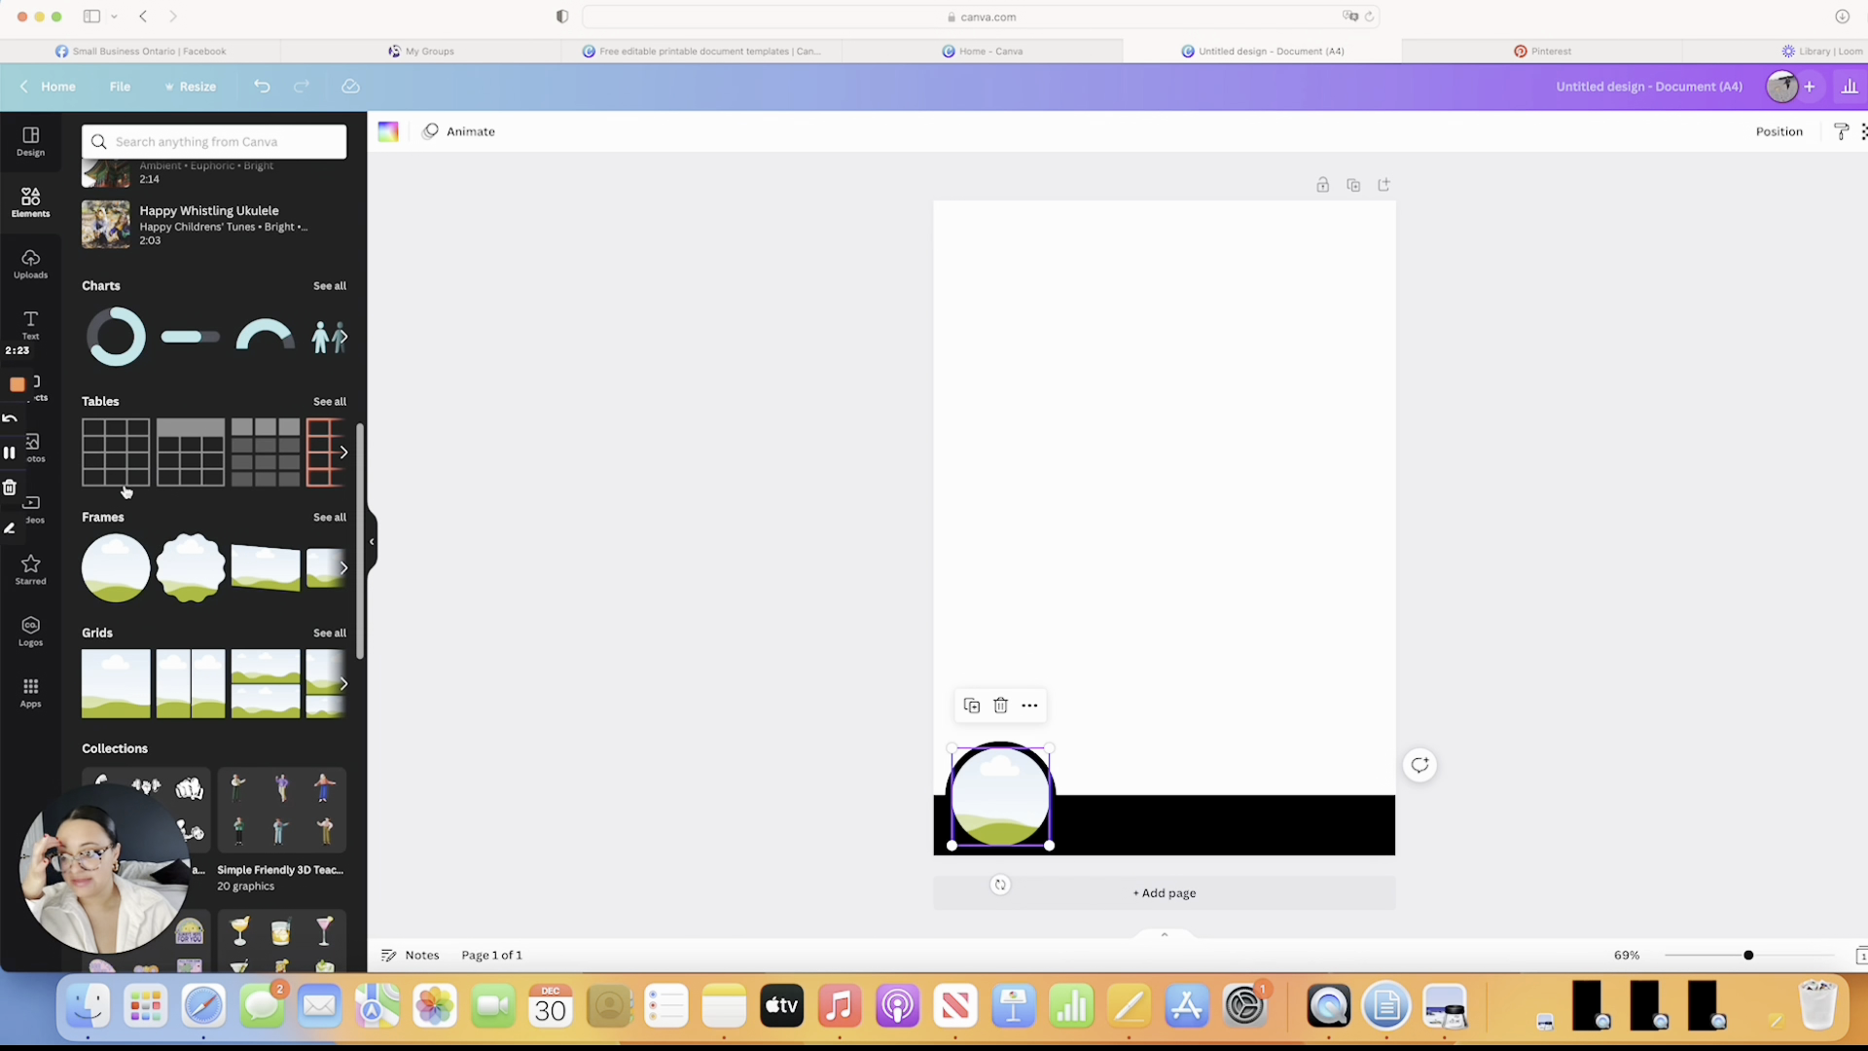
pyautogui.click(32, 450)
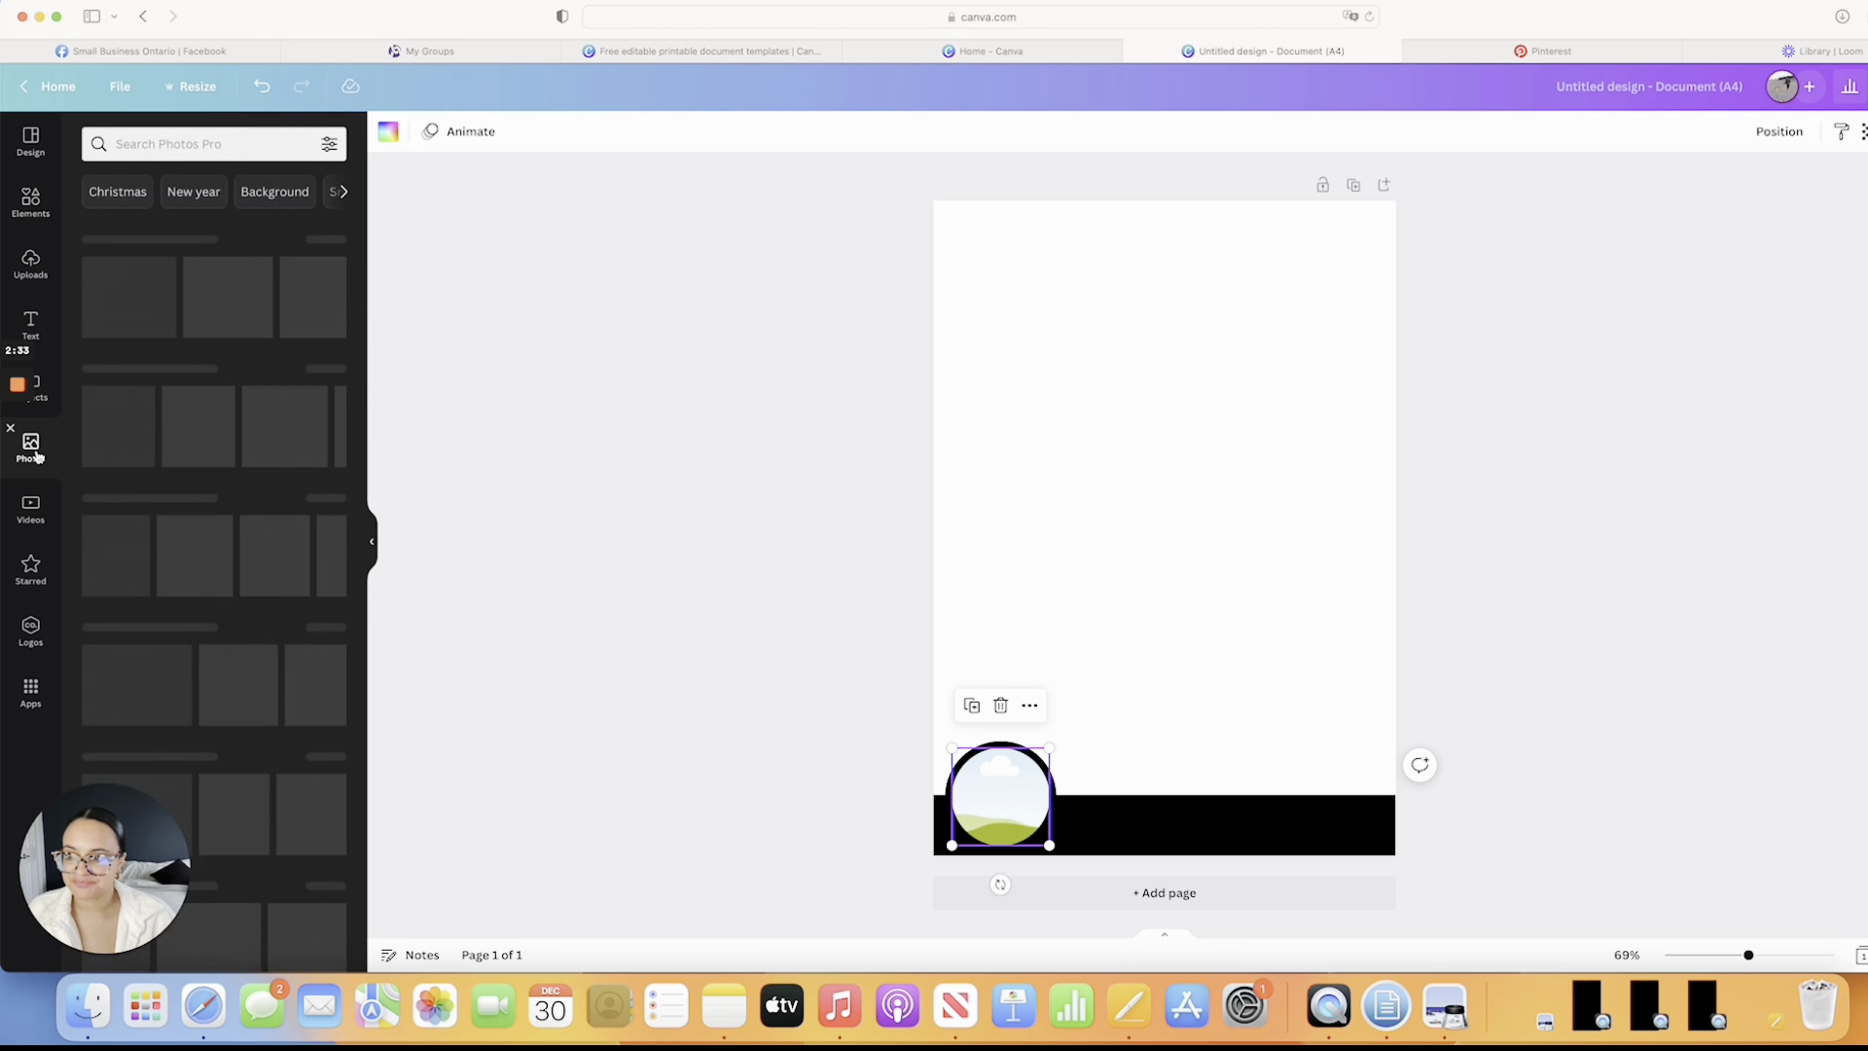
pyautogui.click(179, 141)
pyautogui.write('r')
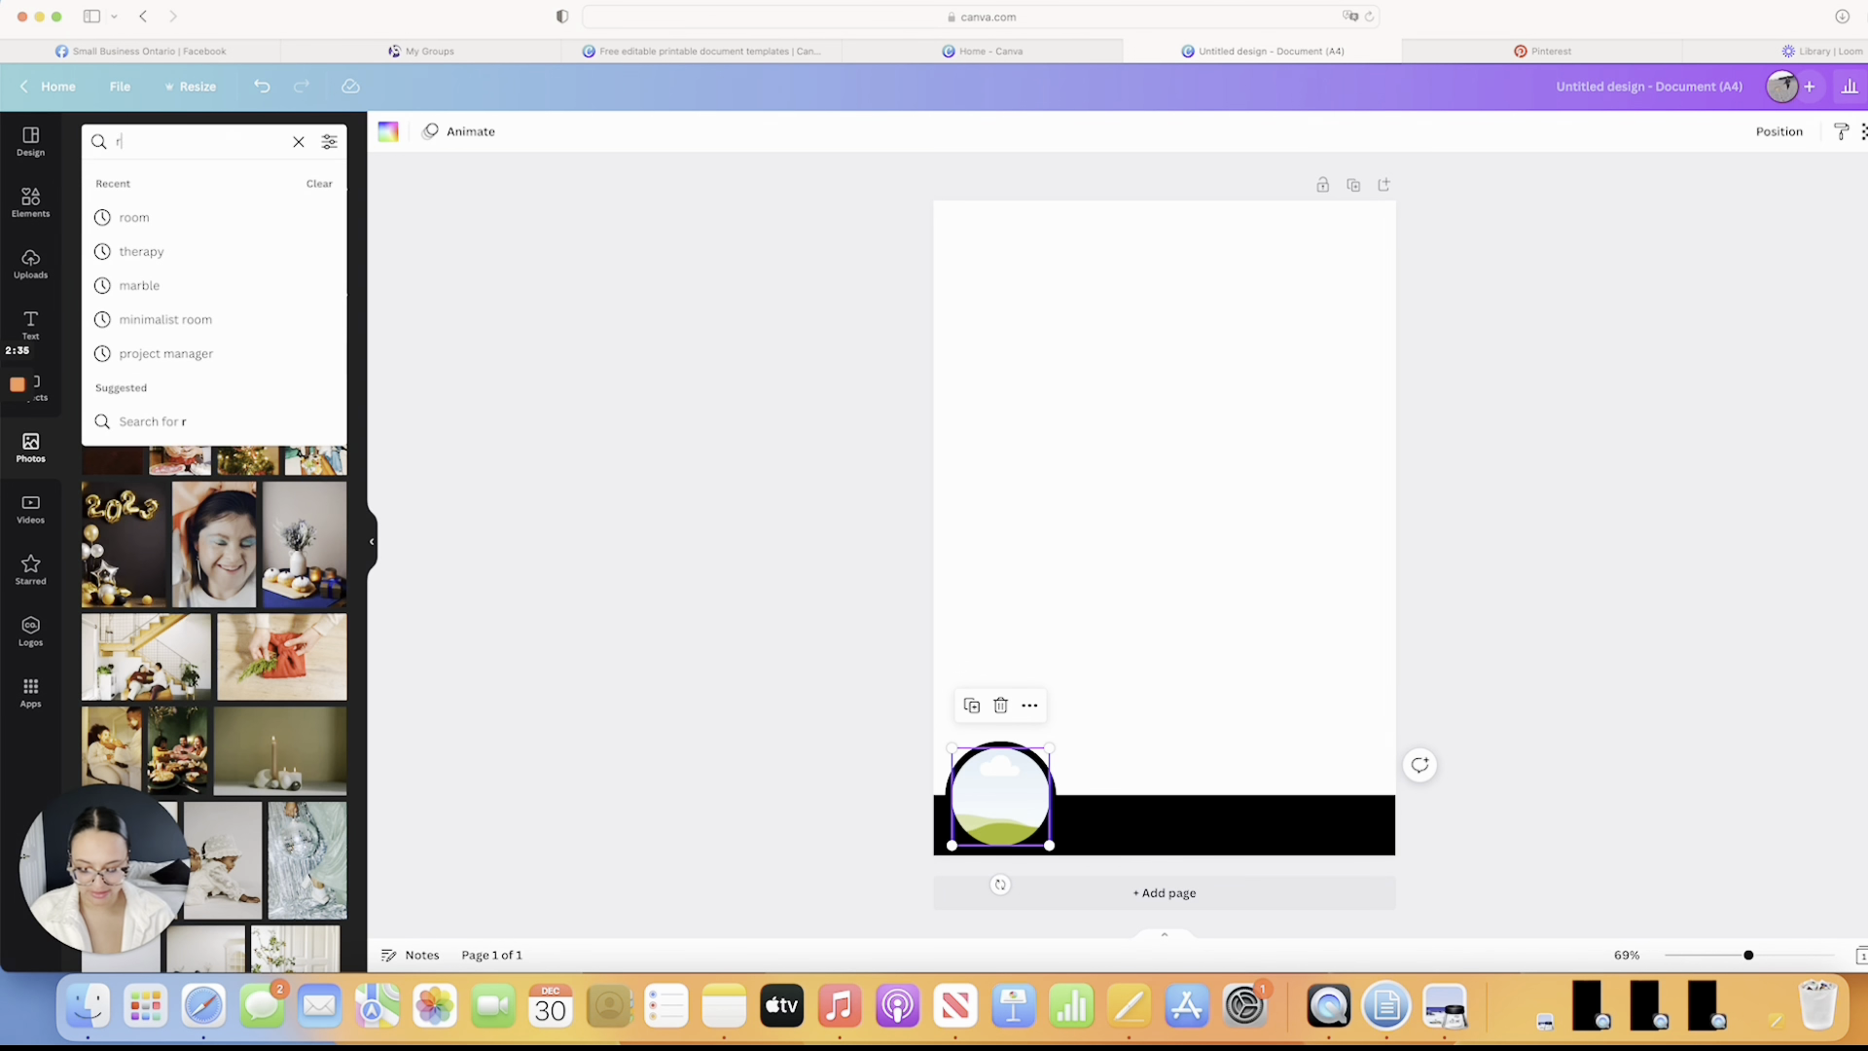
pyautogui.write('ea')
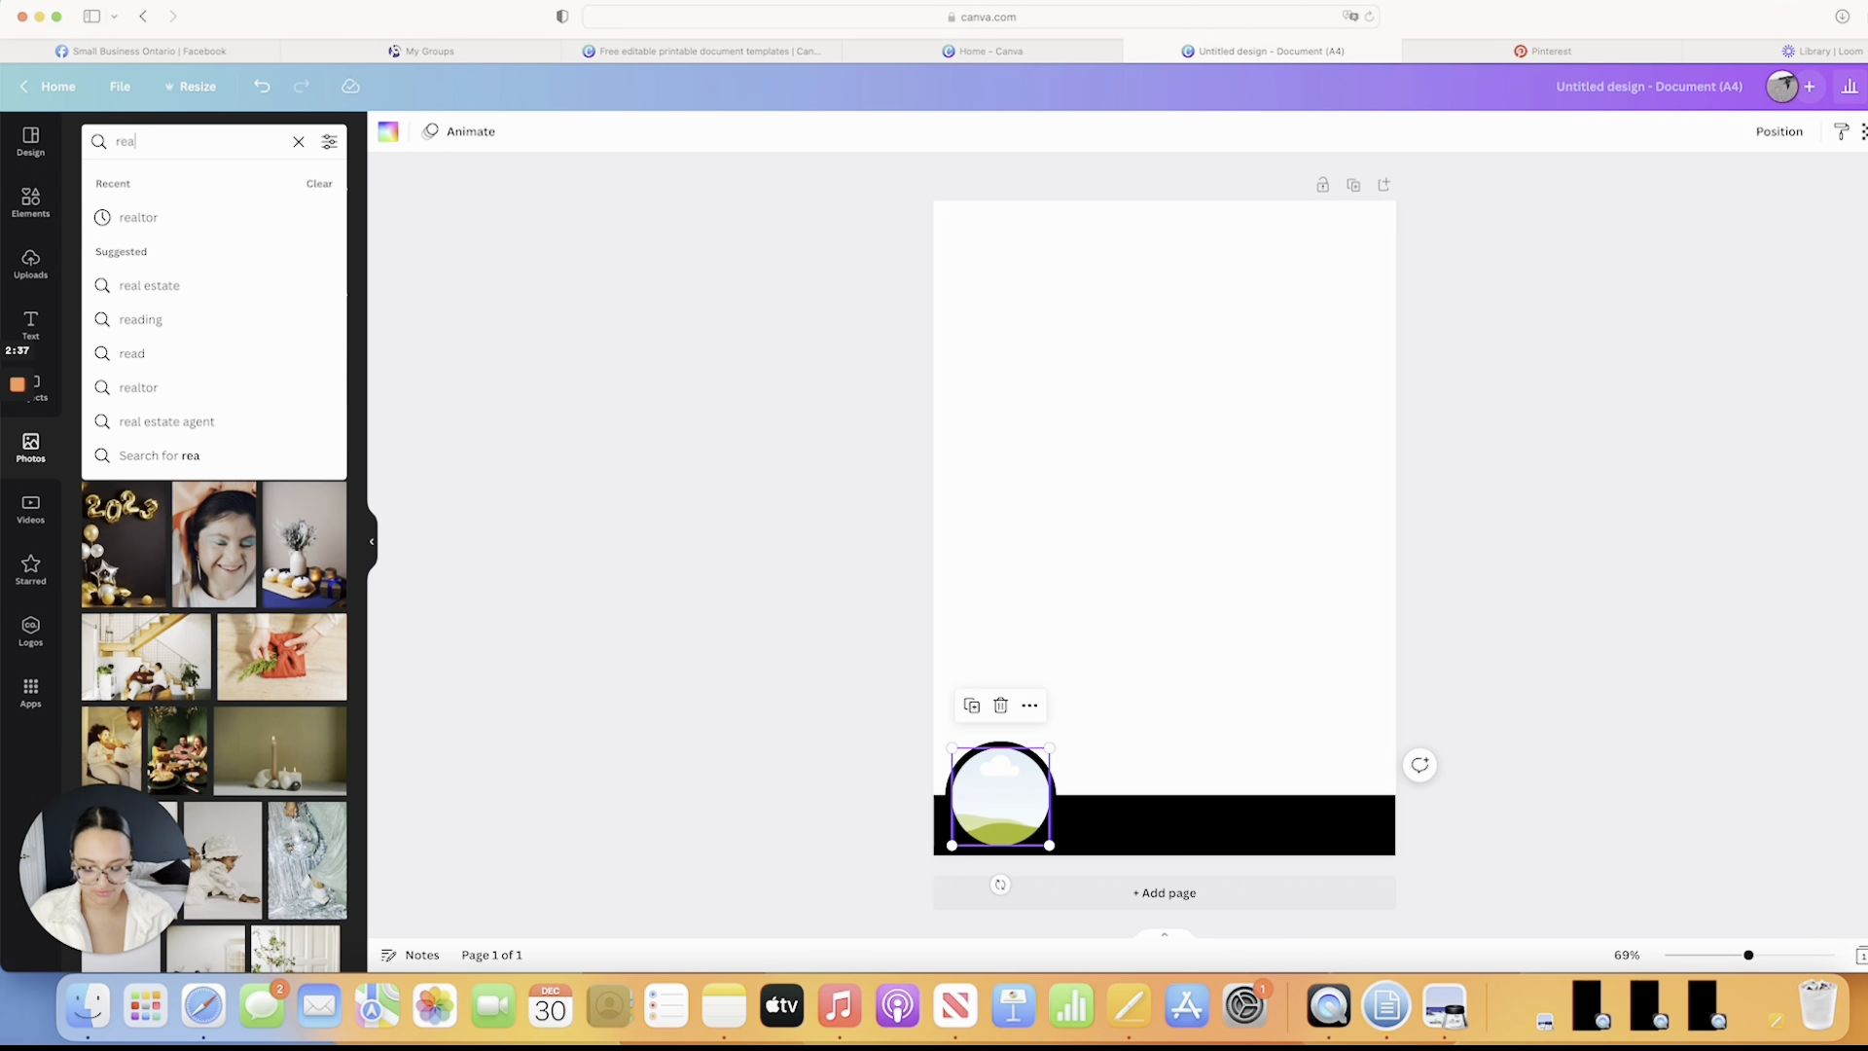
pyautogui.write('ltor')
pyautogui.press('Return')
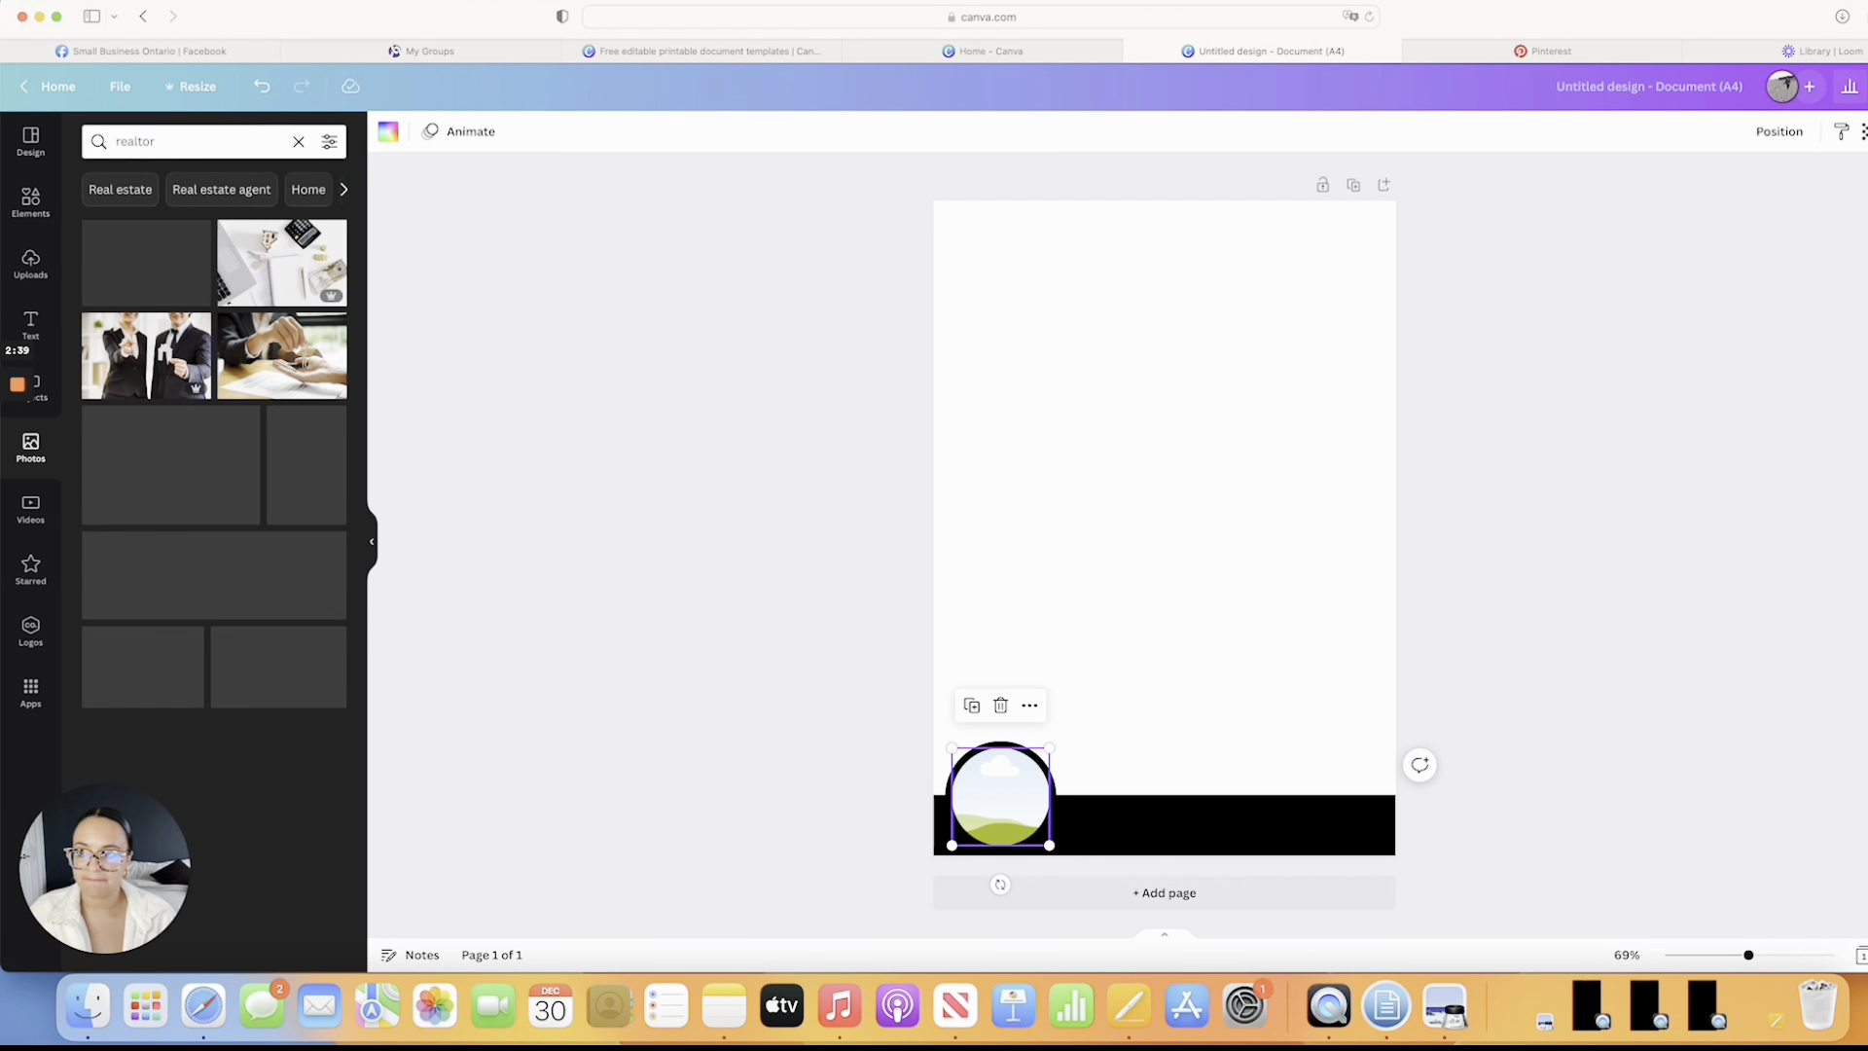
pyautogui.scroll(-10, 249, 507)
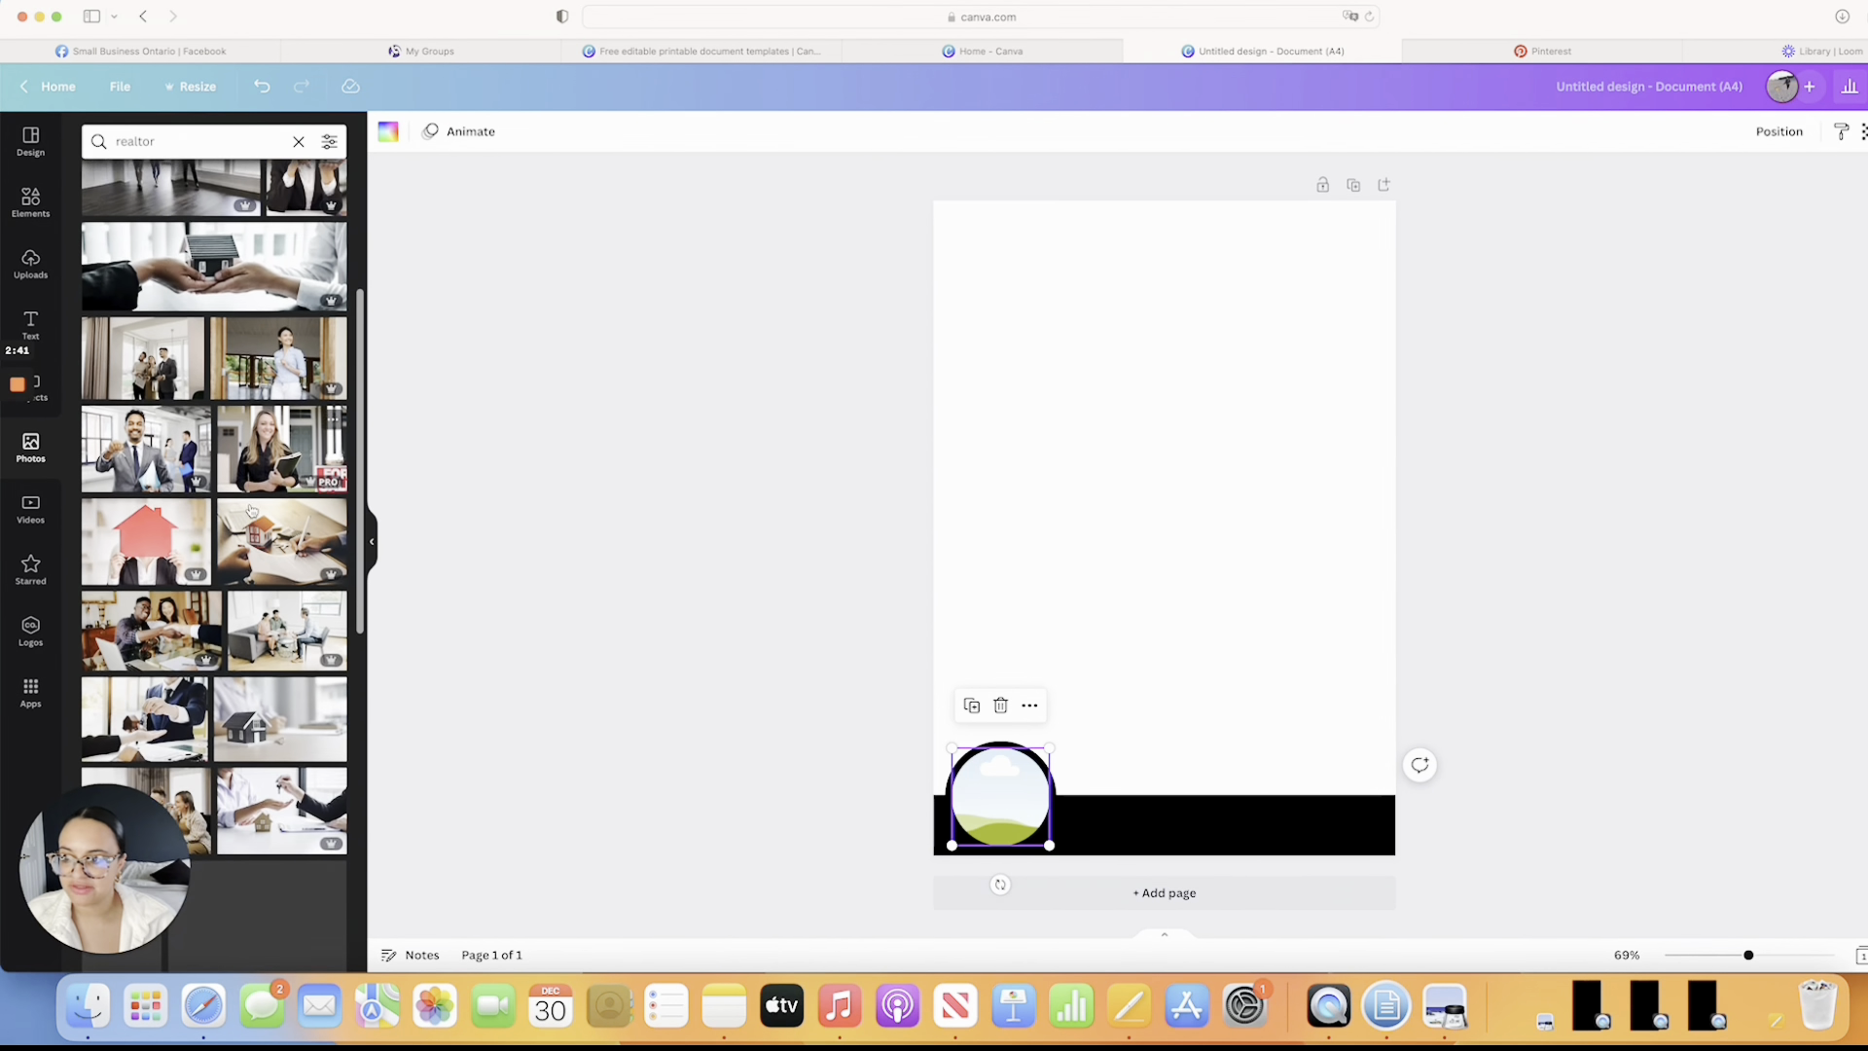
pyautogui.scroll(-5, 251, 512)
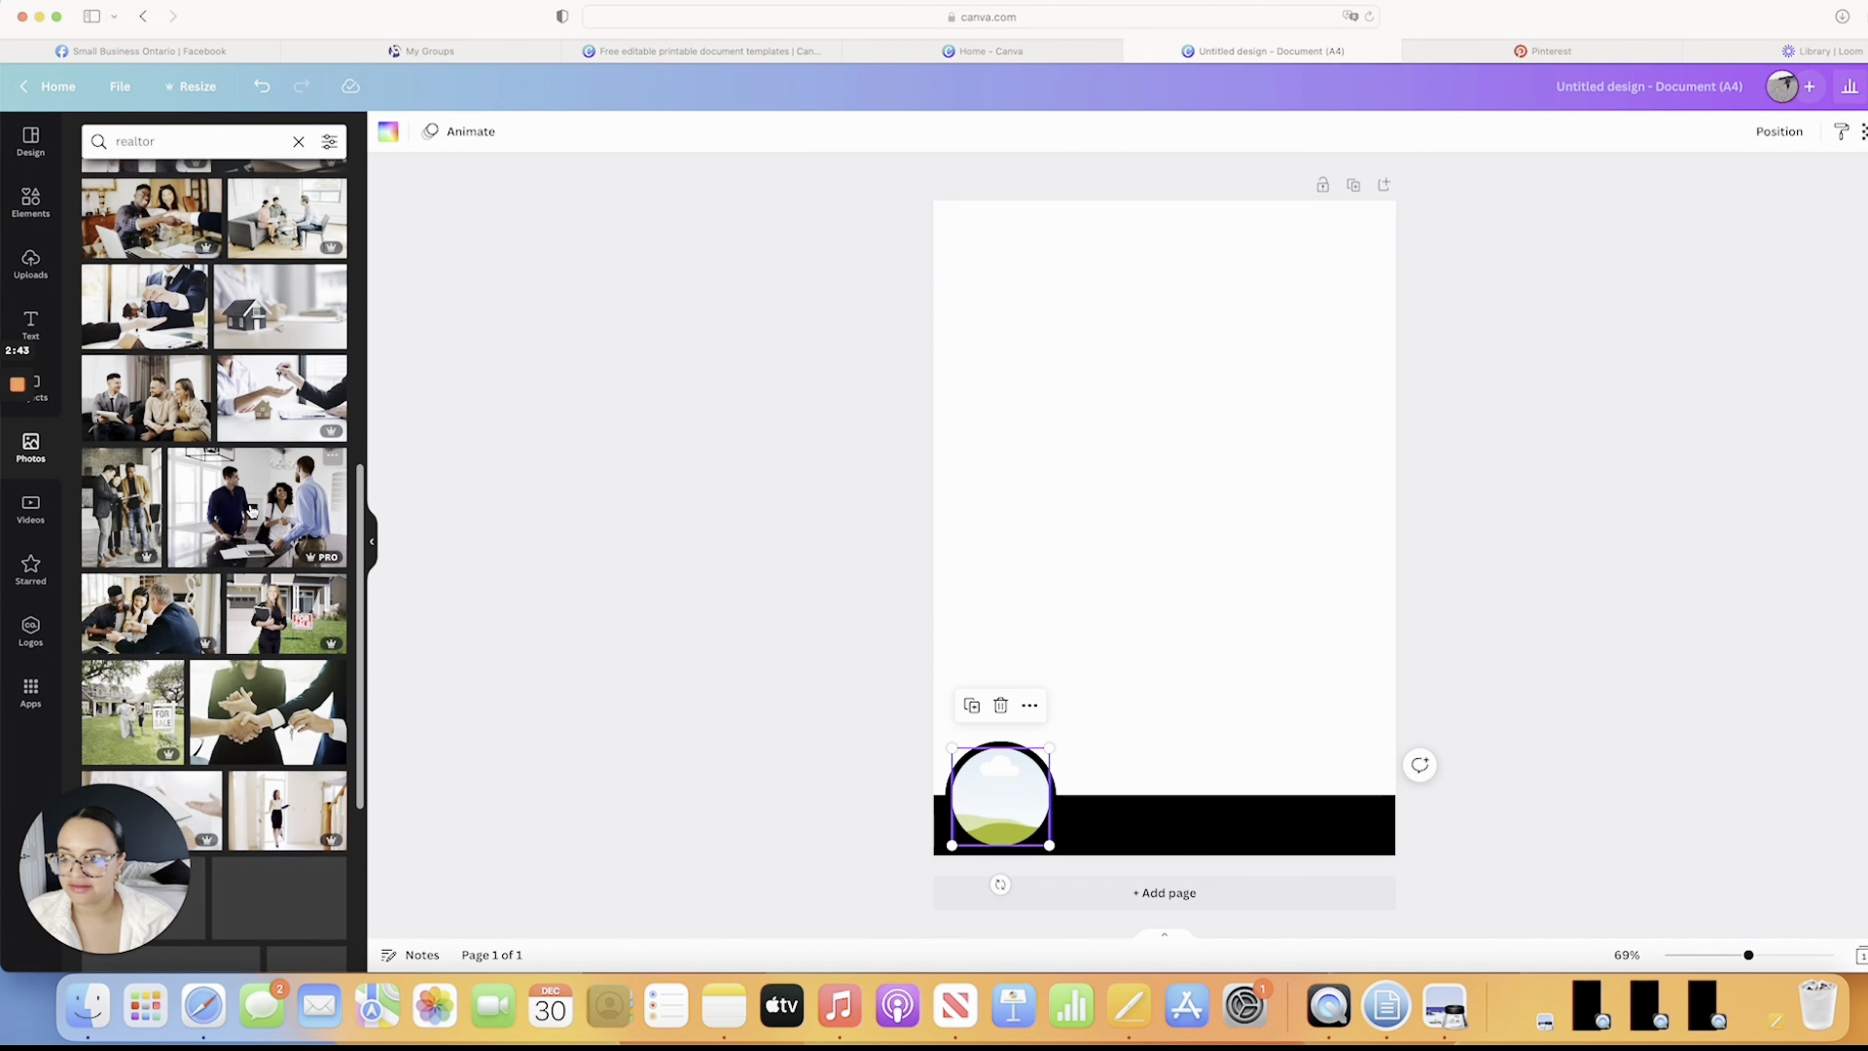
pyautogui.scroll(5, 251, 511)
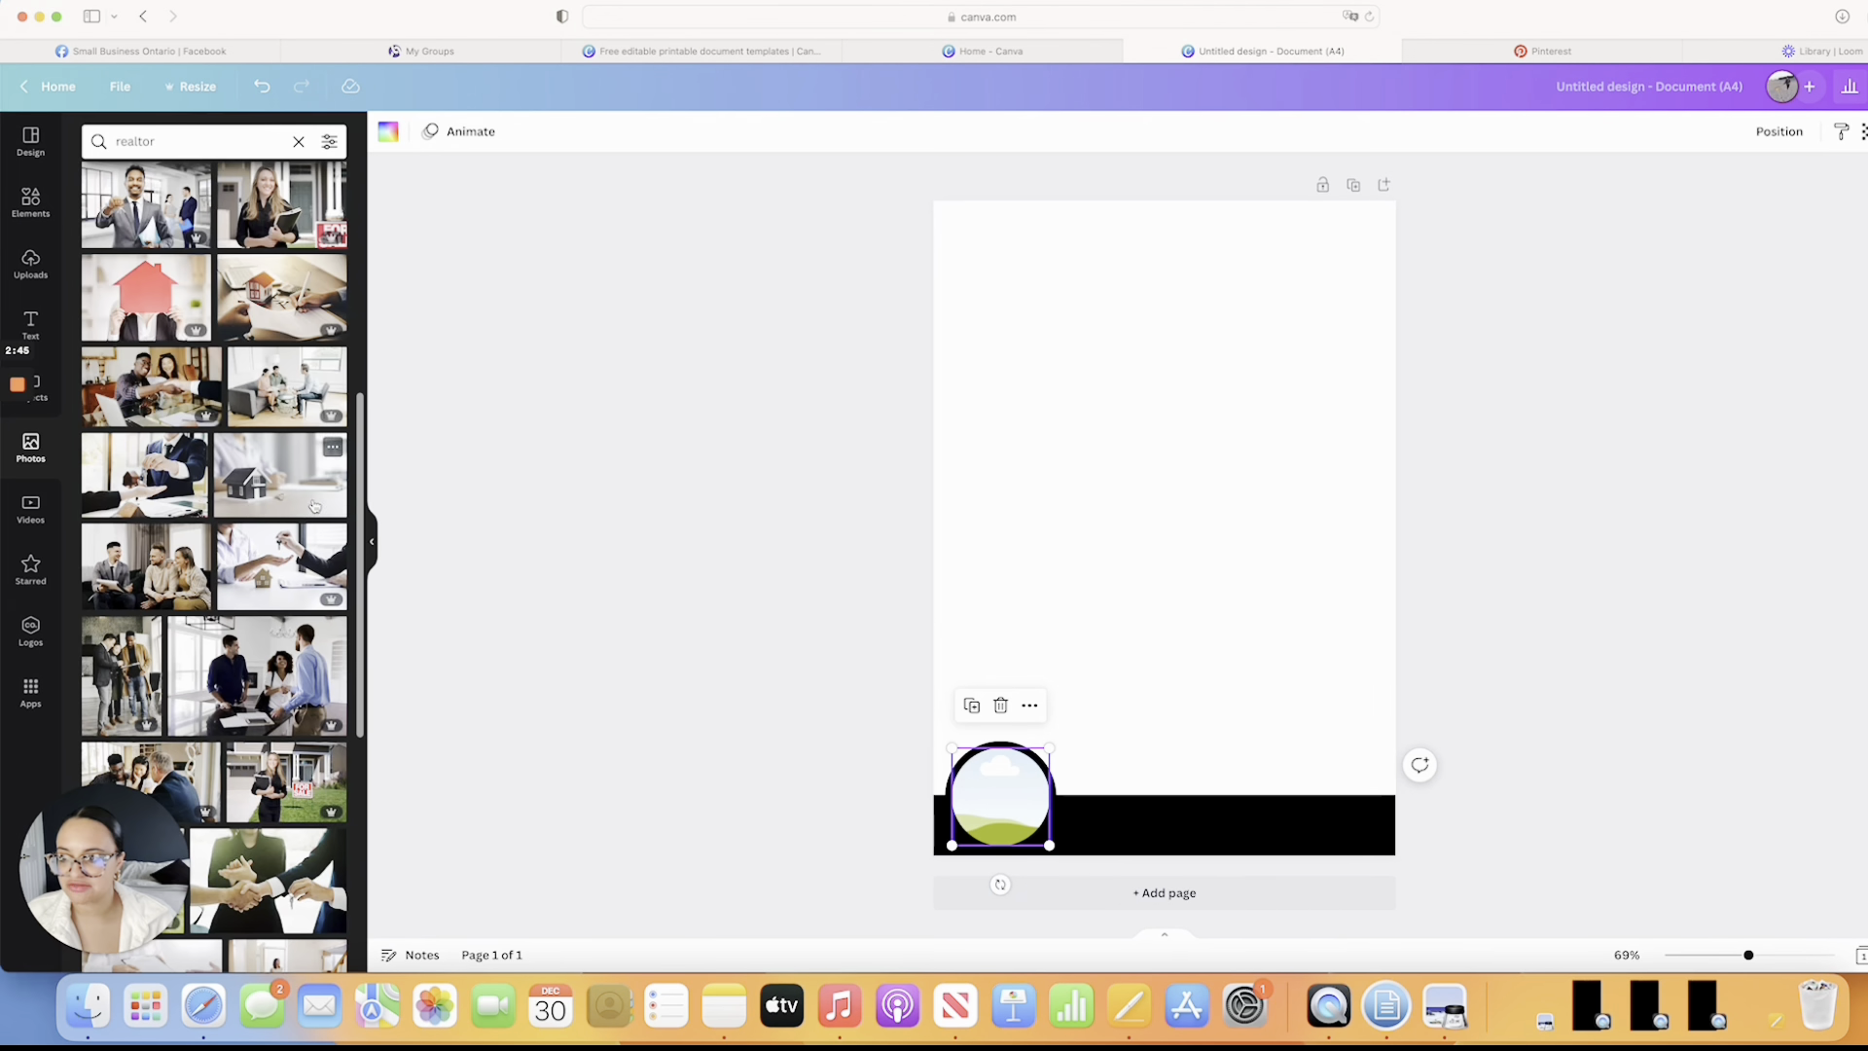
pyautogui.scroll(3, 251, 510)
pyautogui.moveTo(287, 330); pyautogui.dragTo(1000, 793)
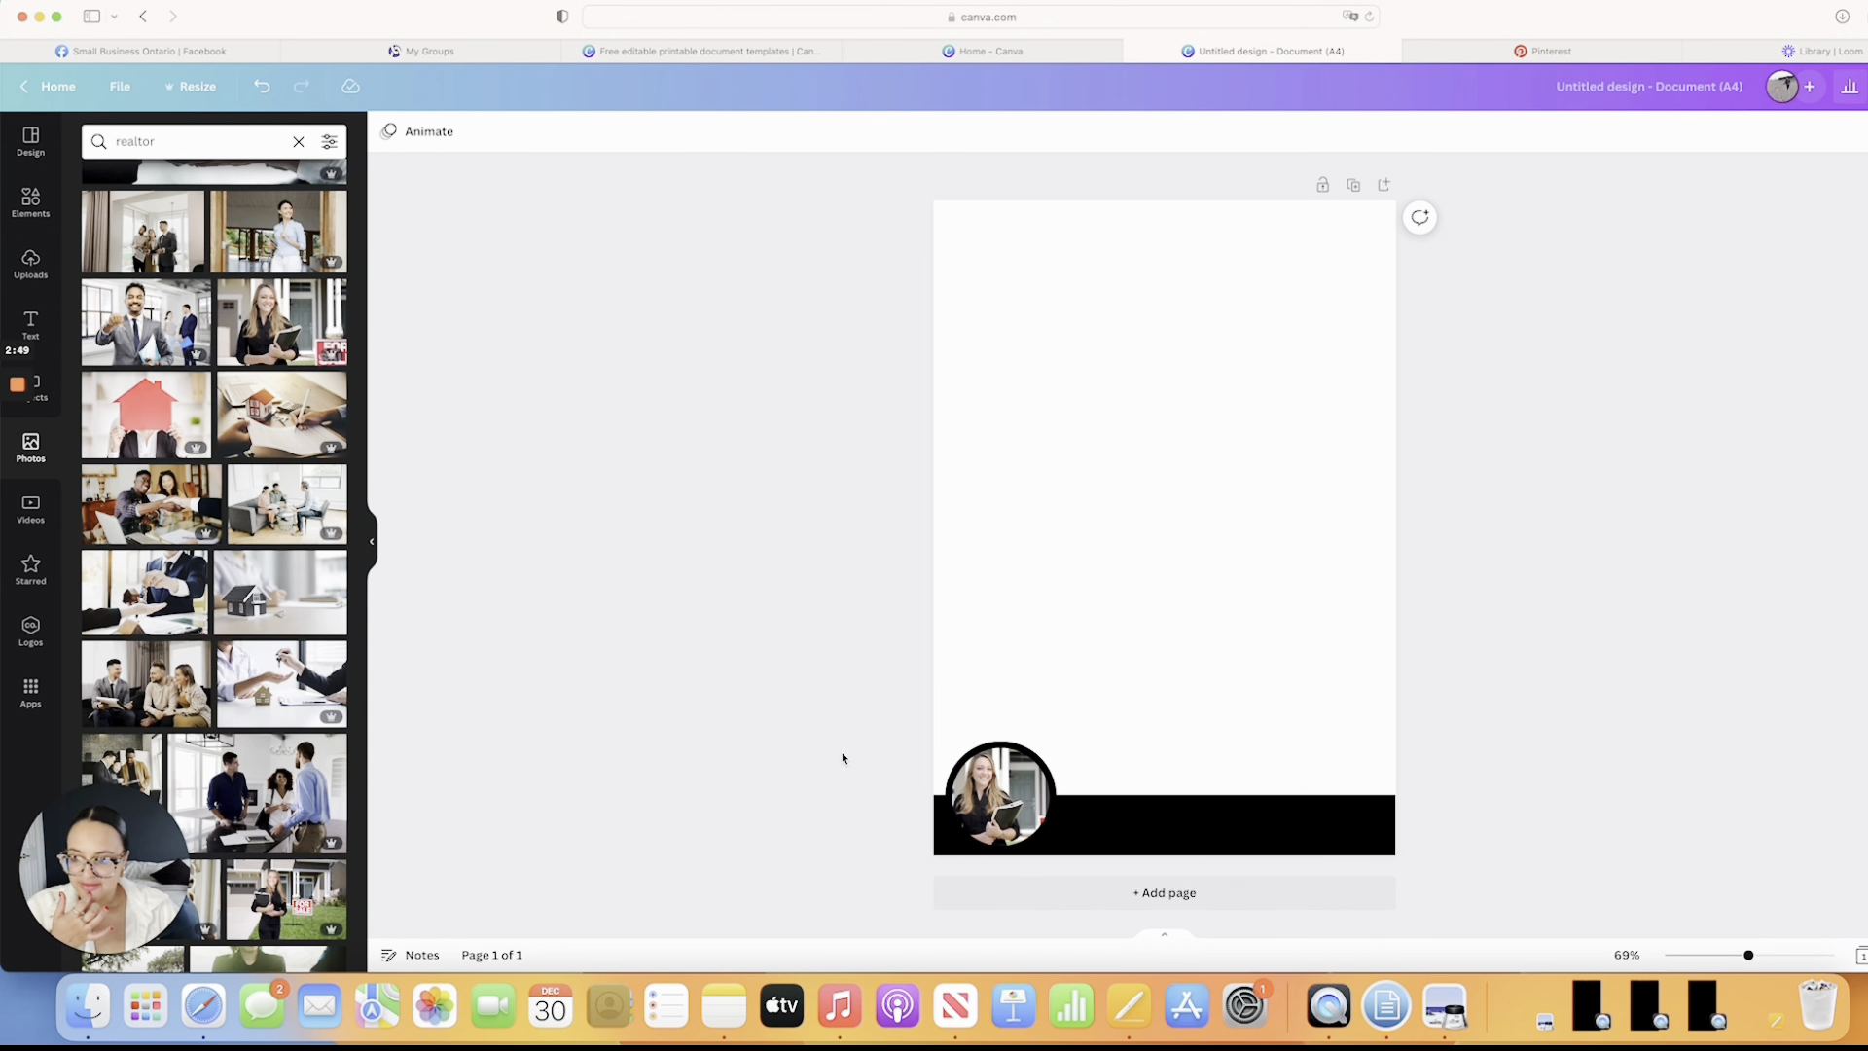
# Add a heading to the page reading "Your Name Here"
pyautogui.click(30, 322)
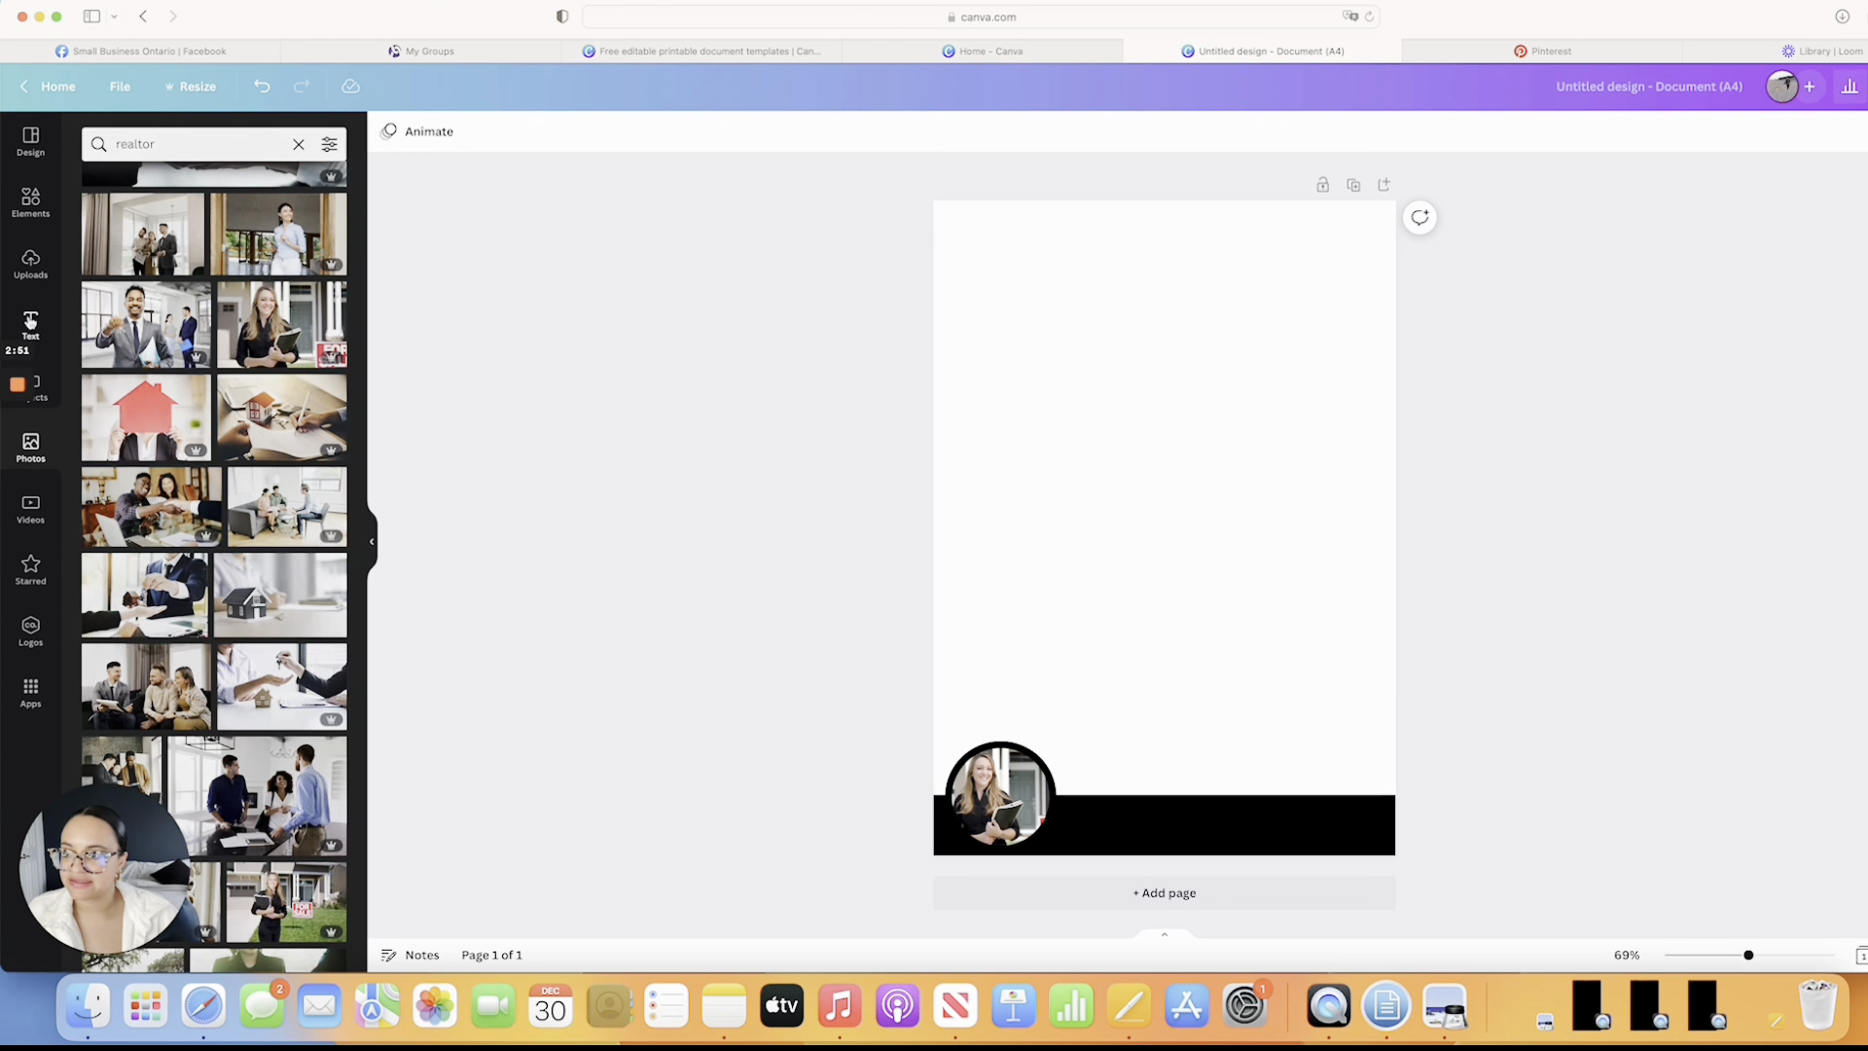
pyautogui.click(268, 281)
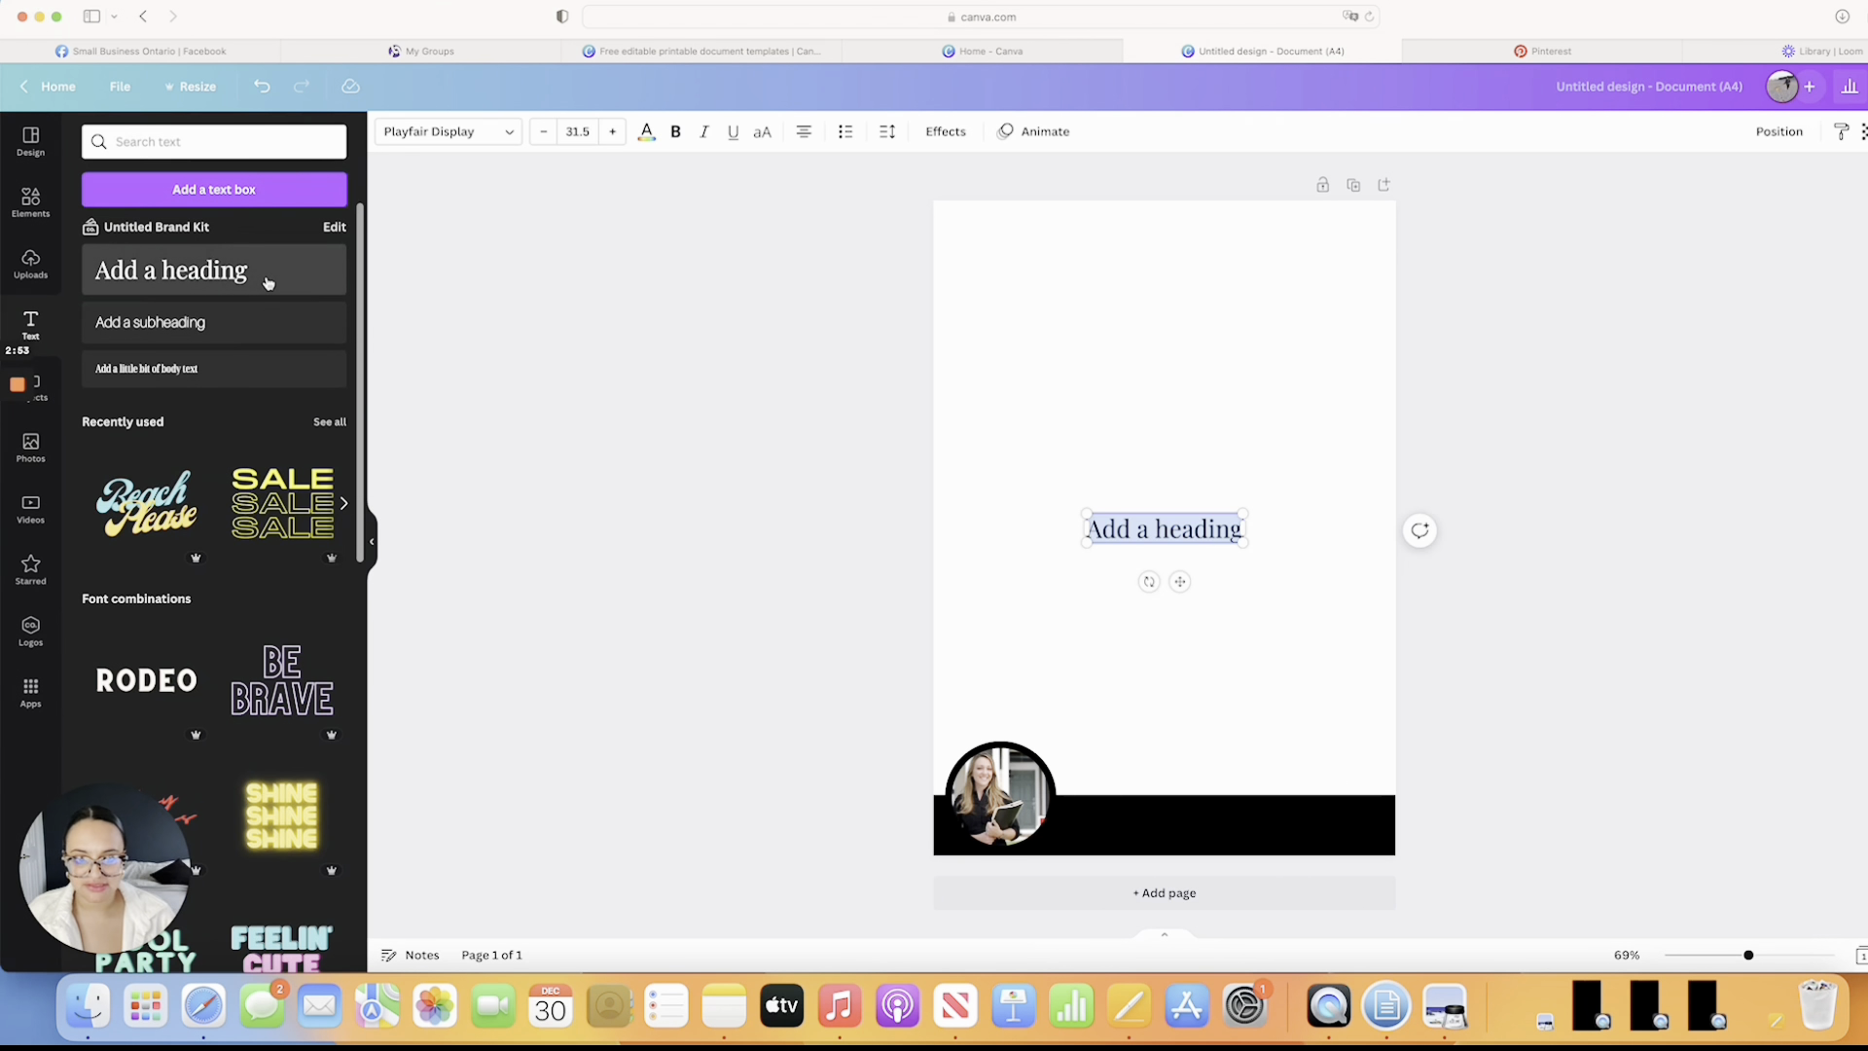
pyautogui.press('BackSpace')
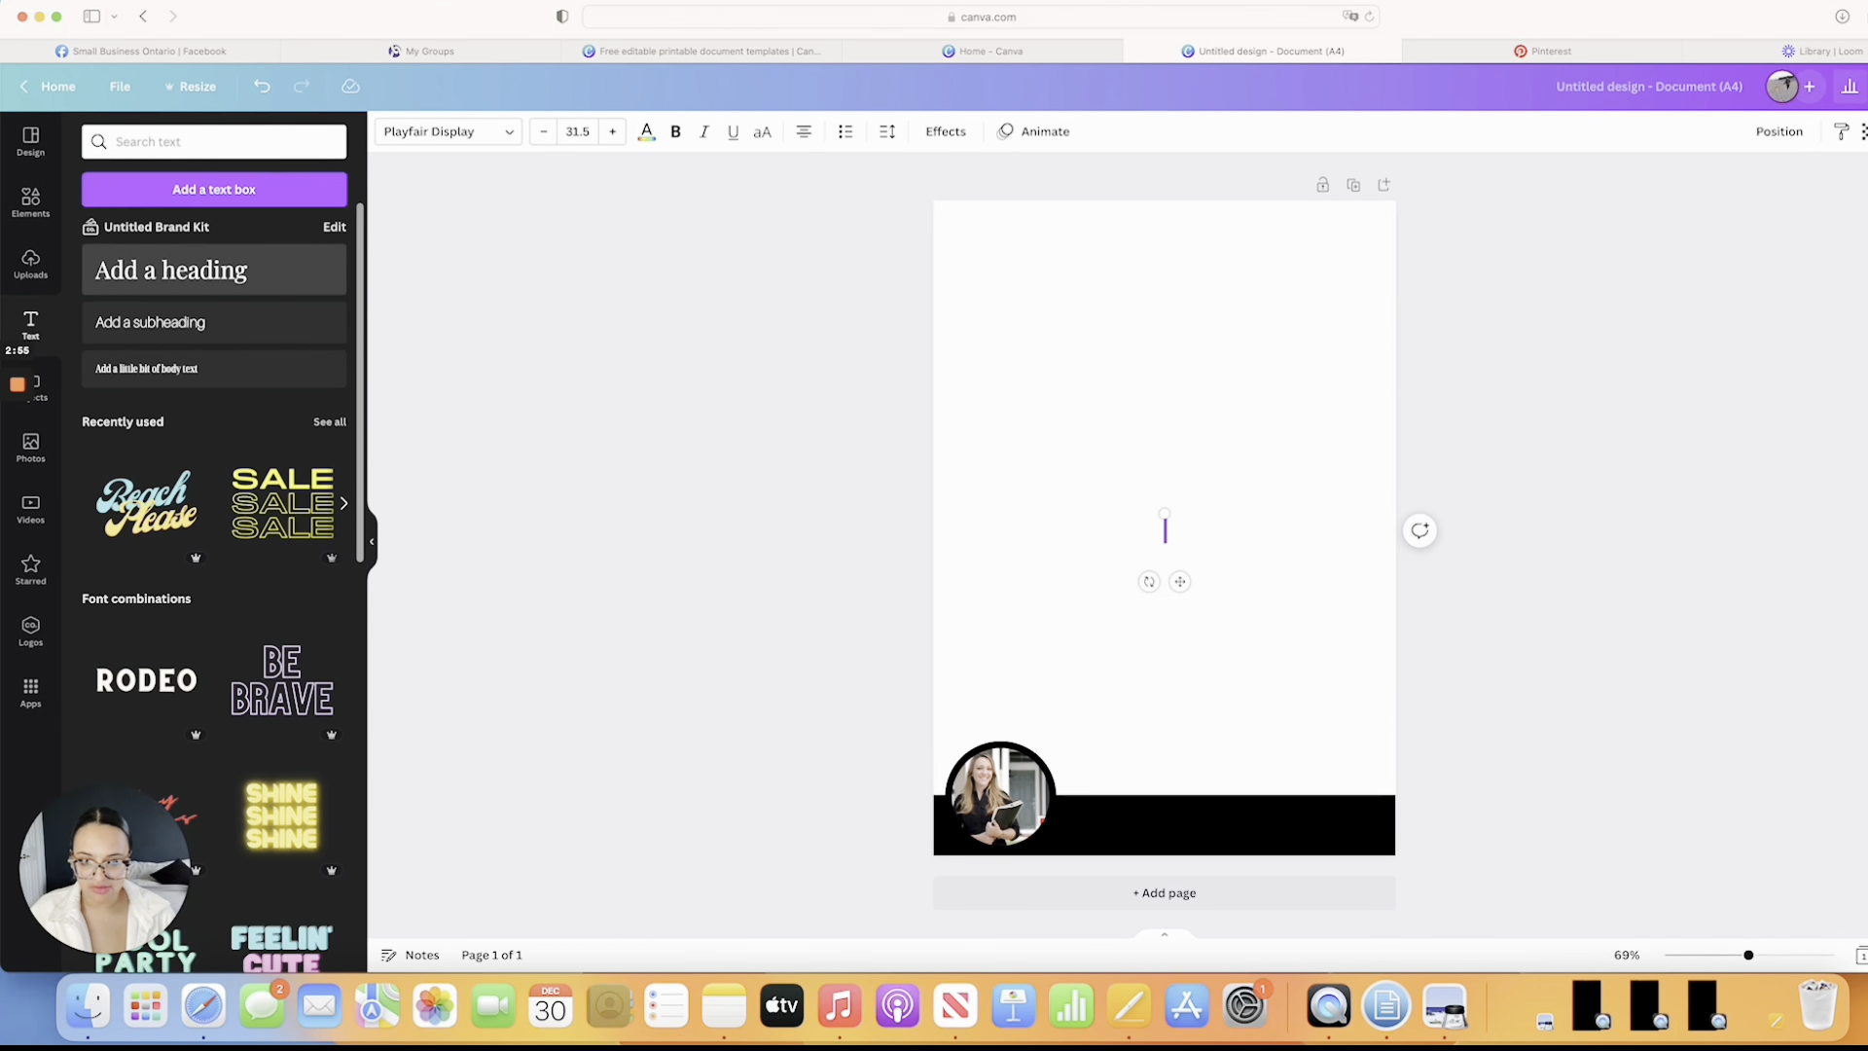
pyautogui.write('Your Name Here')
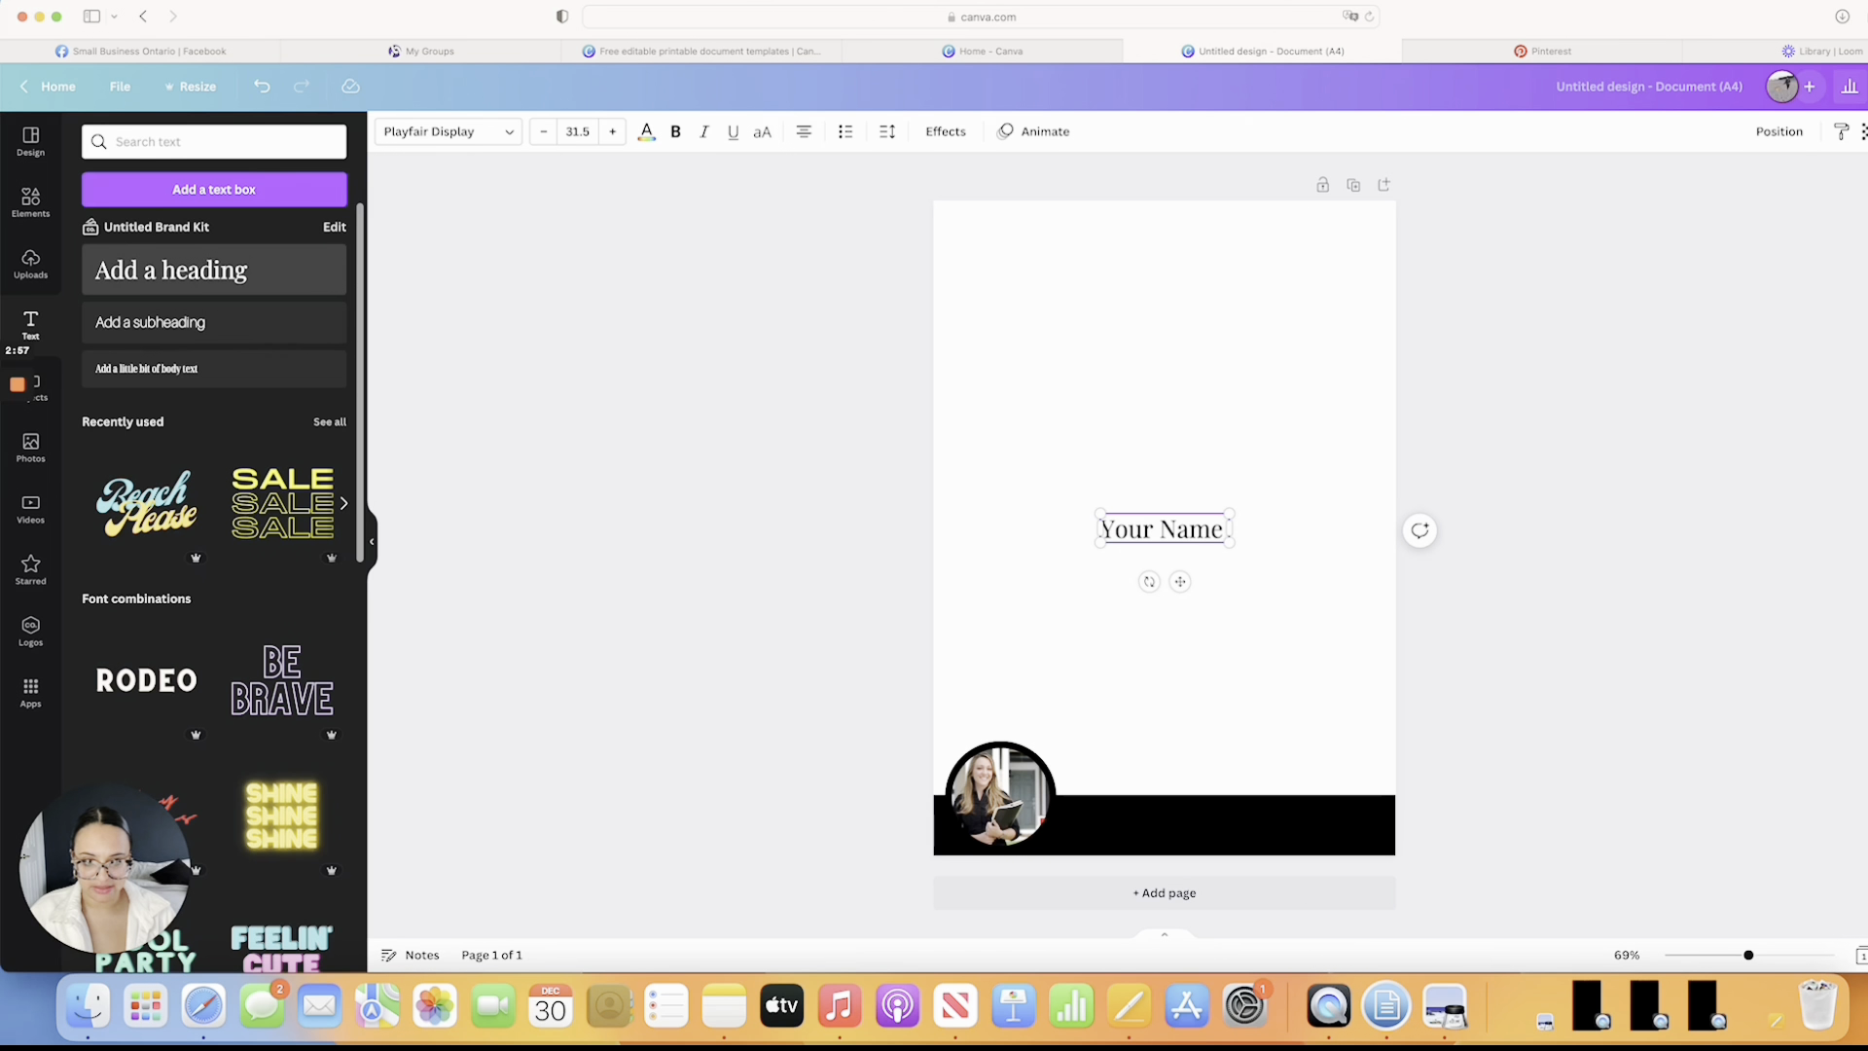
# Recolor the heading with the off-white brand color and place it in the footer band beside the photo at font size 19.7
pyautogui.click(638, 131)
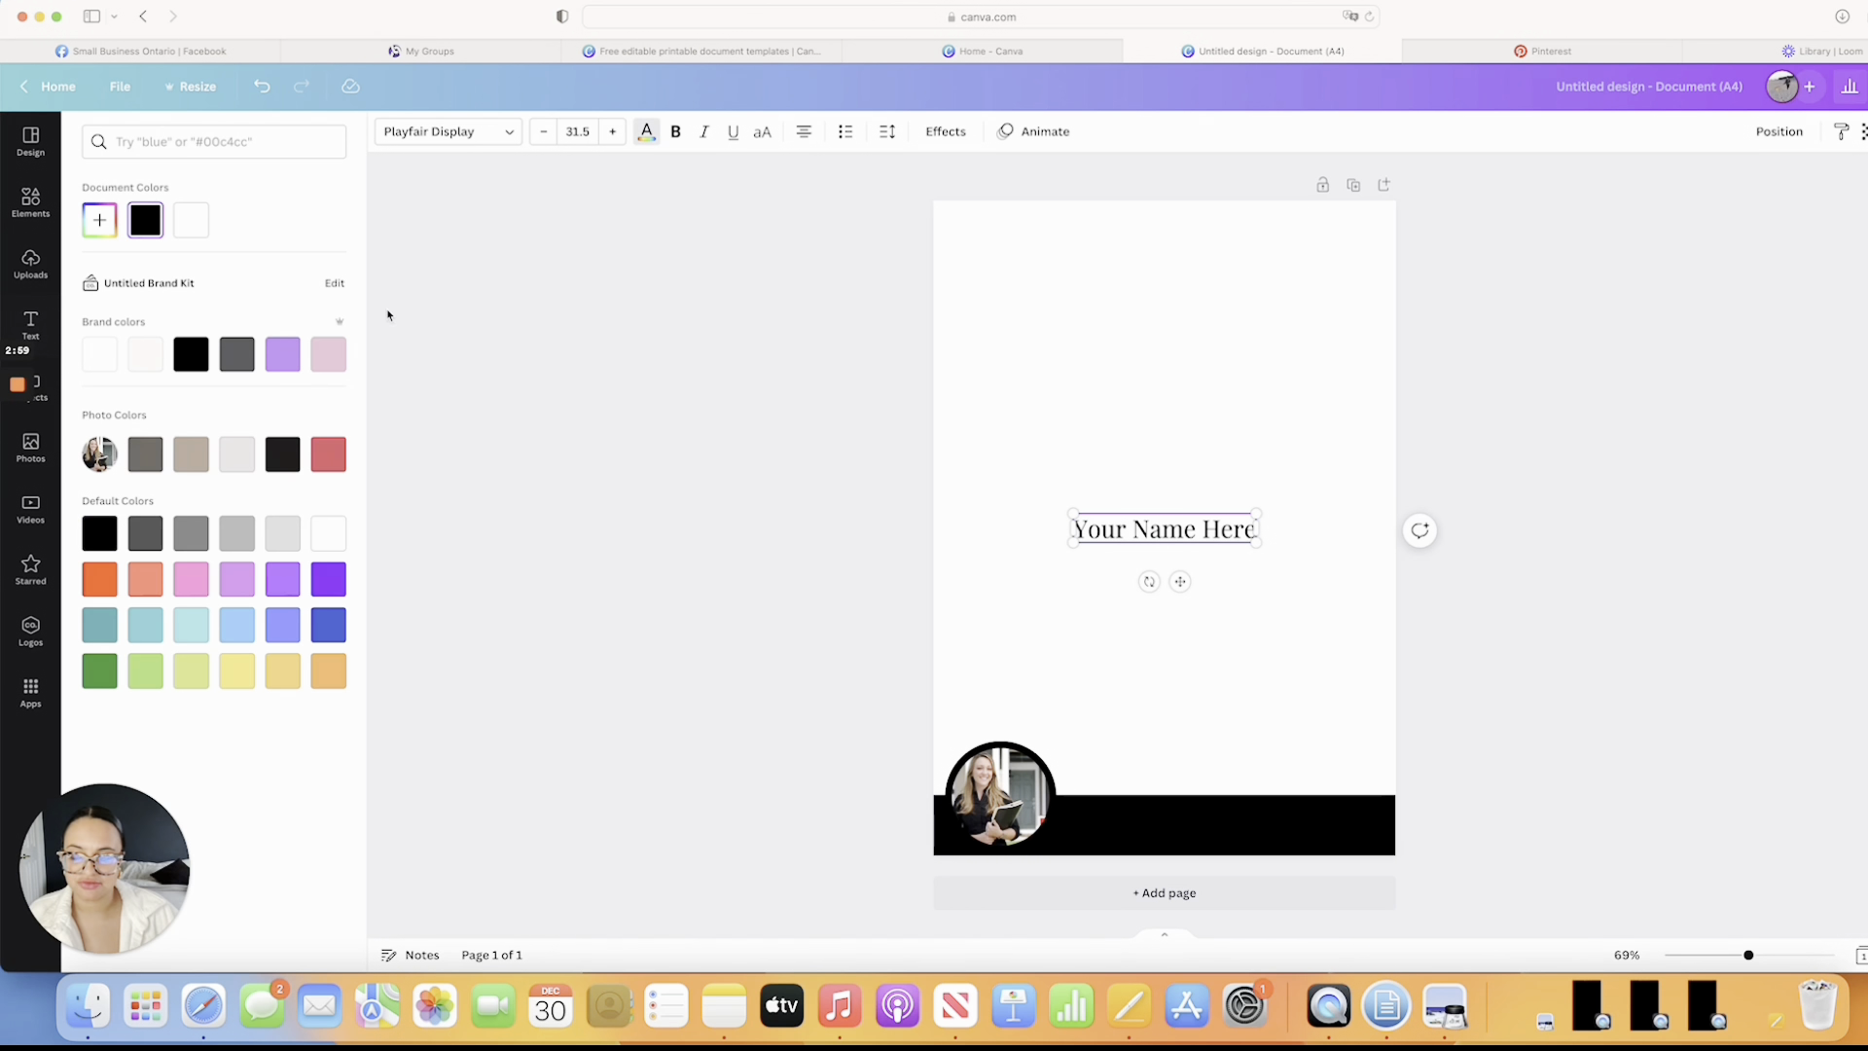
pyautogui.click(145, 353)
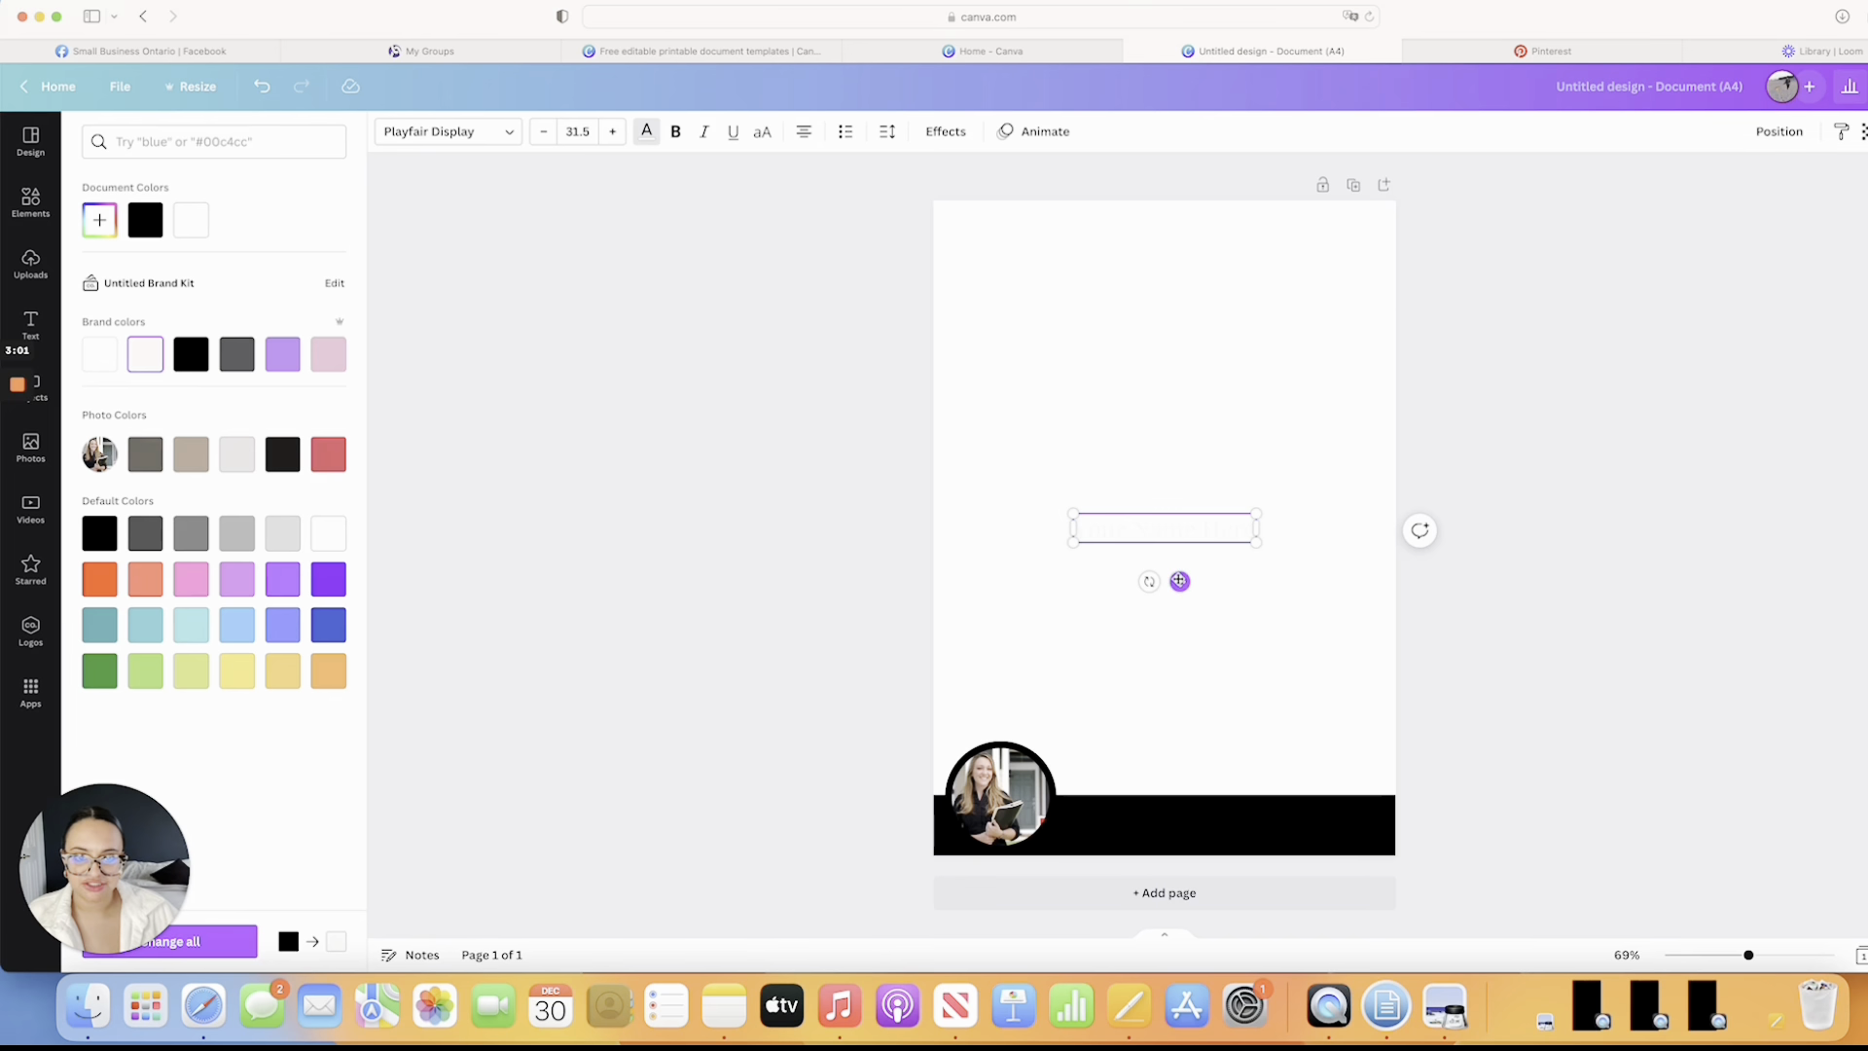
pyautogui.moveTo(1179, 581); pyautogui.dragTo(1134, 853)
pyautogui.click(1139, 790)
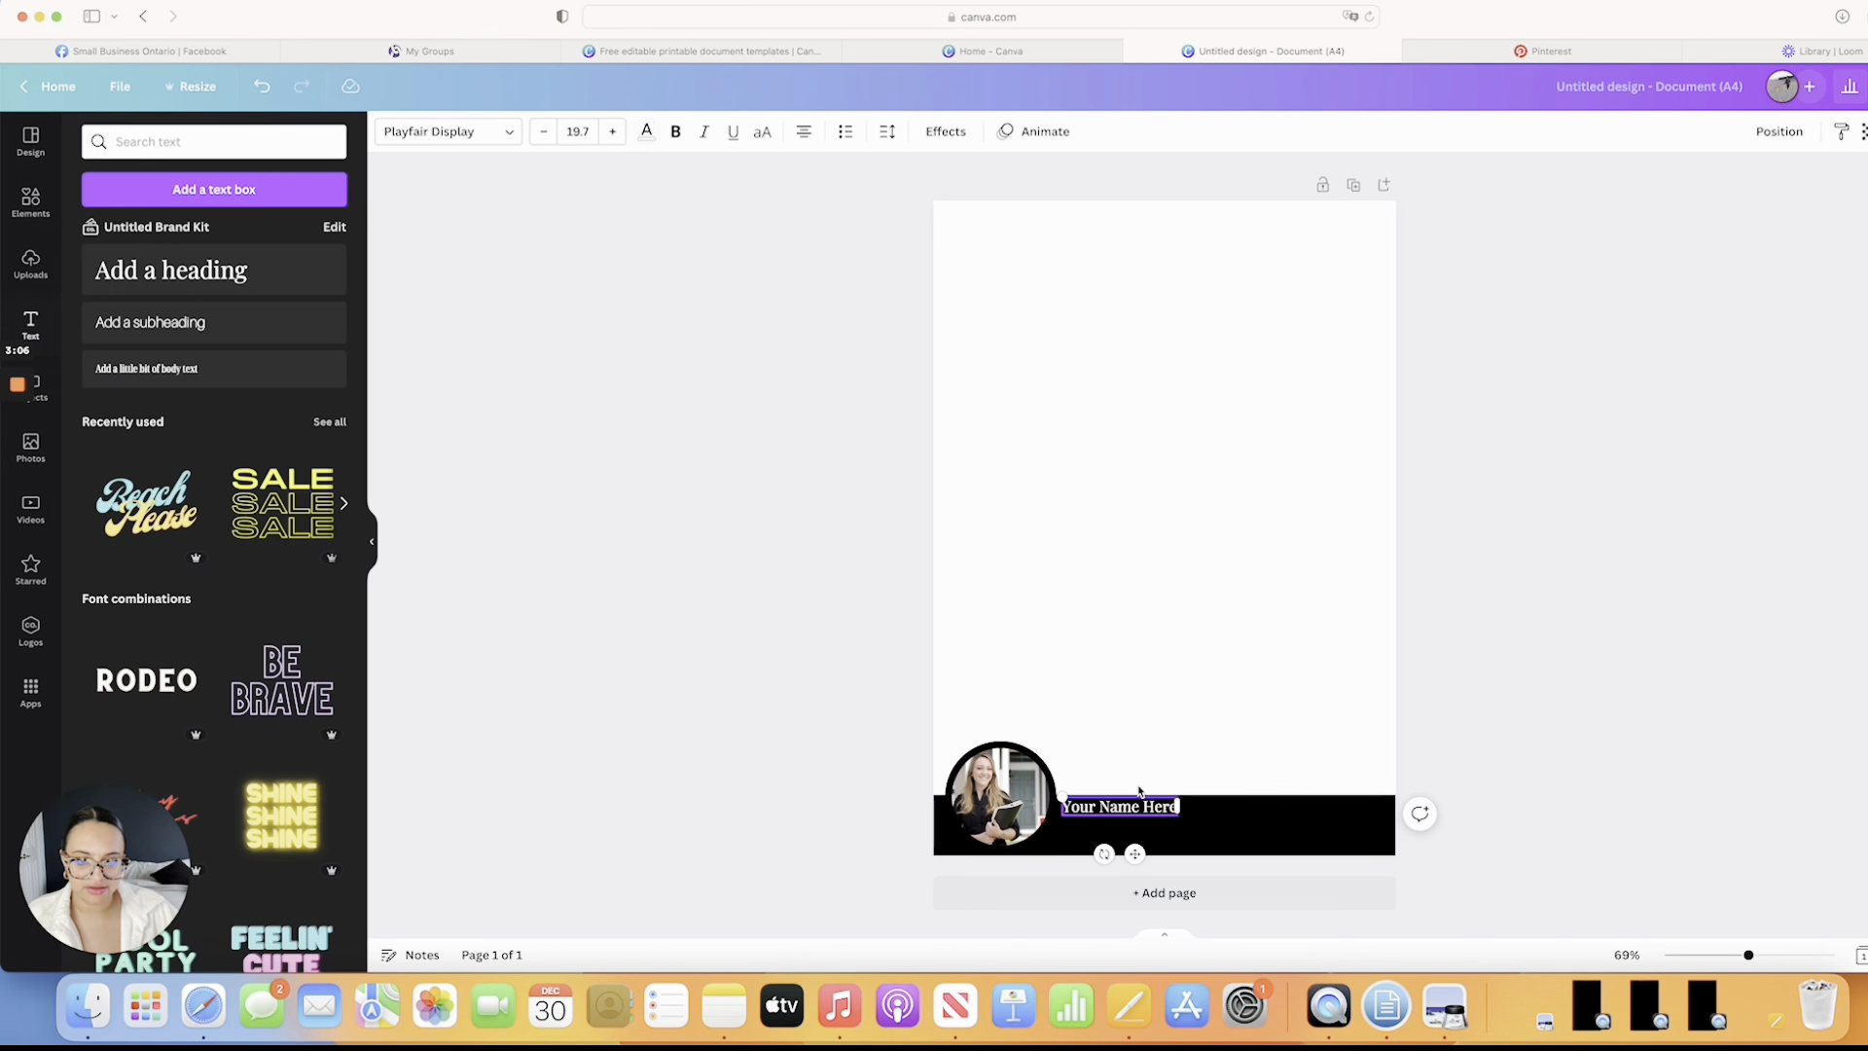
pyautogui.click(1184, 765)
# Duplicate the "Your Name Here" heading and align the copy directly beneath the original in the footer
pyautogui.click(1131, 803)
pyautogui.press('super+d')
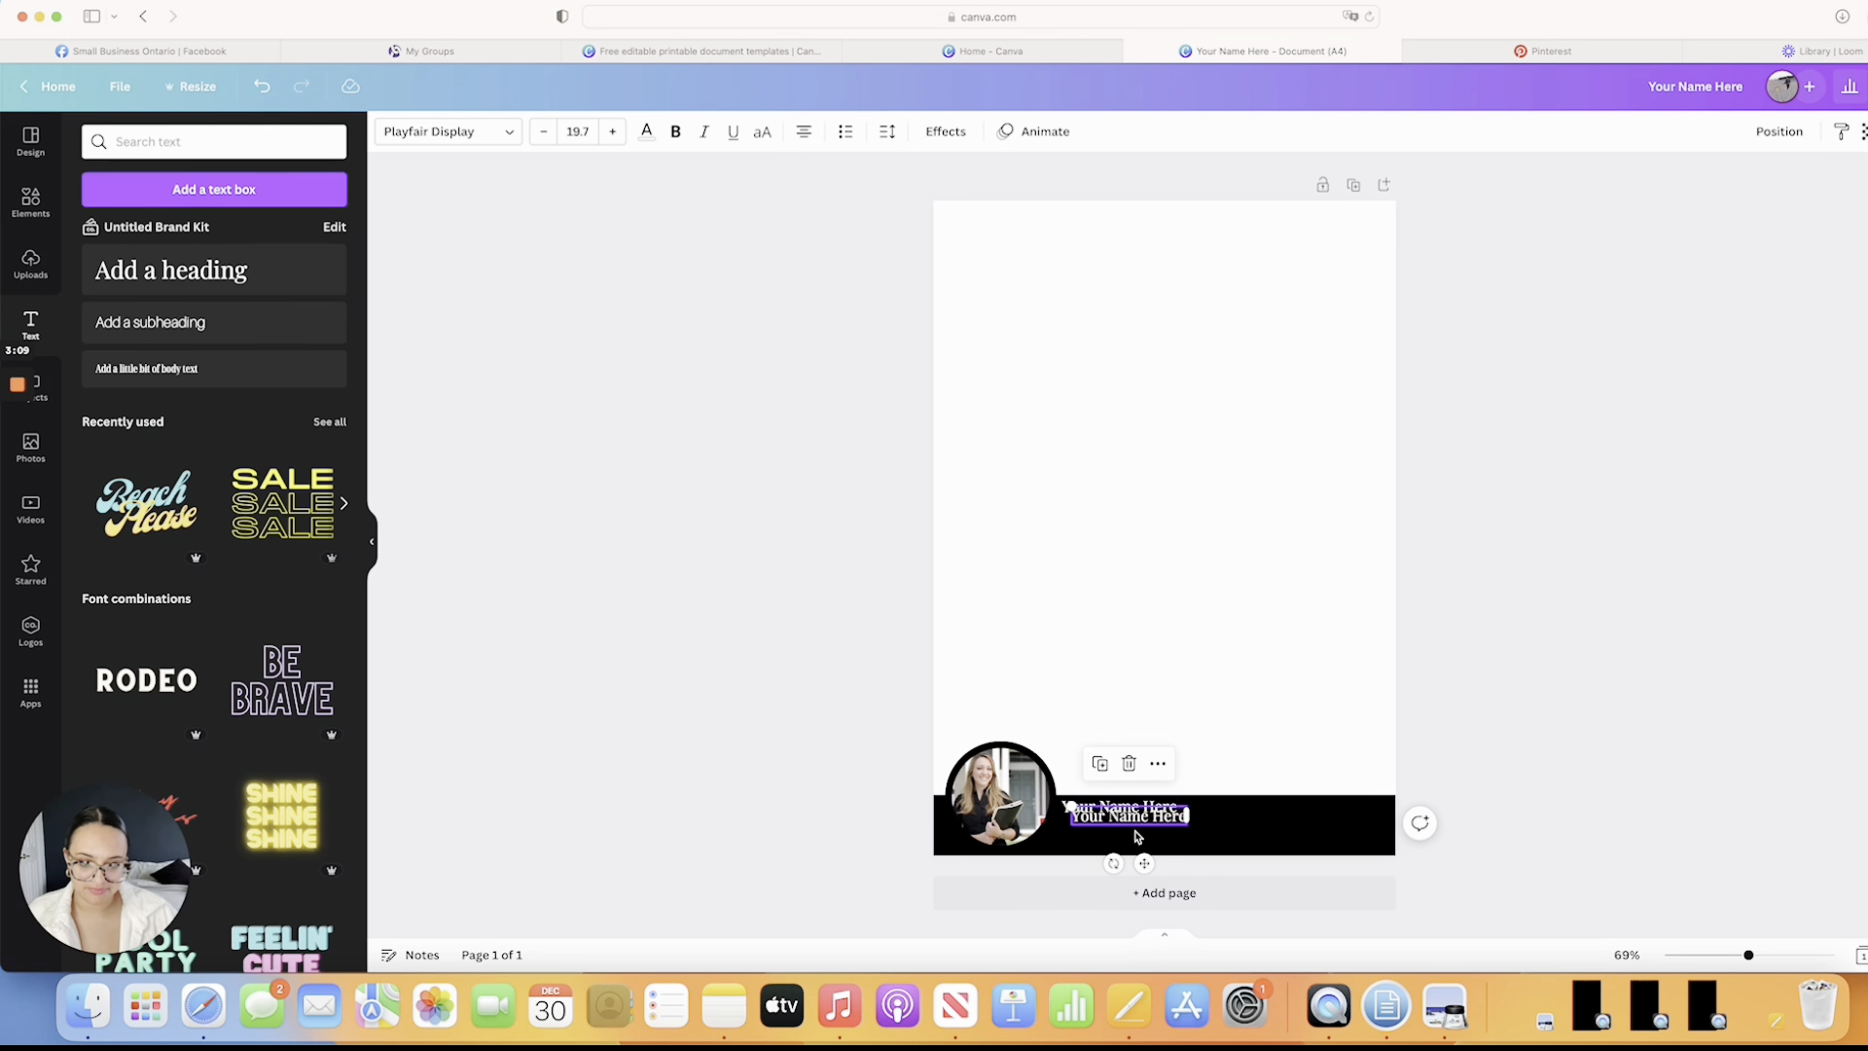
pyautogui.moveTo(1144, 863); pyautogui.dragTo(1136, 873)
# Replace the lower heading's text with a placeholder e-mail line
pyautogui.doubleClick(1148, 827)
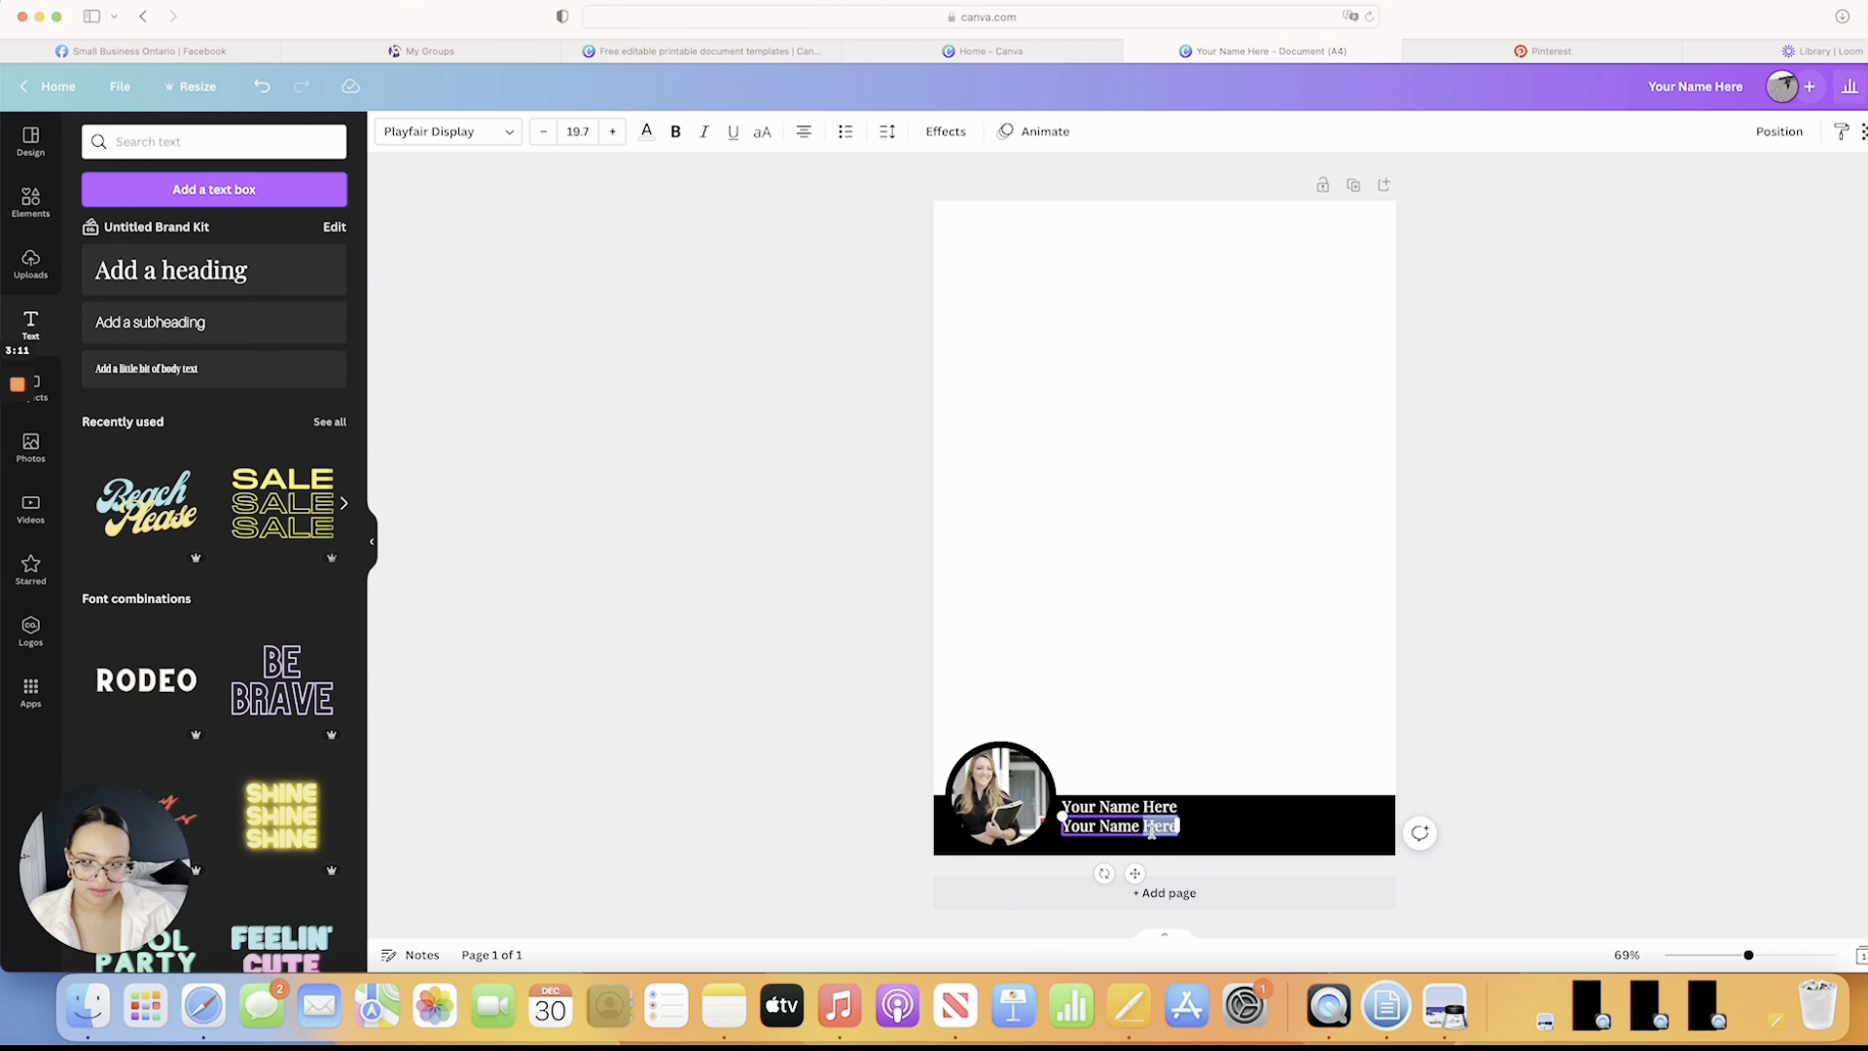
pyautogui.tripleClick(1148, 827)
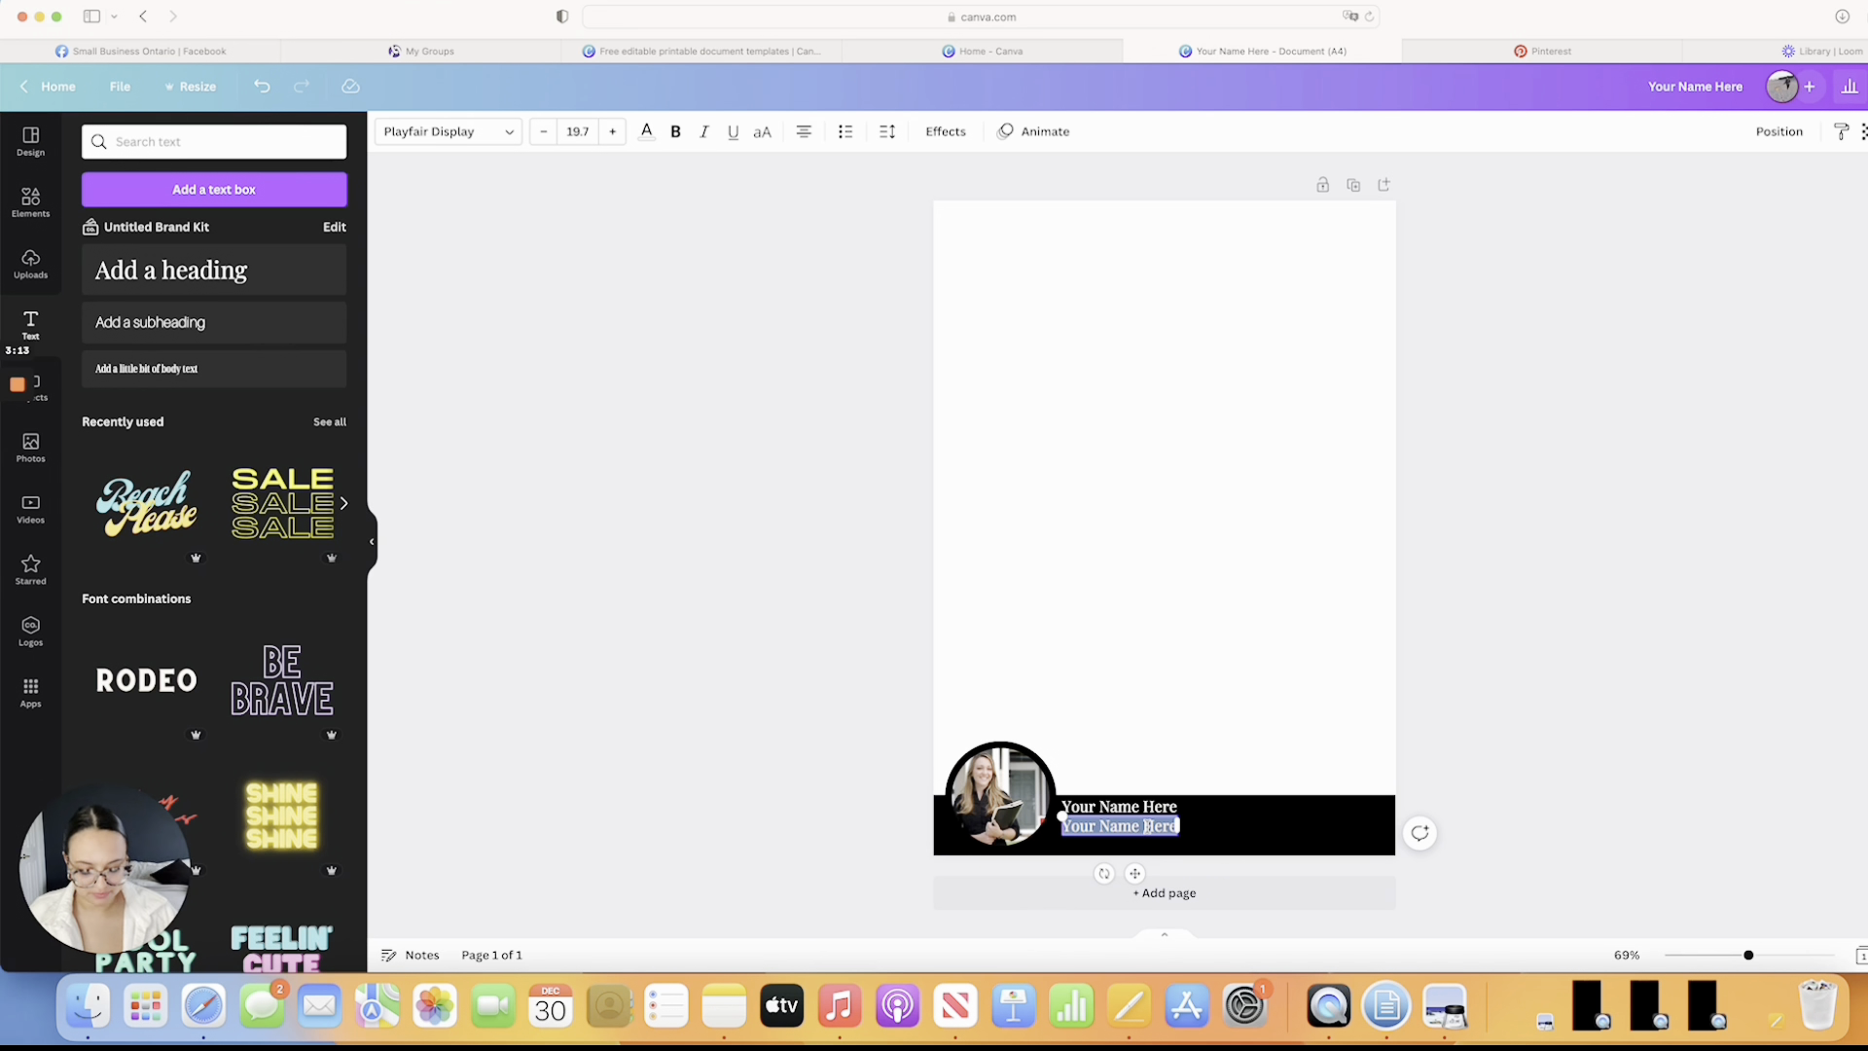
pyautogui.write('yourema')
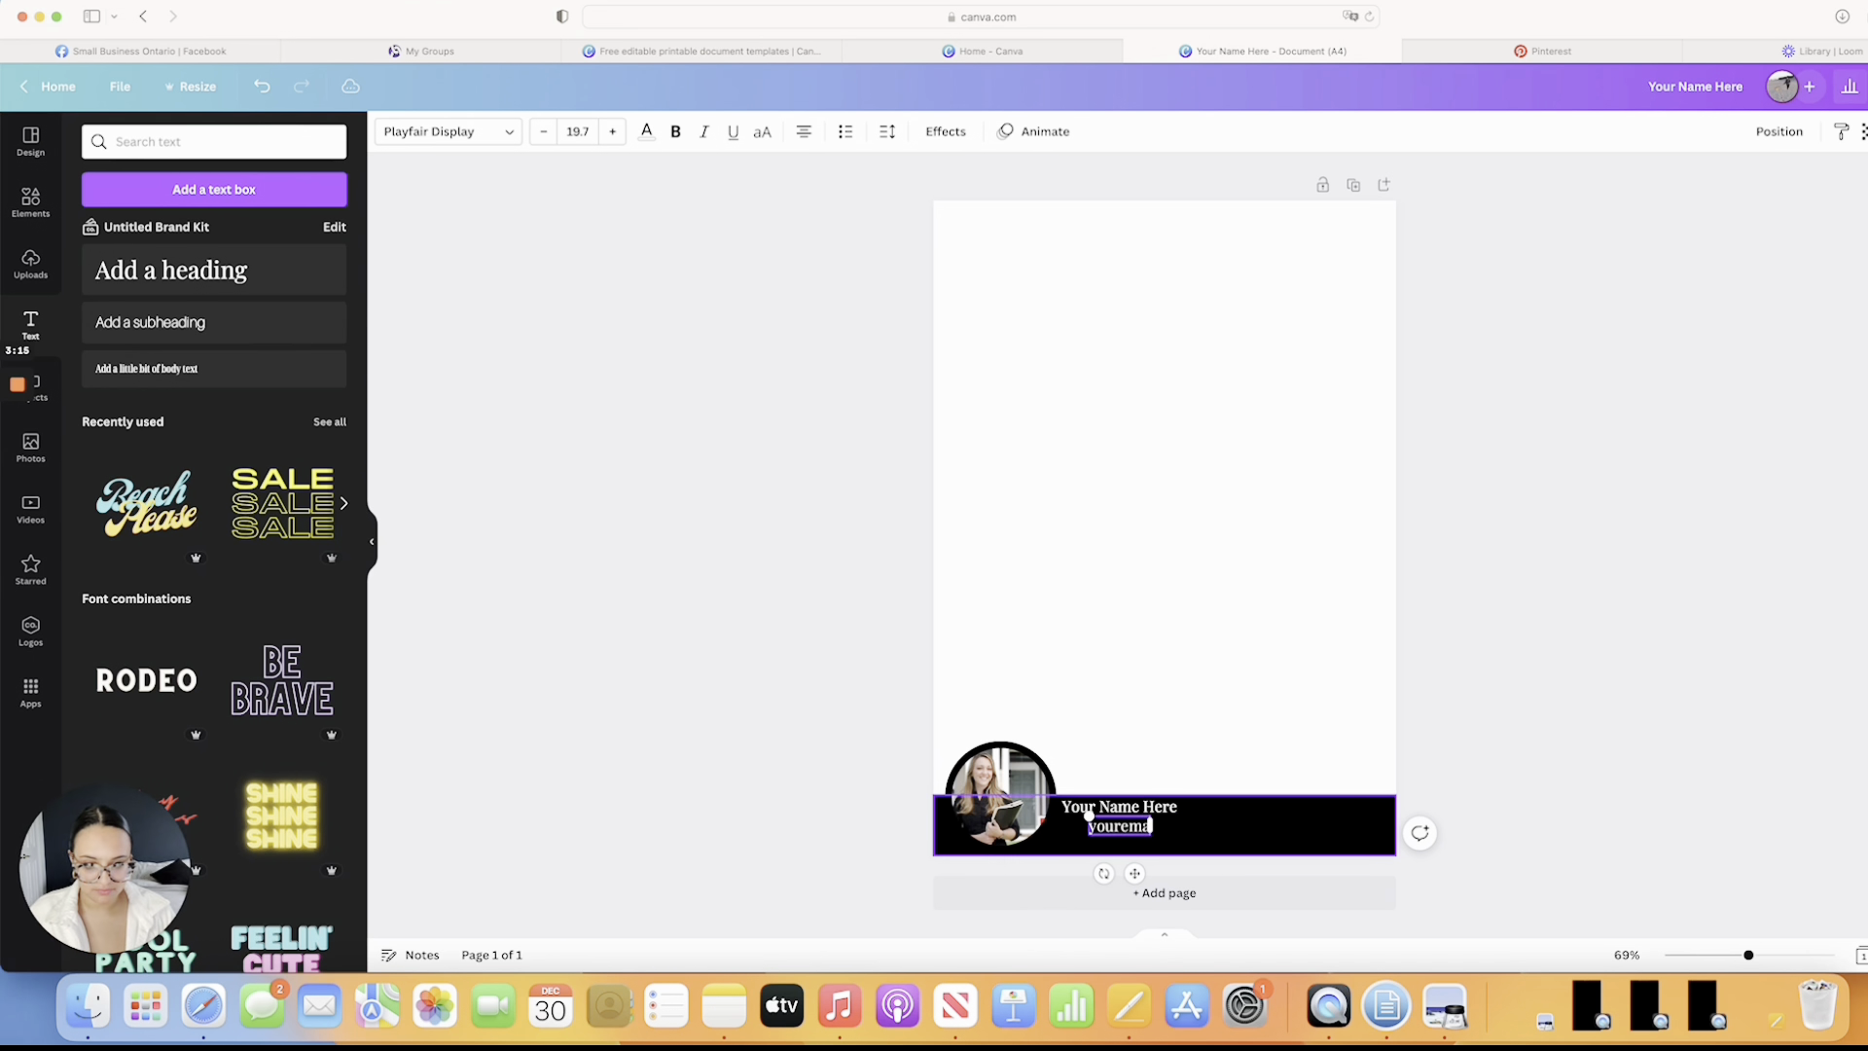
pyautogui.write('ilhere.c')
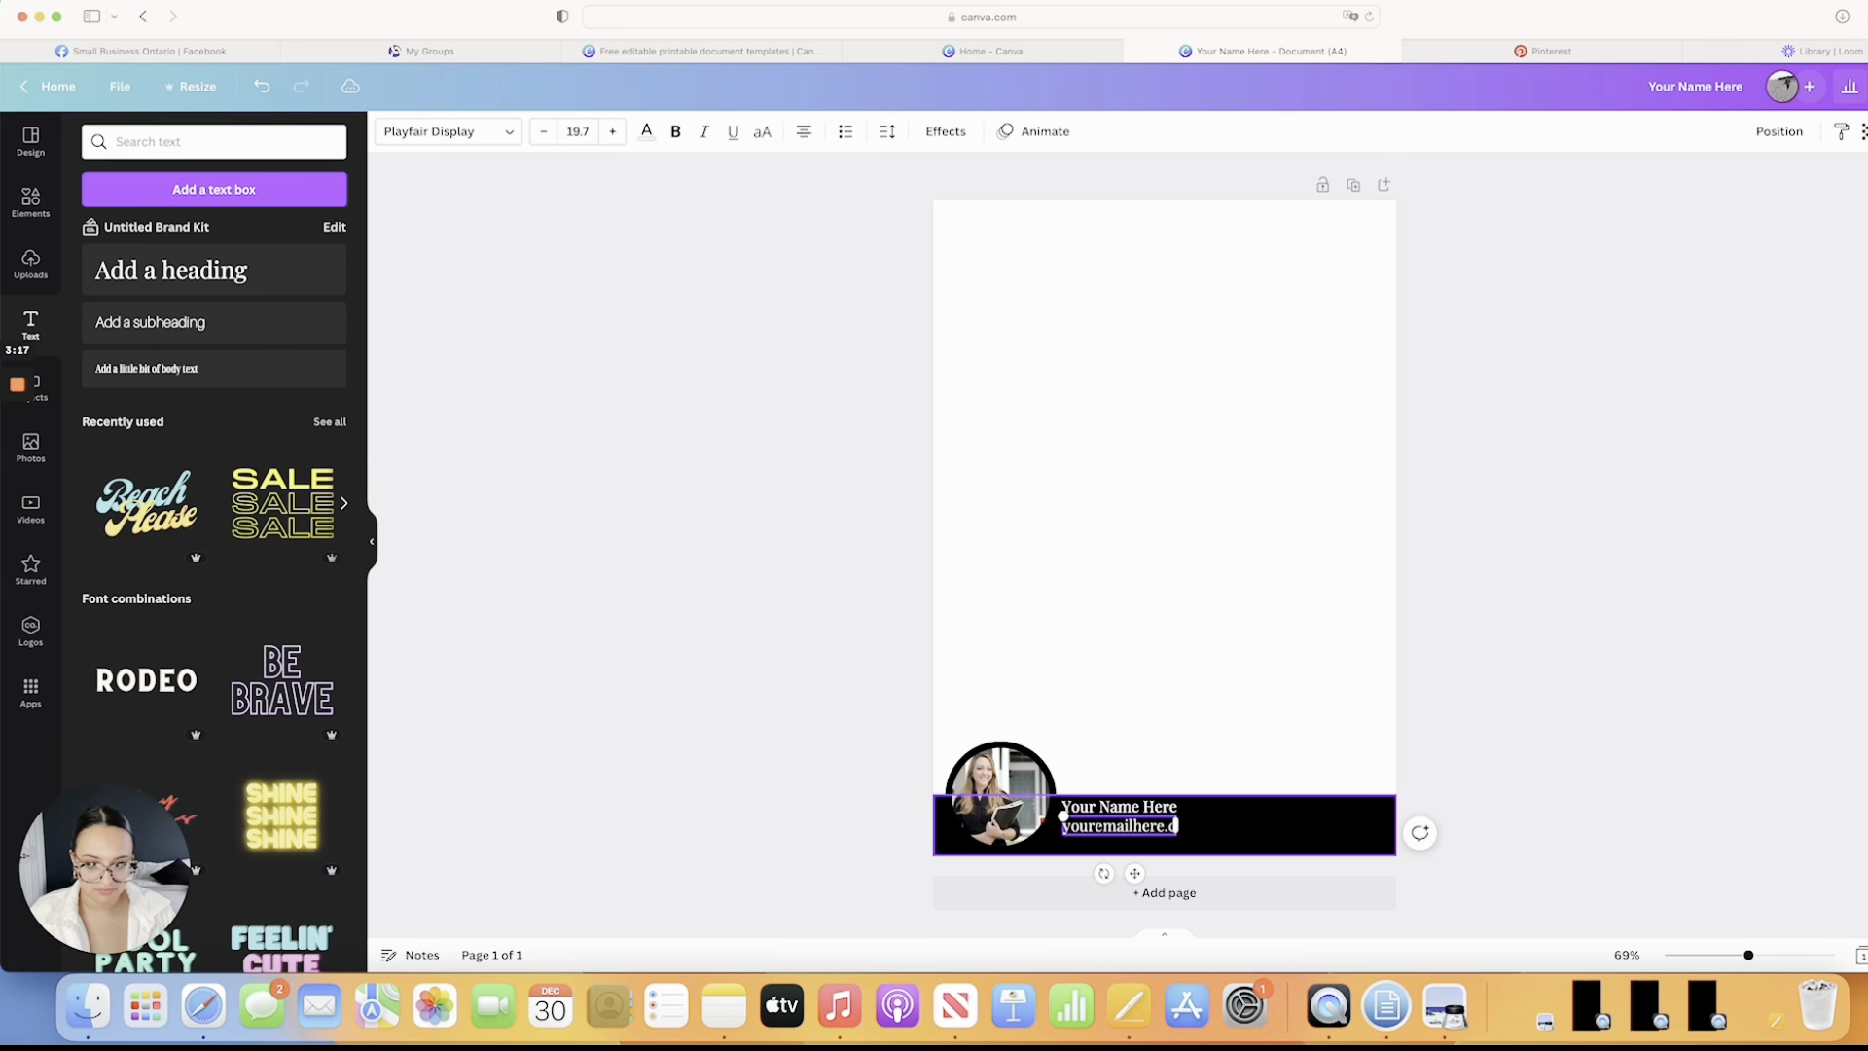
pyautogui.write('om')
pyautogui.click(1268, 729)
pyautogui.moveTo(1144, 827); pyautogui.dragTo(1146, 826)
pyautogui.click(1201, 722)
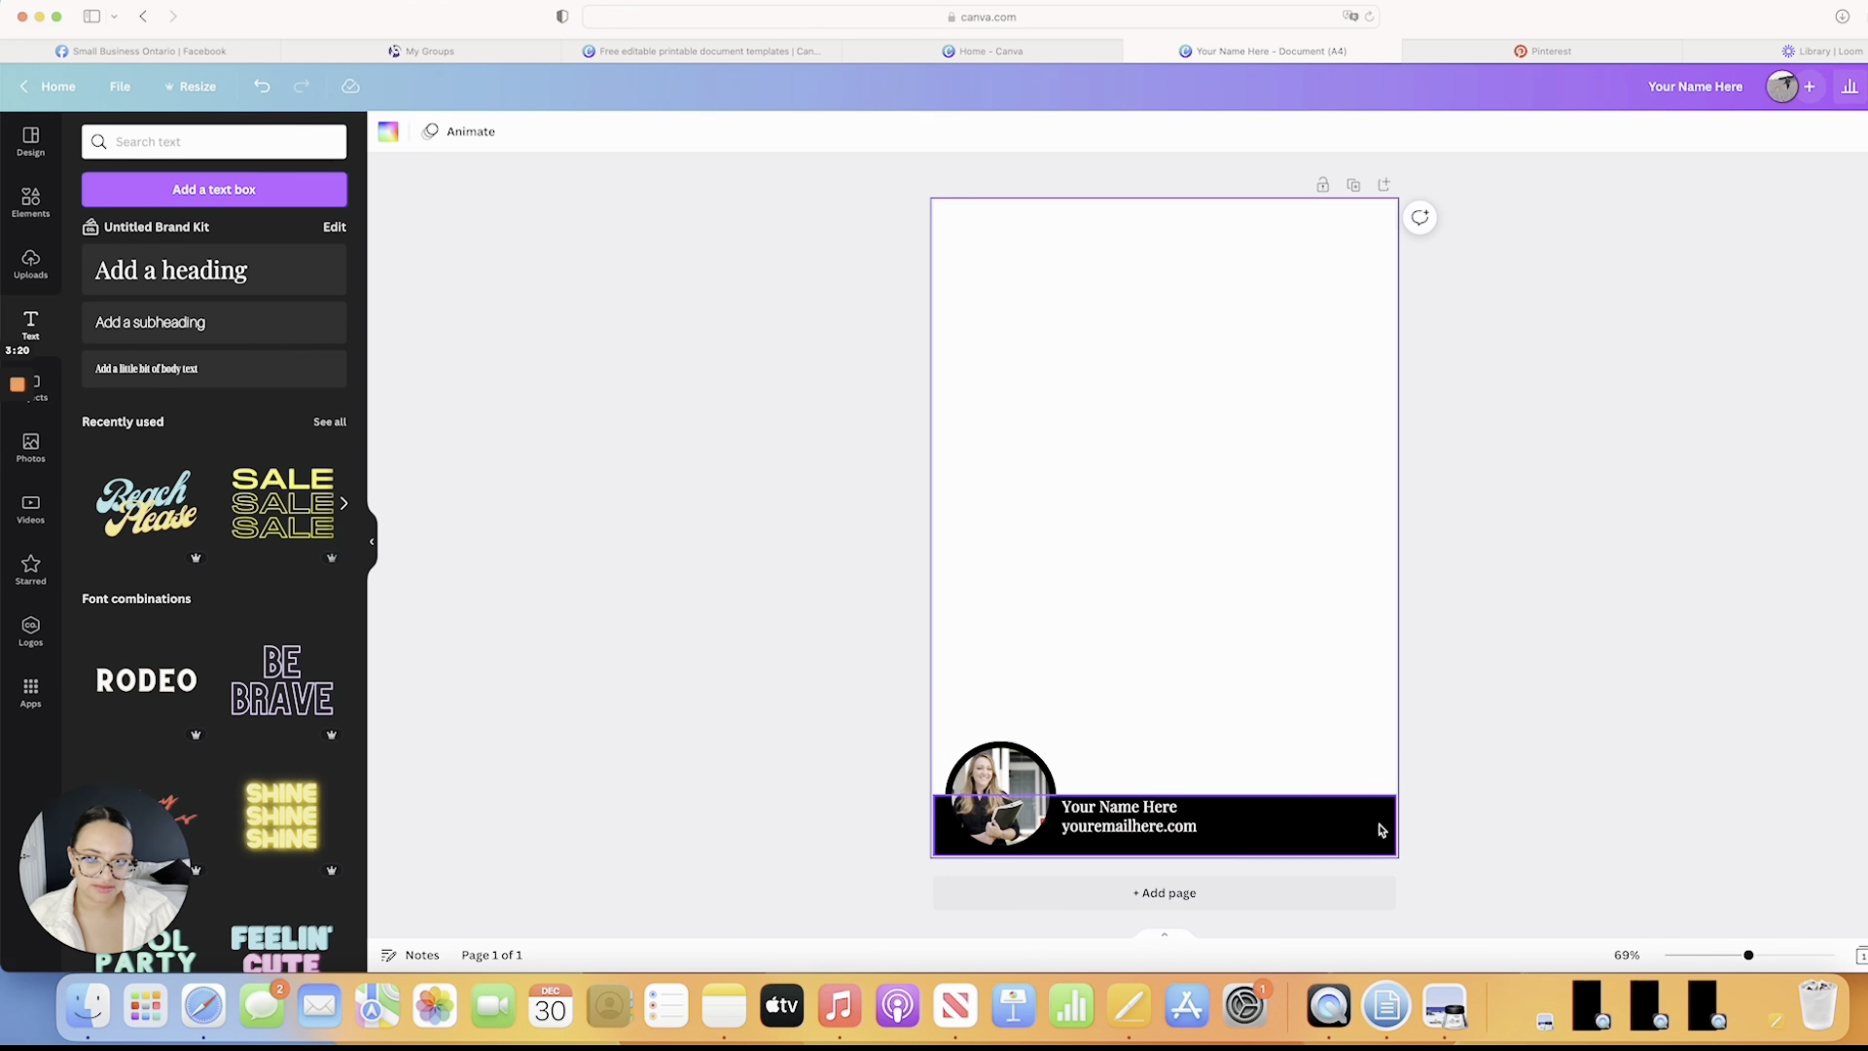
# Duplicate the name heading to the far end of the footer, level with the original, and replace its text with a placeholder phone number
pyautogui.doubleClick(1135, 808)
pyautogui.press('super+d')
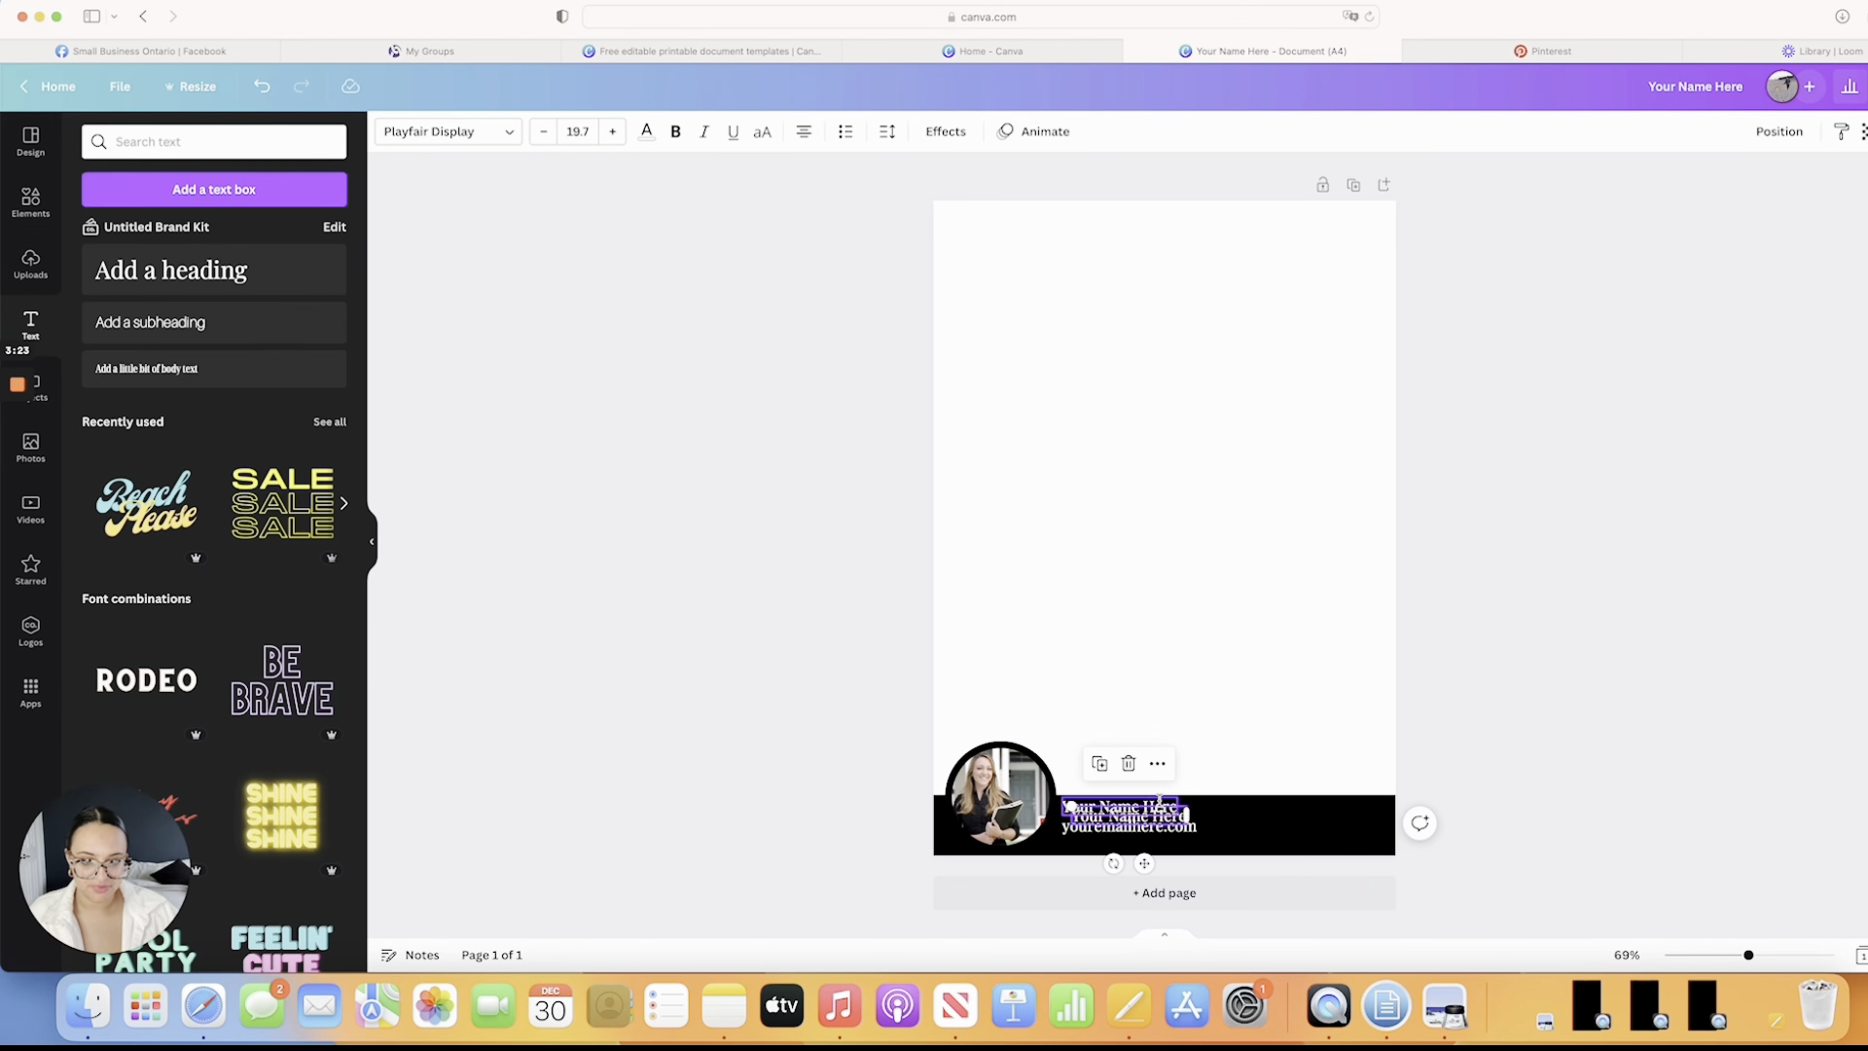
pyautogui.moveTo(1147, 864); pyautogui.dragTo(1341, 854)
pyautogui.doubleClick(1347, 810)
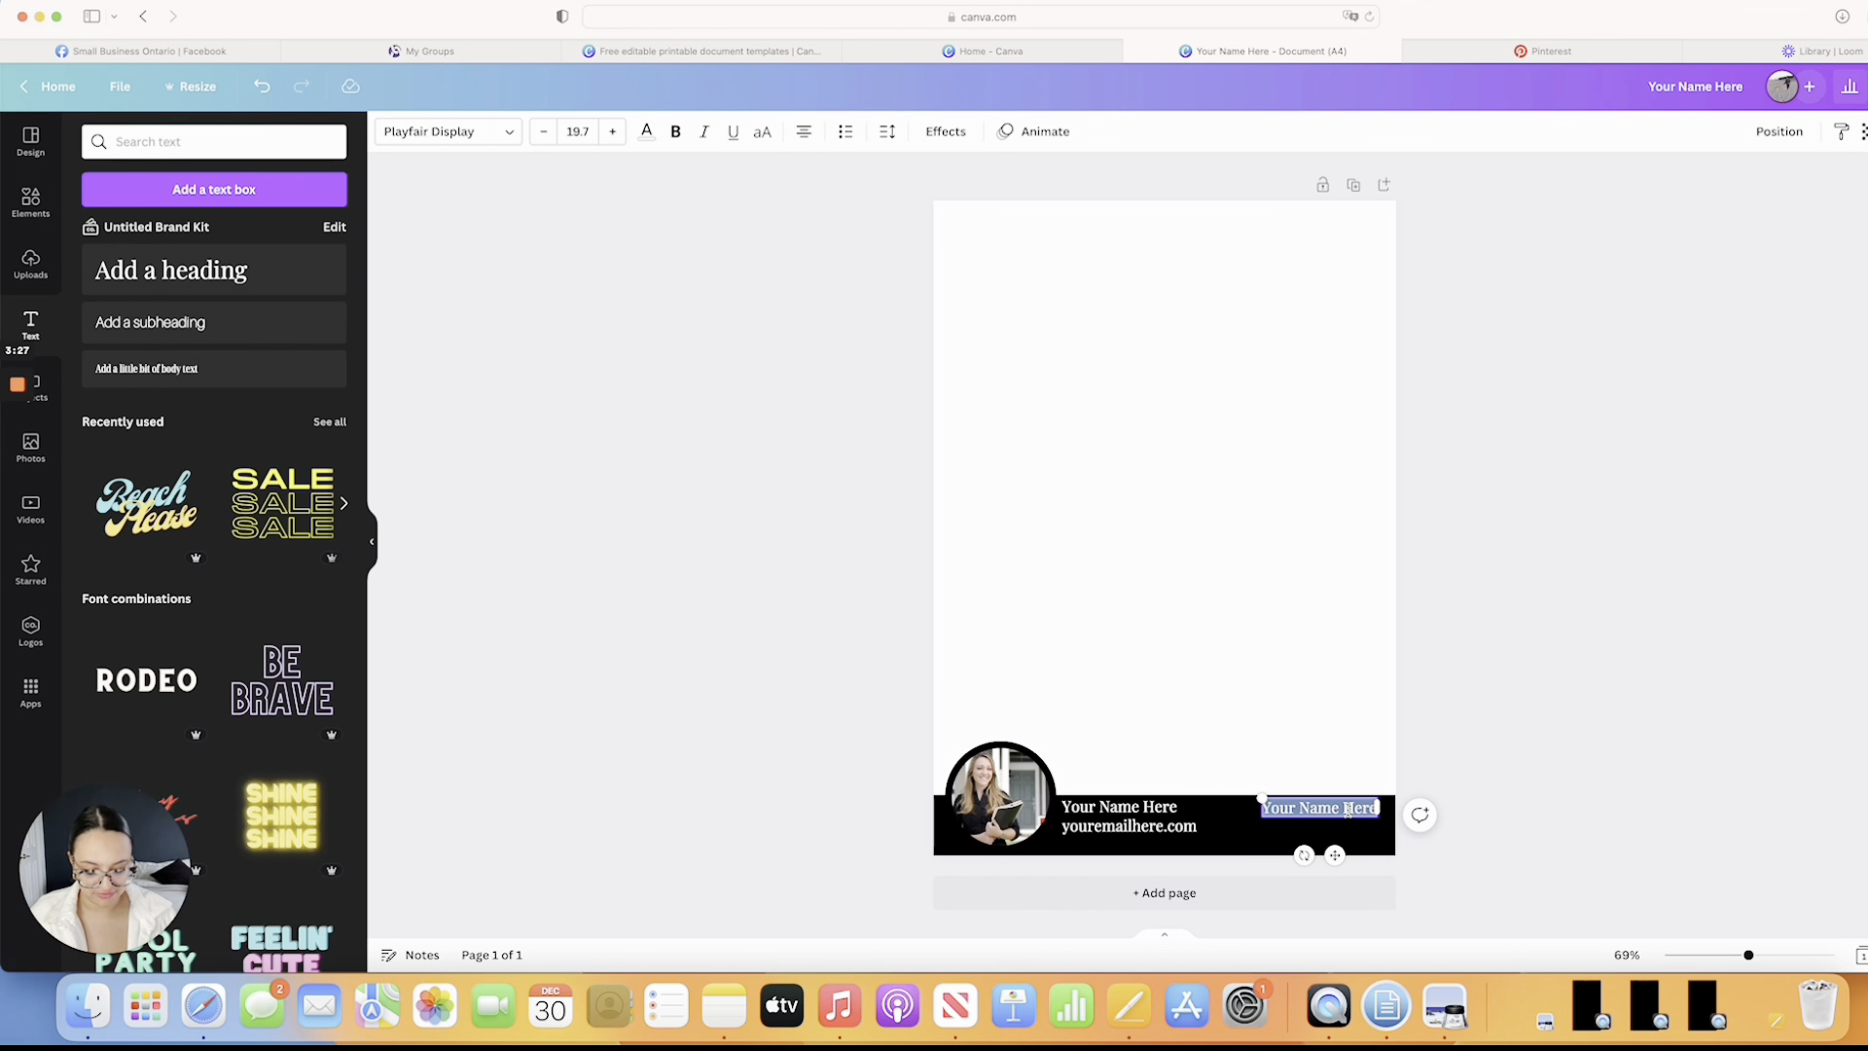
pyautogui.write('123-45')
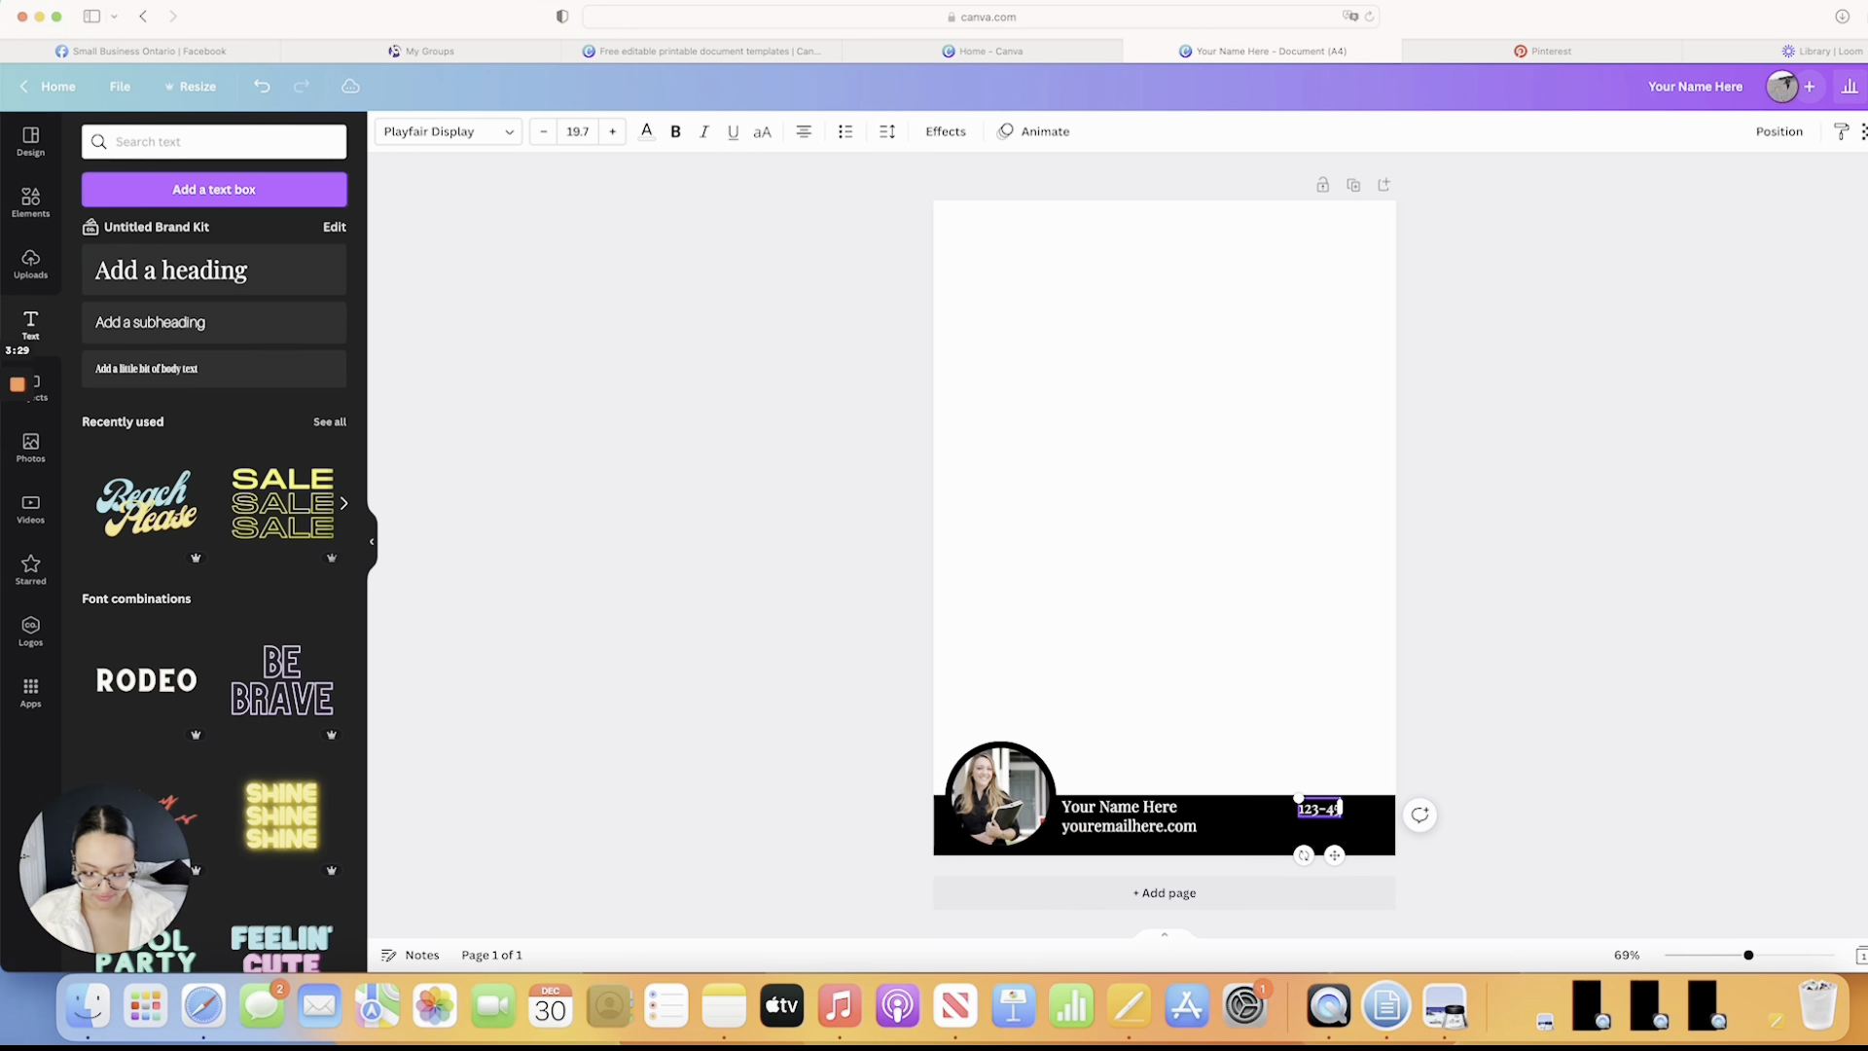
pyautogui.write('6-7890')
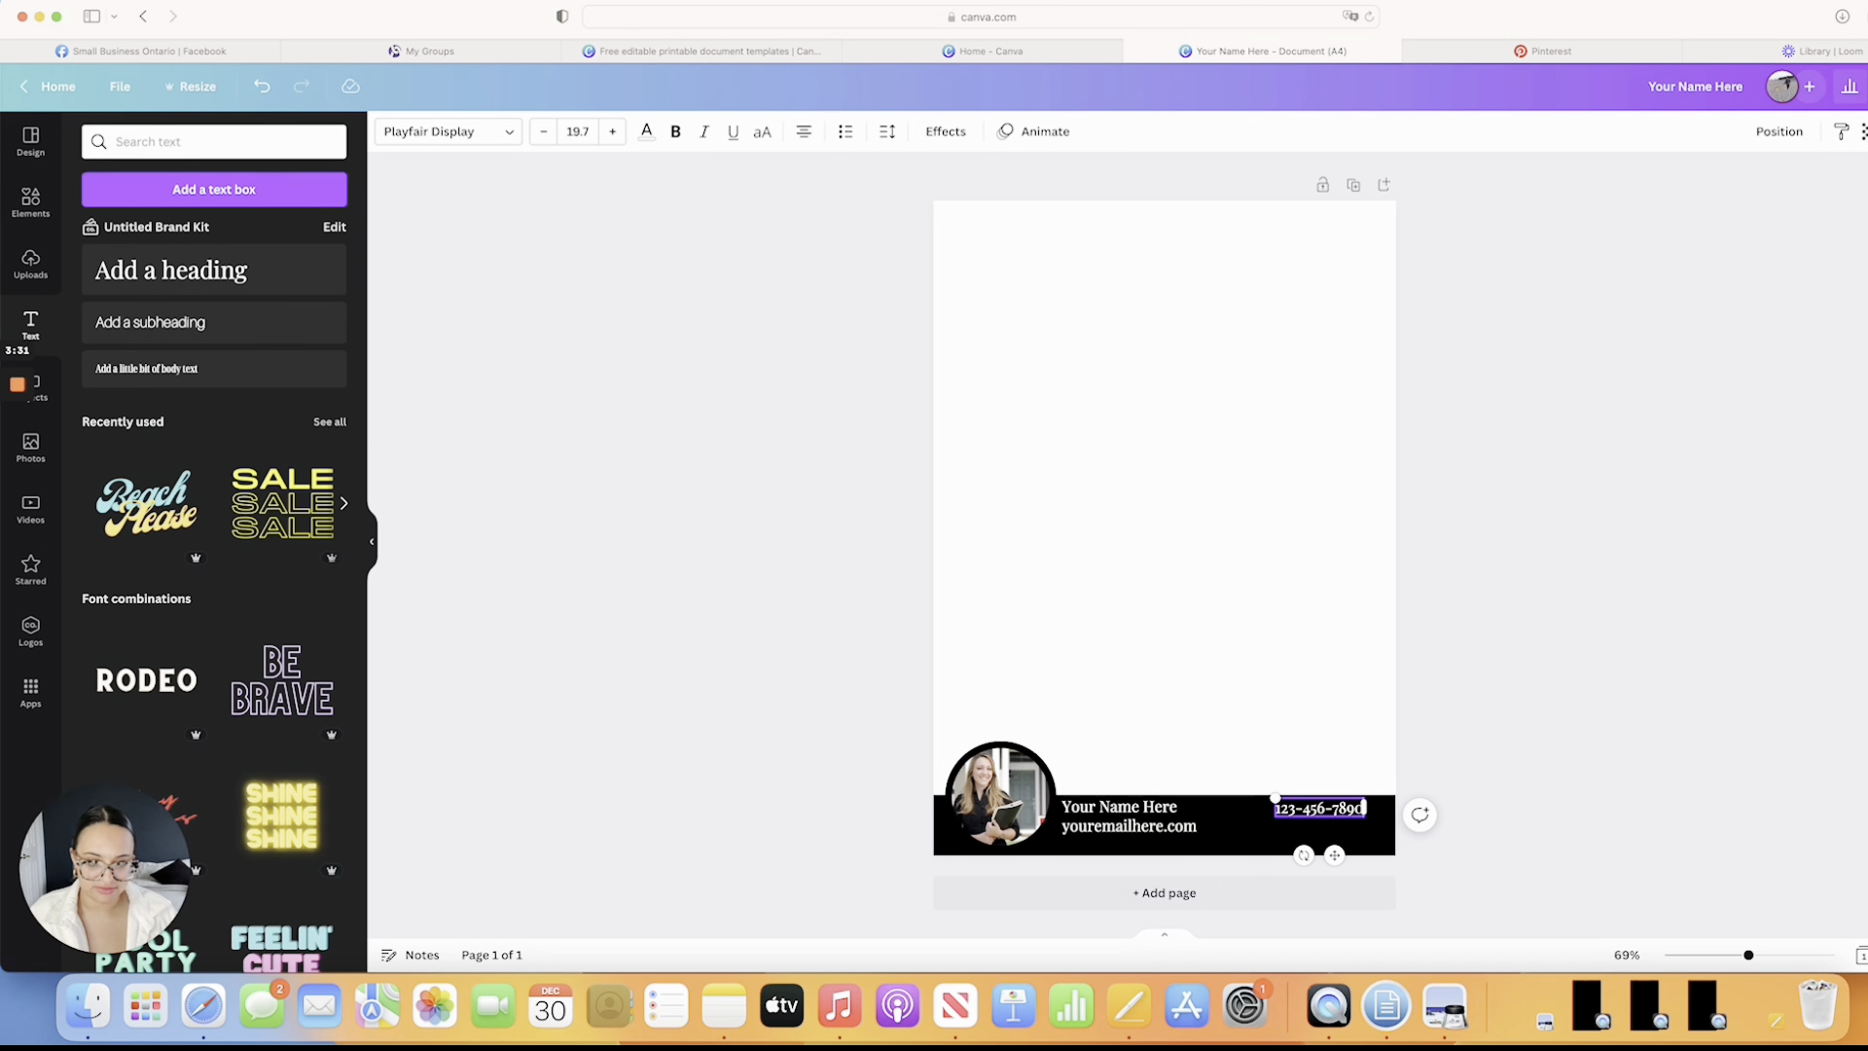
pyautogui.click(1550, 700)
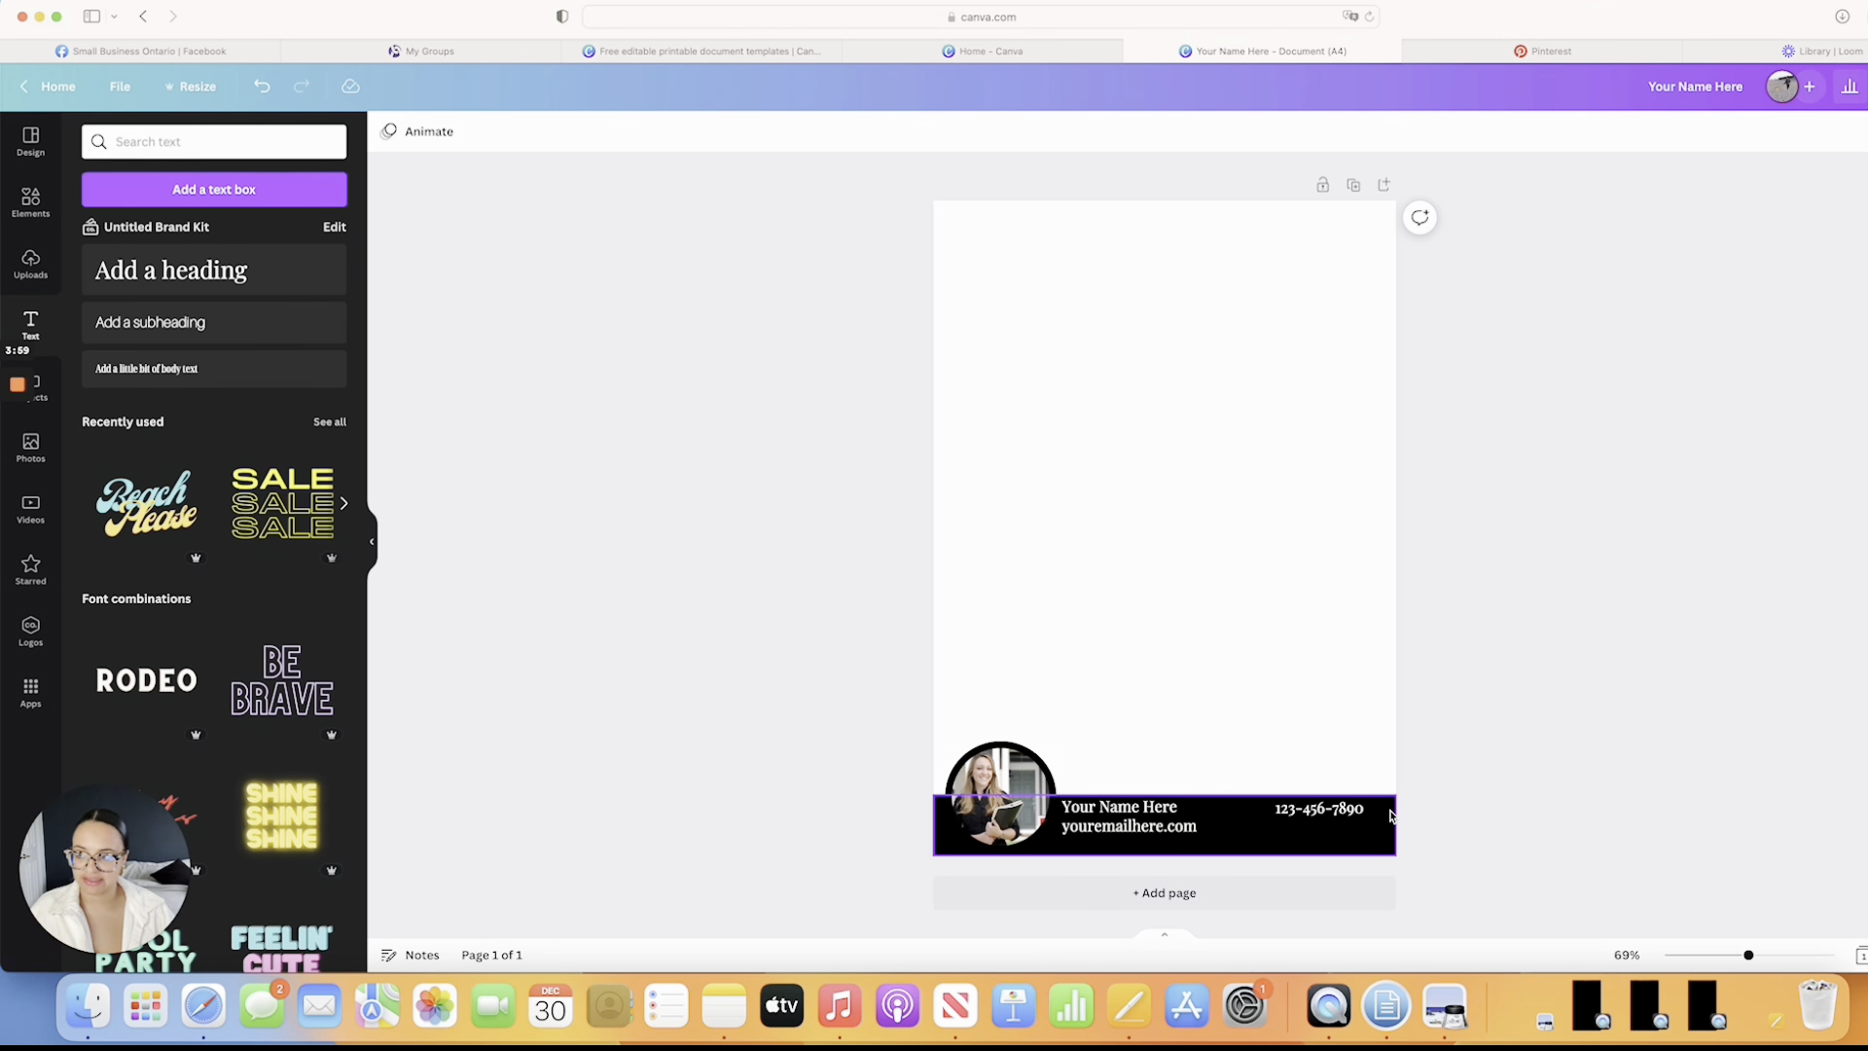
# Search the design elements for "home"
pyautogui.click(1063, 492)
pyautogui.click(30, 199)
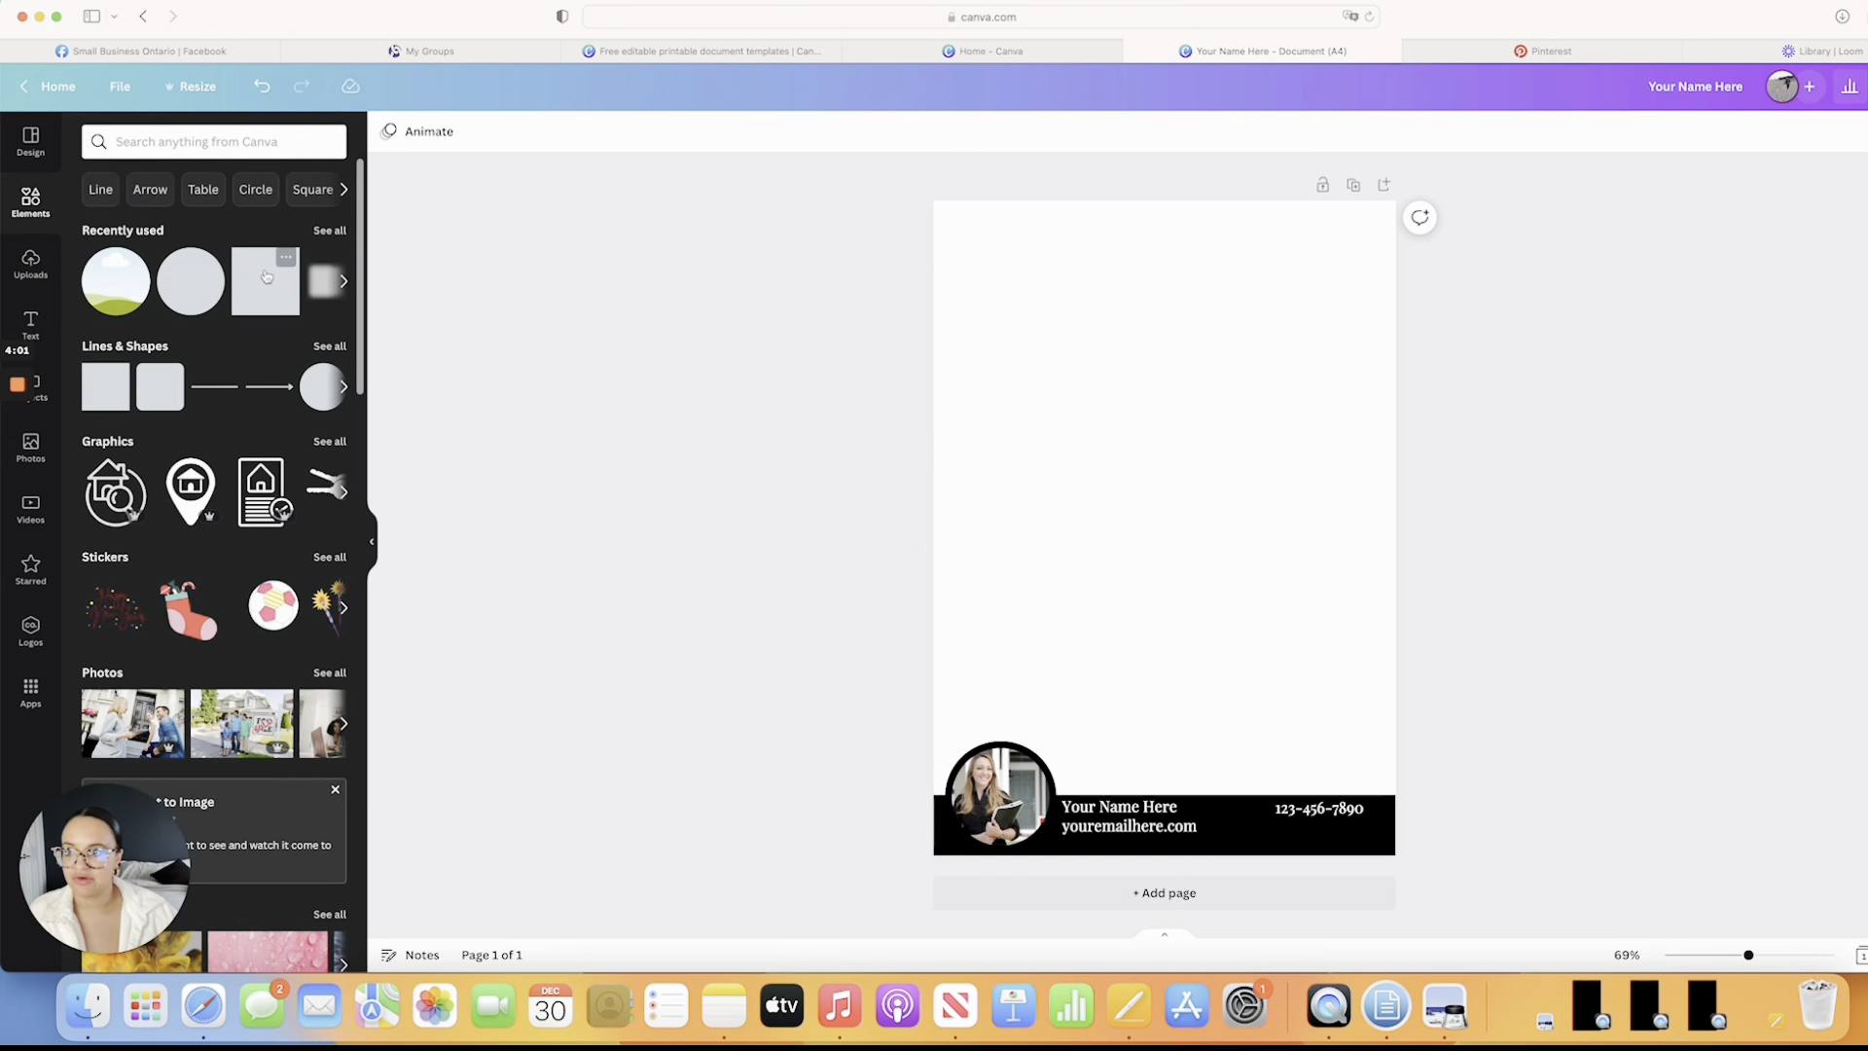
pyautogui.click(165, 144)
pyautogui.write('home')
pyautogui.press('Return')
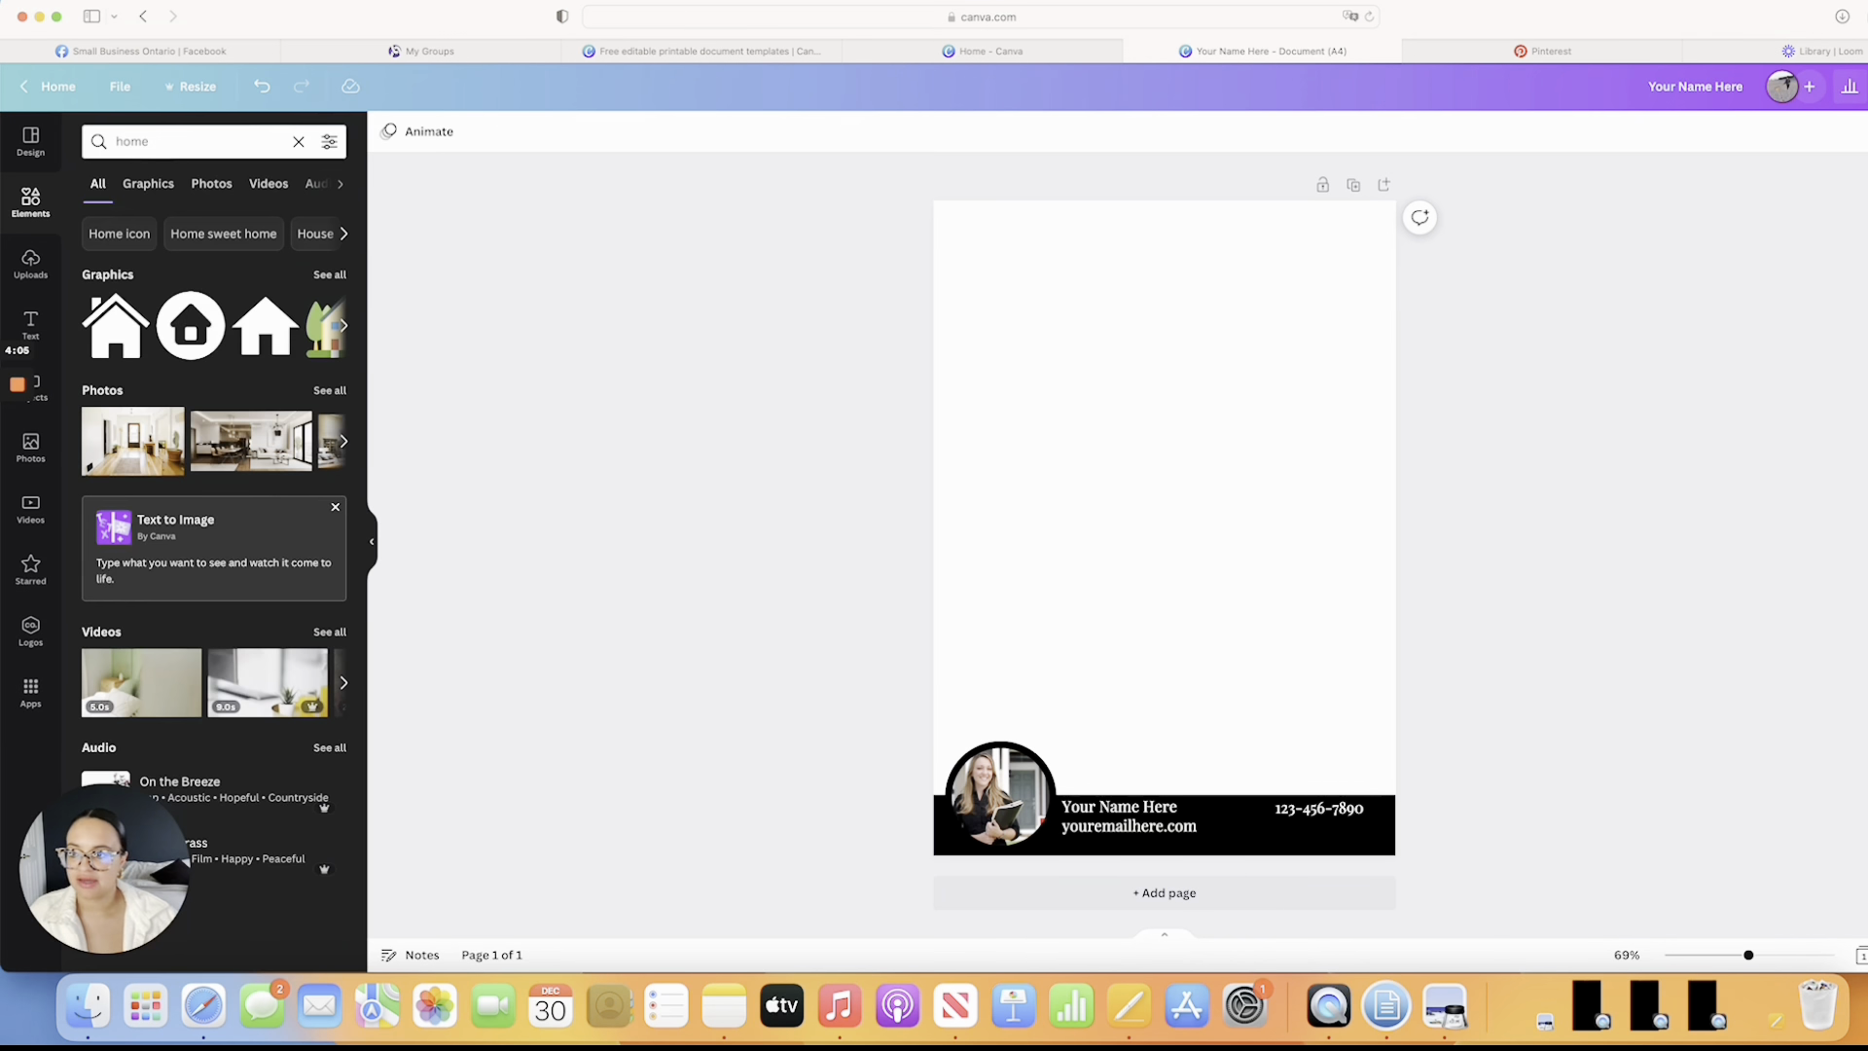
# Examine the licensing terms of the first free house graphic in the results
pyautogui.click(136, 305)
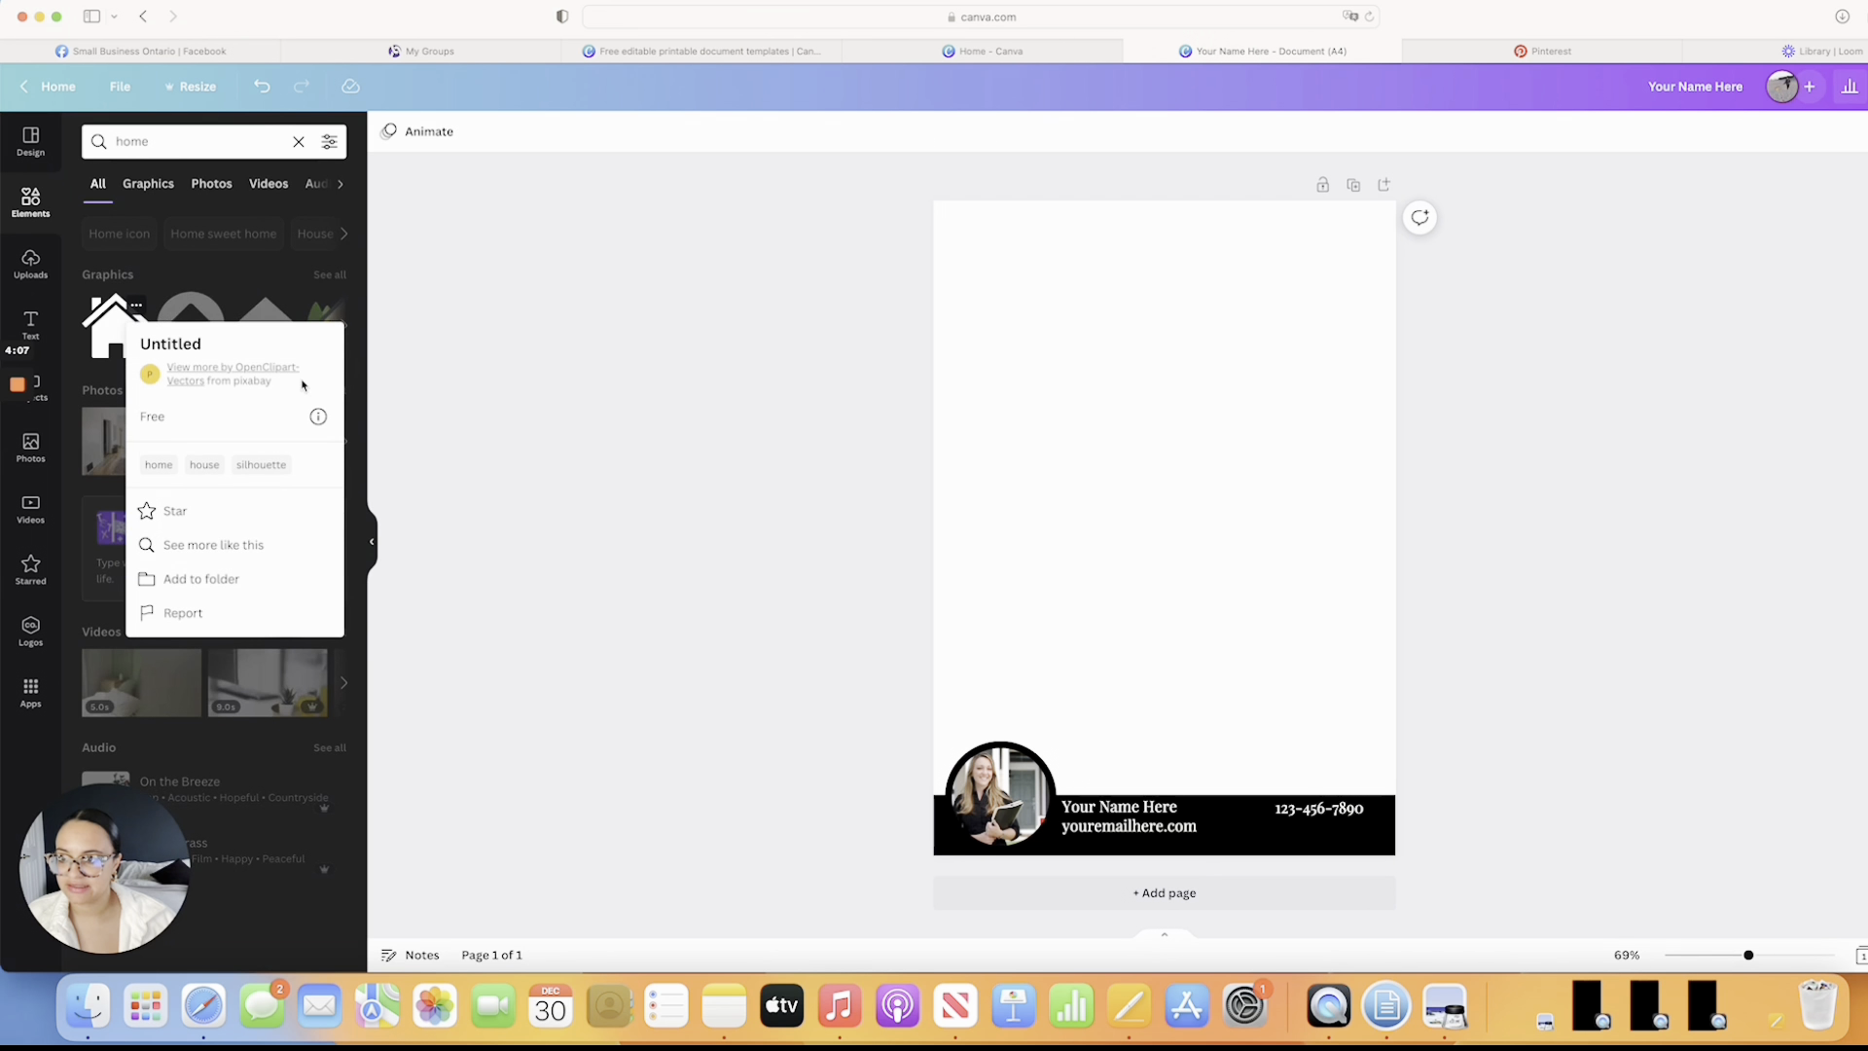
pyautogui.click(318, 417)
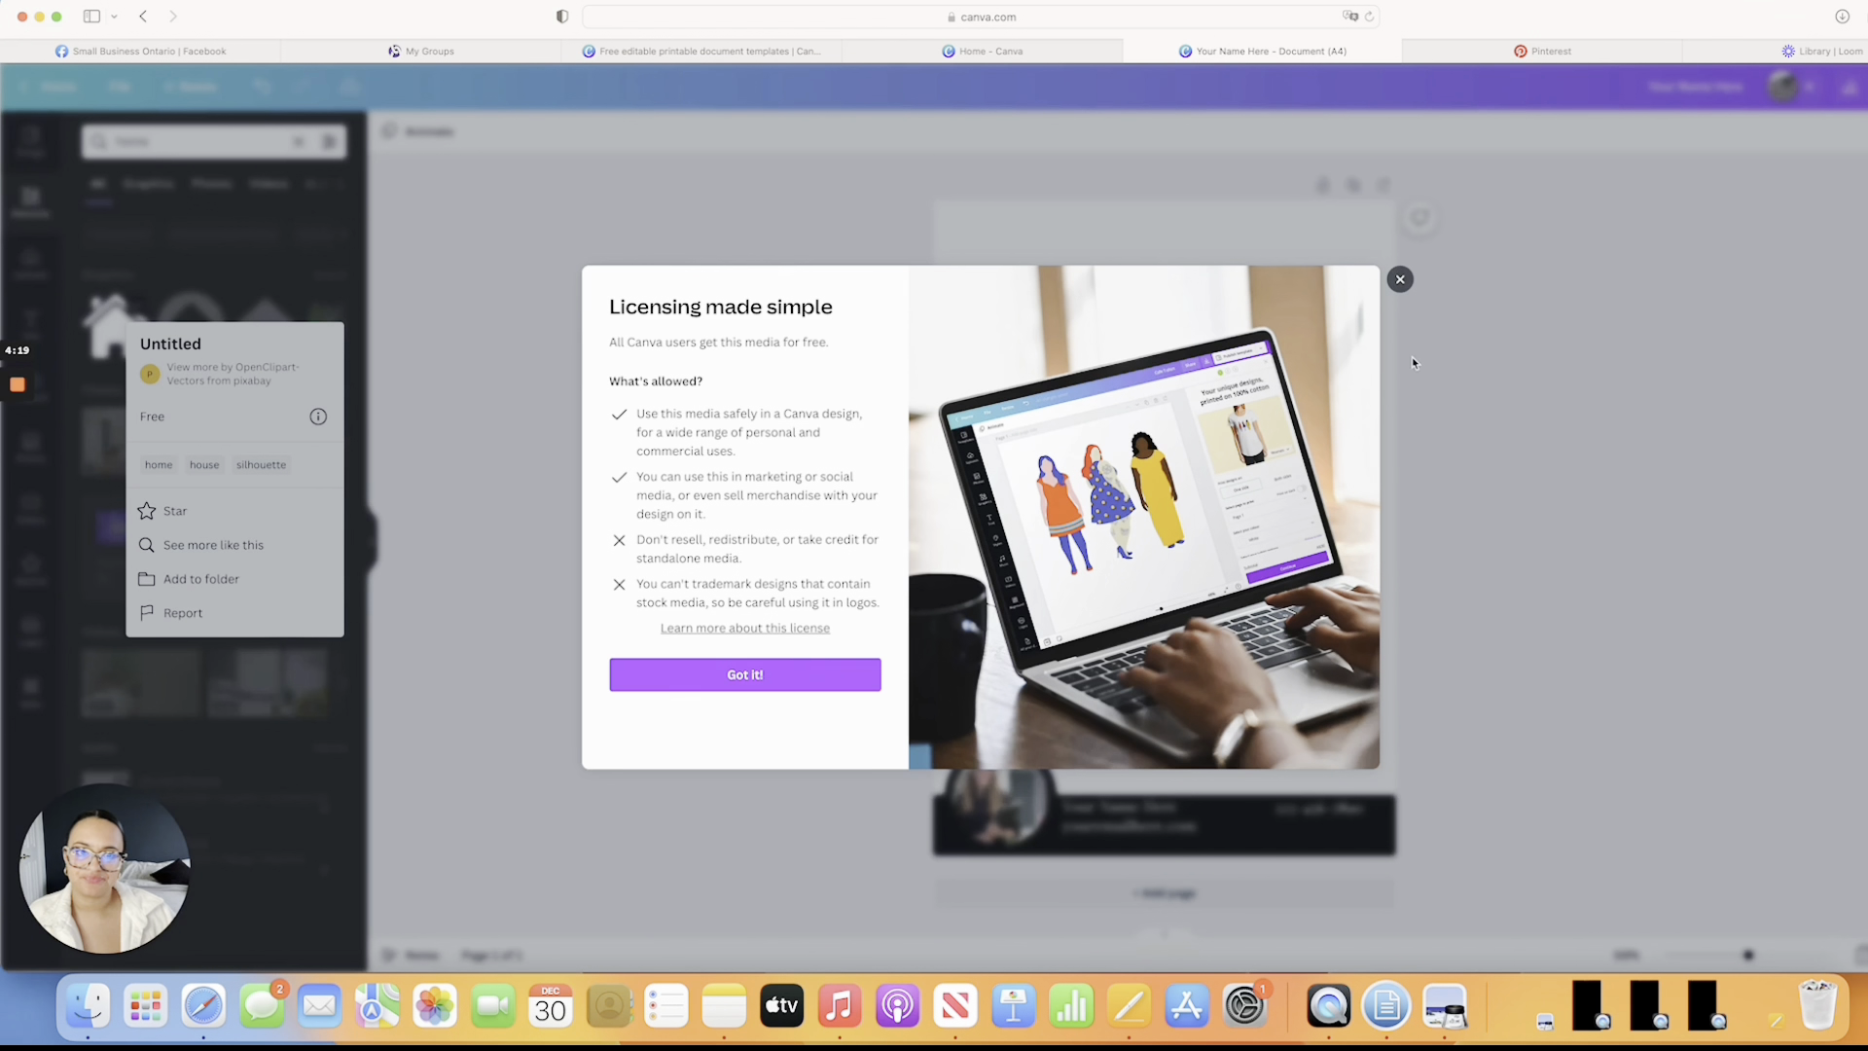
pyautogui.click(1400, 279)
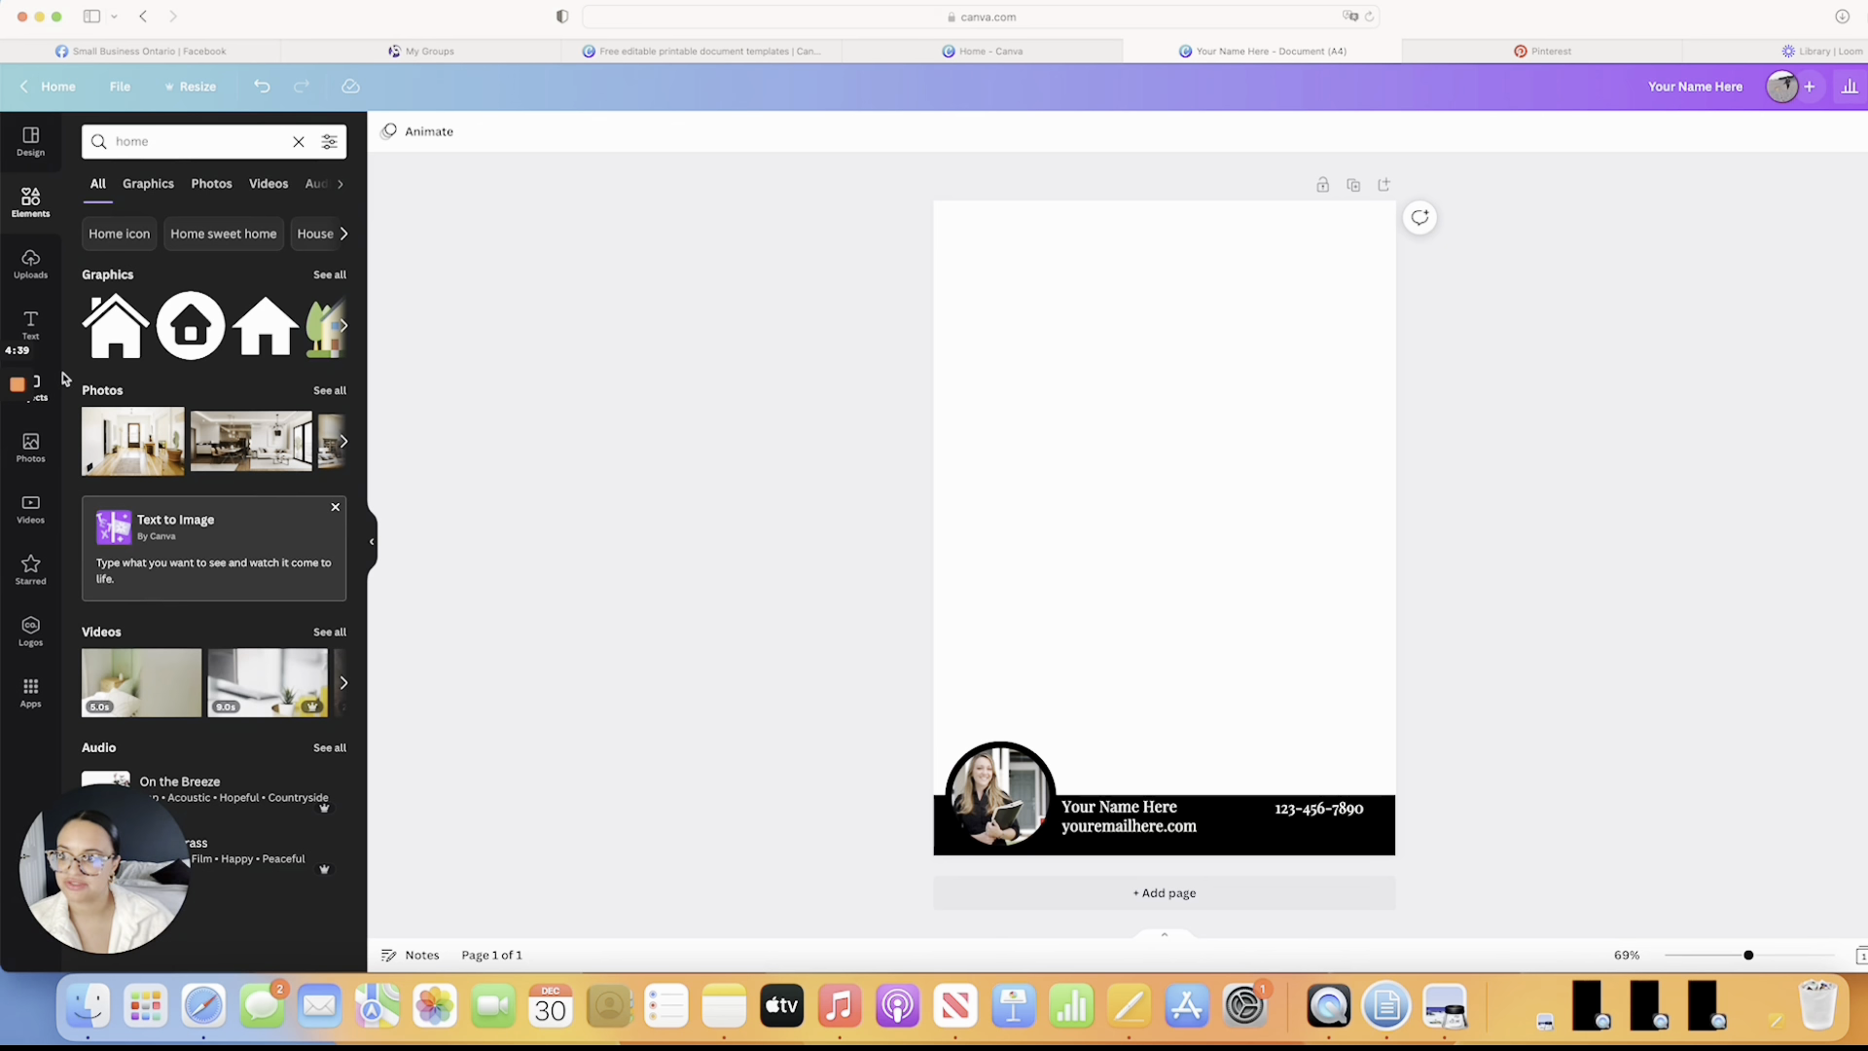
# Show all graphics for "home" and filter them to static and free ones only
pyautogui.click(173, 139)
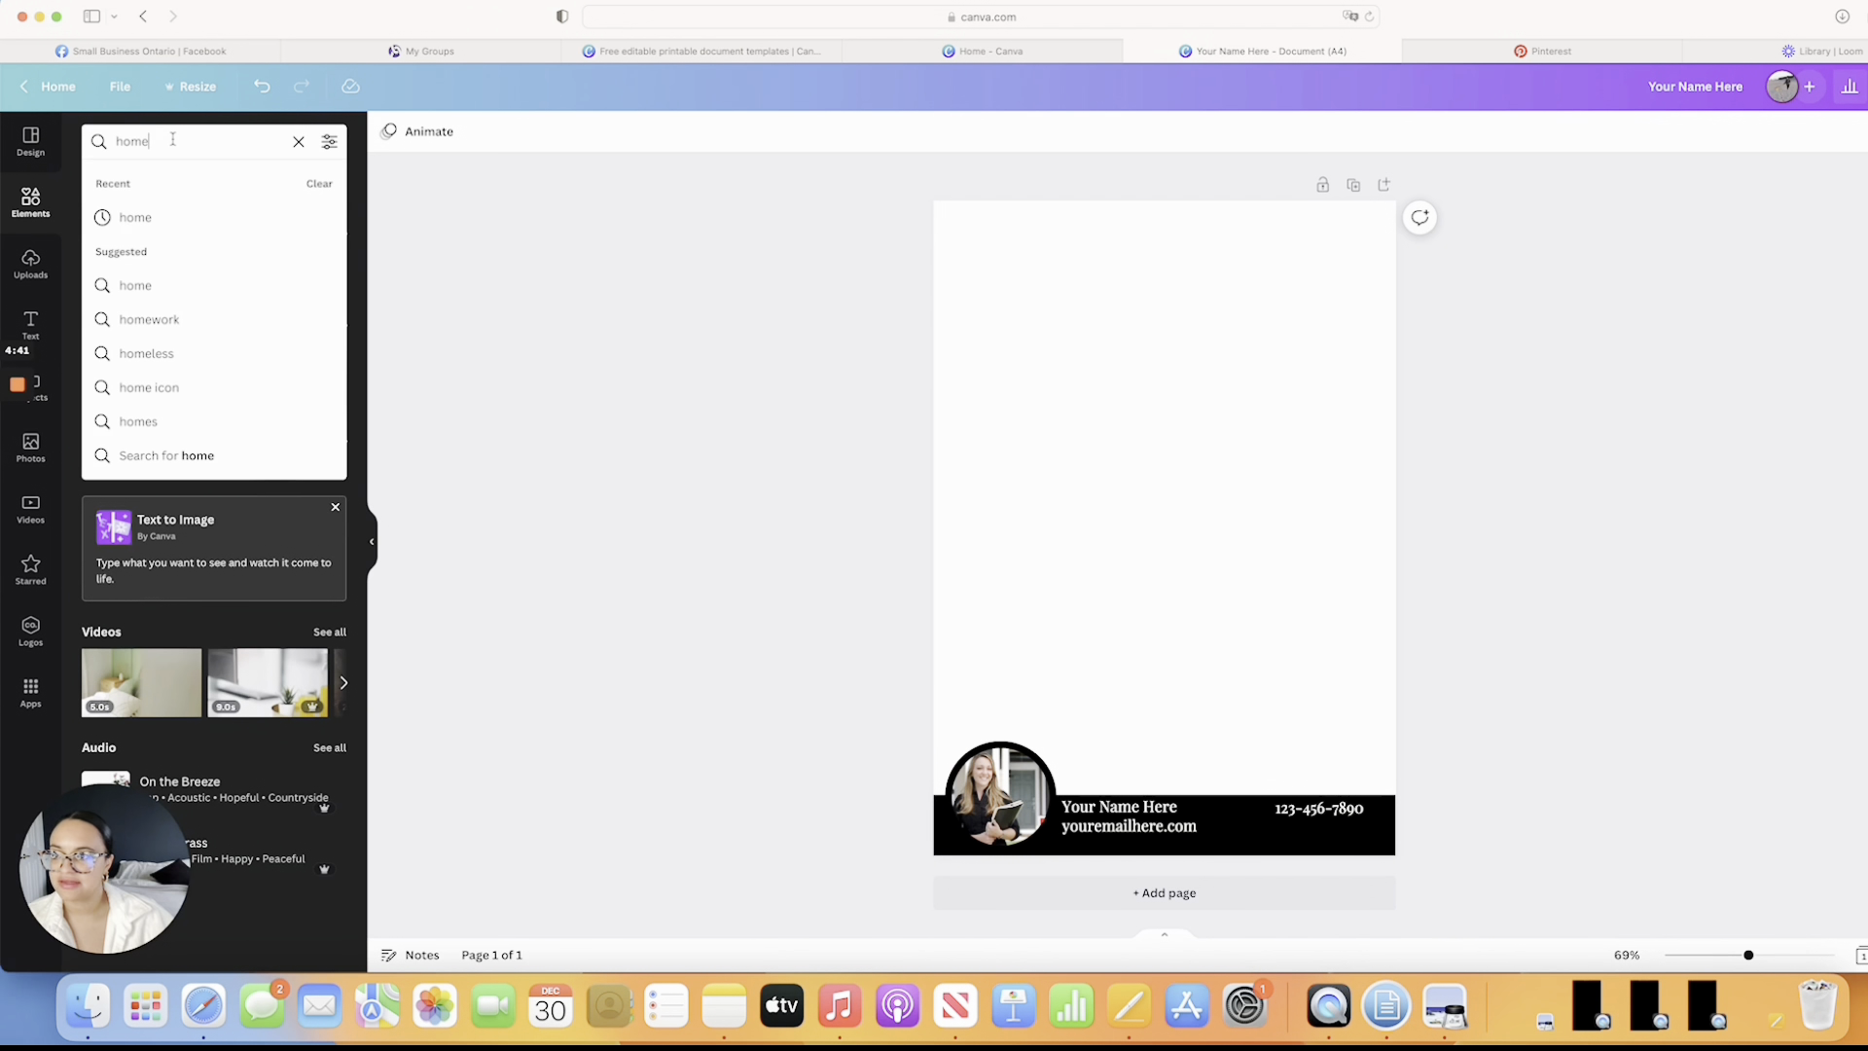
pyautogui.press('Return')
pyautogui.click(329, 278)
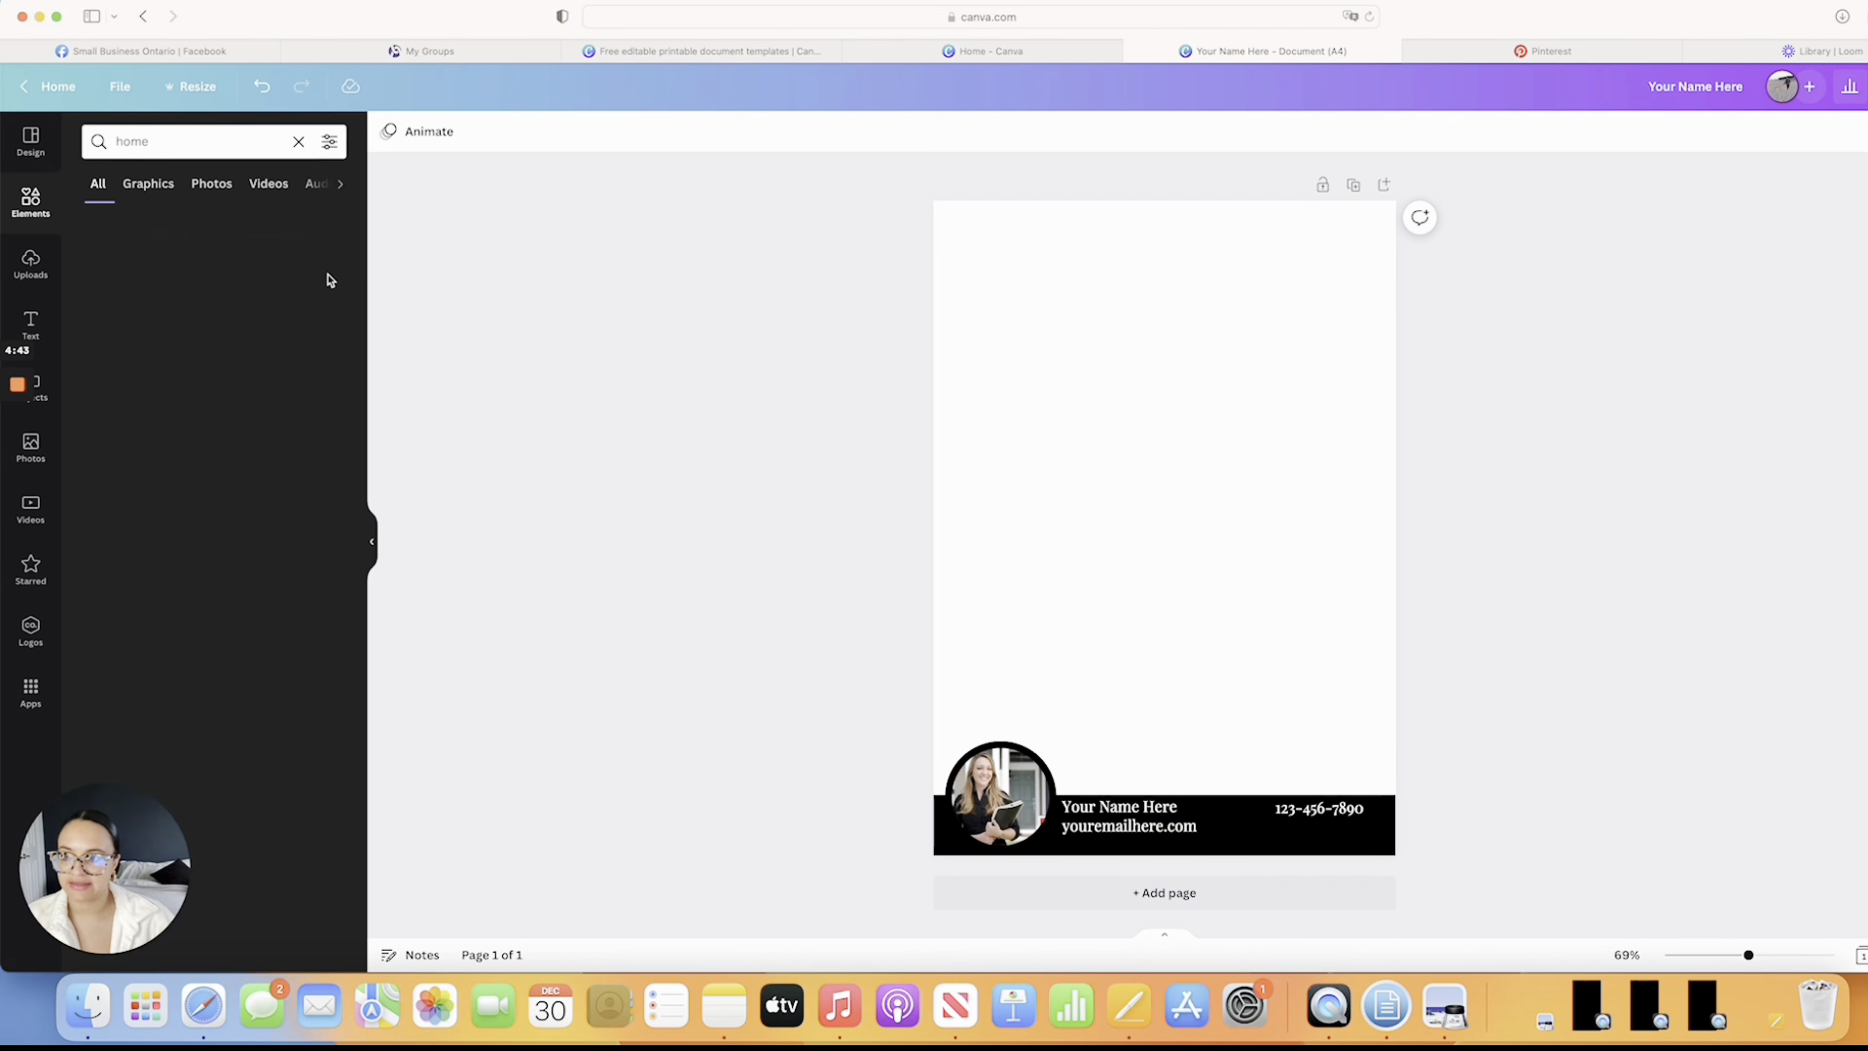
pyautogui.scroll(-3, 251, 570)
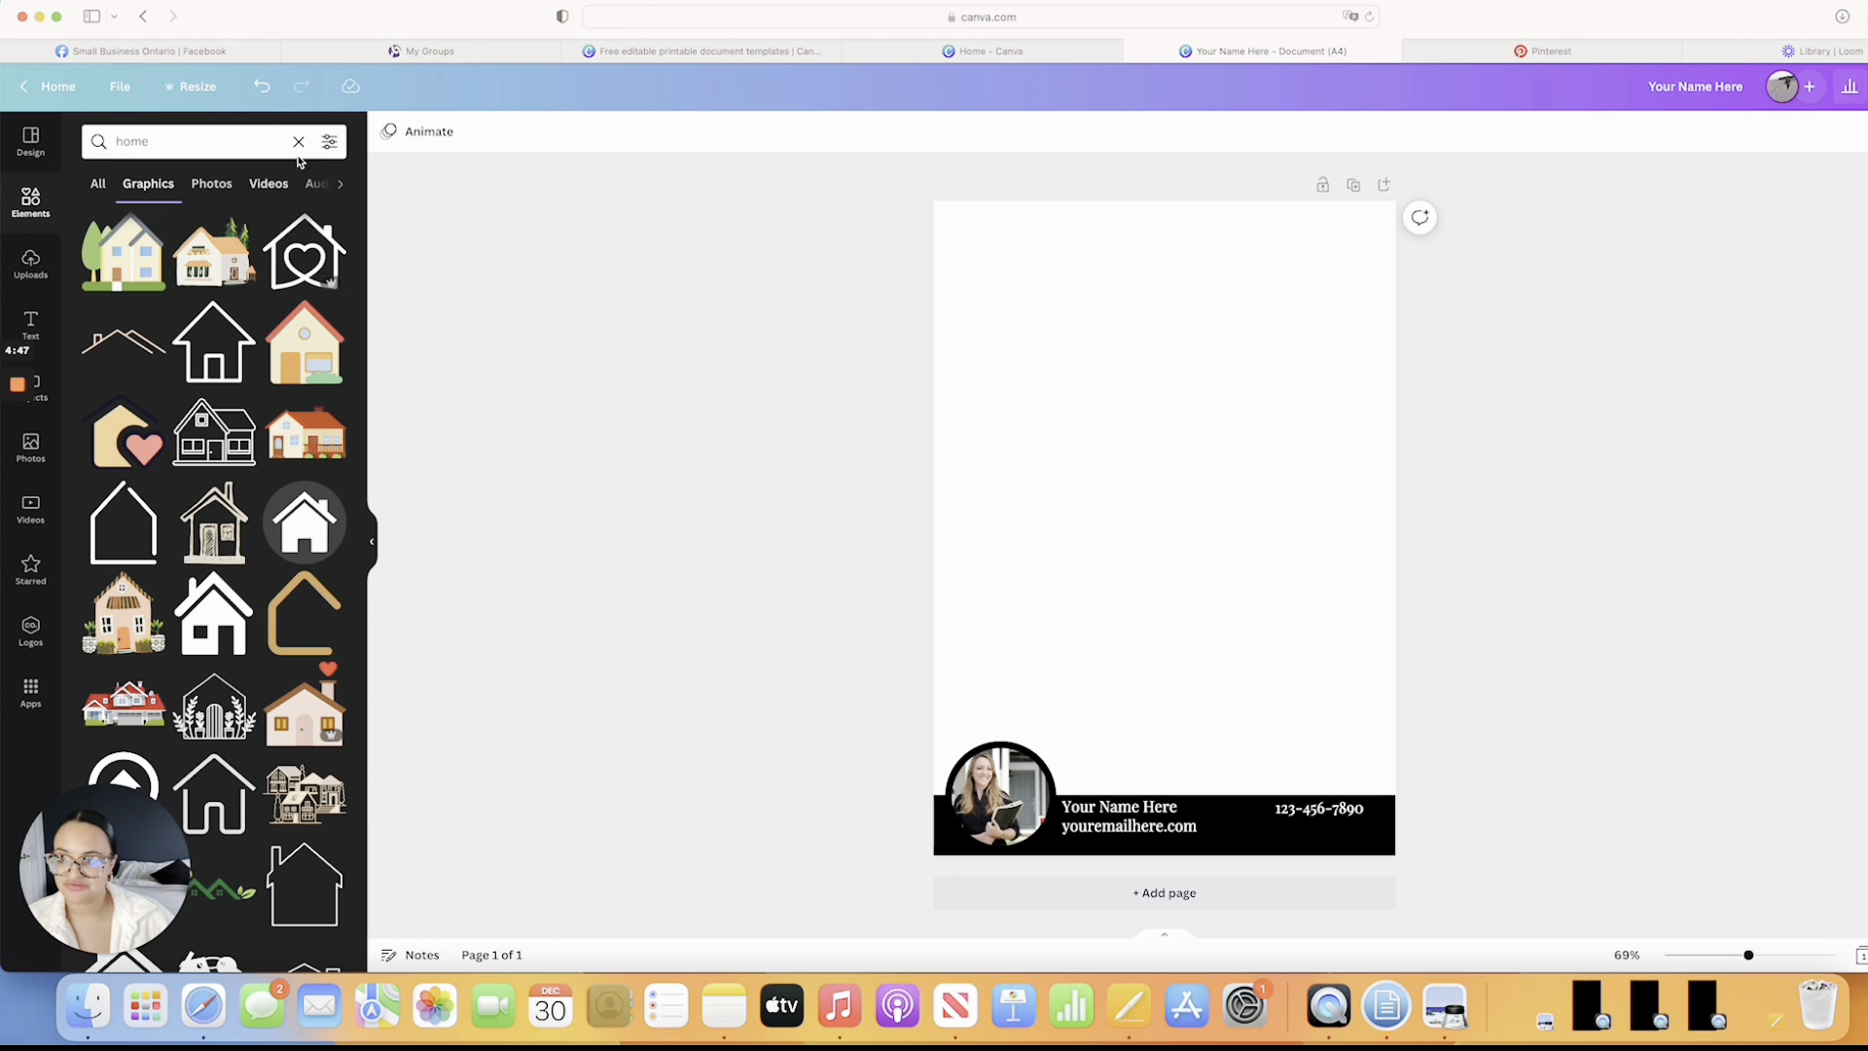
pyautogui.click(330, 143)
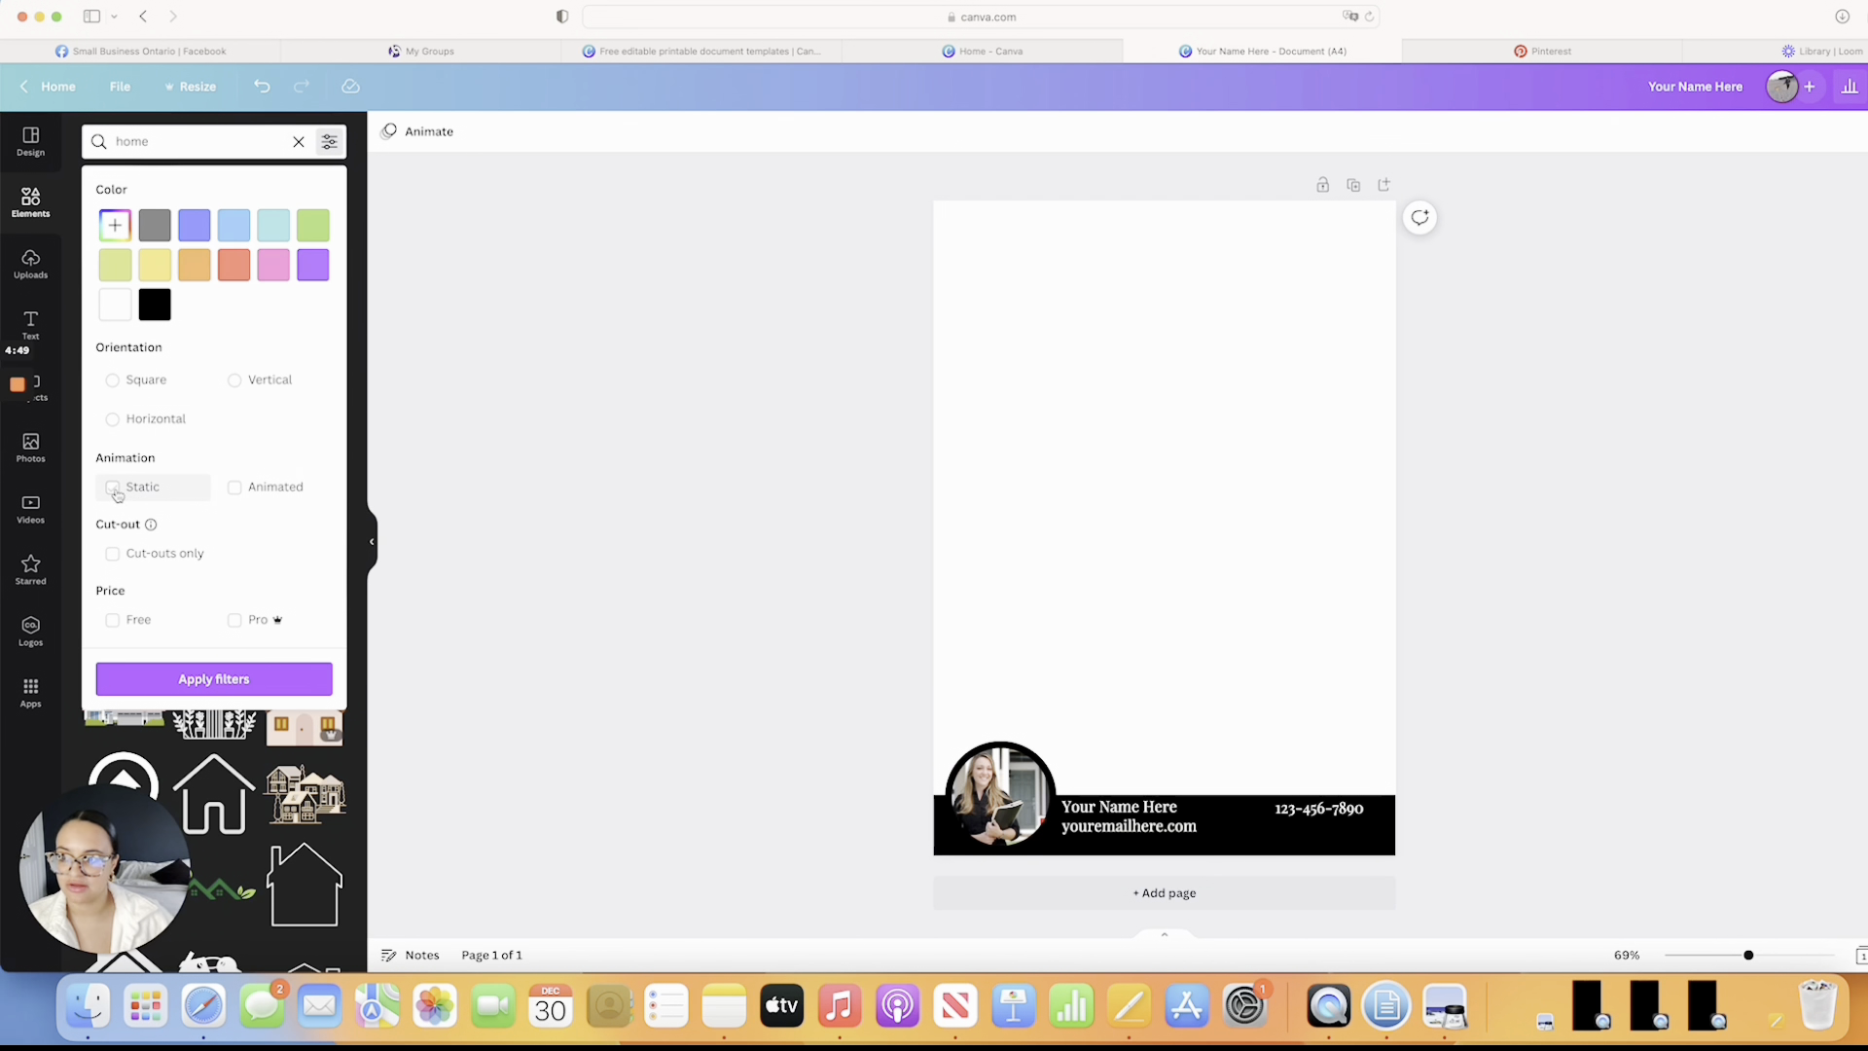
pyautogui.click(114, 487)
pyautogui.click(113, 620)
pyautogui.click(214, 678)
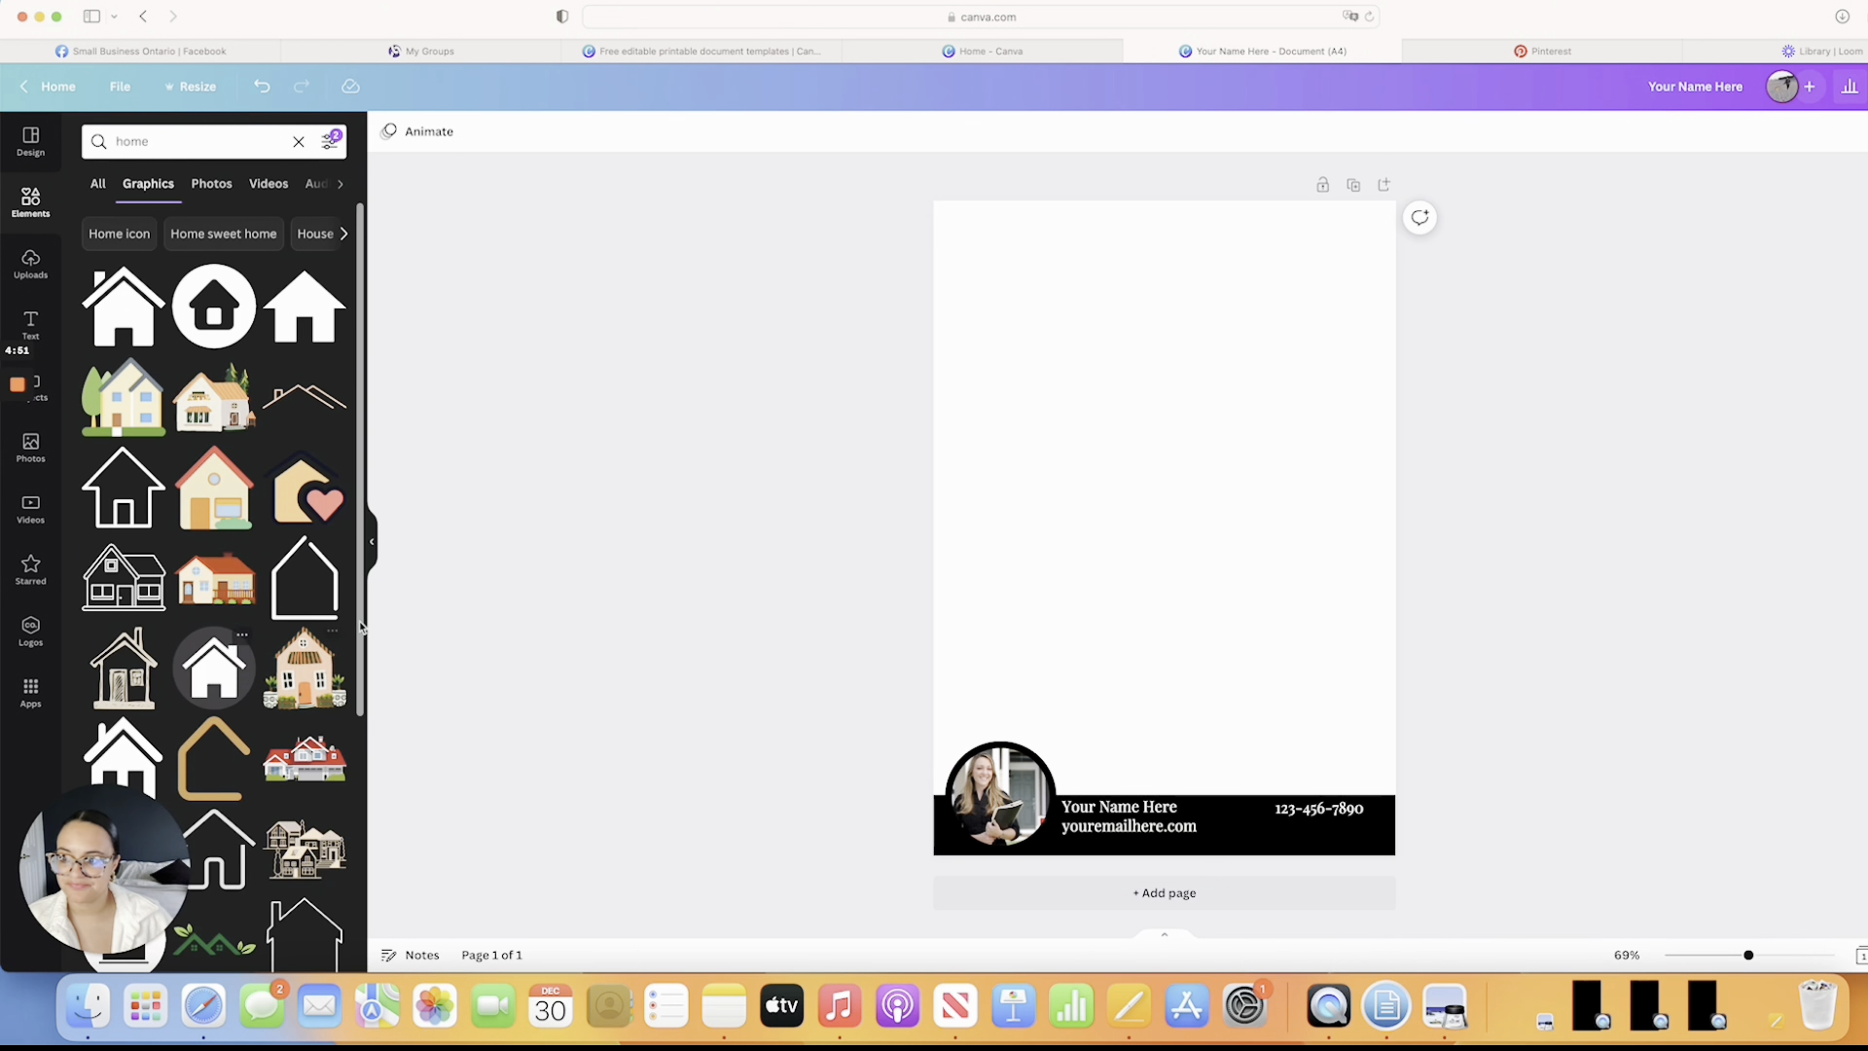
# Add the line-drawn perspective house graphic and enlarge it to the full page width just above the footer
pyautogui.scroll(-5, 142, 535)
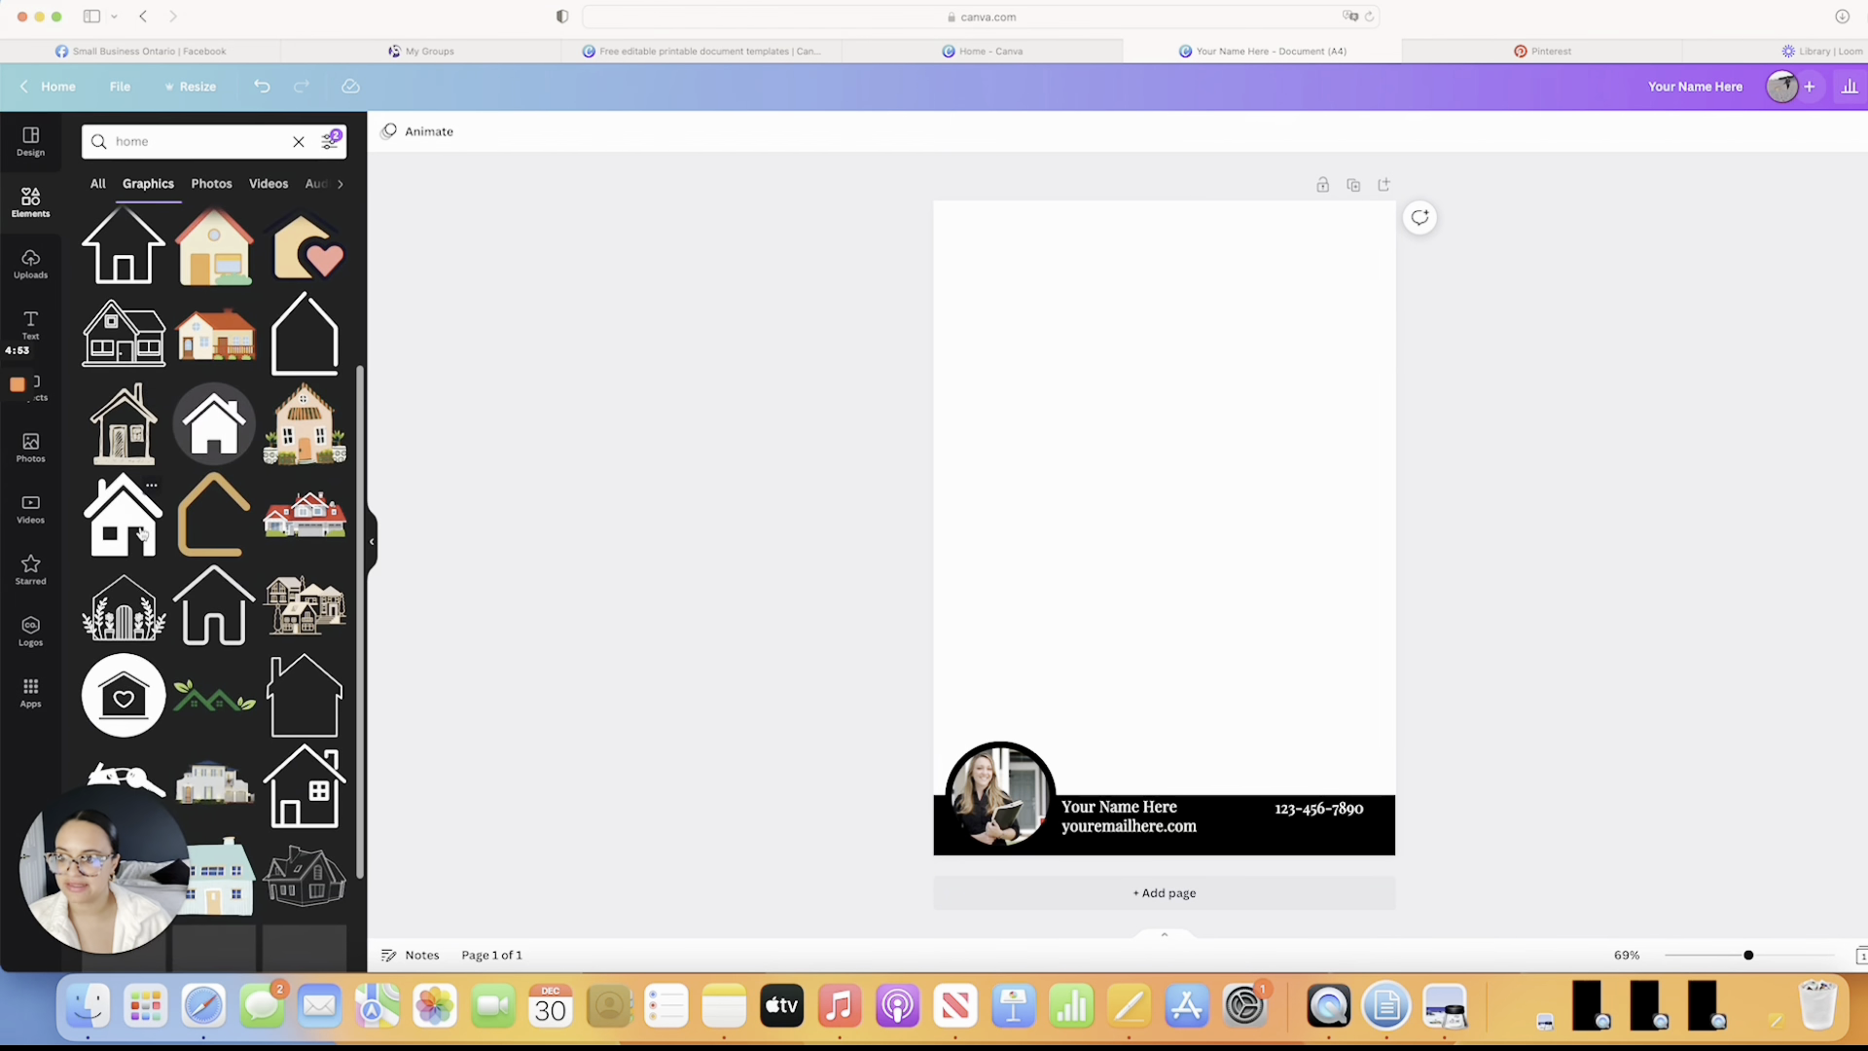
pyautogui.scroll(-2, 142, 533)
pyautogui.scroll(-1, 256, 574)
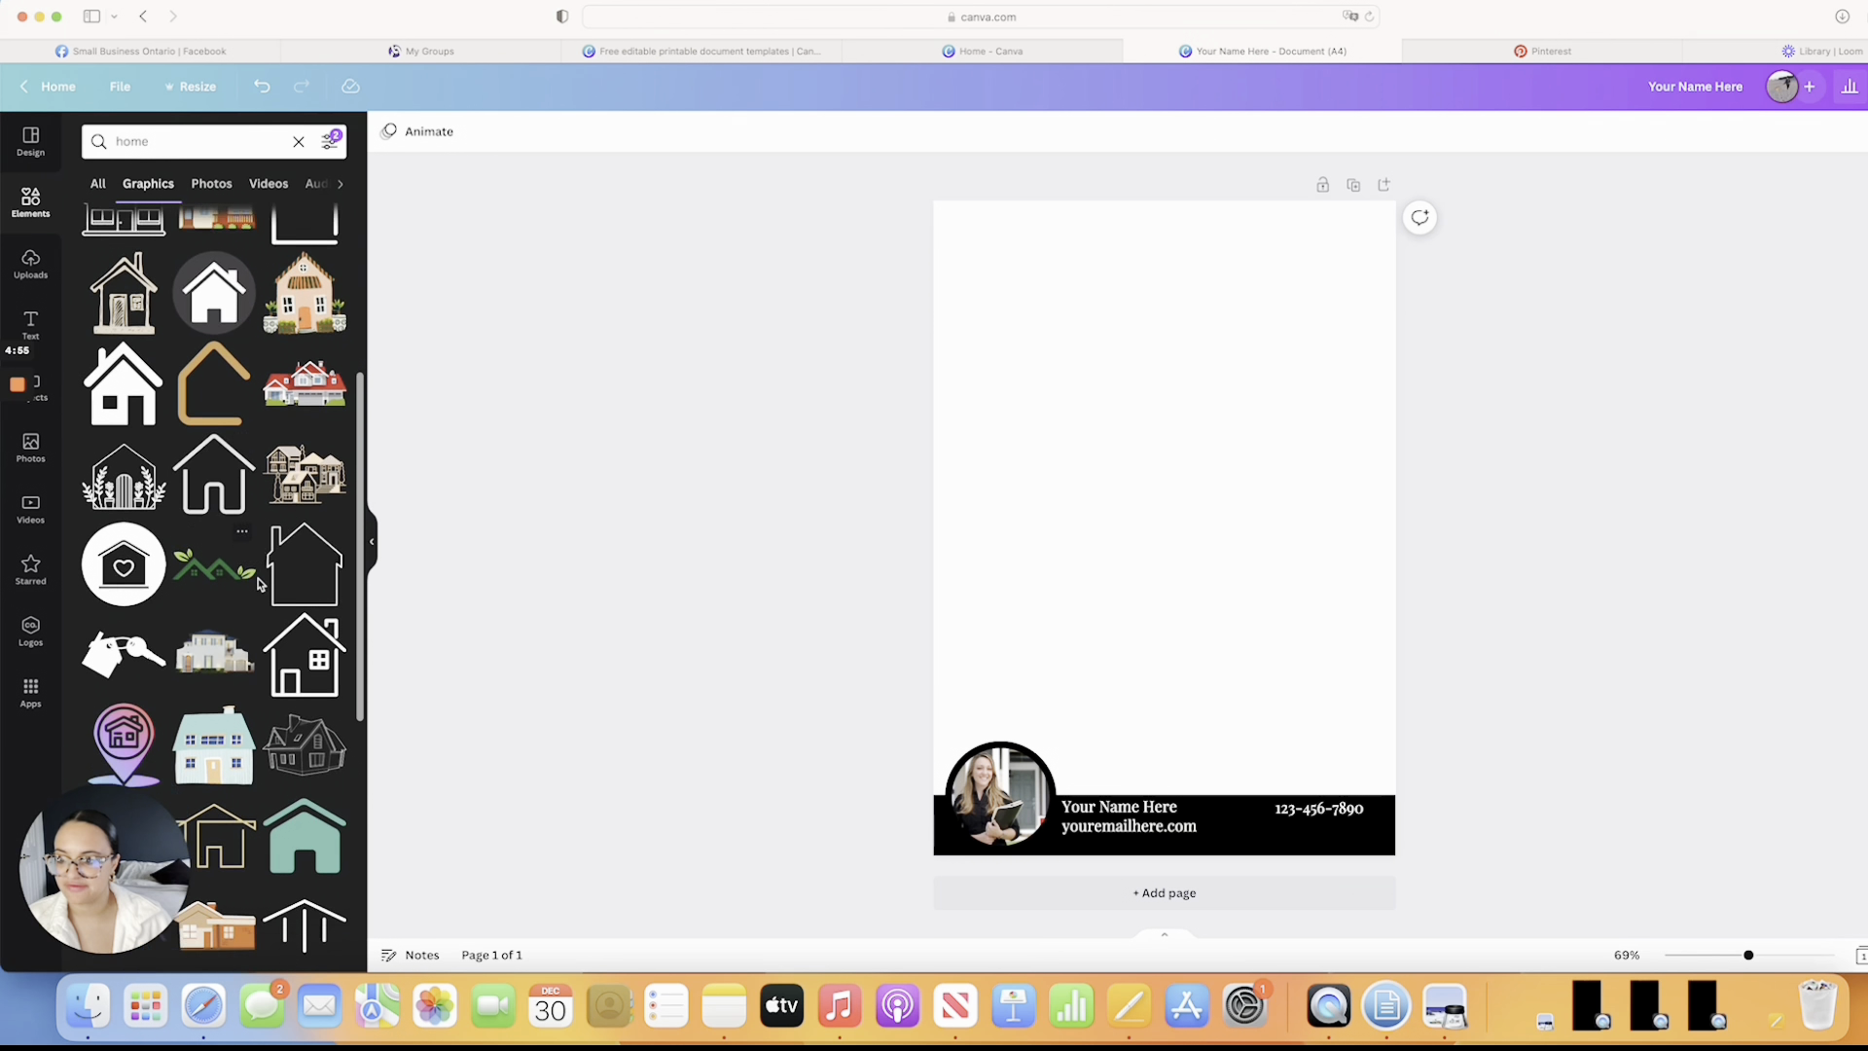
pyautogui.scroll(-2, 259, 582)
pyautogui.click(304, 631)
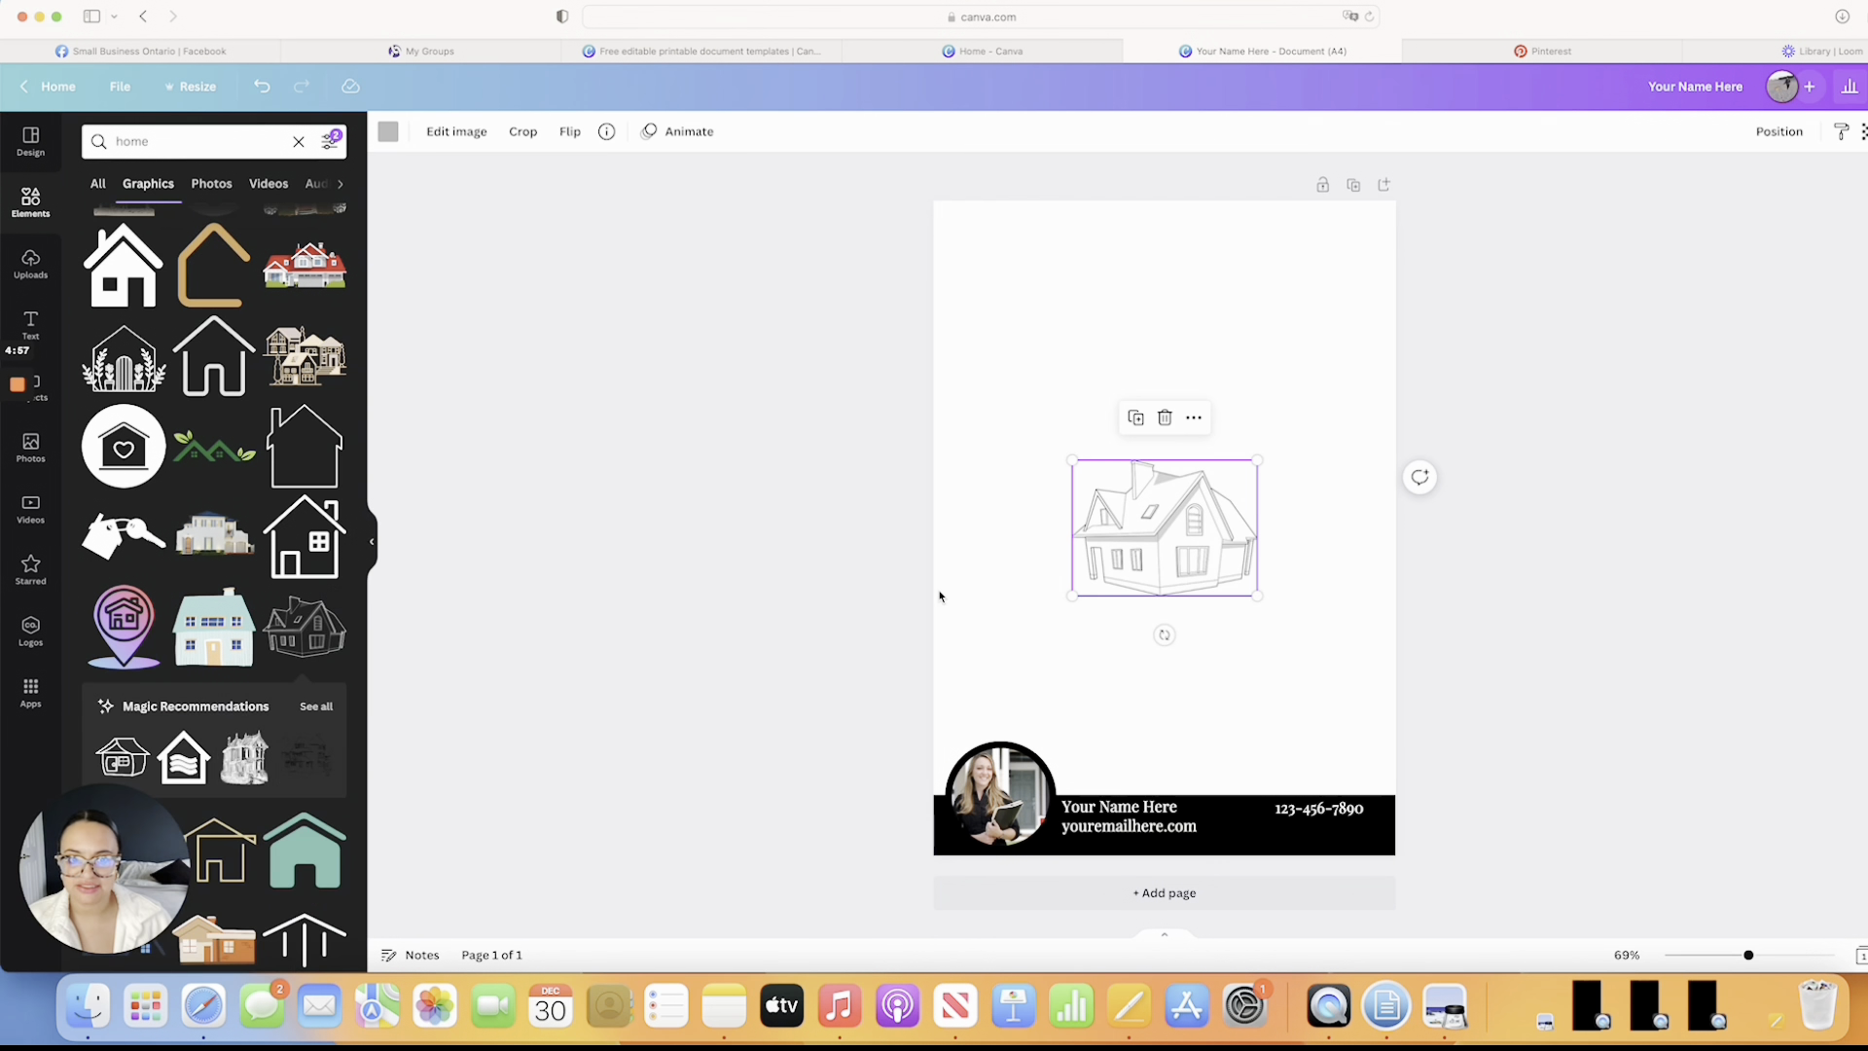
pyautogui.moveTo(1256, 459); pyautogui.dragTo(1263, 554)
pyautogui.click(1622, 593)
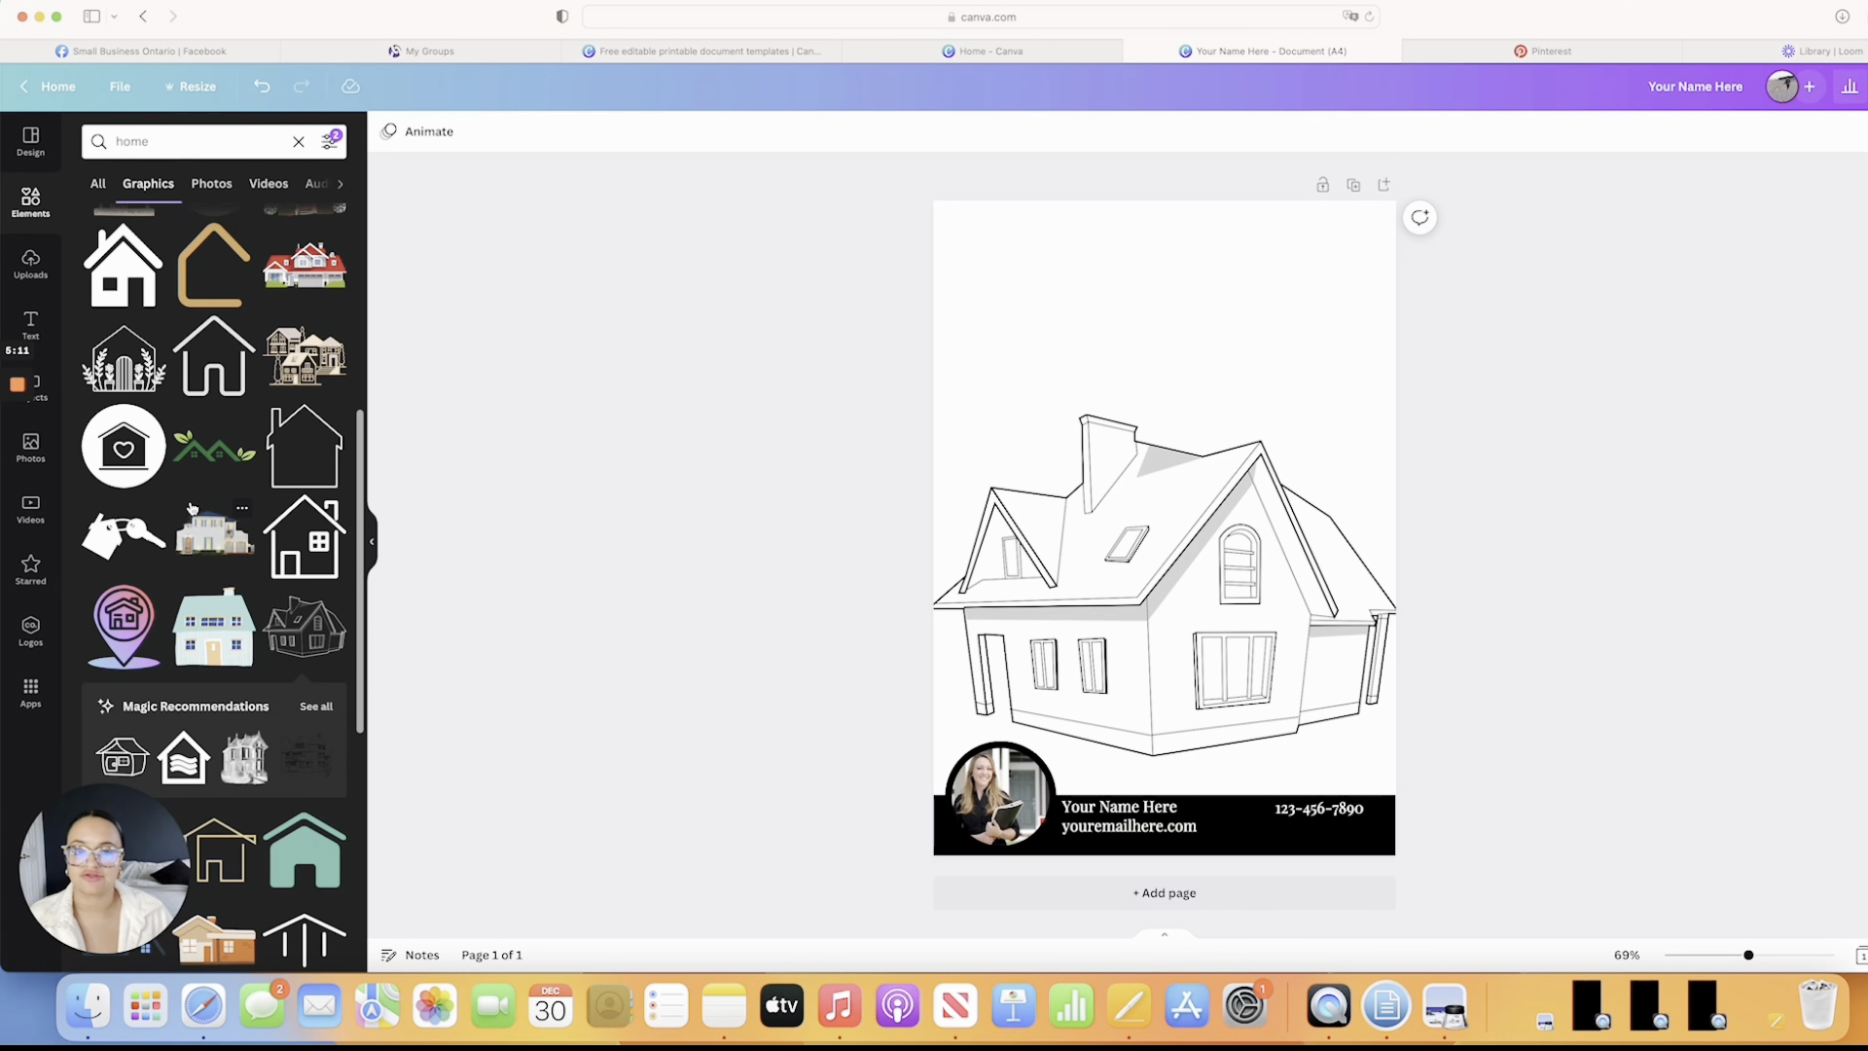
# Search the graphics for "grass" and place the light-green grass strip along the footer's upper edge beside the portrait
pyautogui.click(108, 137)
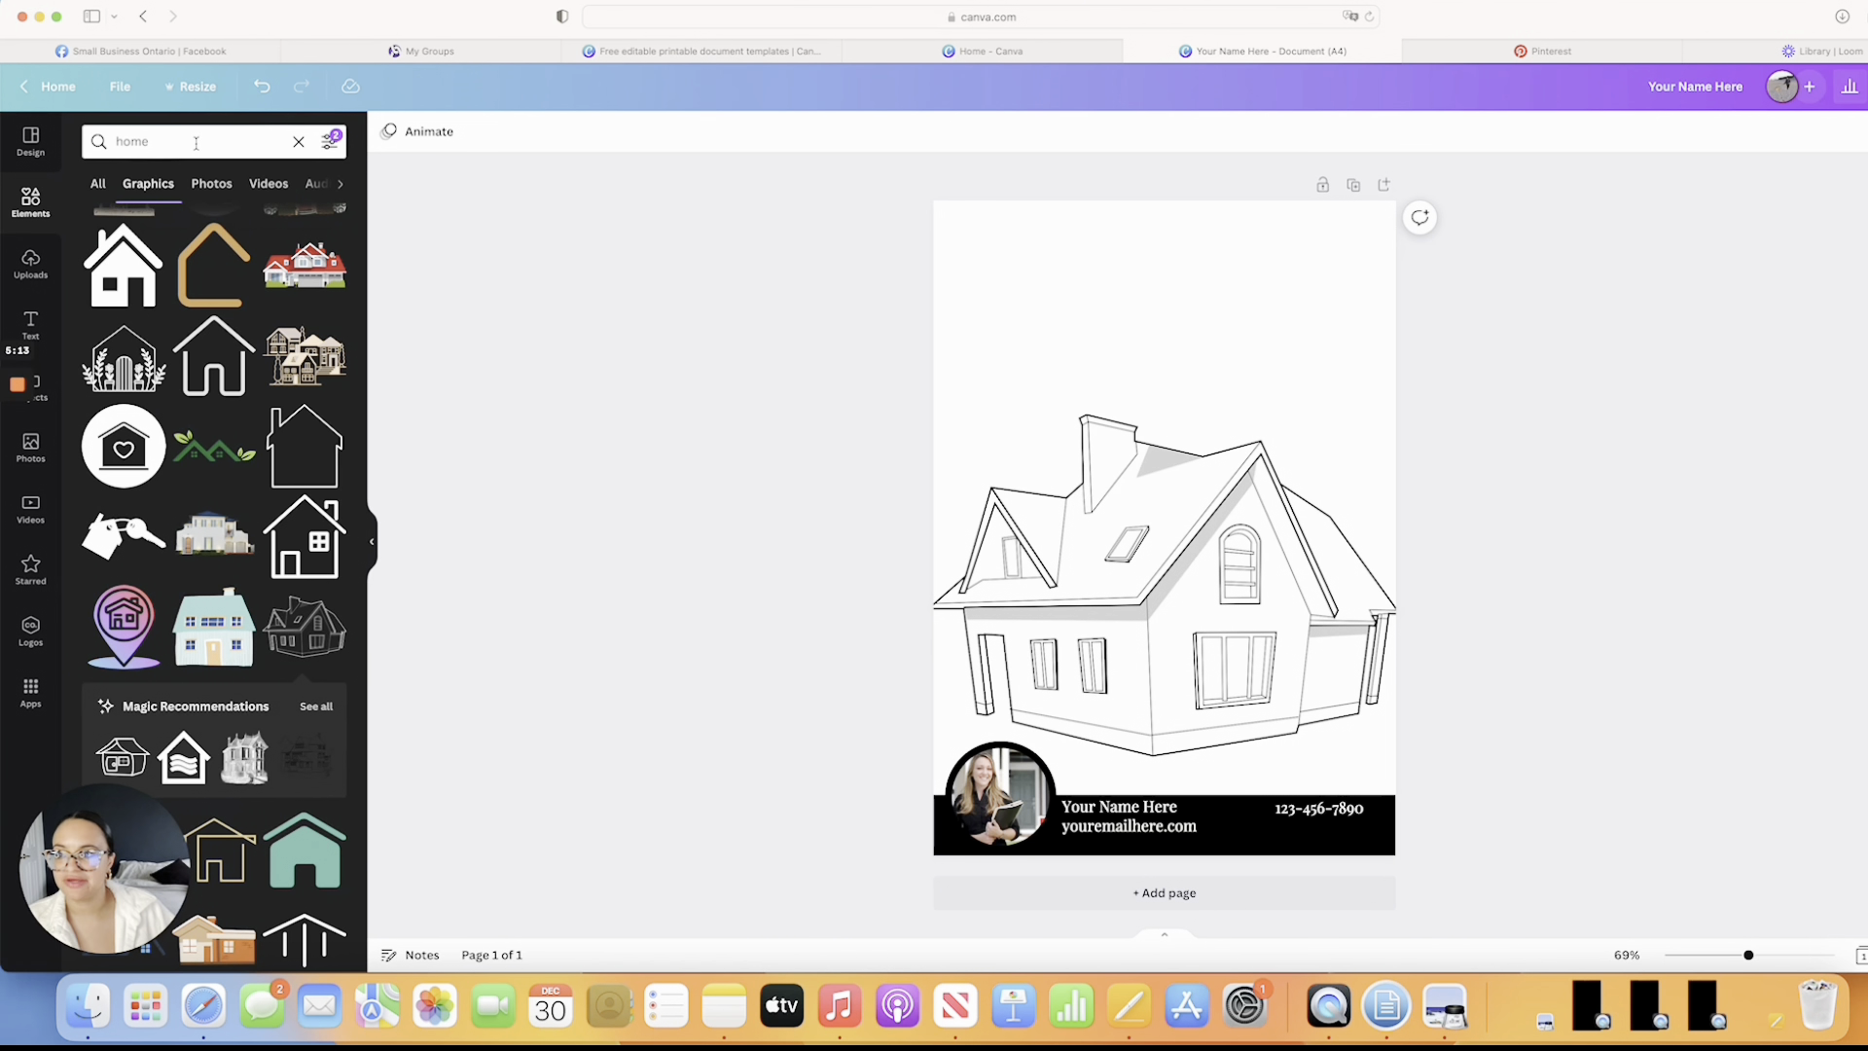
pyautogui.press('BackSpace')
pyautogui.write('grass')
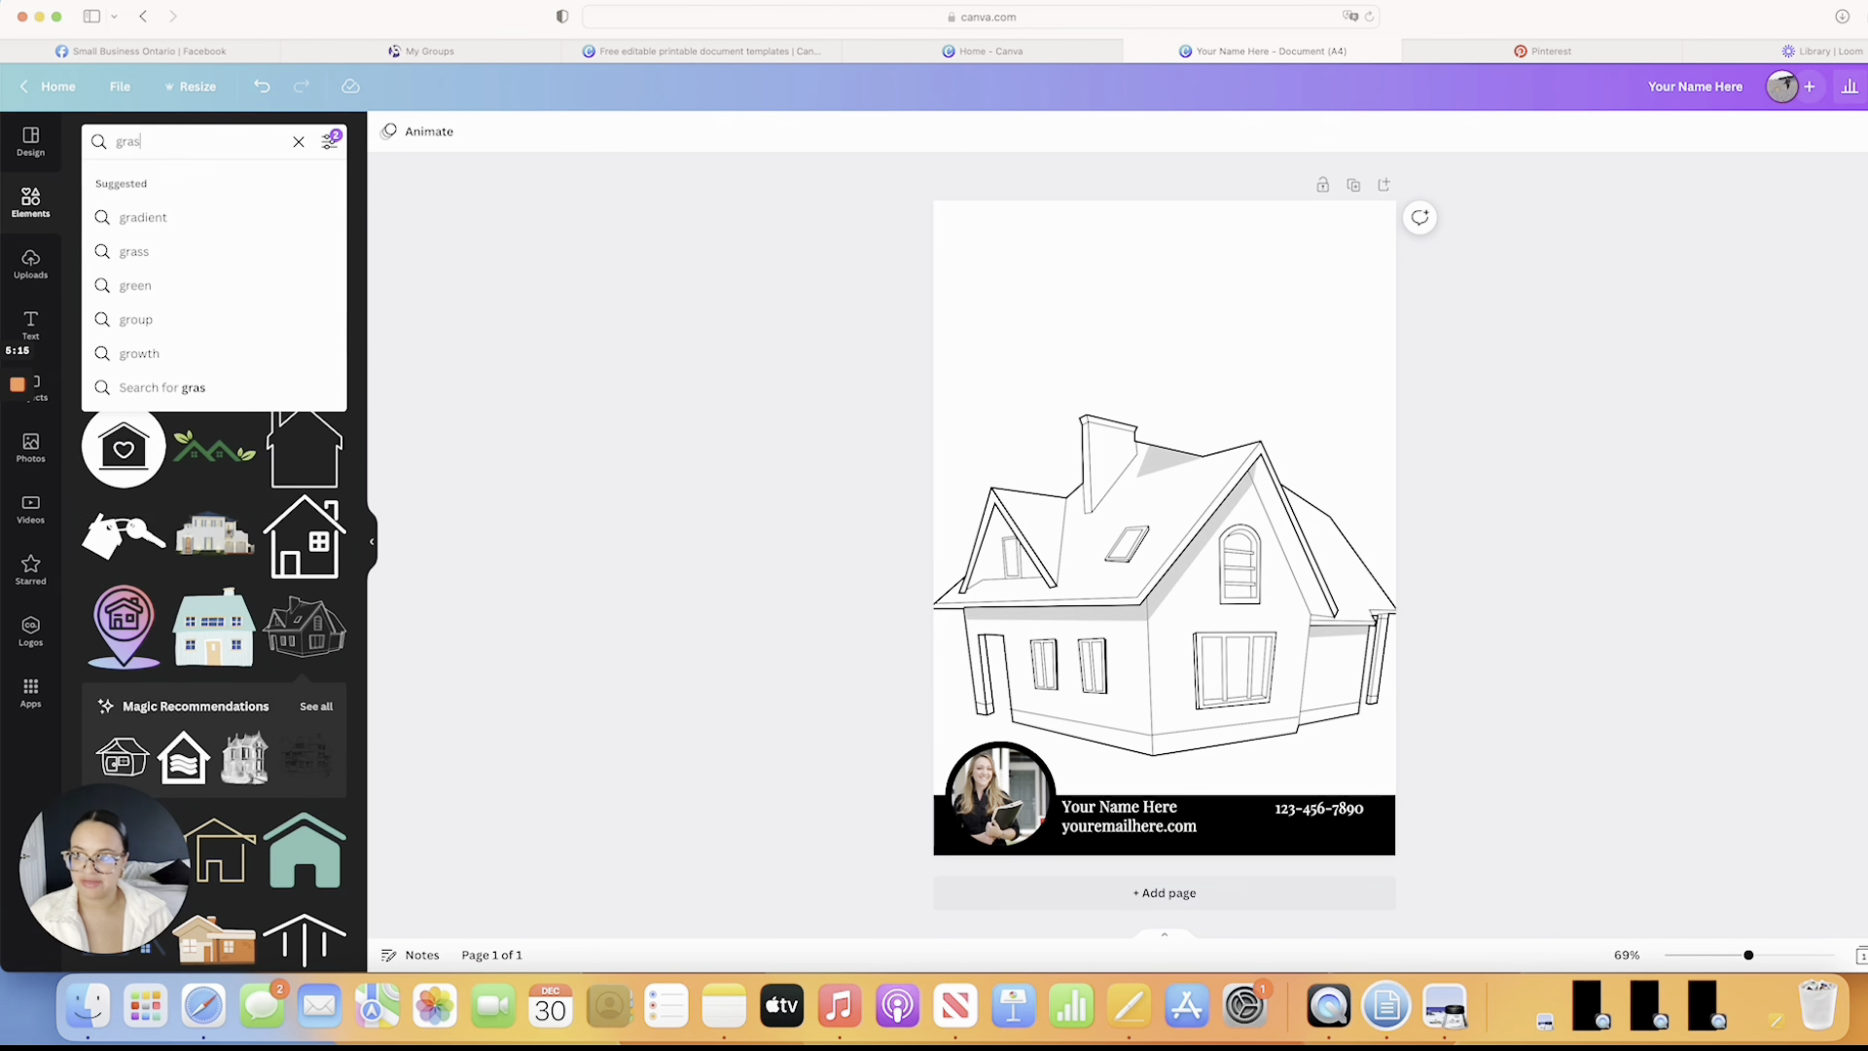
pyautogui.press('Return')
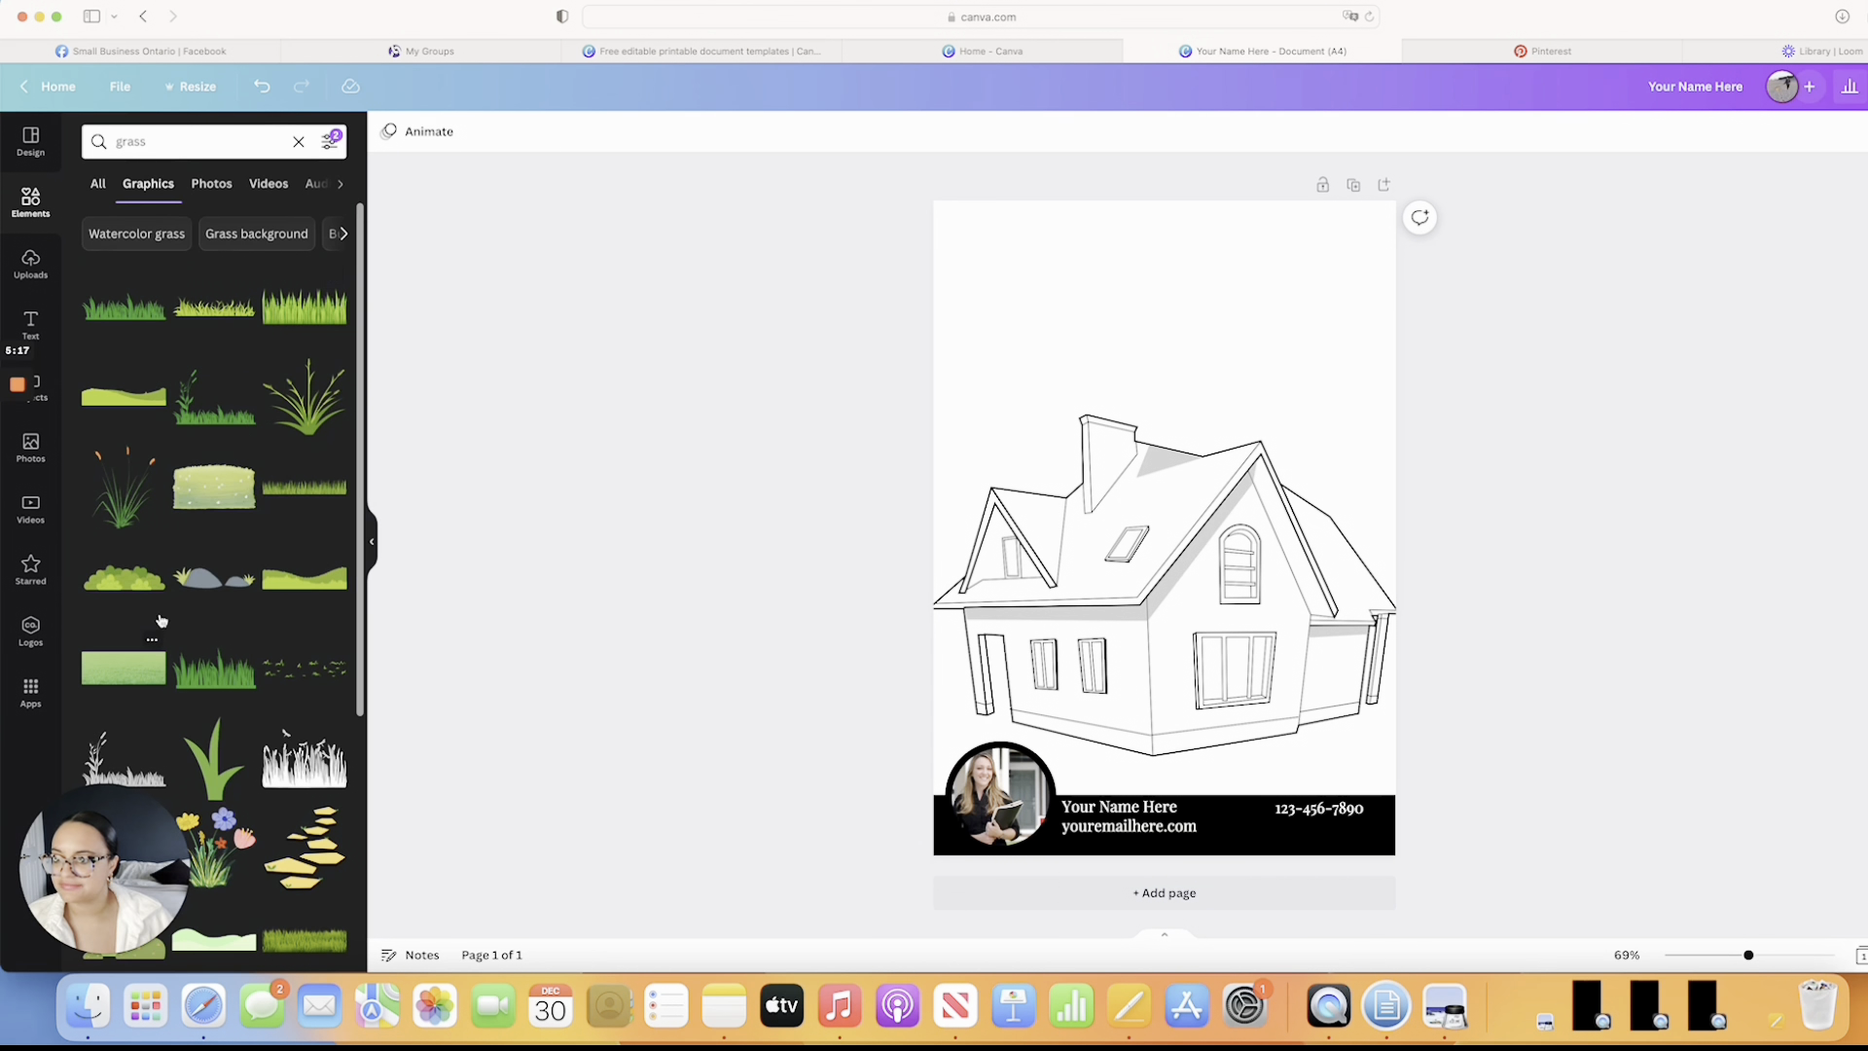
pyautogui.click(214, 309)
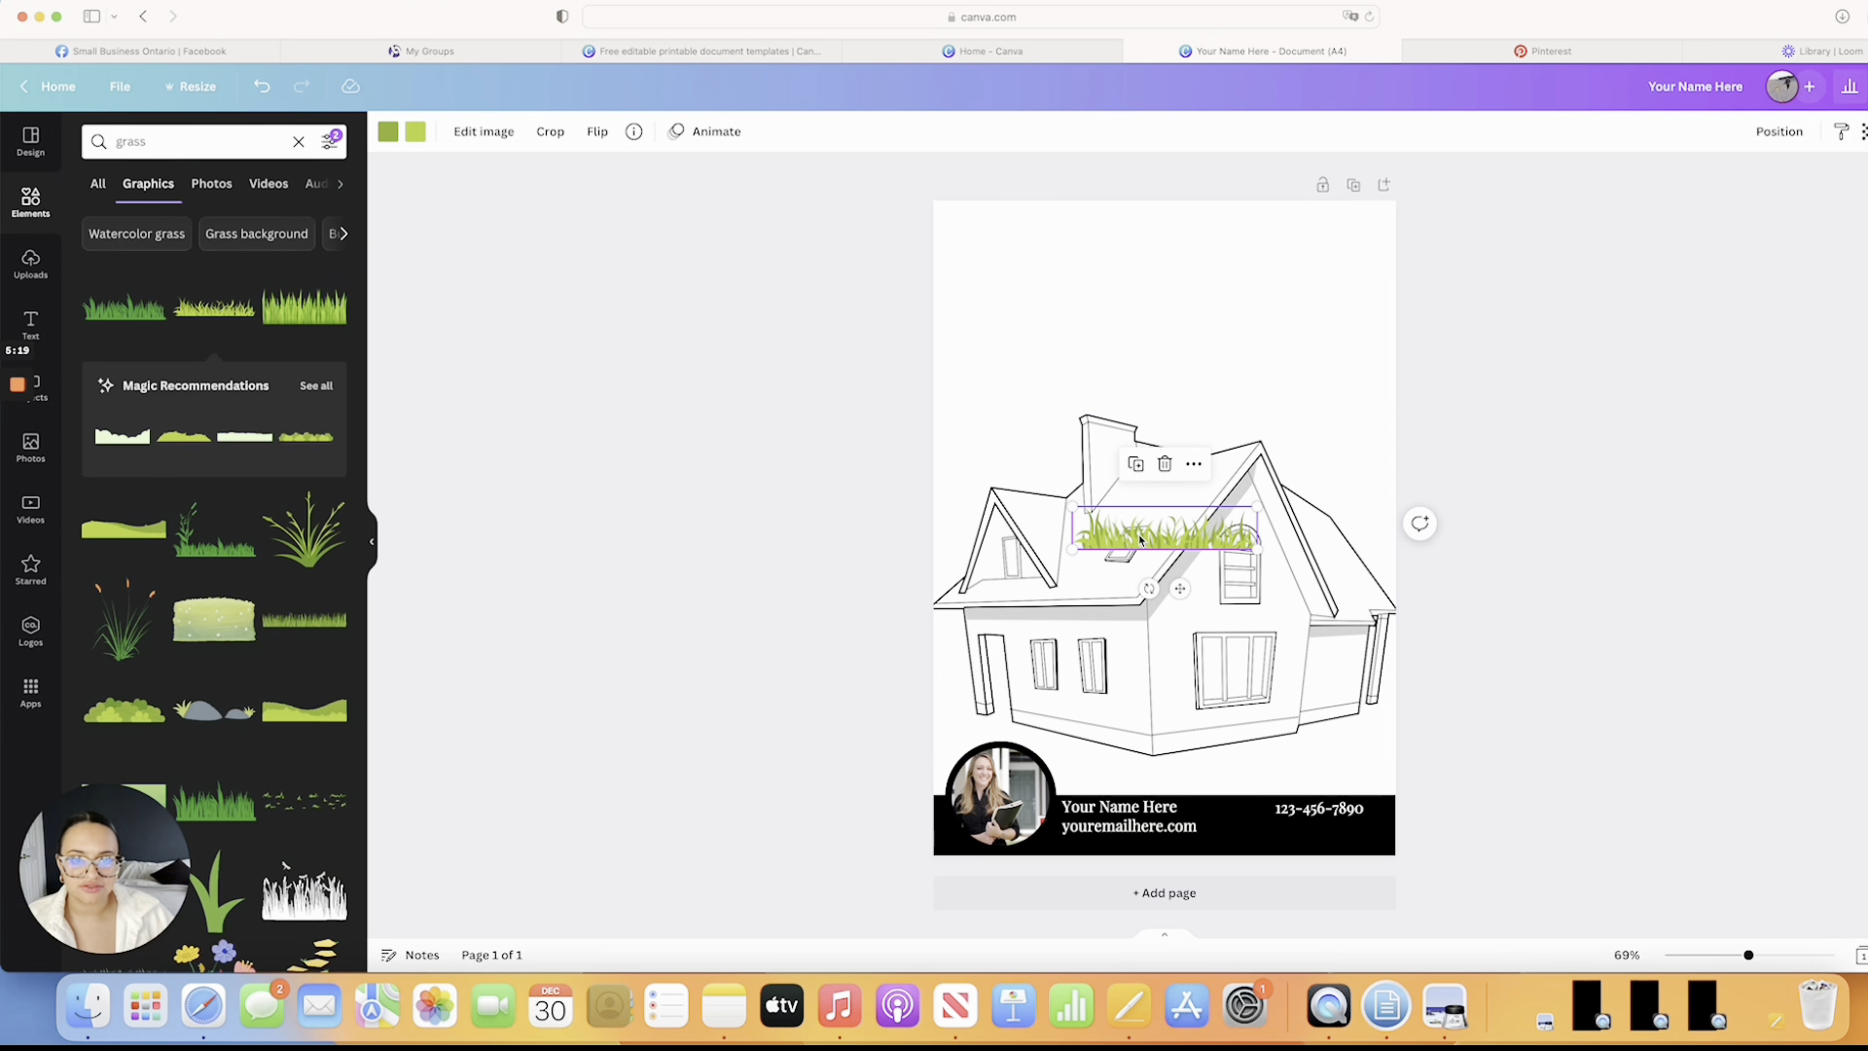
pyautogui.moveTo(1141, 541); pyautogui.dragTo(1349, 778)
pyautogui.click(1530, 762)
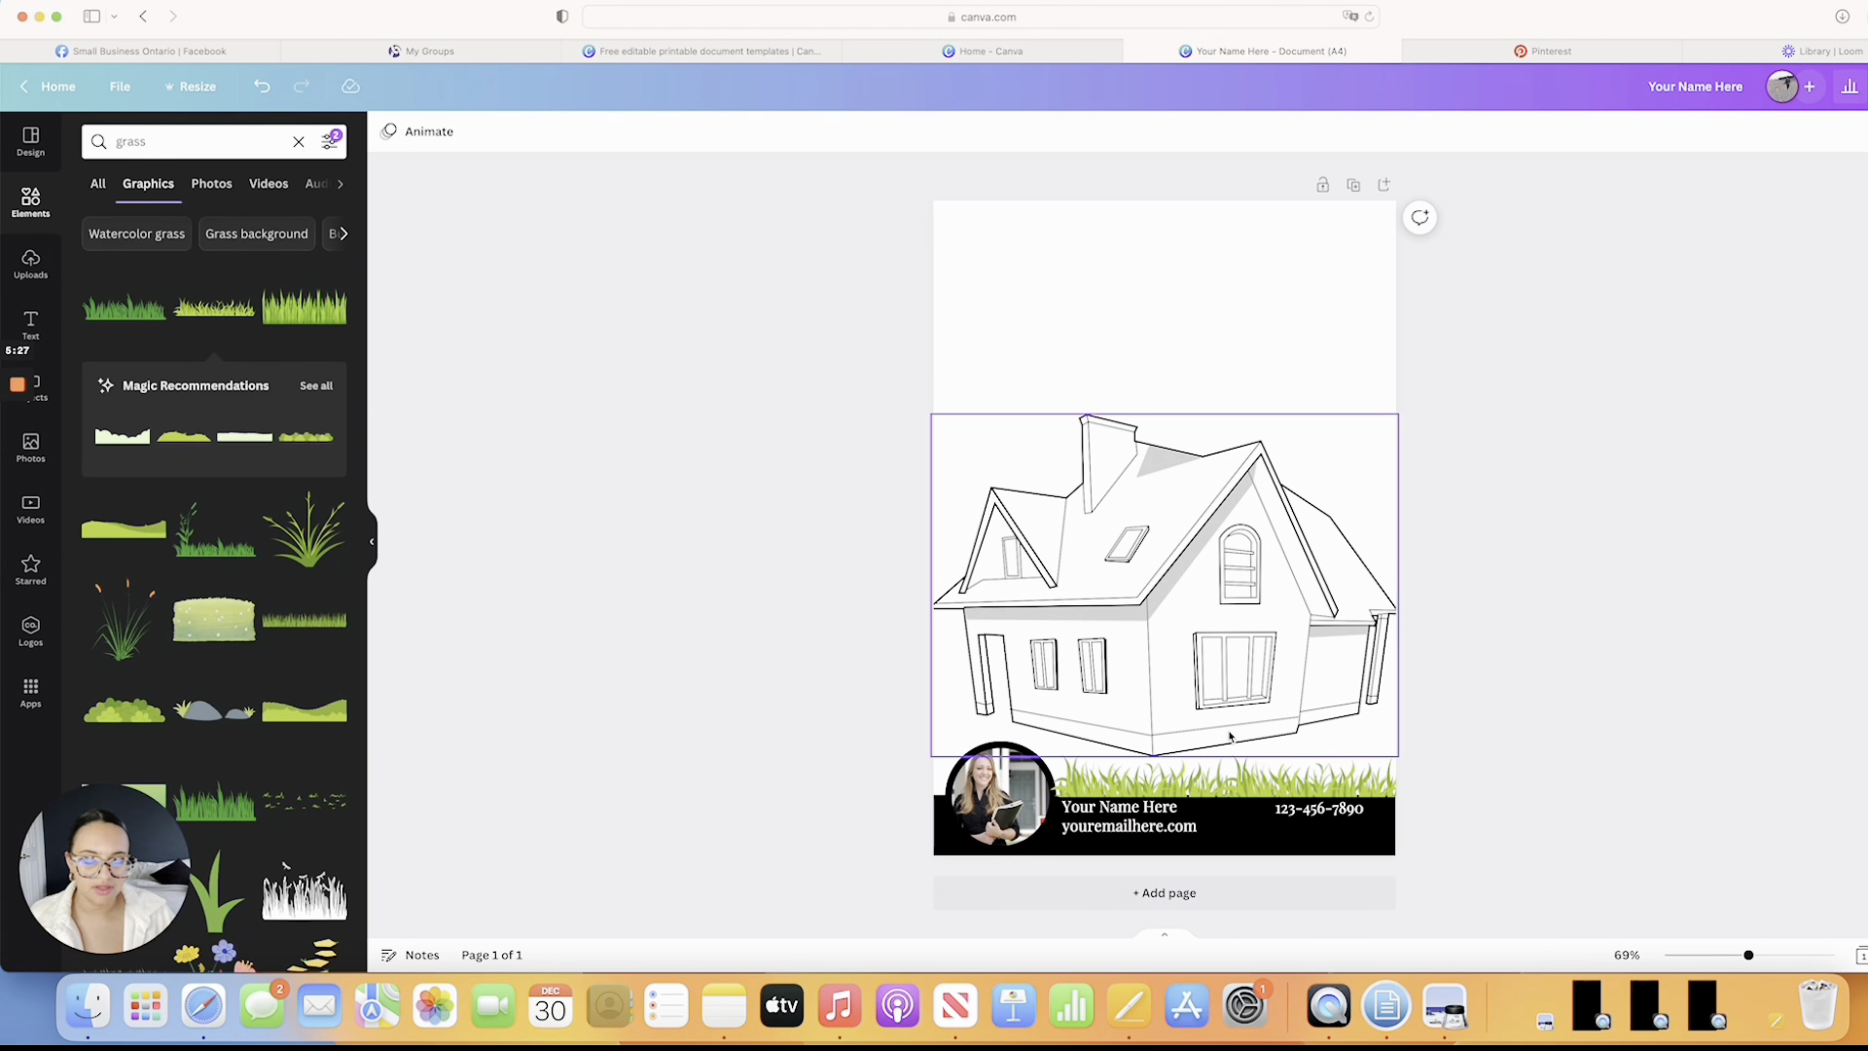
# Lower the house drawing and shift it slightly toward the page's right edge so its base sits in the grass
pyautogui.moveTo(1267, 699)
pyautogui.mouseDown()
pyautogui.moveTo(1289, 718)
pyautogui.moveTo(1257, 722)
pyautogui.mouseUp()
pyautogui.click(1618, 680)
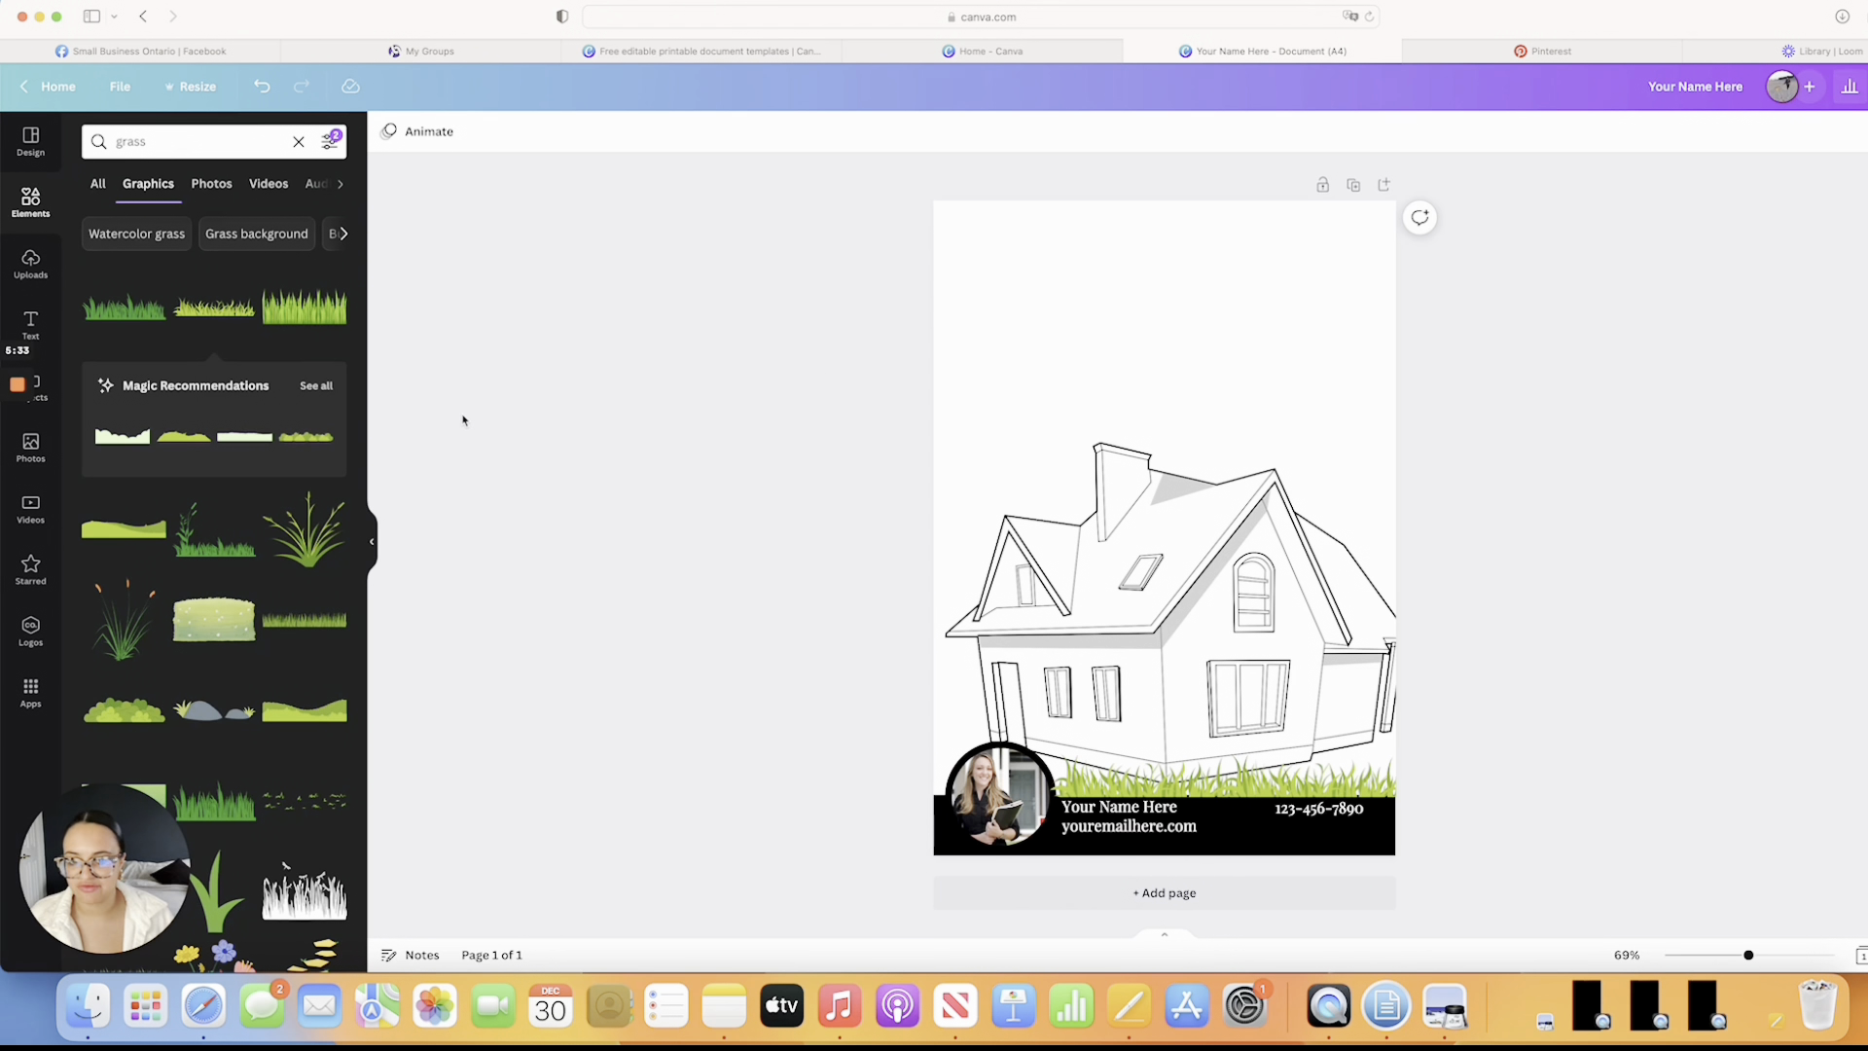
# Search the graphics for "tree" and place the wide, bare-branched black tree in the grass at the house's lower right corner
pyautogui.moveTo(164, 142); pyautogui.dragTo(53, 122)
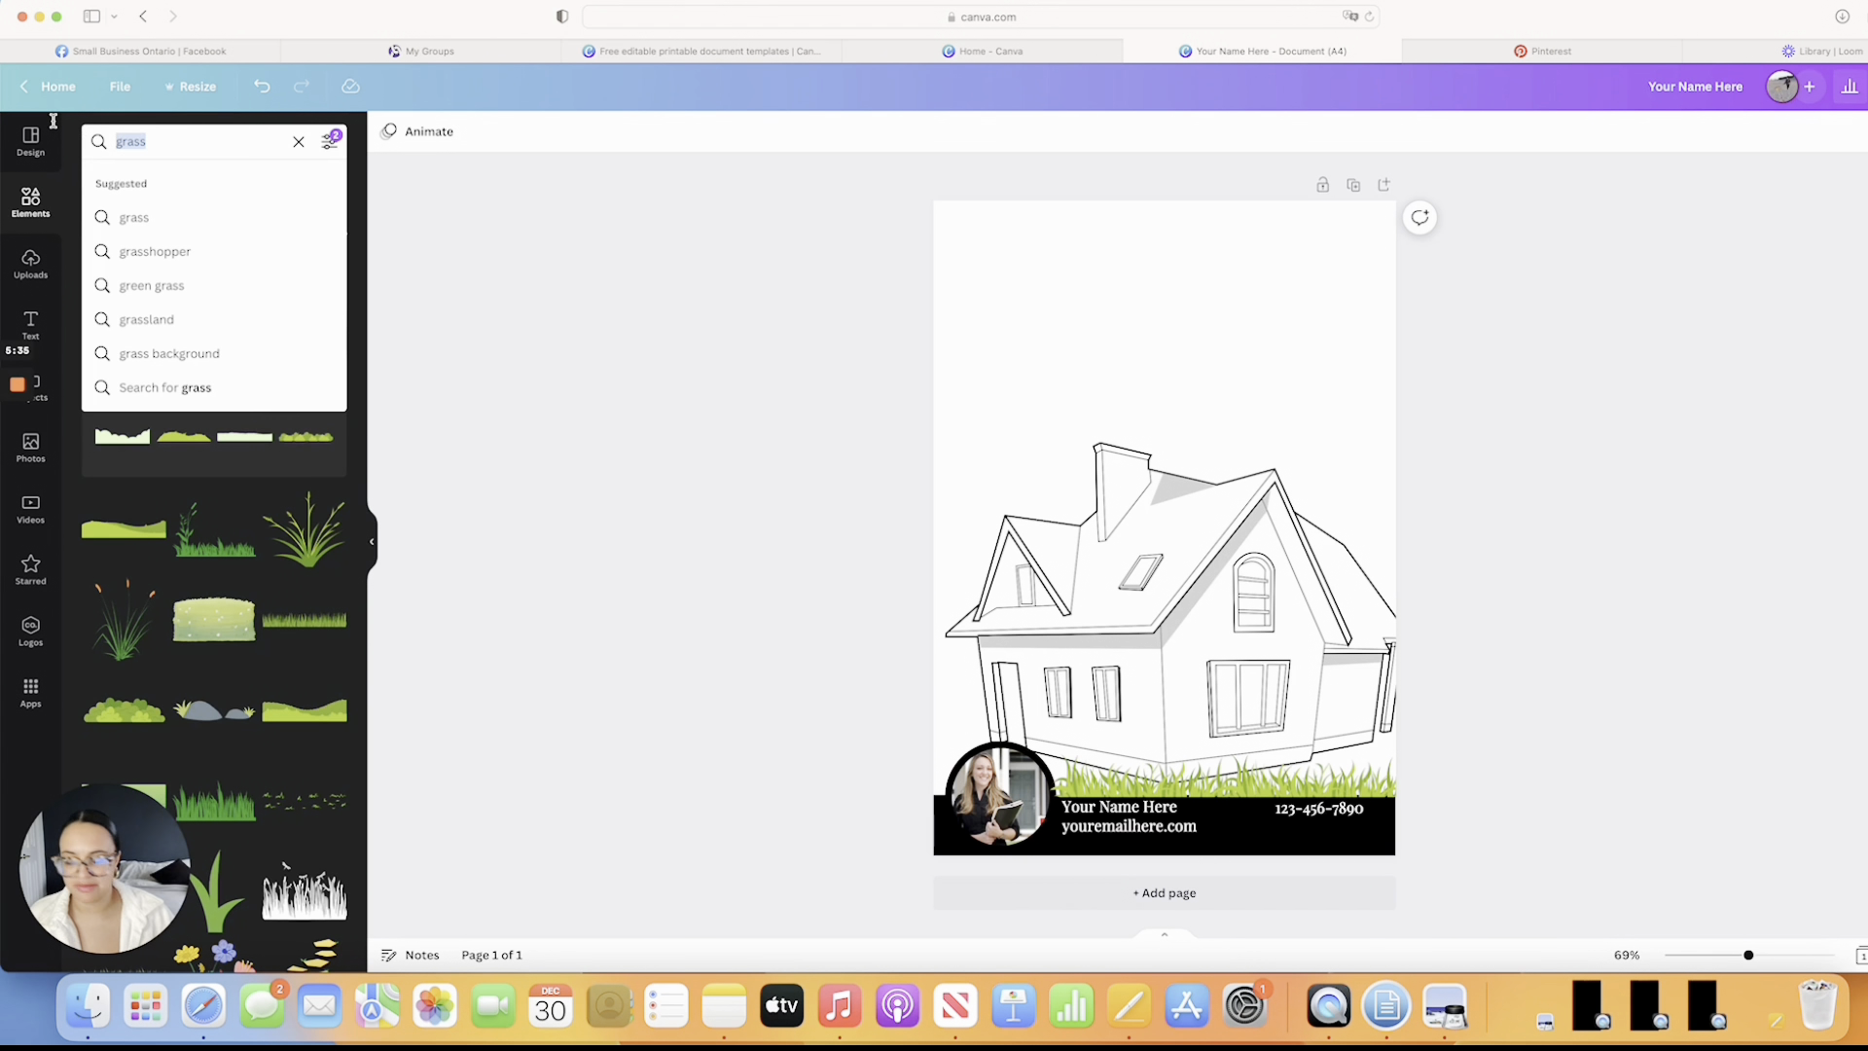
pyautogui.press('BackSpace')
pyautogui.write('tree')
pyautogui.press('Return')
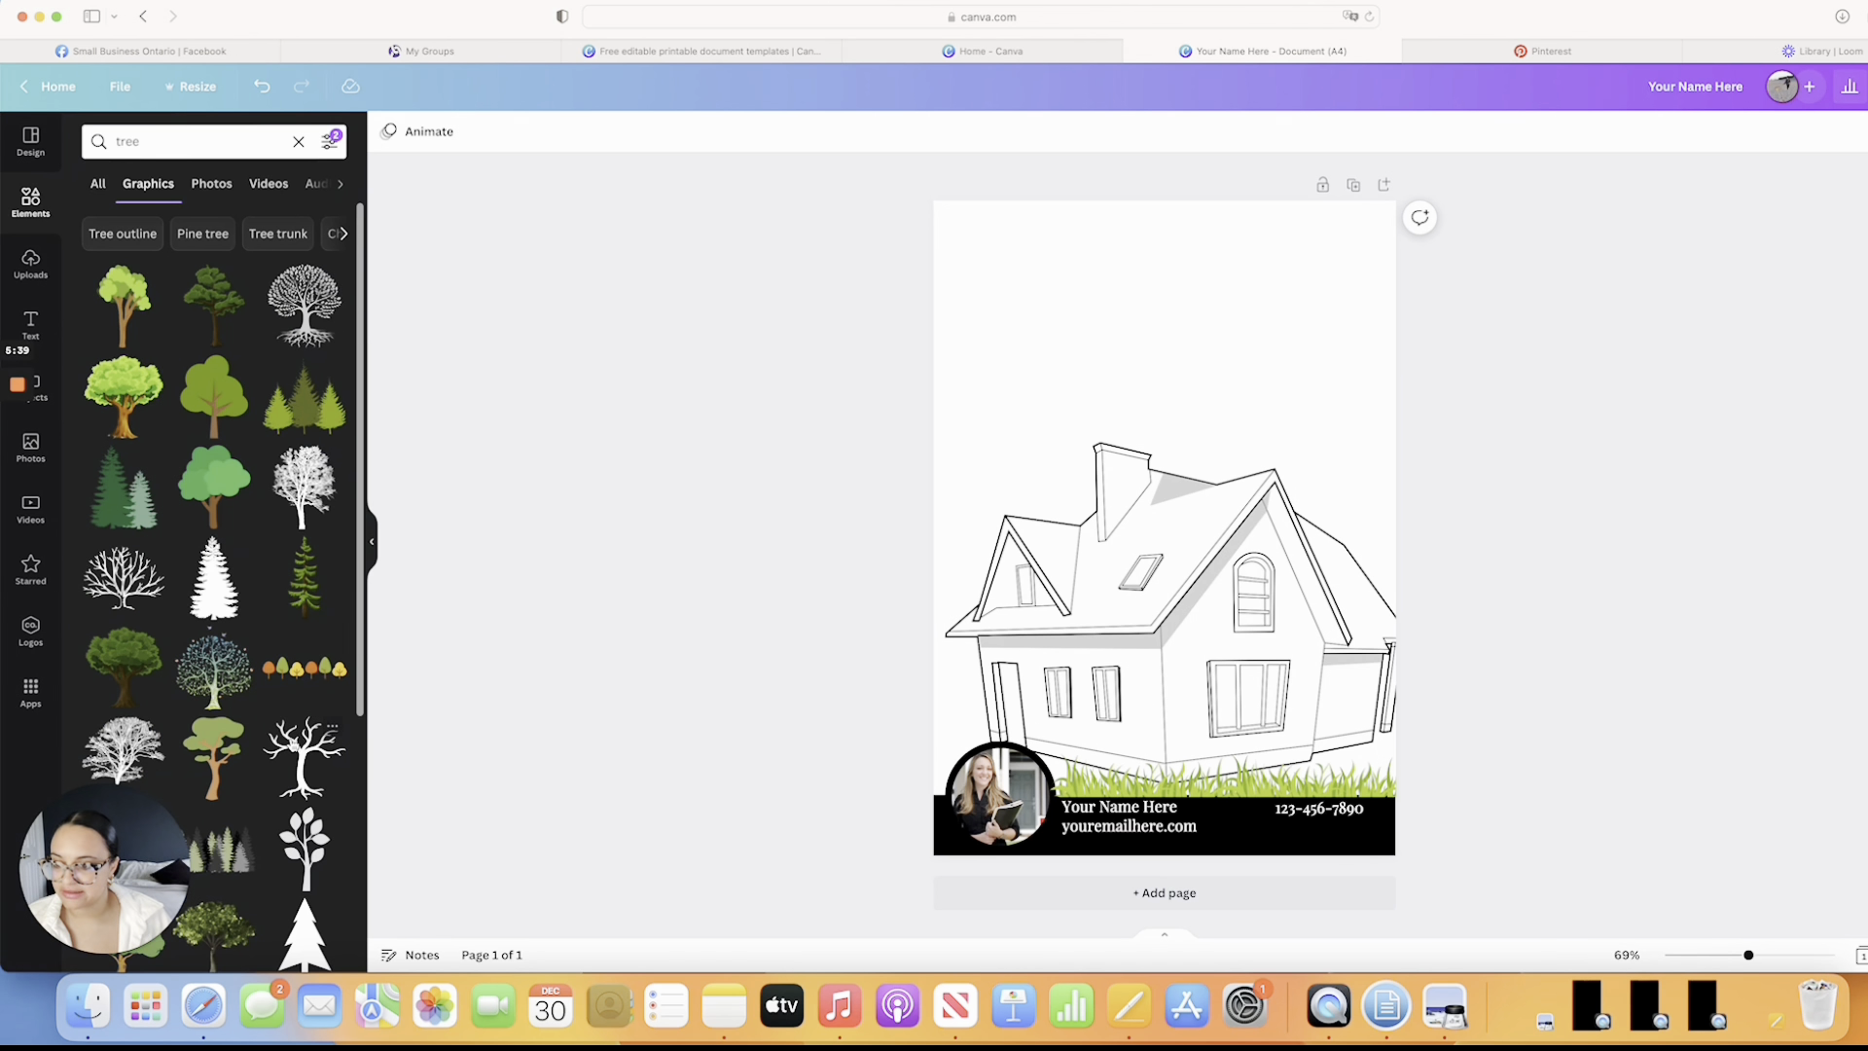
pyautogui.click(303, 754)
pyautogui.press('Delete')
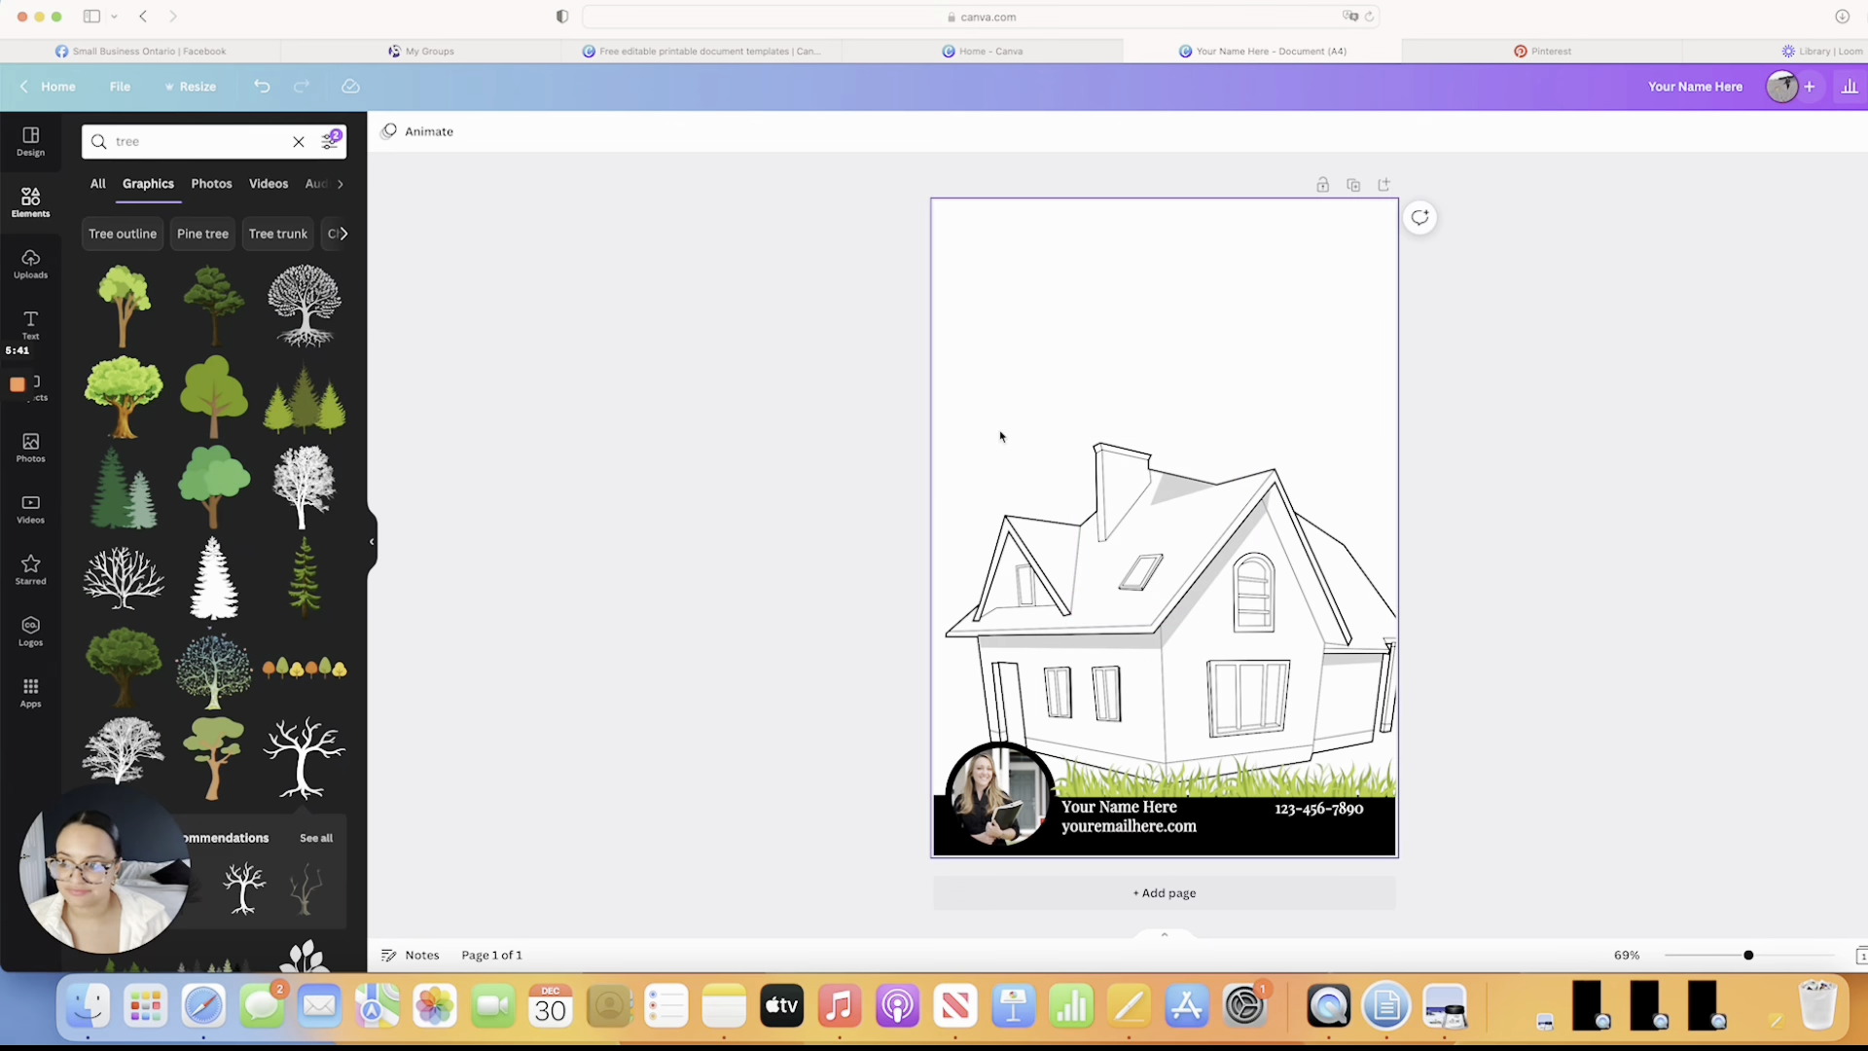
pyautogui.click(127, 595)
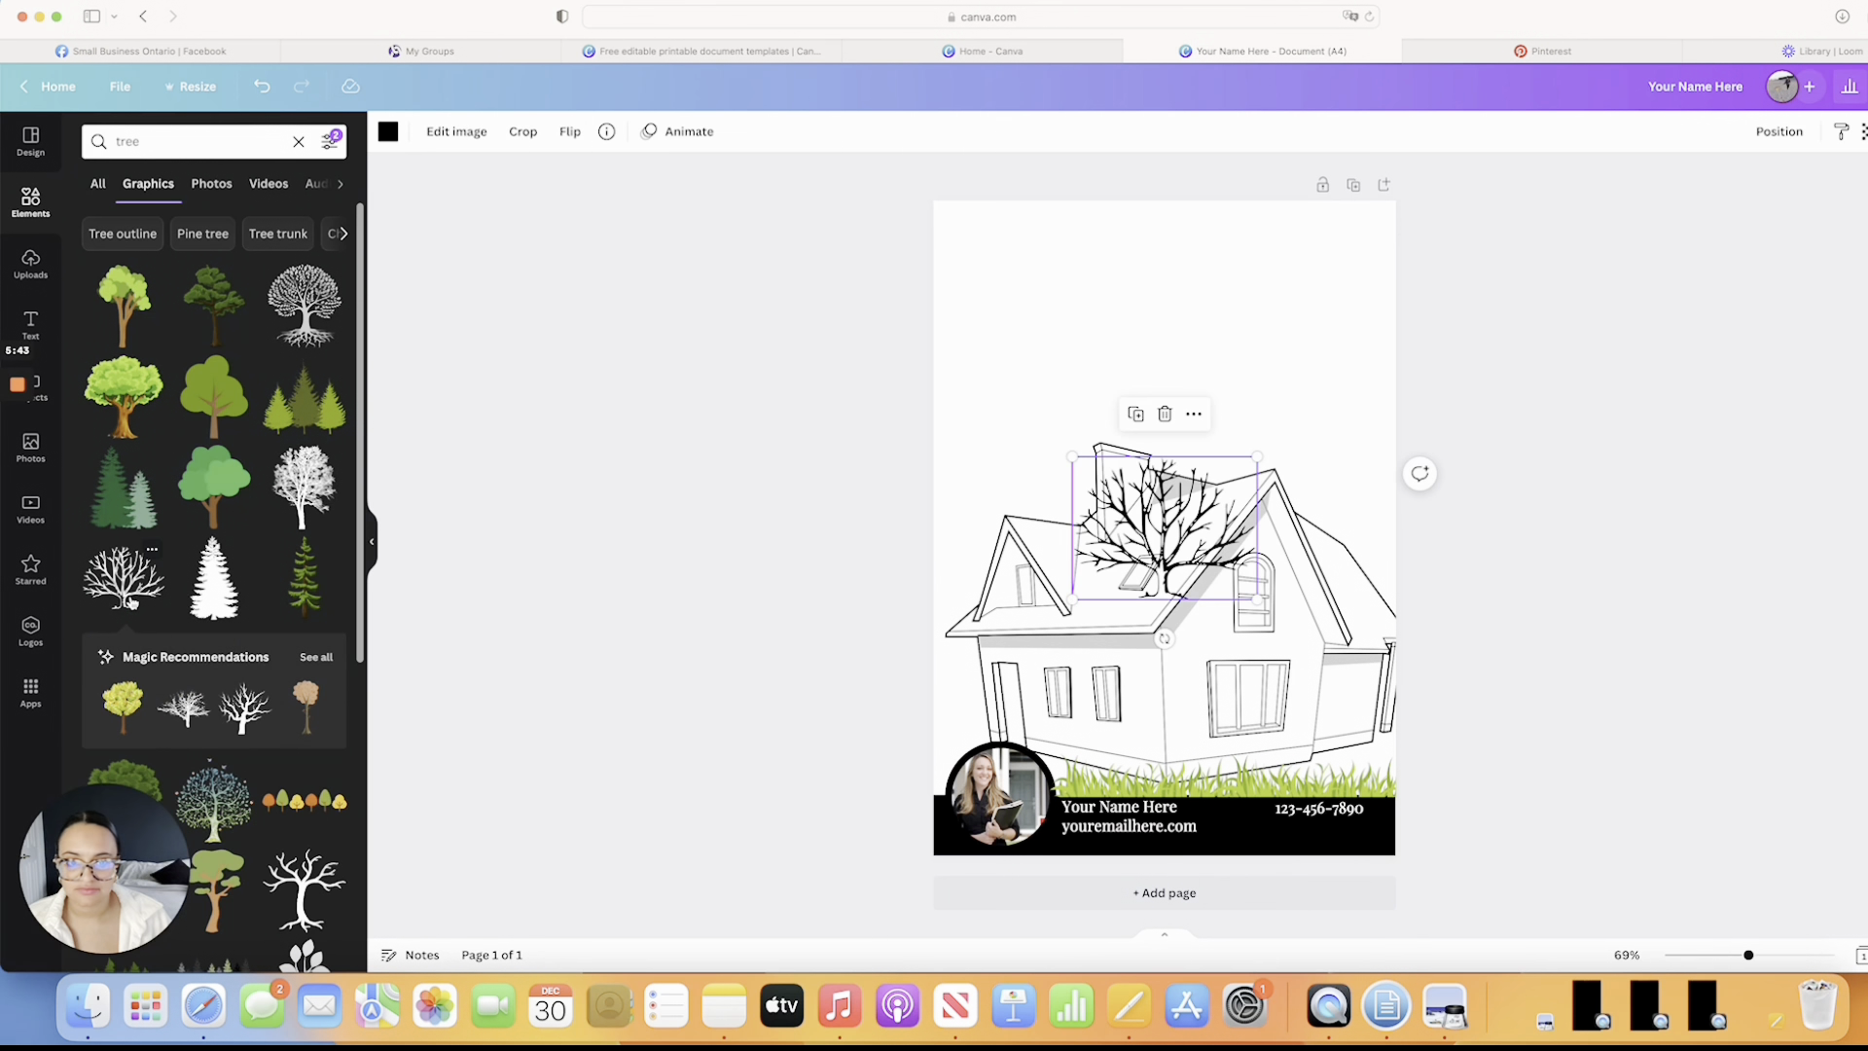
pyautogui.moveTo(1255, 513); pyautogui.dragTo(1423, 720)
pyautogui.click(1576, 678)
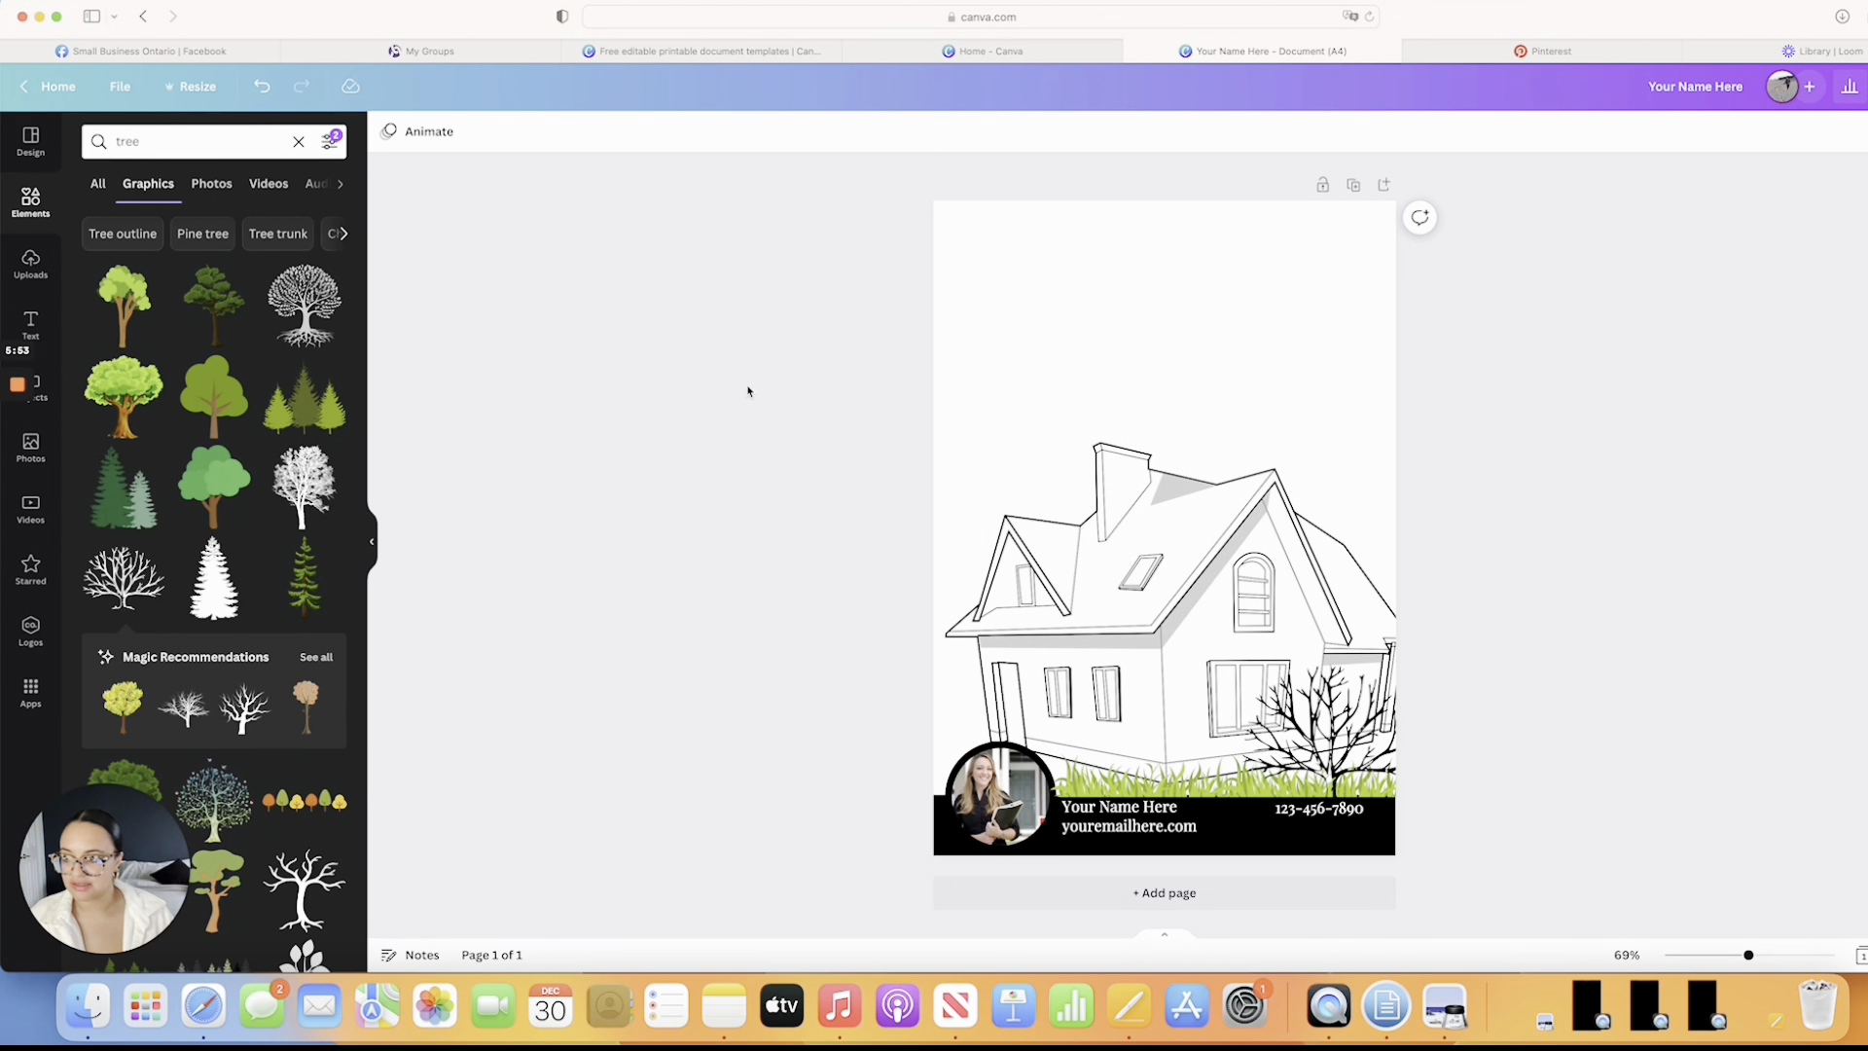
# Add a heading reading "Colour in this home and make it your own!"
pyautogui.click(30, 324)
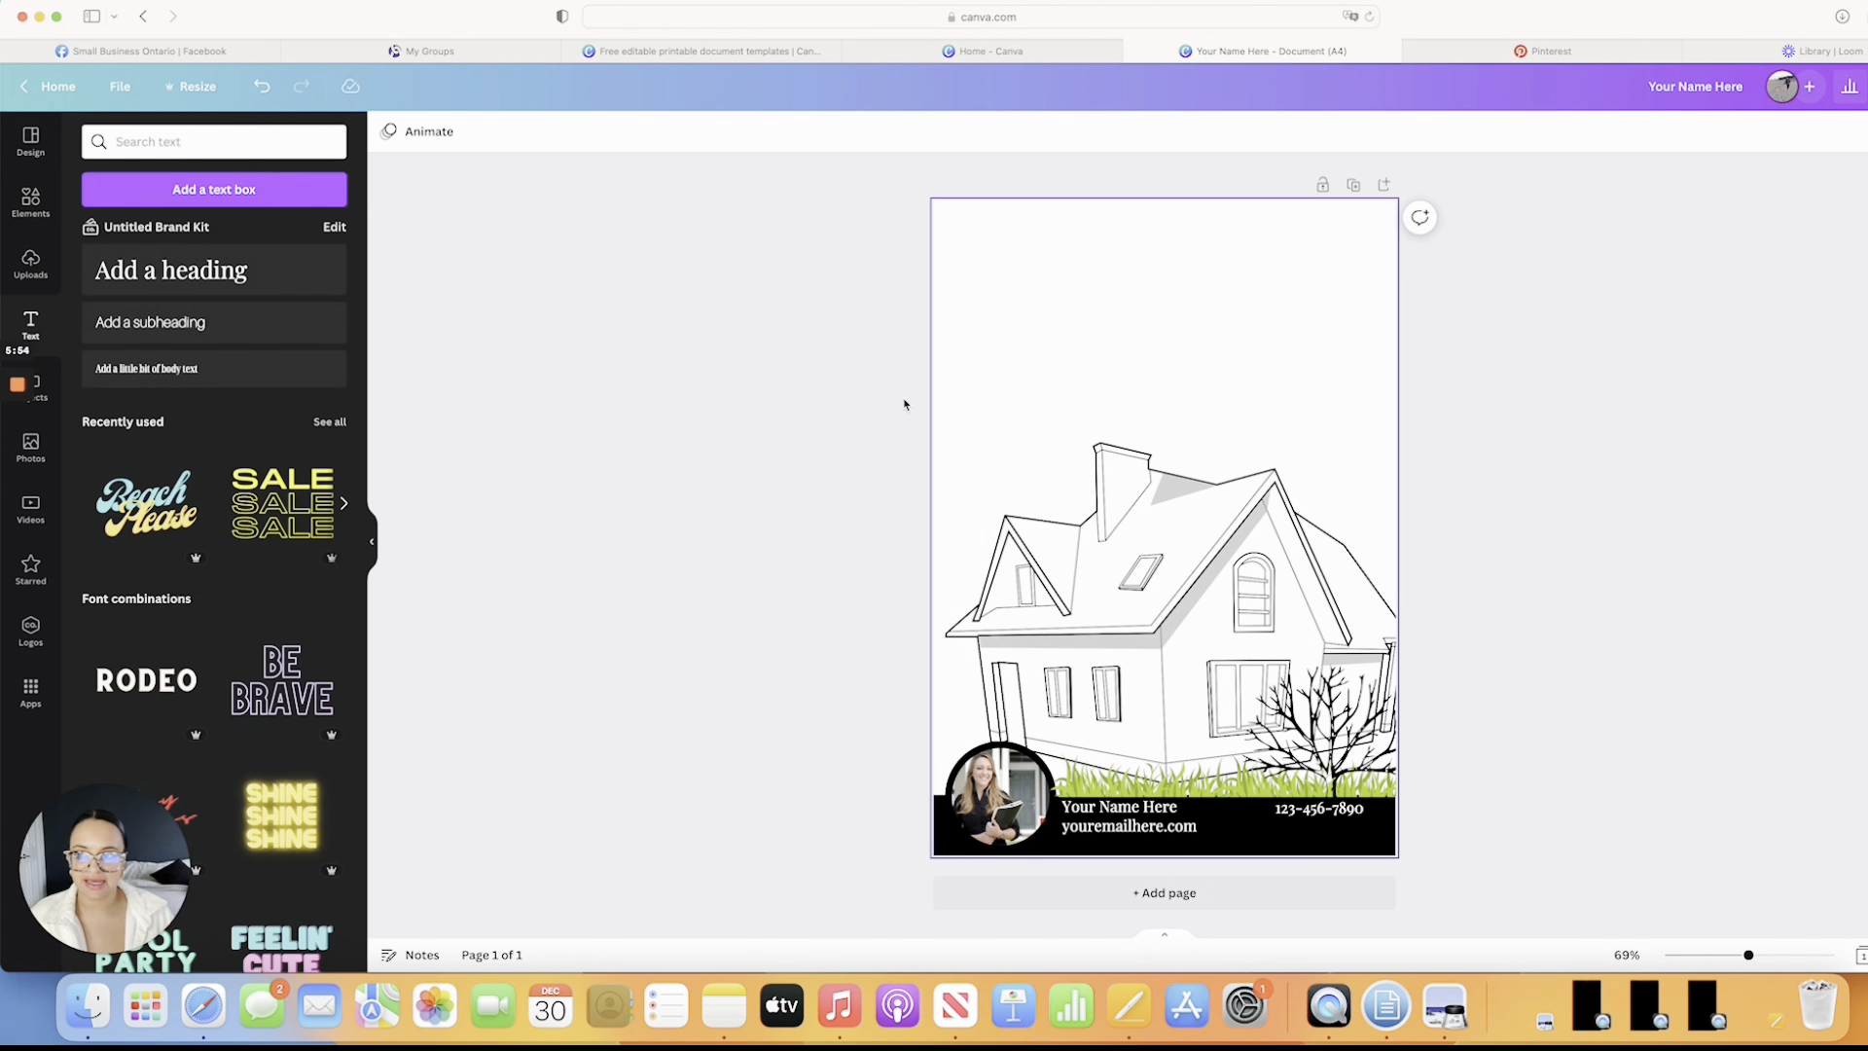
pyautogui.click(159, 282)
pyautogui.press('BackSpace')
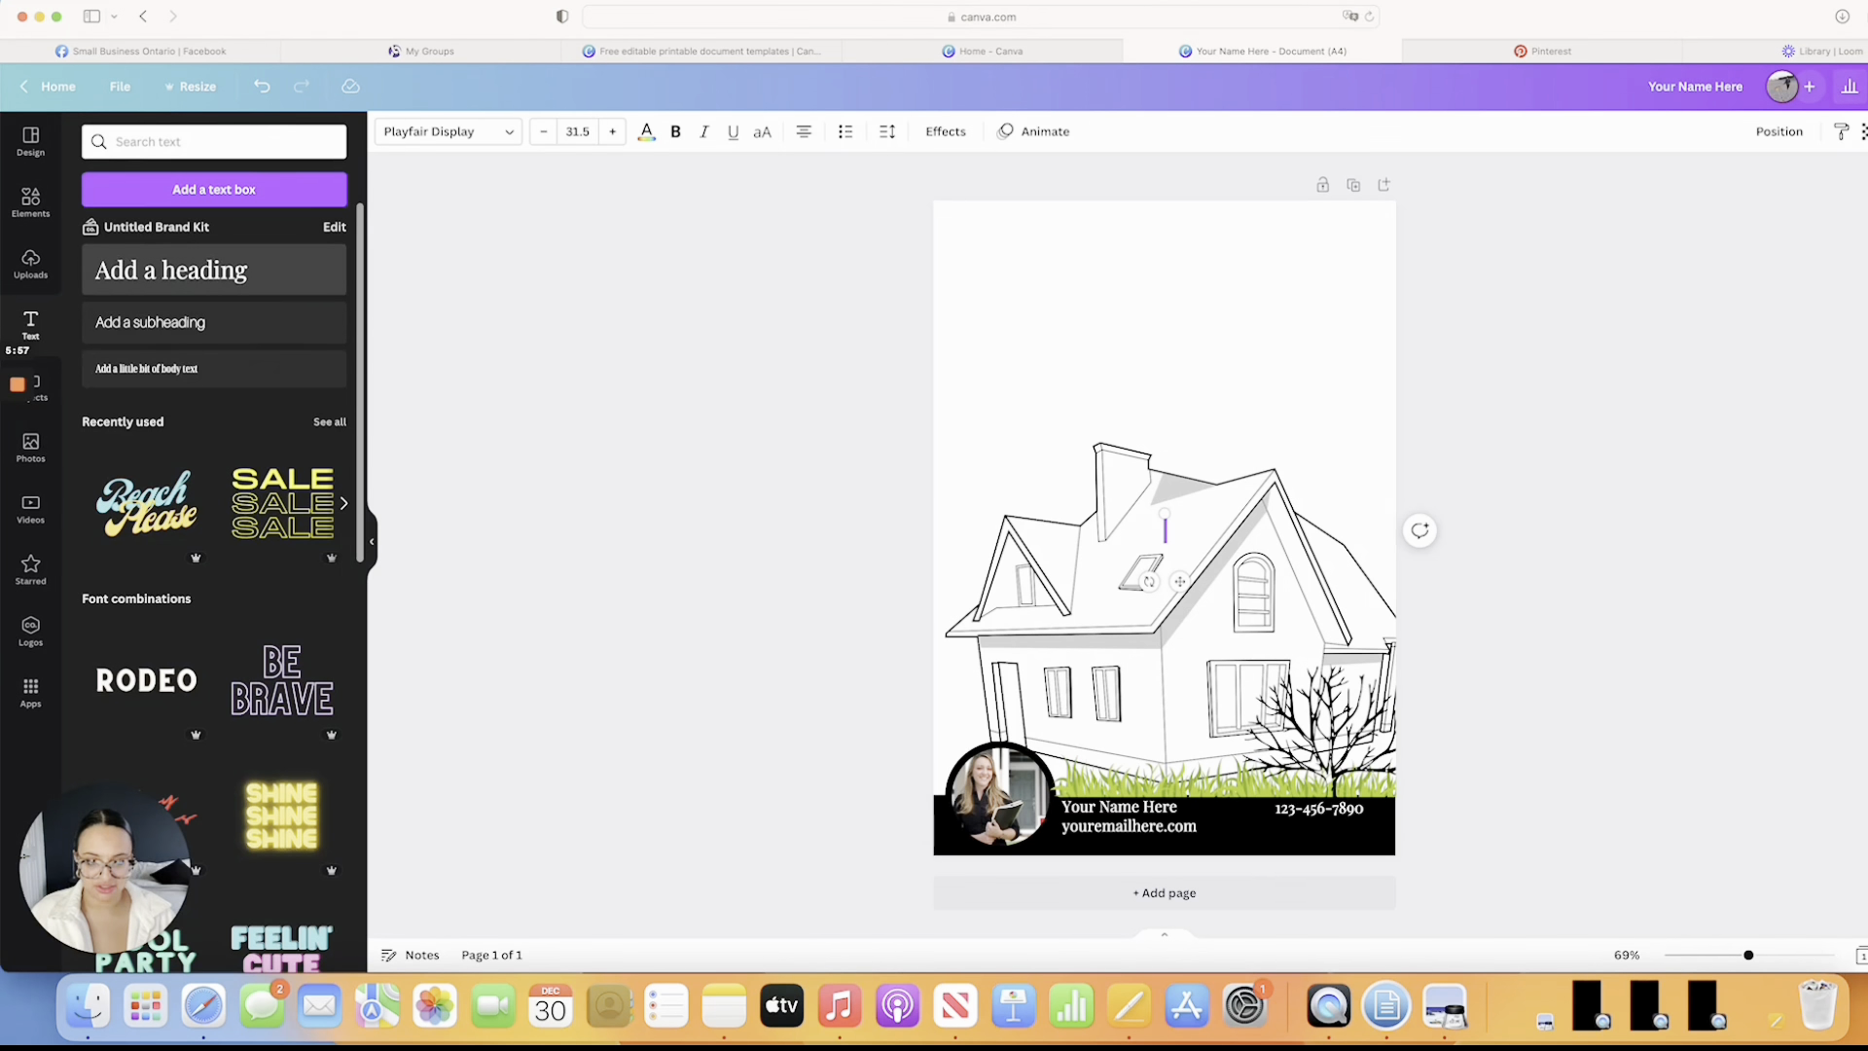
pyautogui.write('Colour in')
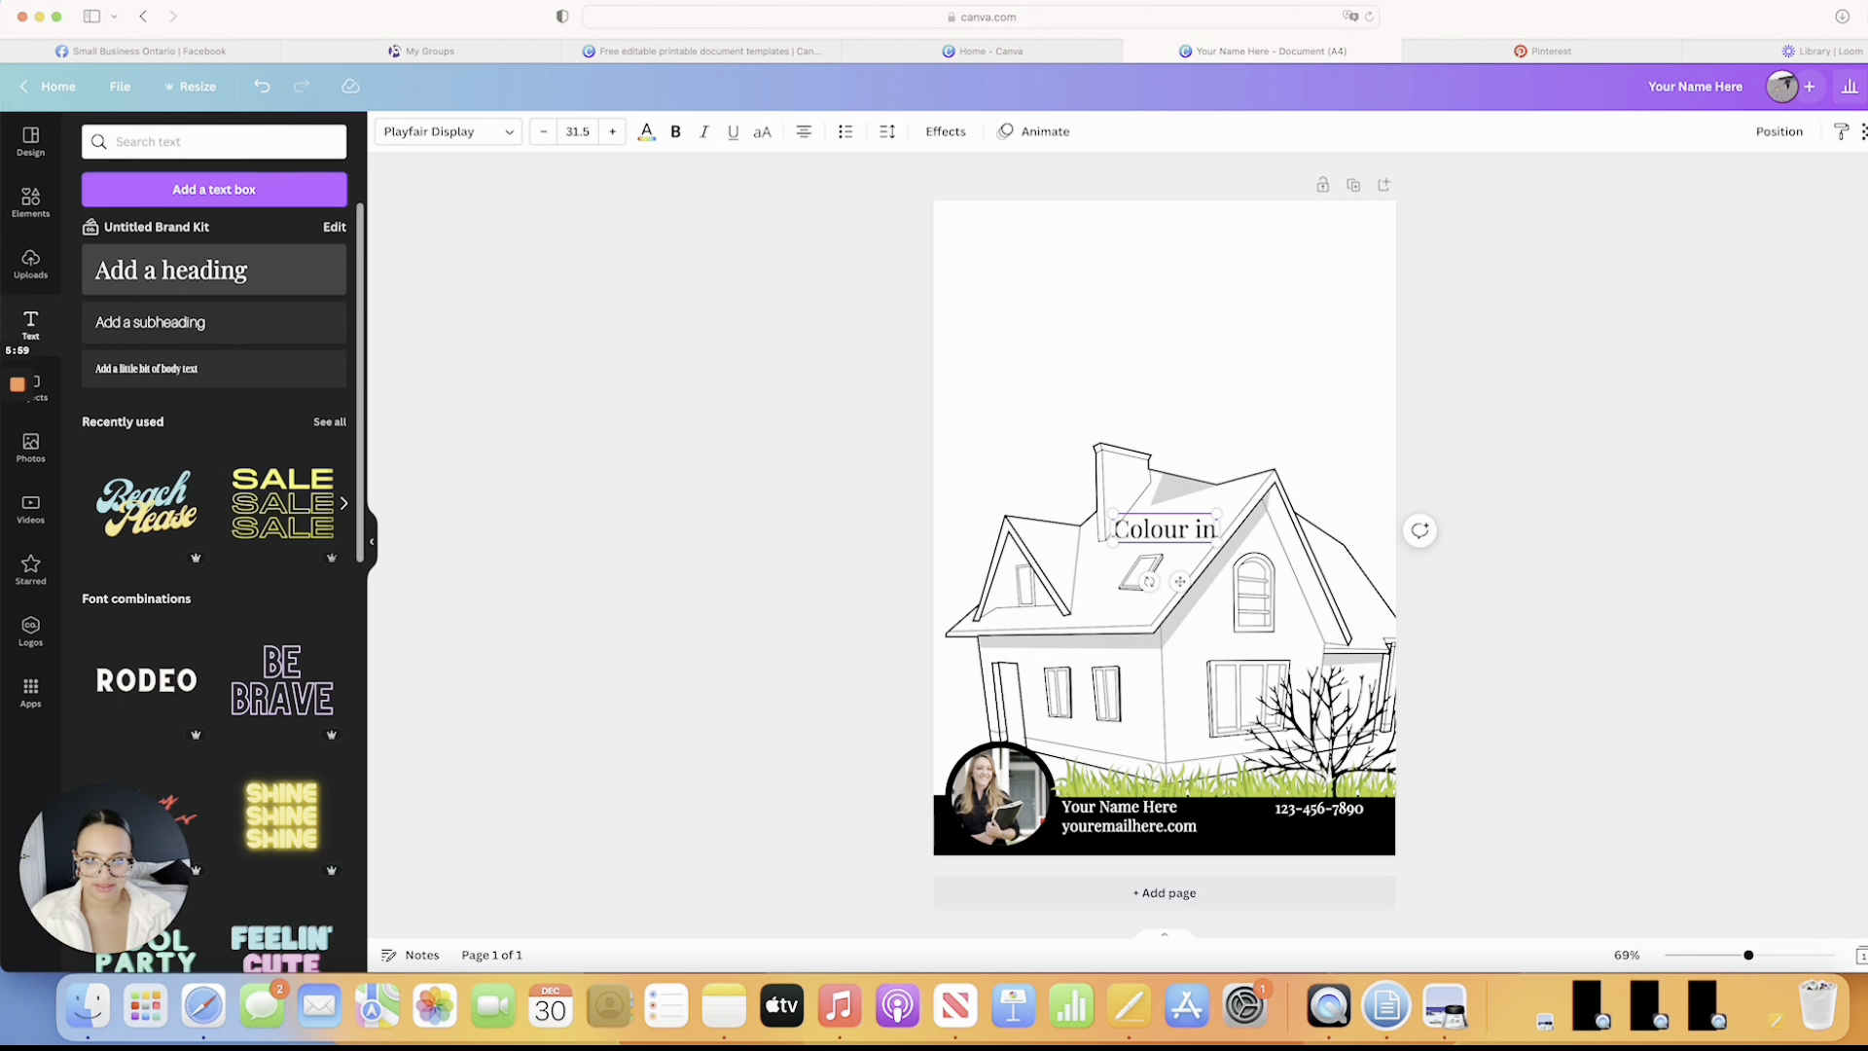
pyautogui.write(' ths h')
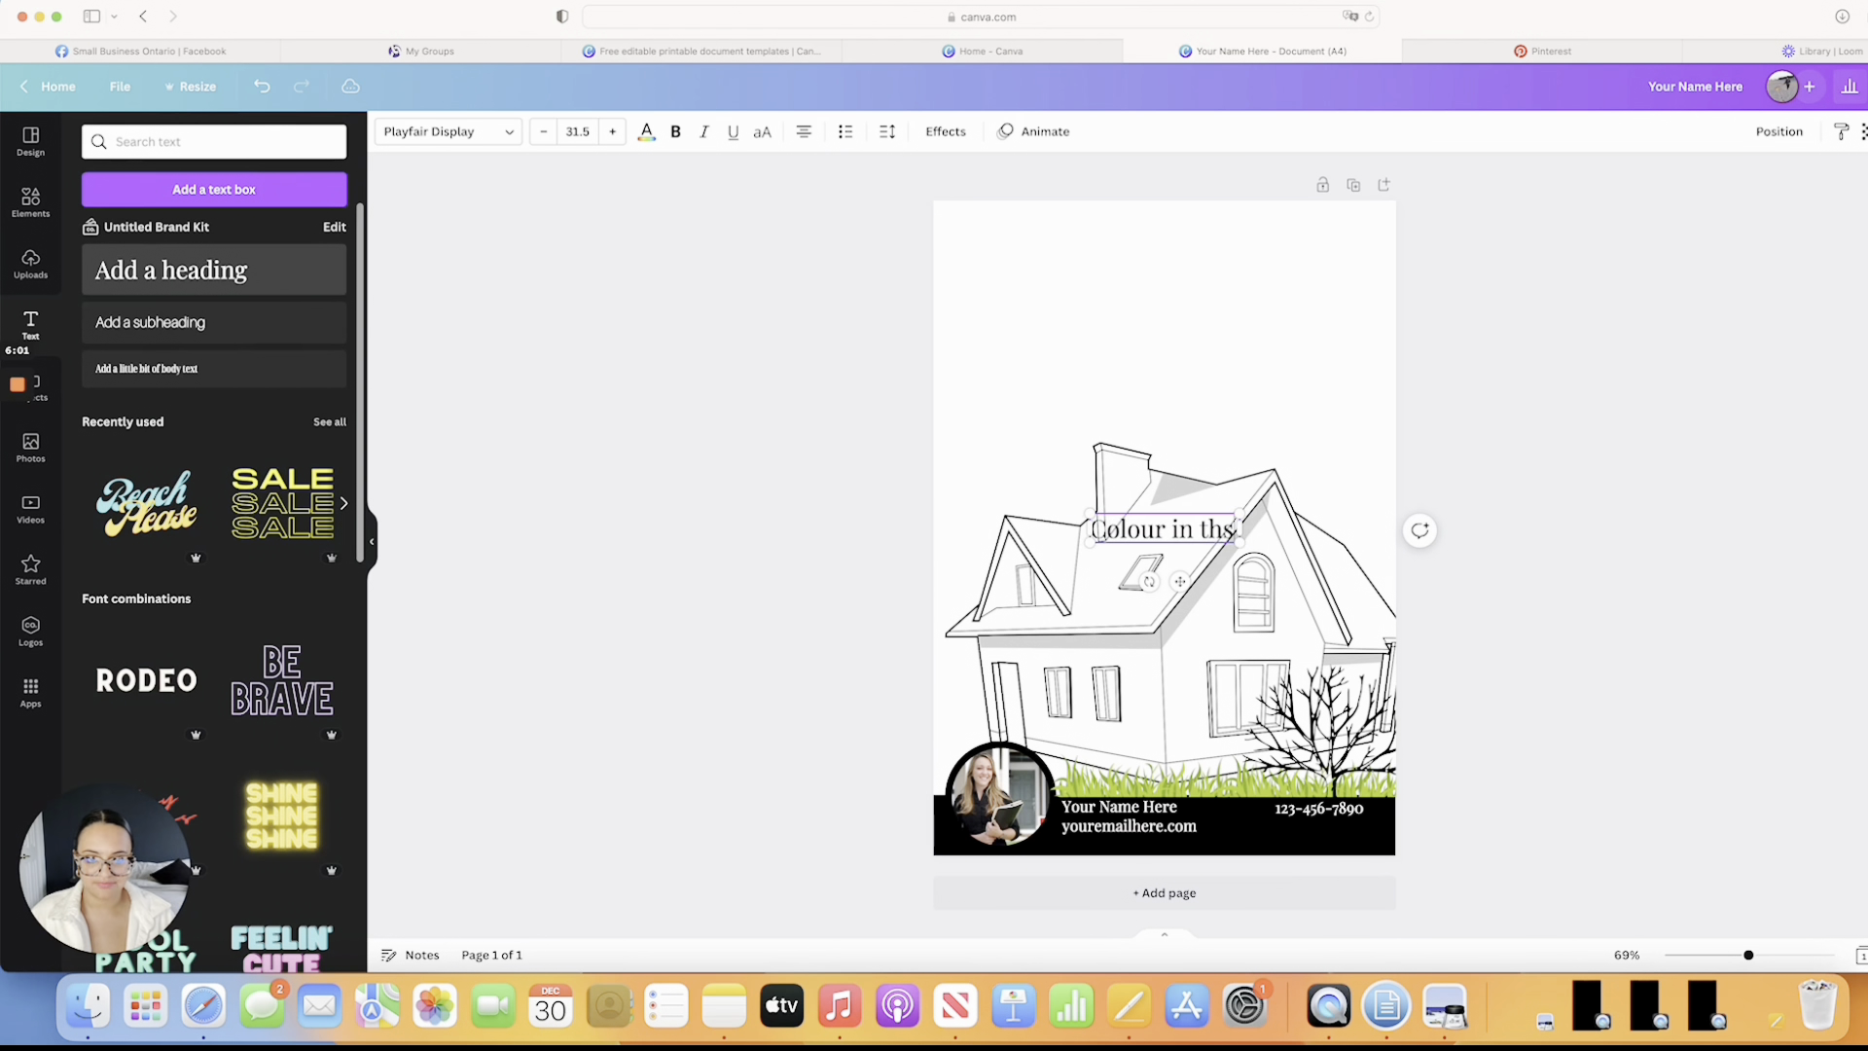
pyautogui.press('BackSpace')
pyautogui.press('BackSpace')
pyautogui.press('BackSpace')
pyautogui.write('is home and')
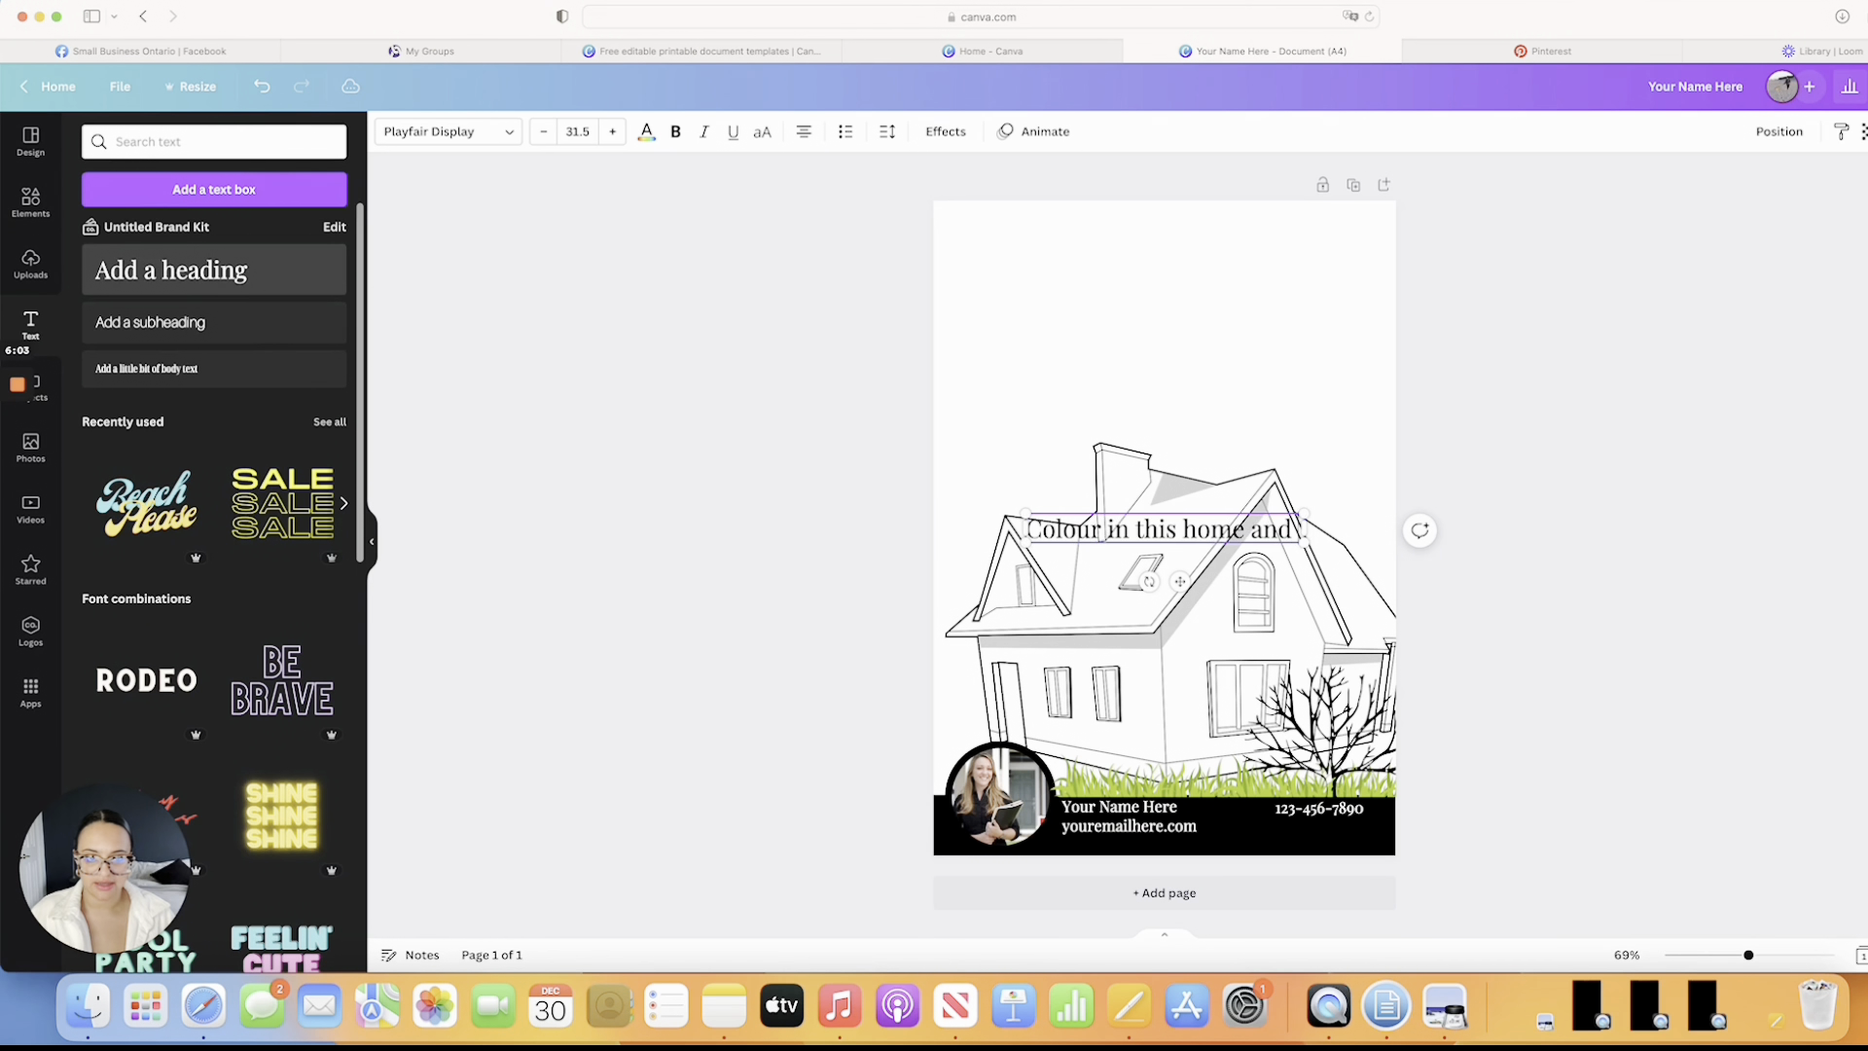
pyautogui.write(' make it your own!')
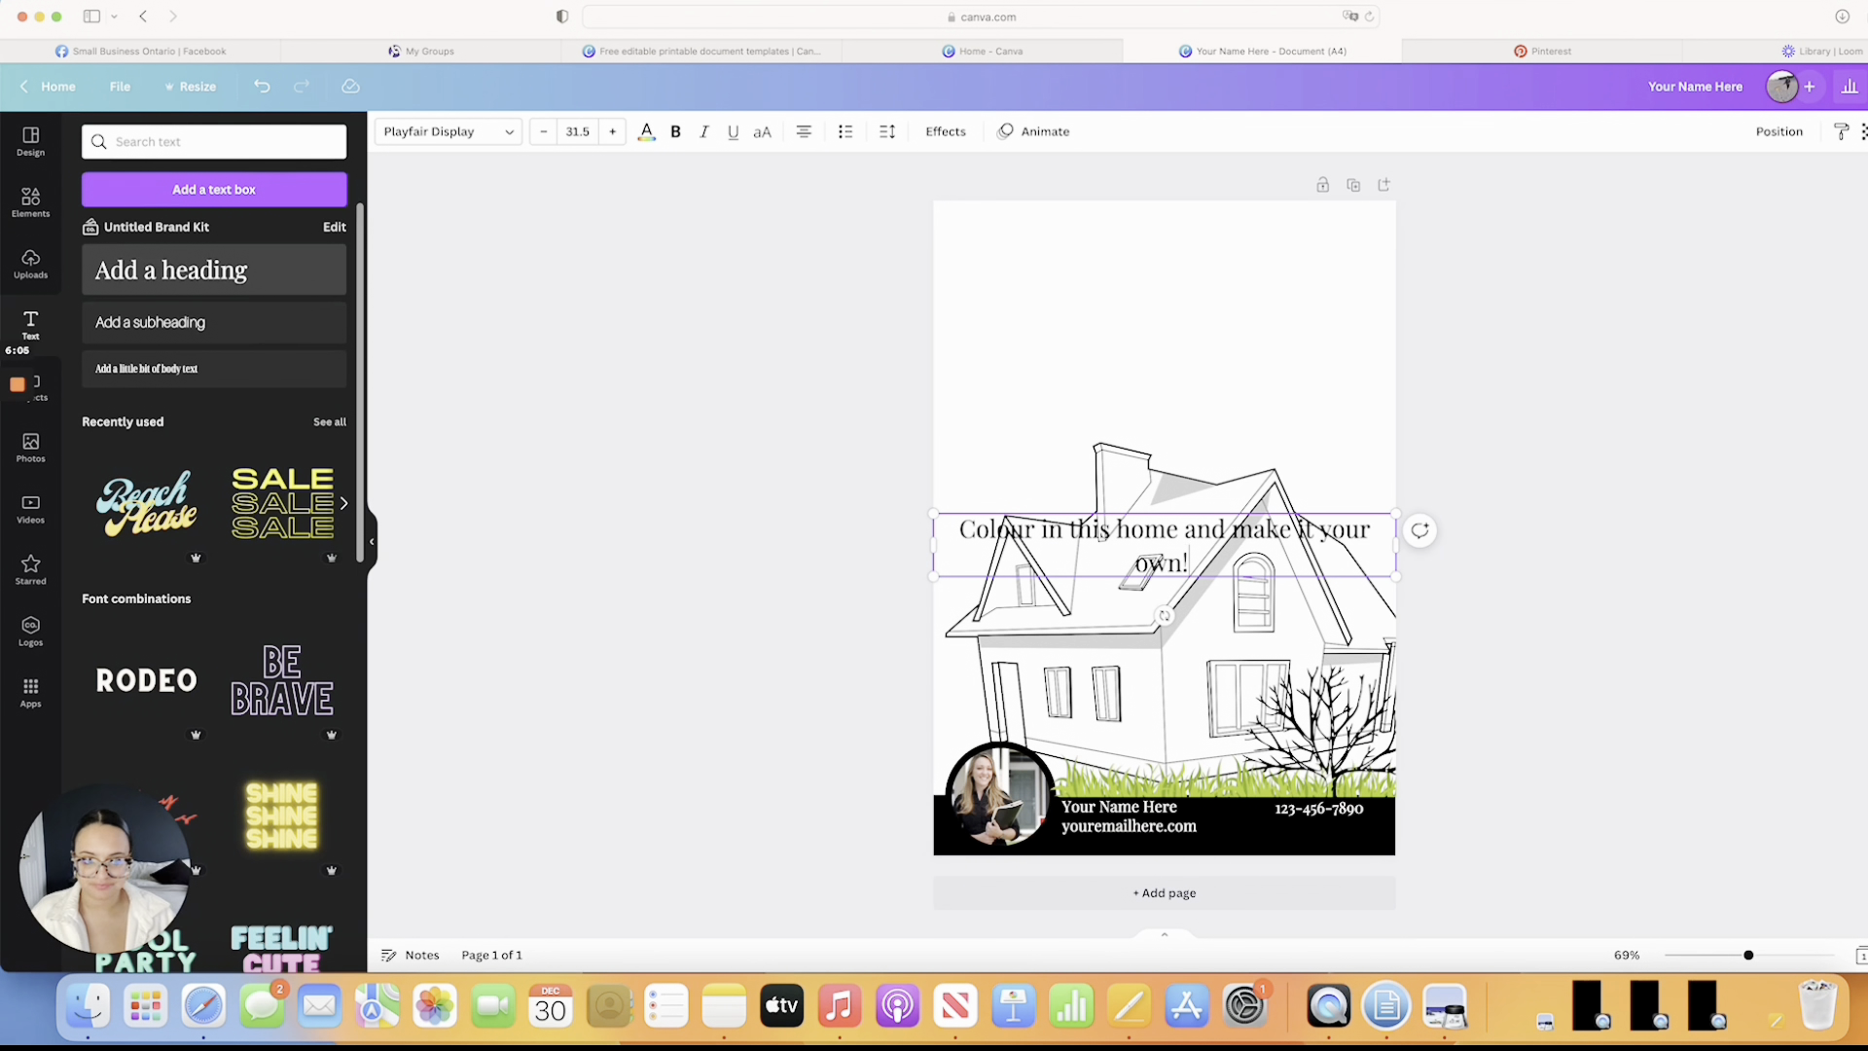
# Reduce the heading to size 25.6 so it fits on one line and move it near the top of the page
pyautogui.moveTo(1396, 545)
pyautogui.mouseDown()
pyautogui.moveTo(1468, 542)
pyautogui.moveTo(1371, 537)
pyautogui.mouseUp()
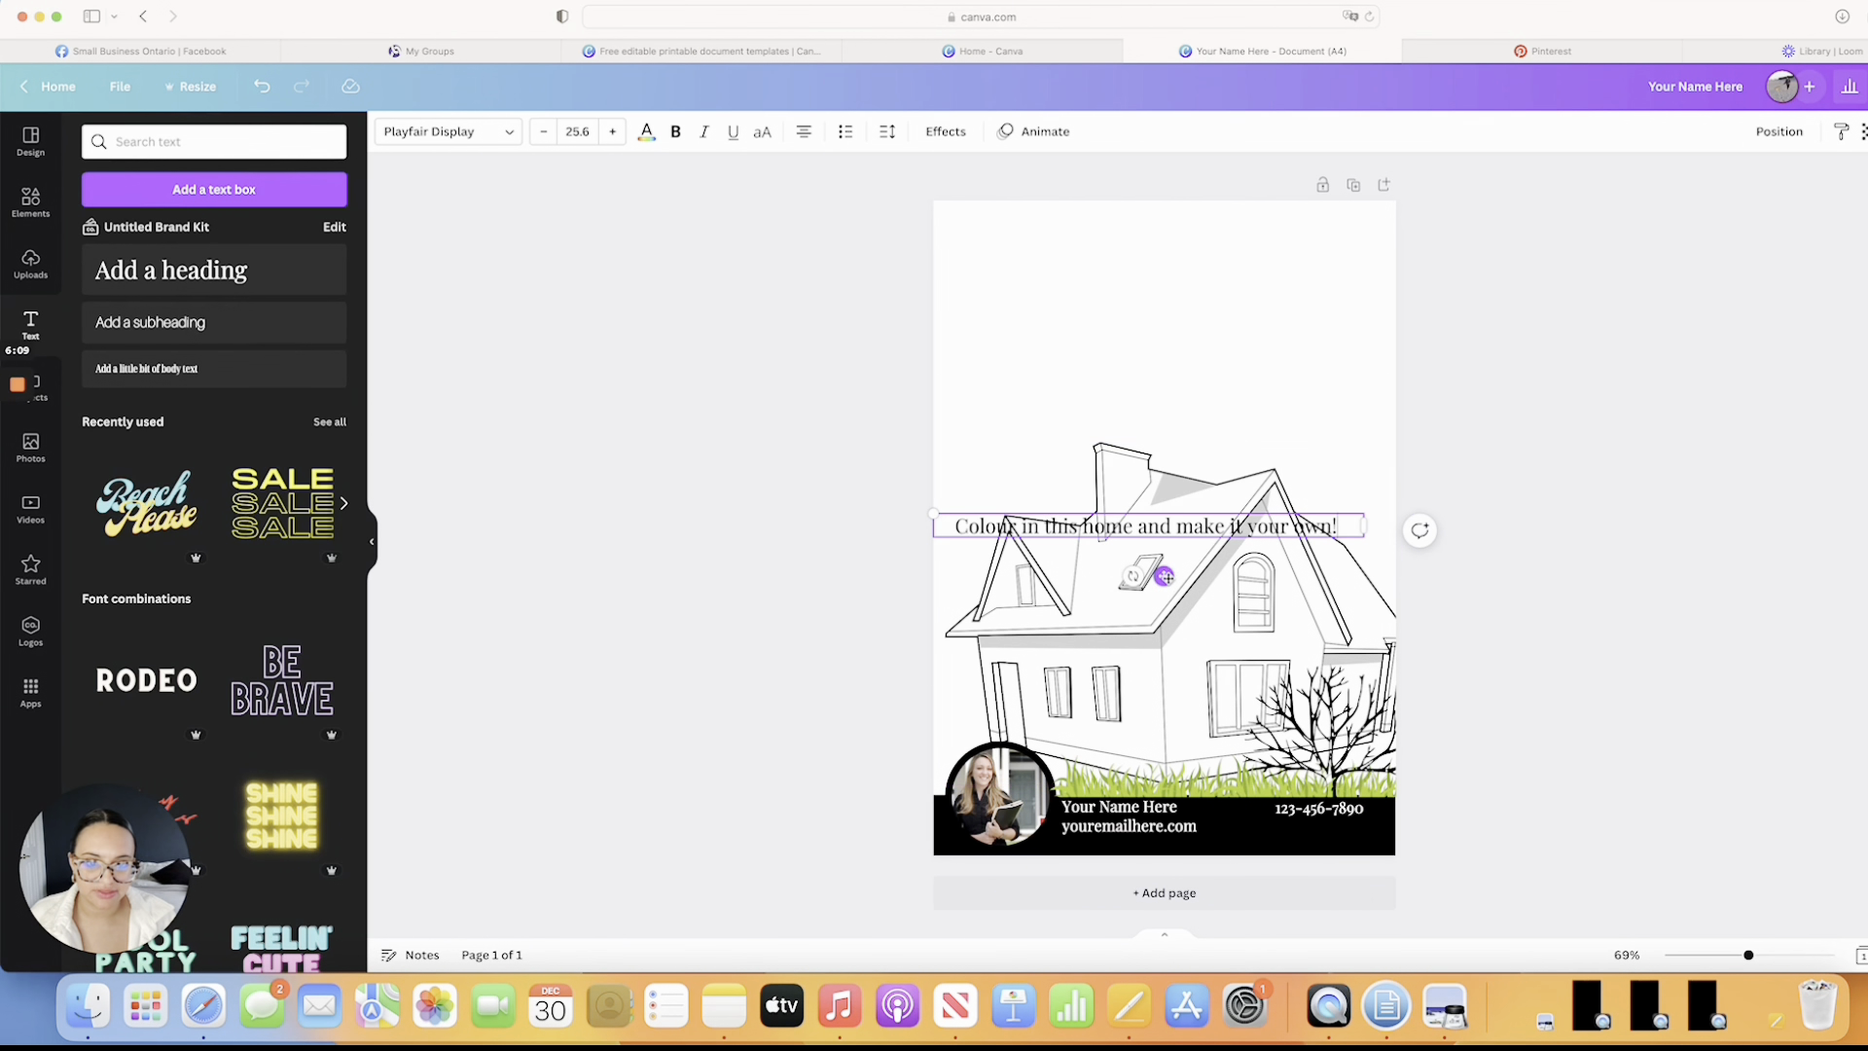
pyautogui.moveTo(1171, 584); pyautogui.dragTo(1201, 314)
pyautogui.click(748, 391)
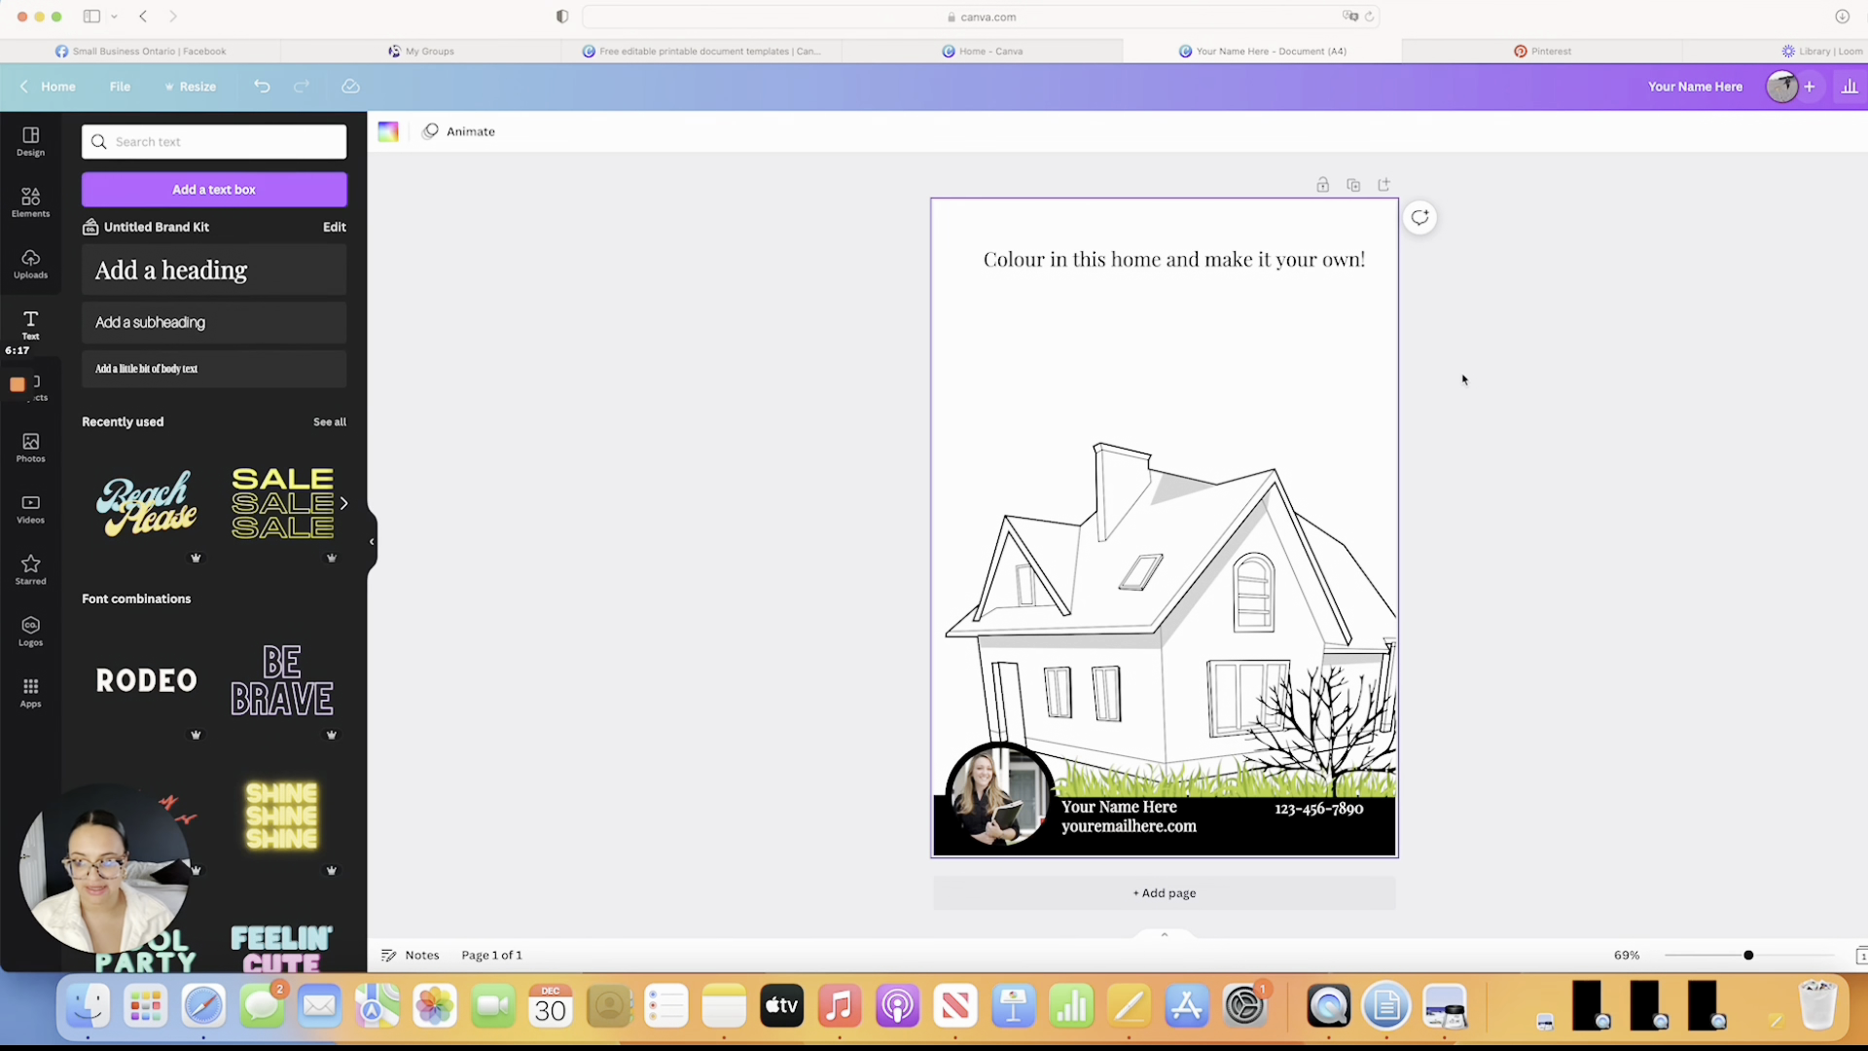
# Add a blank second page and search the document templates for "maze"
pyautogui.click(1383, 185)
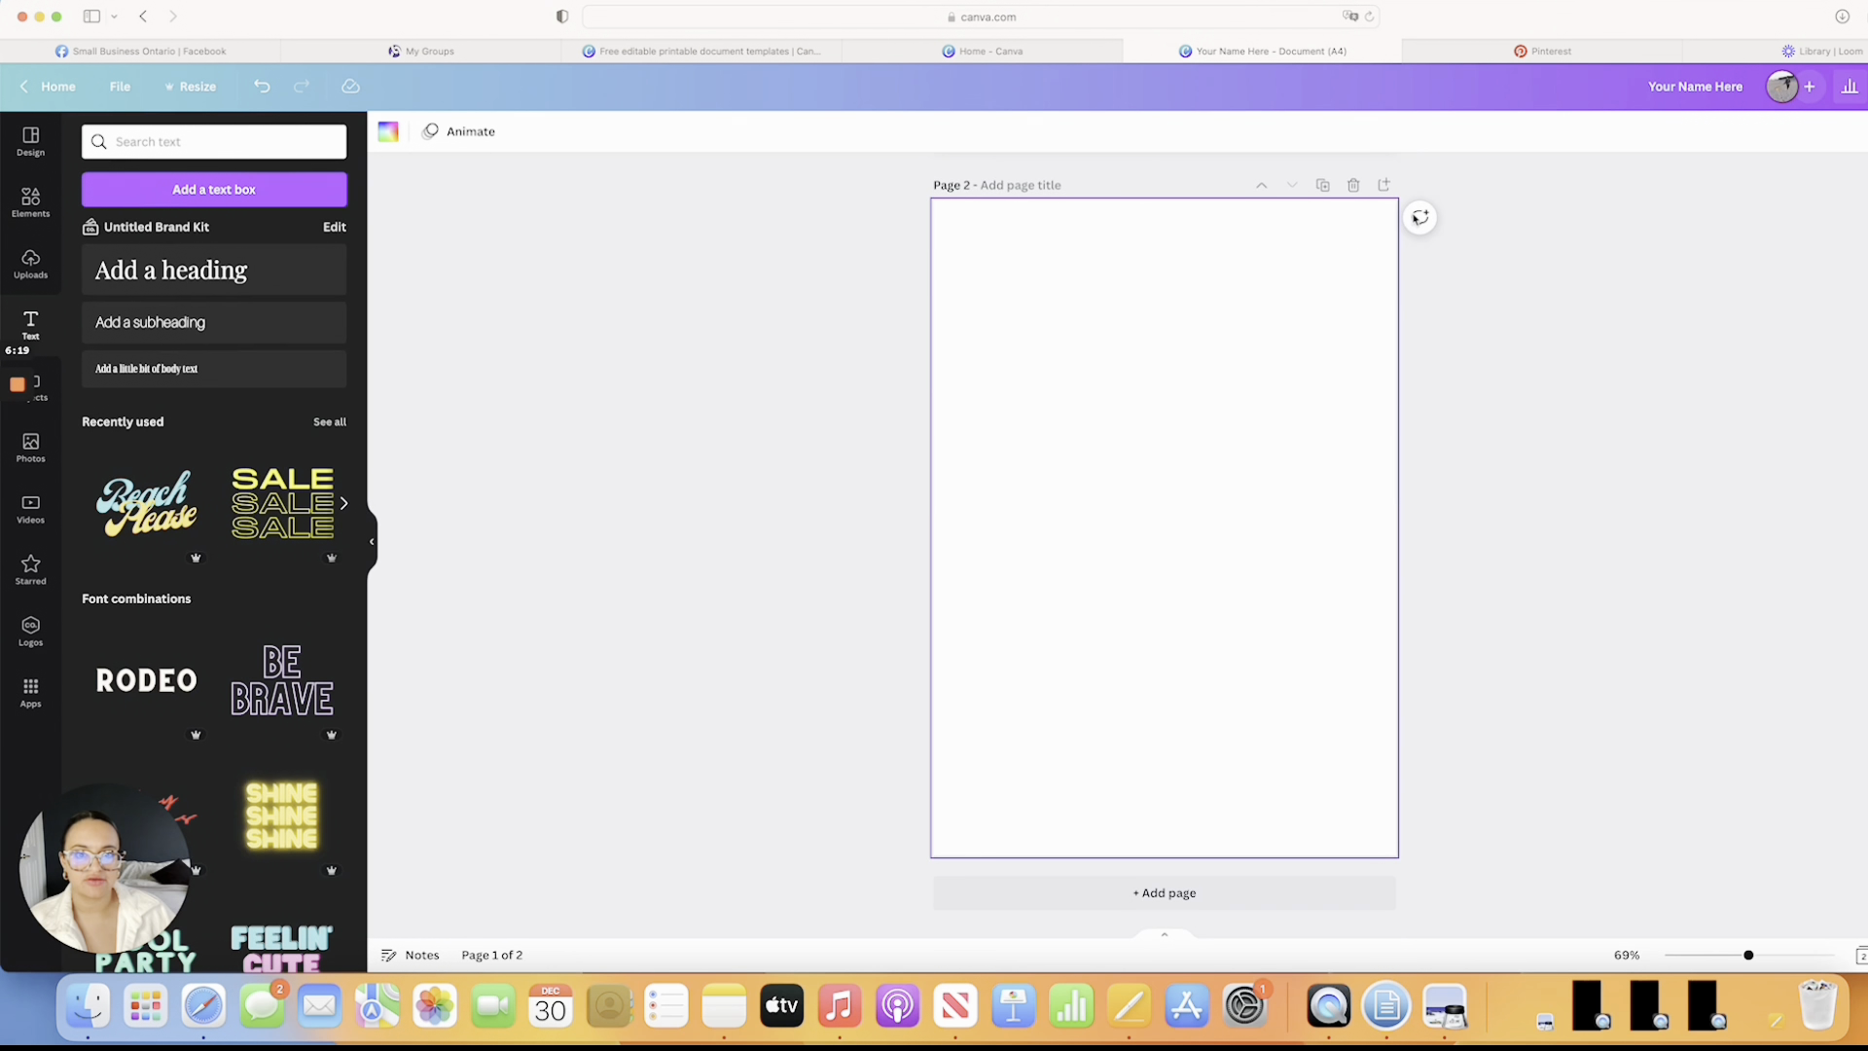
pyautogui.click(50, 148)
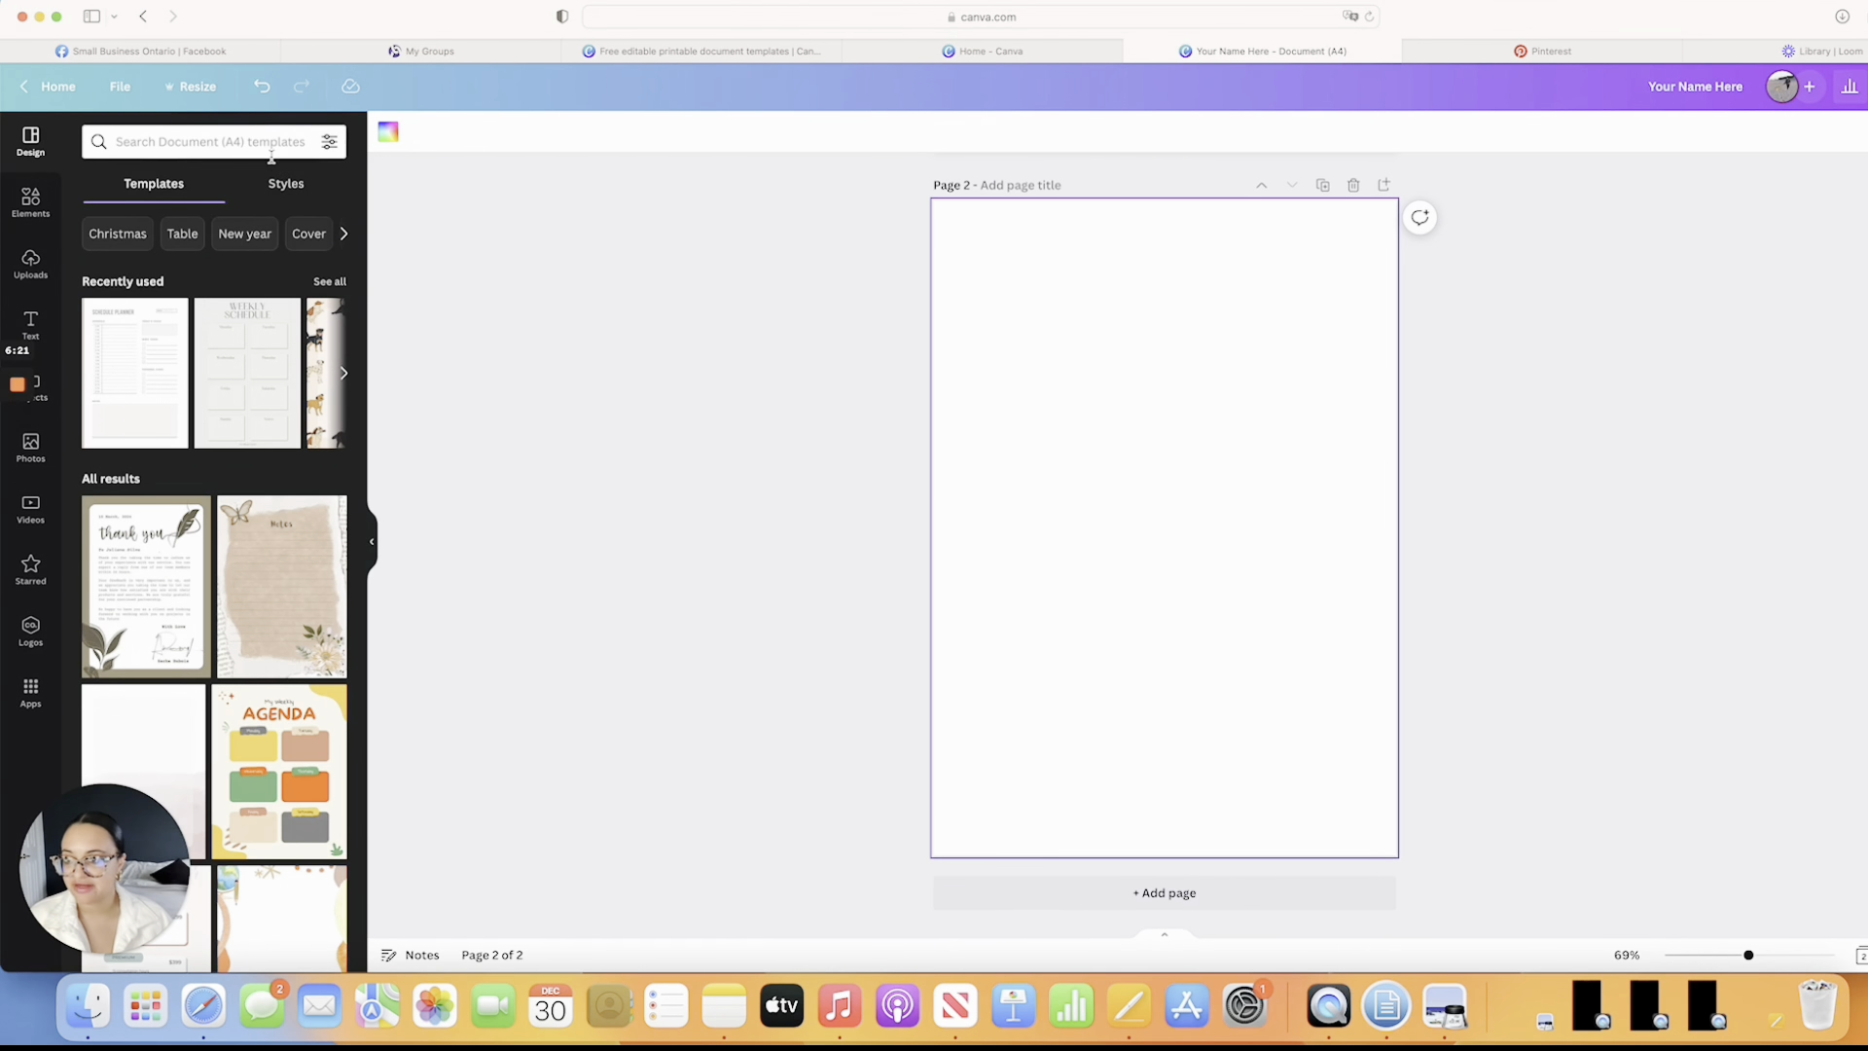
pyautogui.click(186, 142)
pyautogui.write('maze')
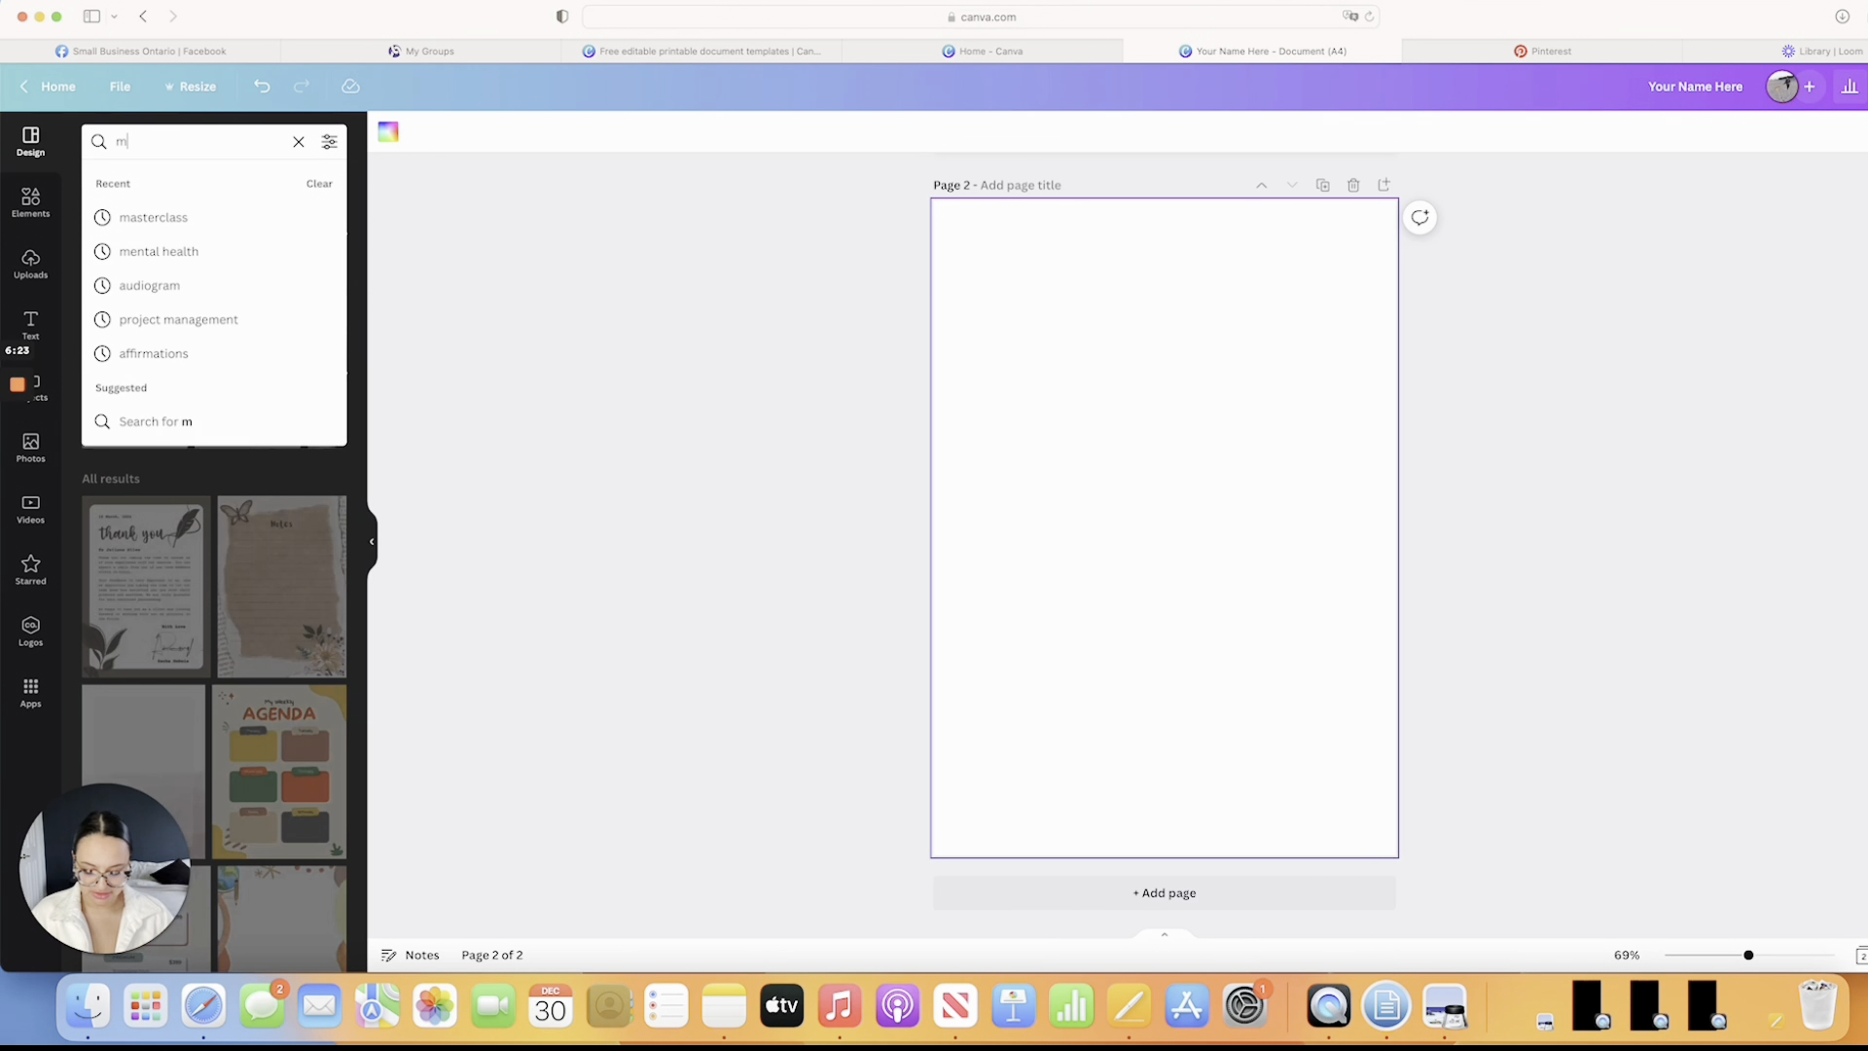
pyautogui.press('Return')
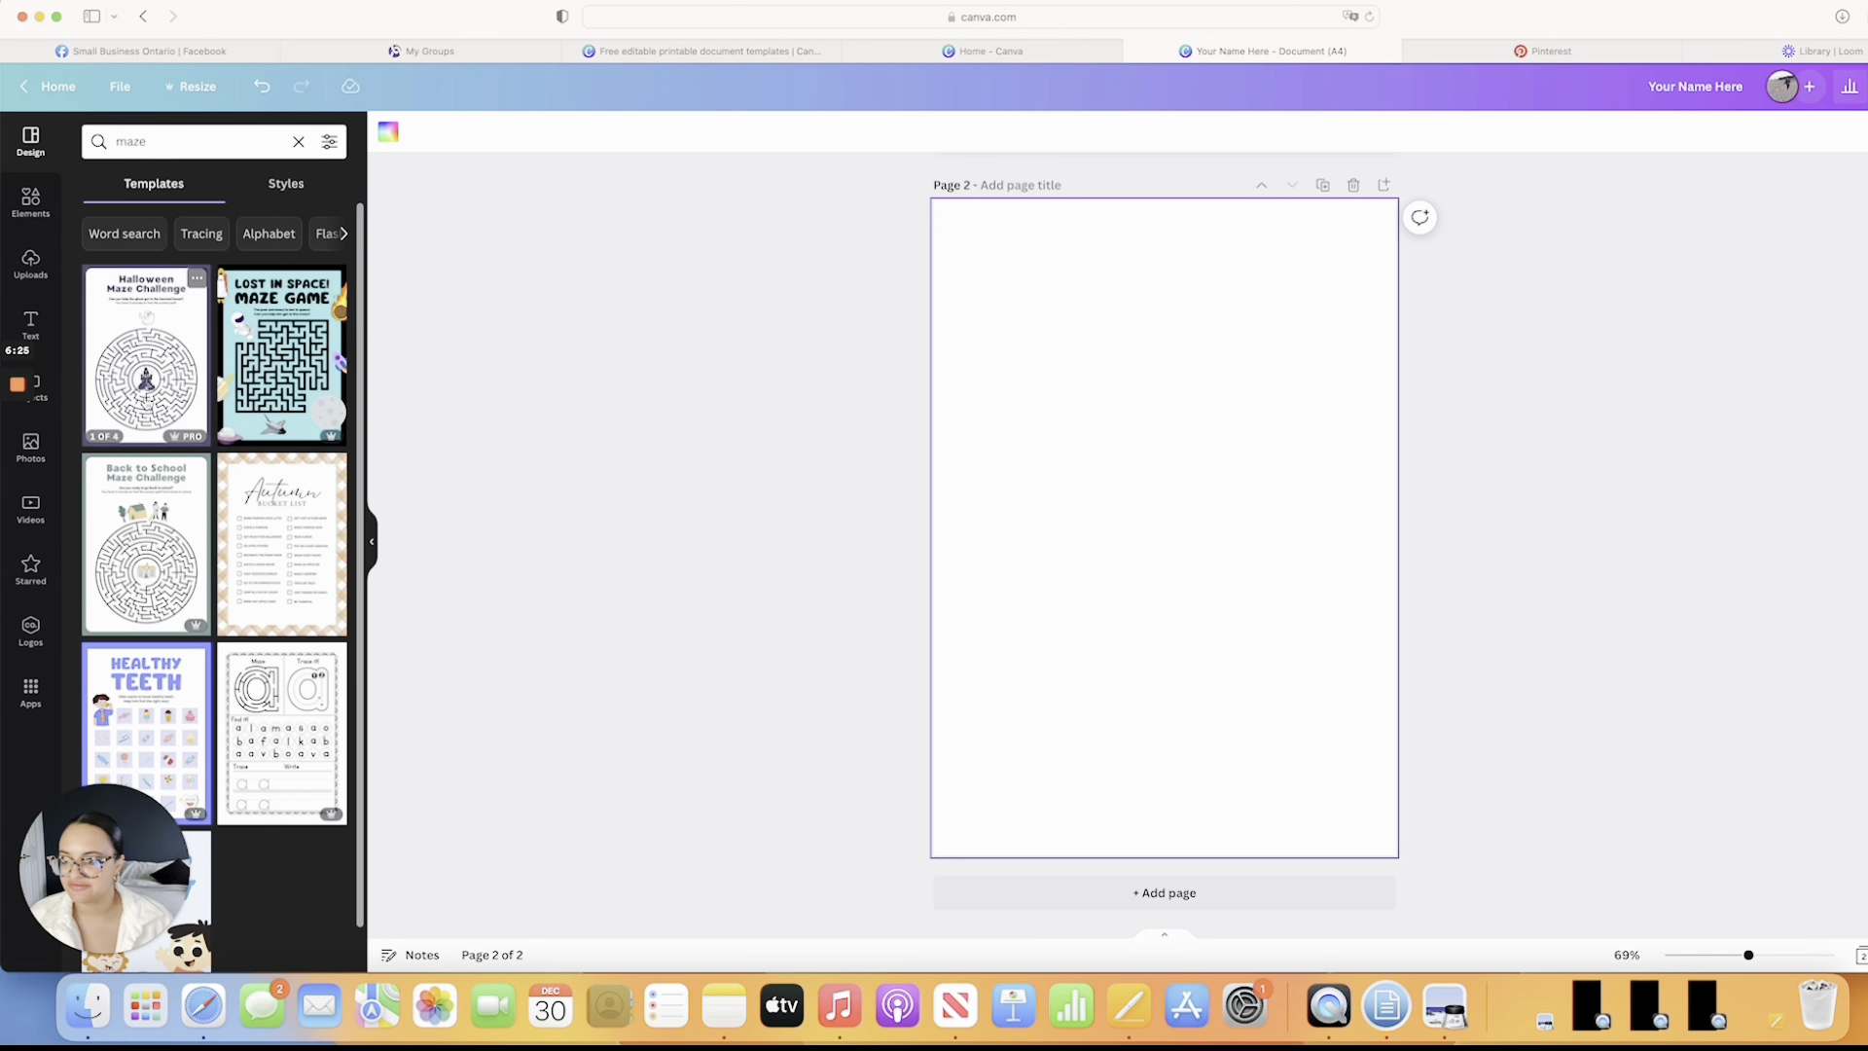
# Apply the green-bordered page of the Green Back to School Maze Challenge Worksheet template to page 2
pyautogui.scroll(-1, 148, 394)
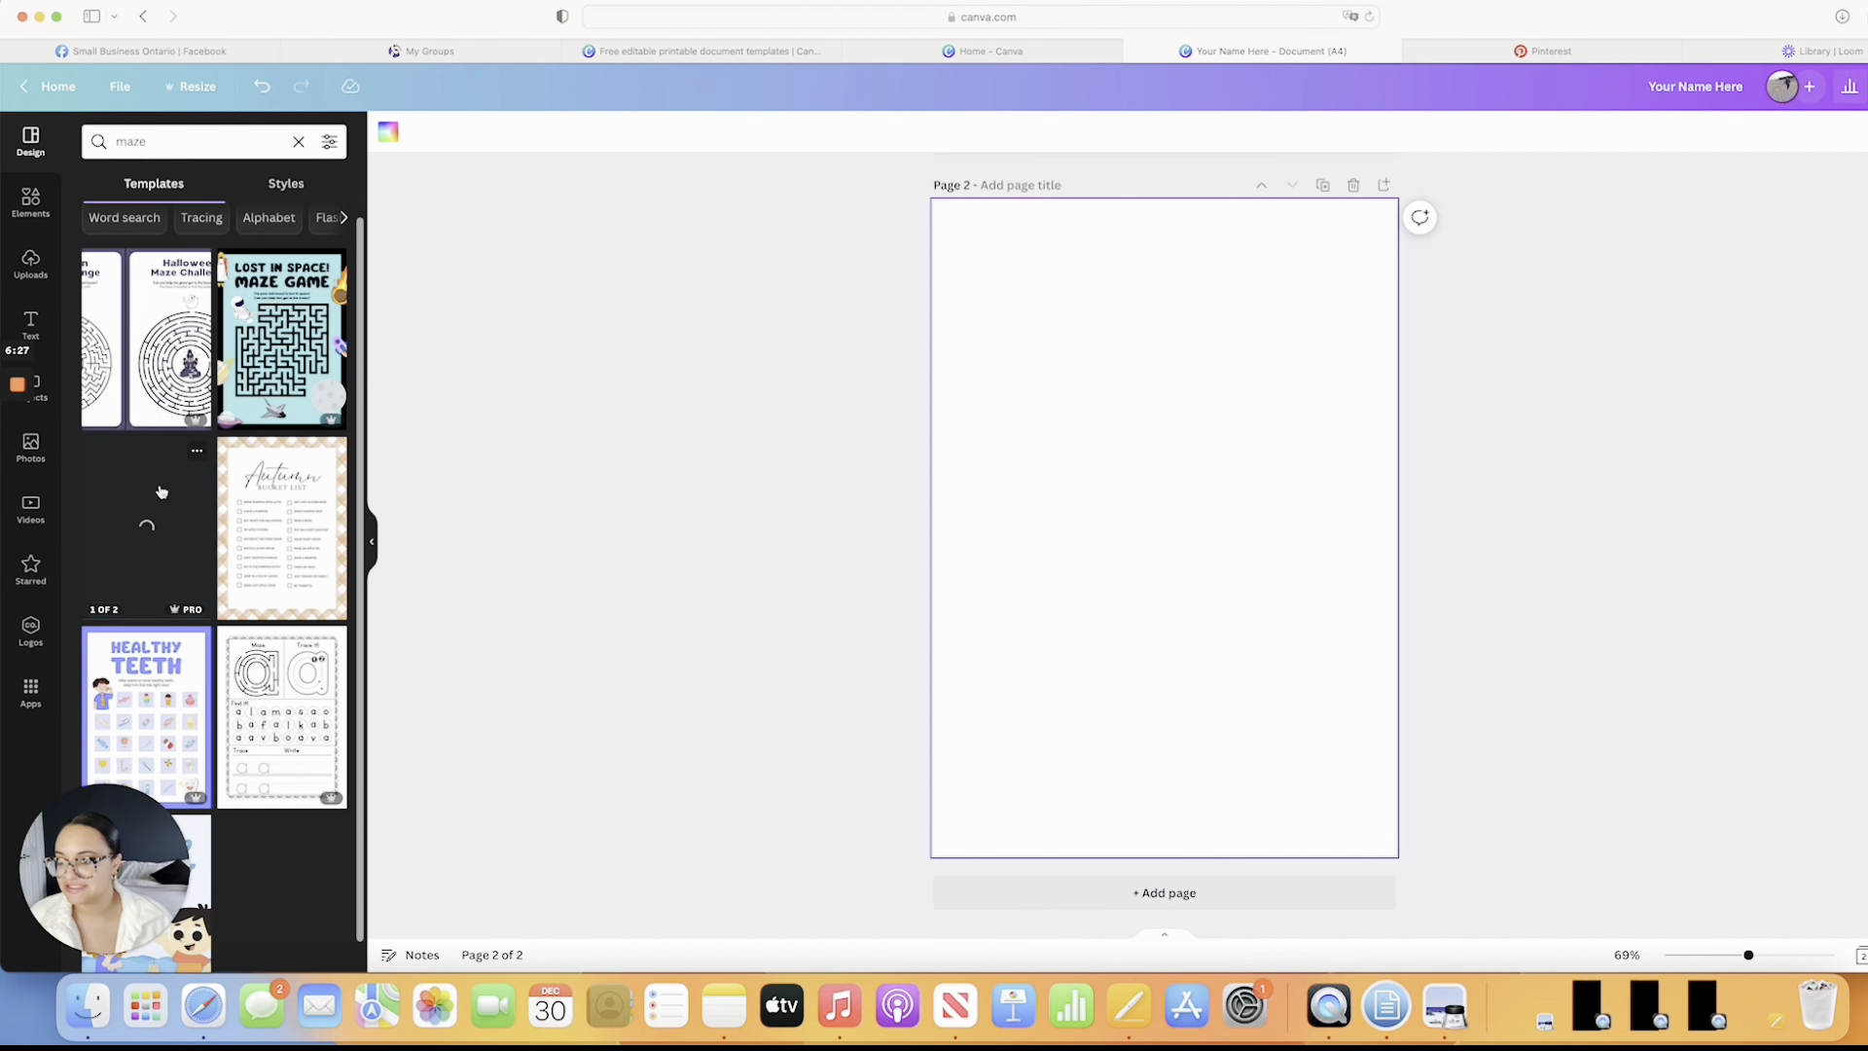
pyautogui.click(151, 494)
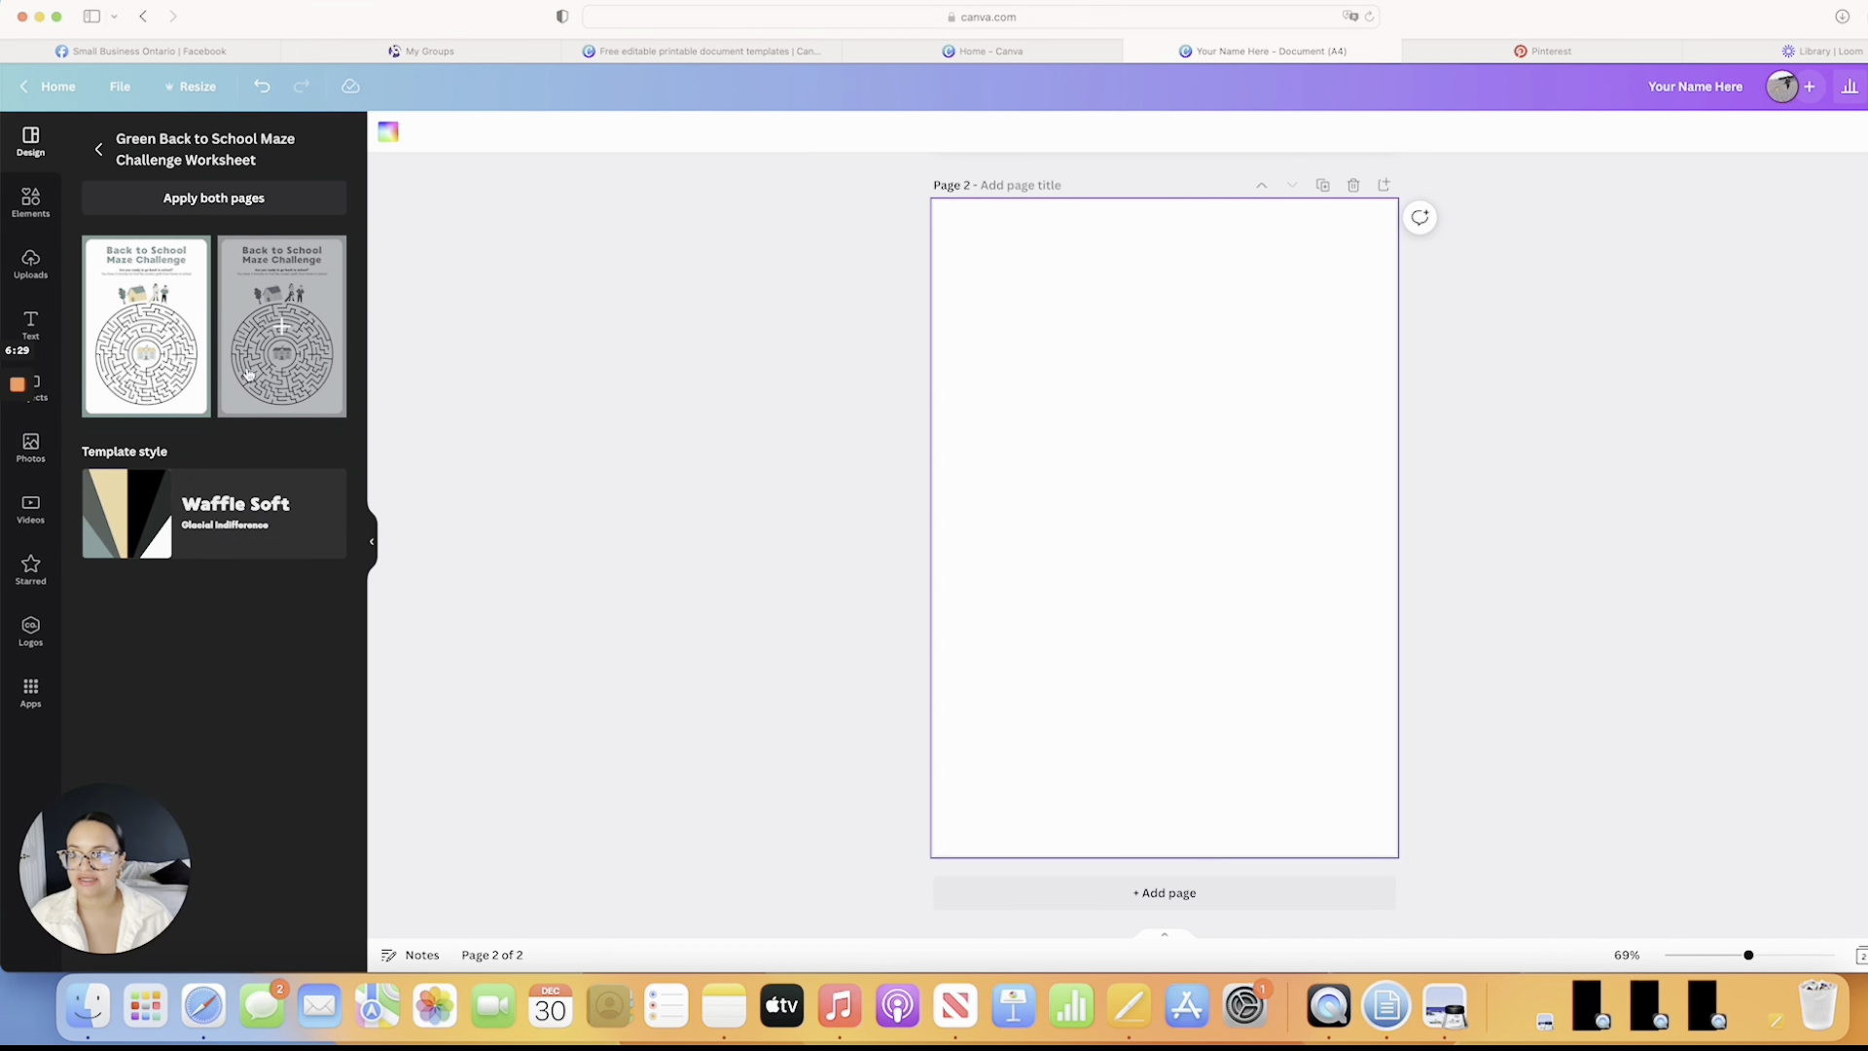
pyautogui.click(94, 341)
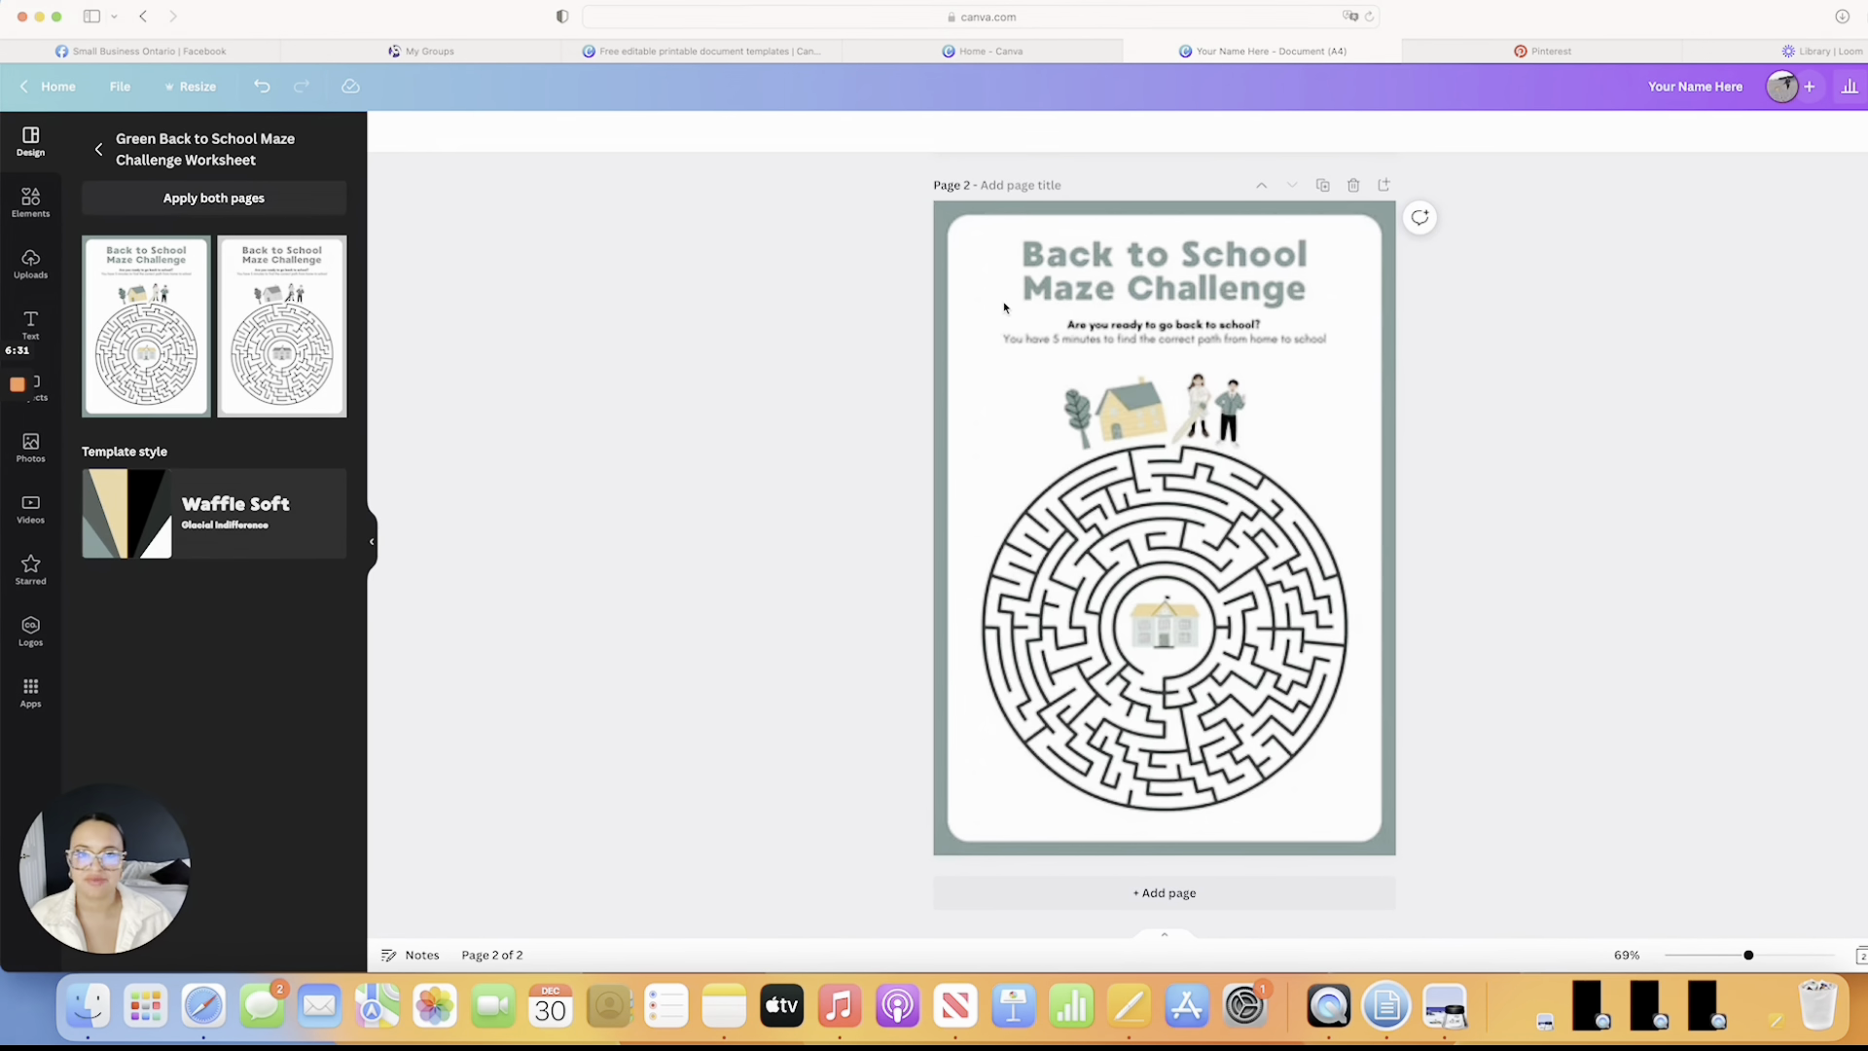
# Recolour page 2's background to the black brand colour and the circular maze to the taupe photo colour
pyautogui.click(388, 132)
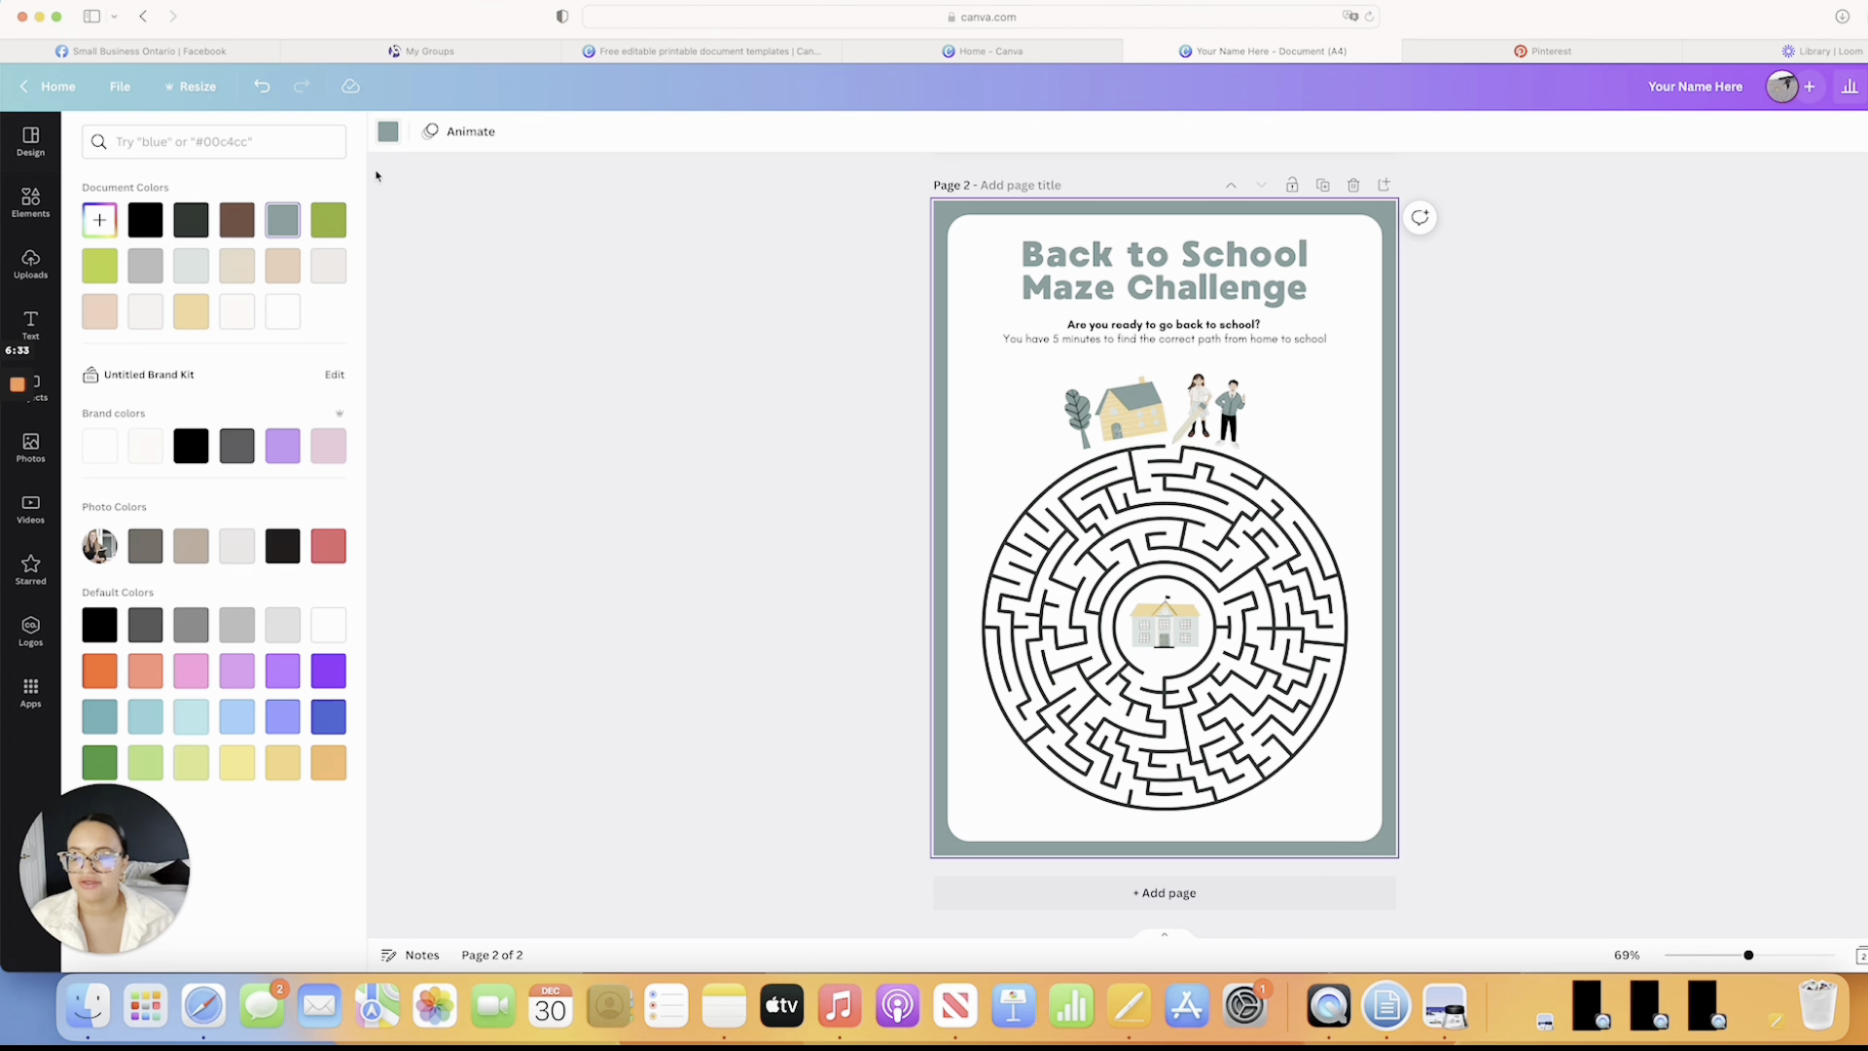
pyautogui.click(199, 449)
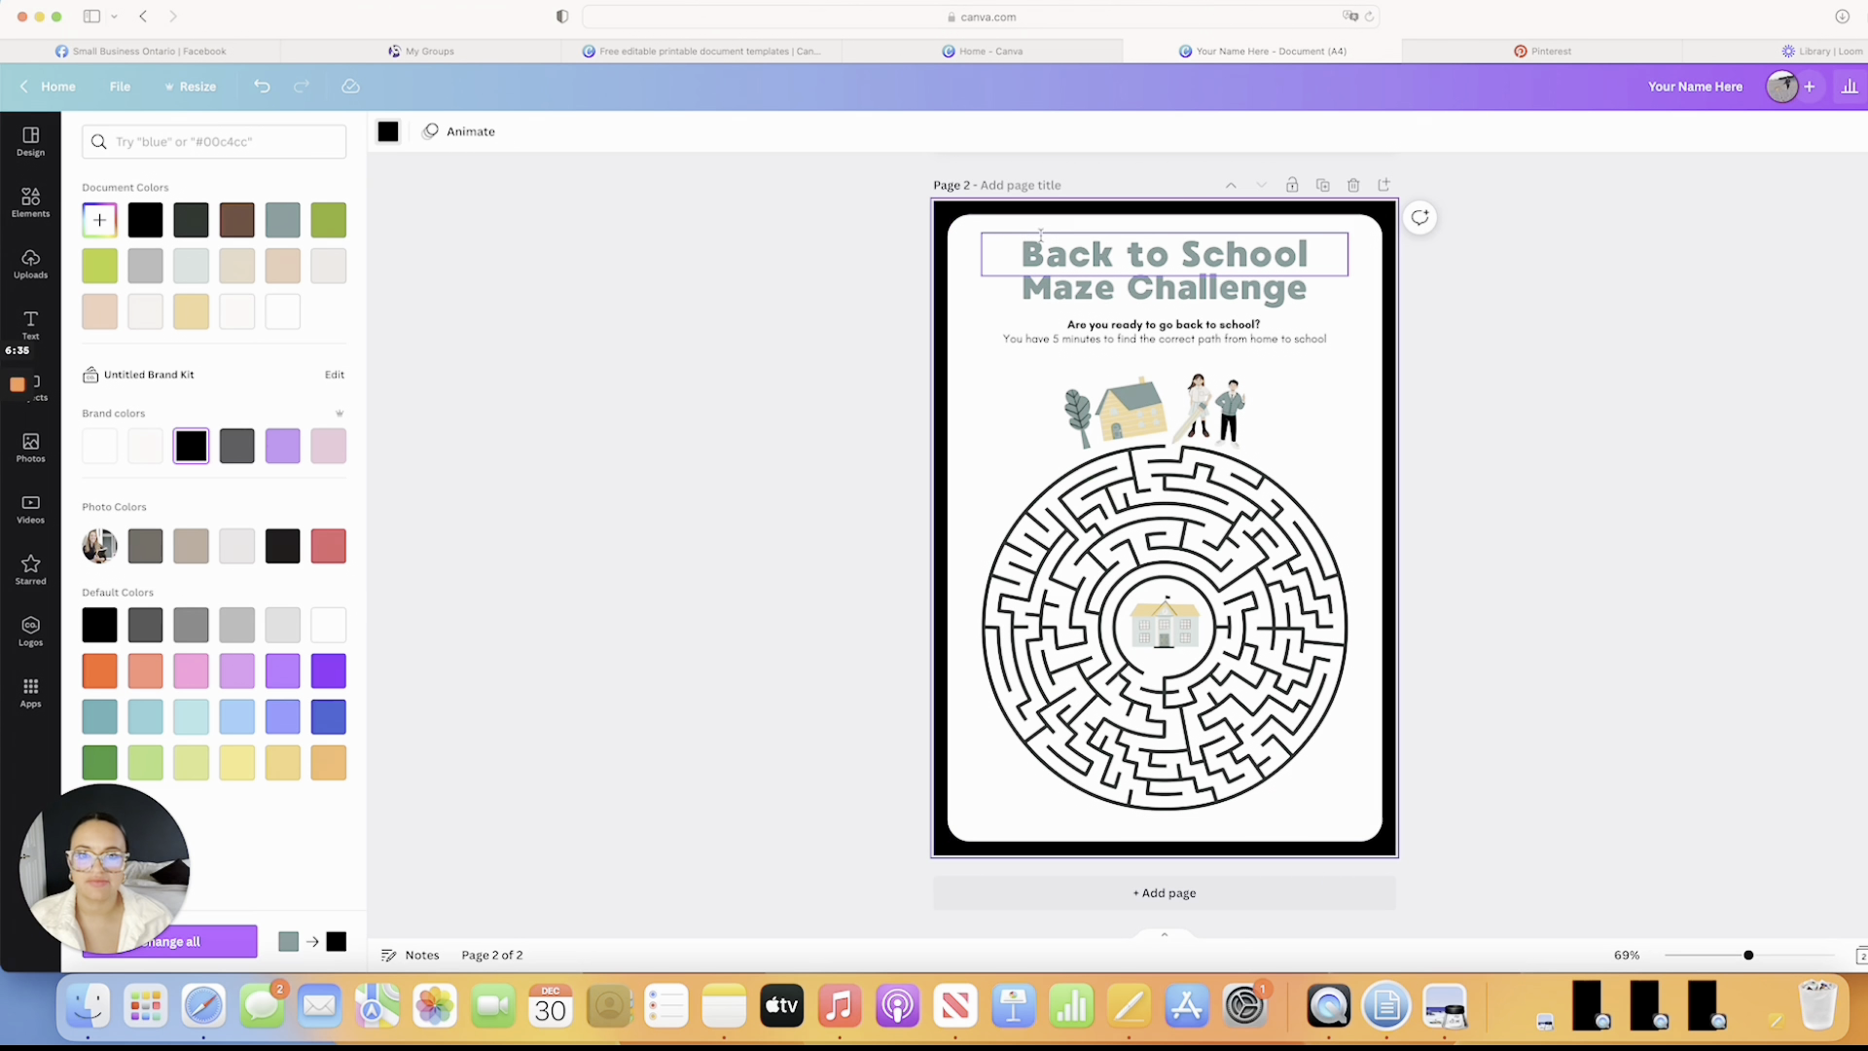
pyautogui.click(1150, 576)
pyautogui.click(388, 131)
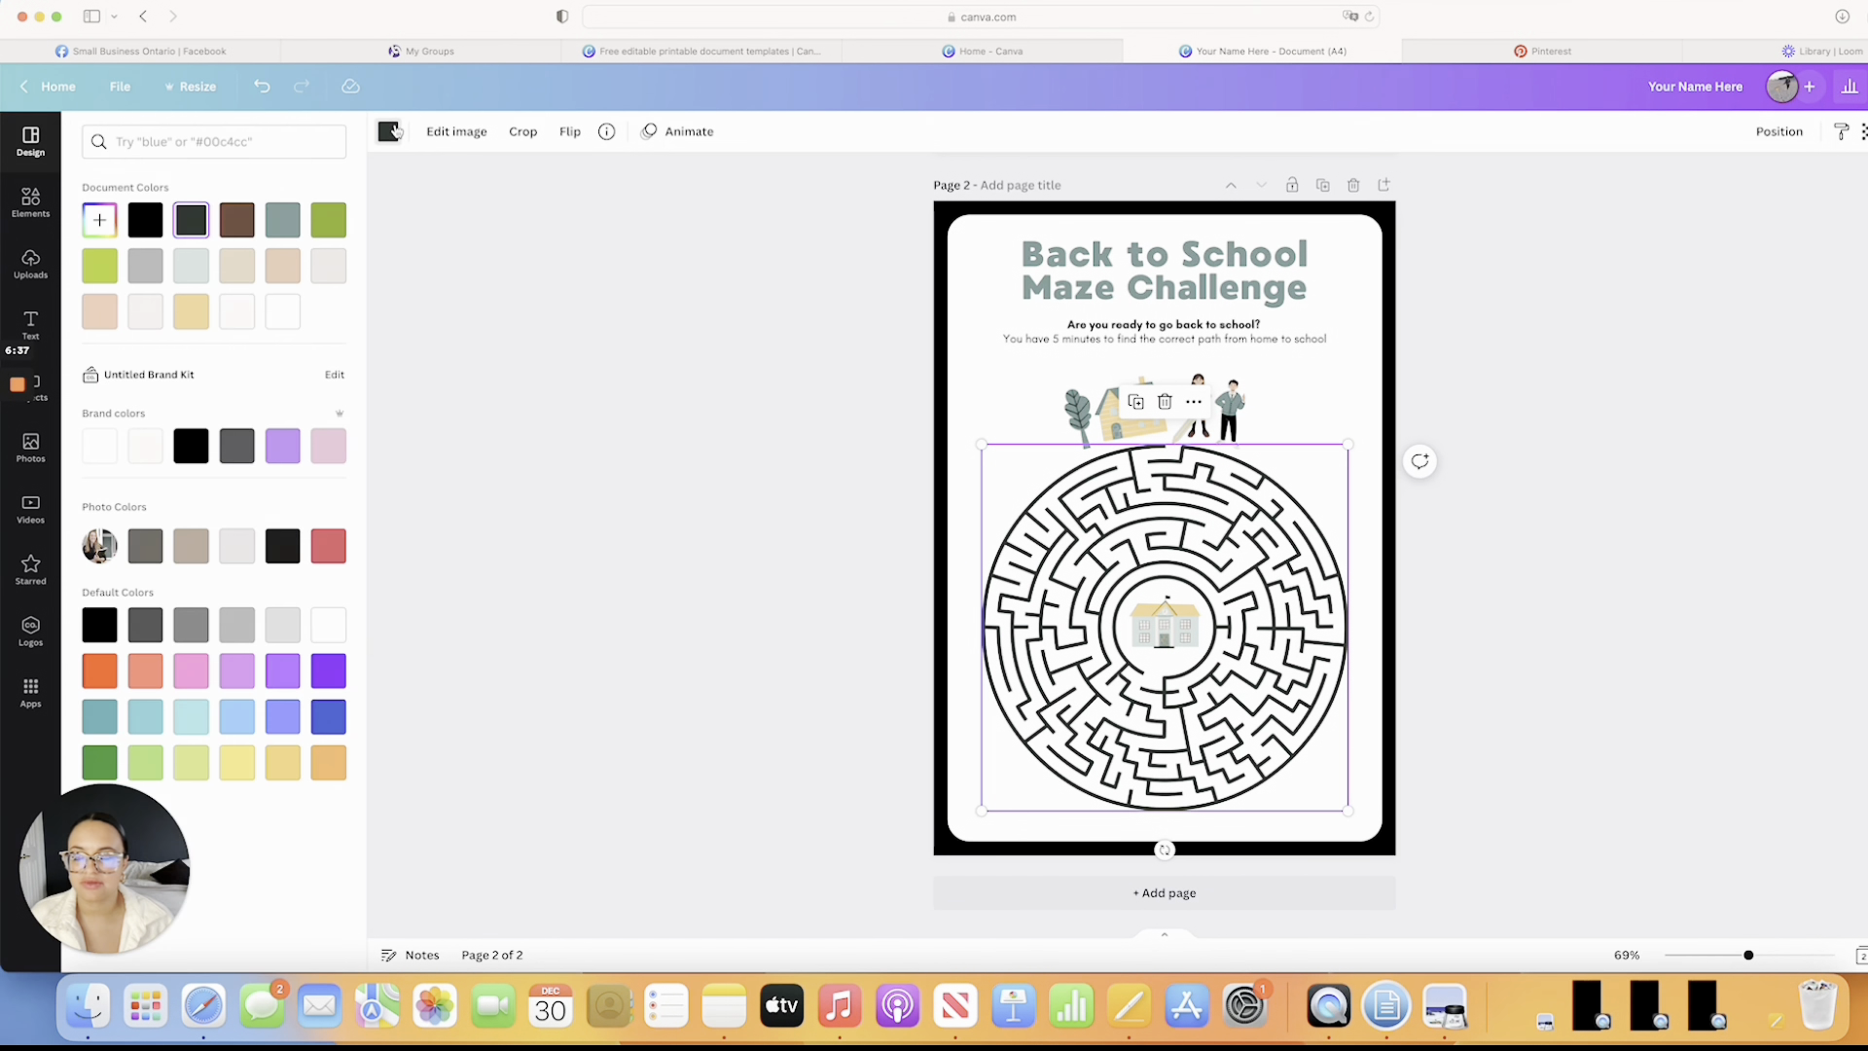
pyautogui.click(190, 546)
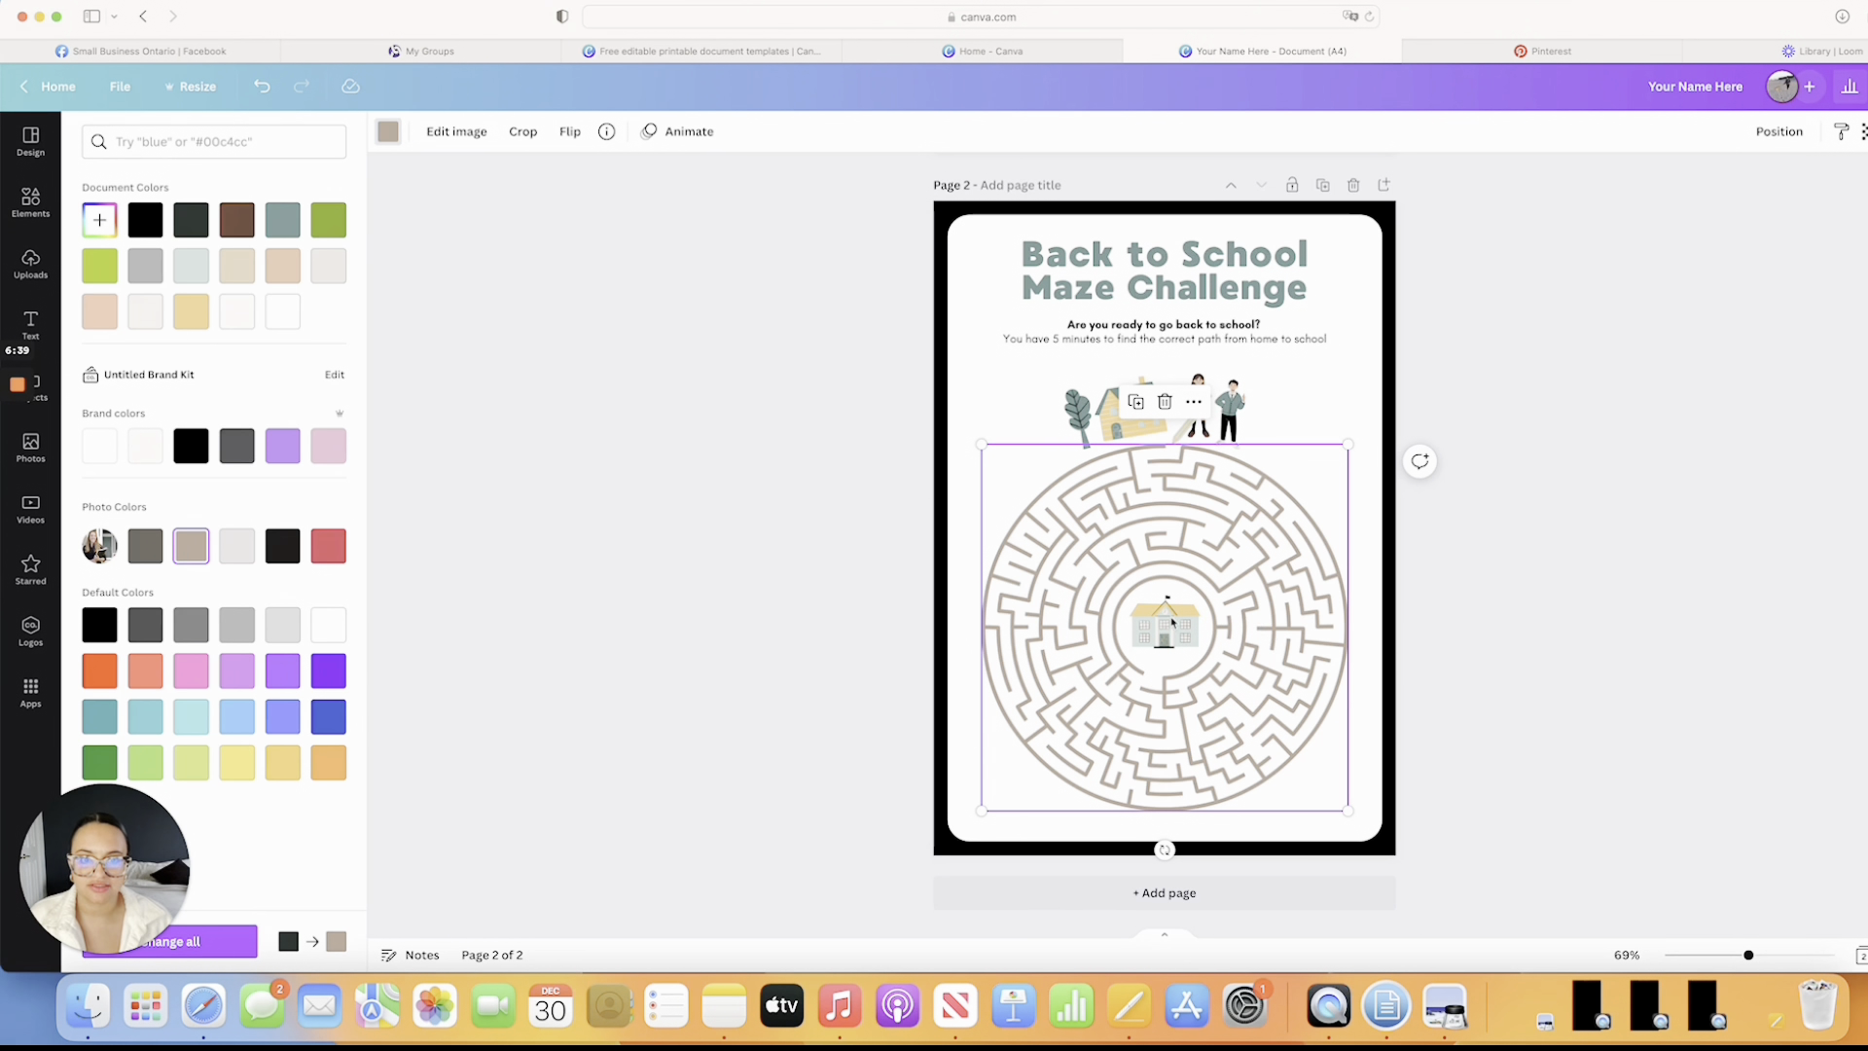
# Delete the school building from the maze's centre and search the graphics for "key"
pyautogui.click(840, 452)
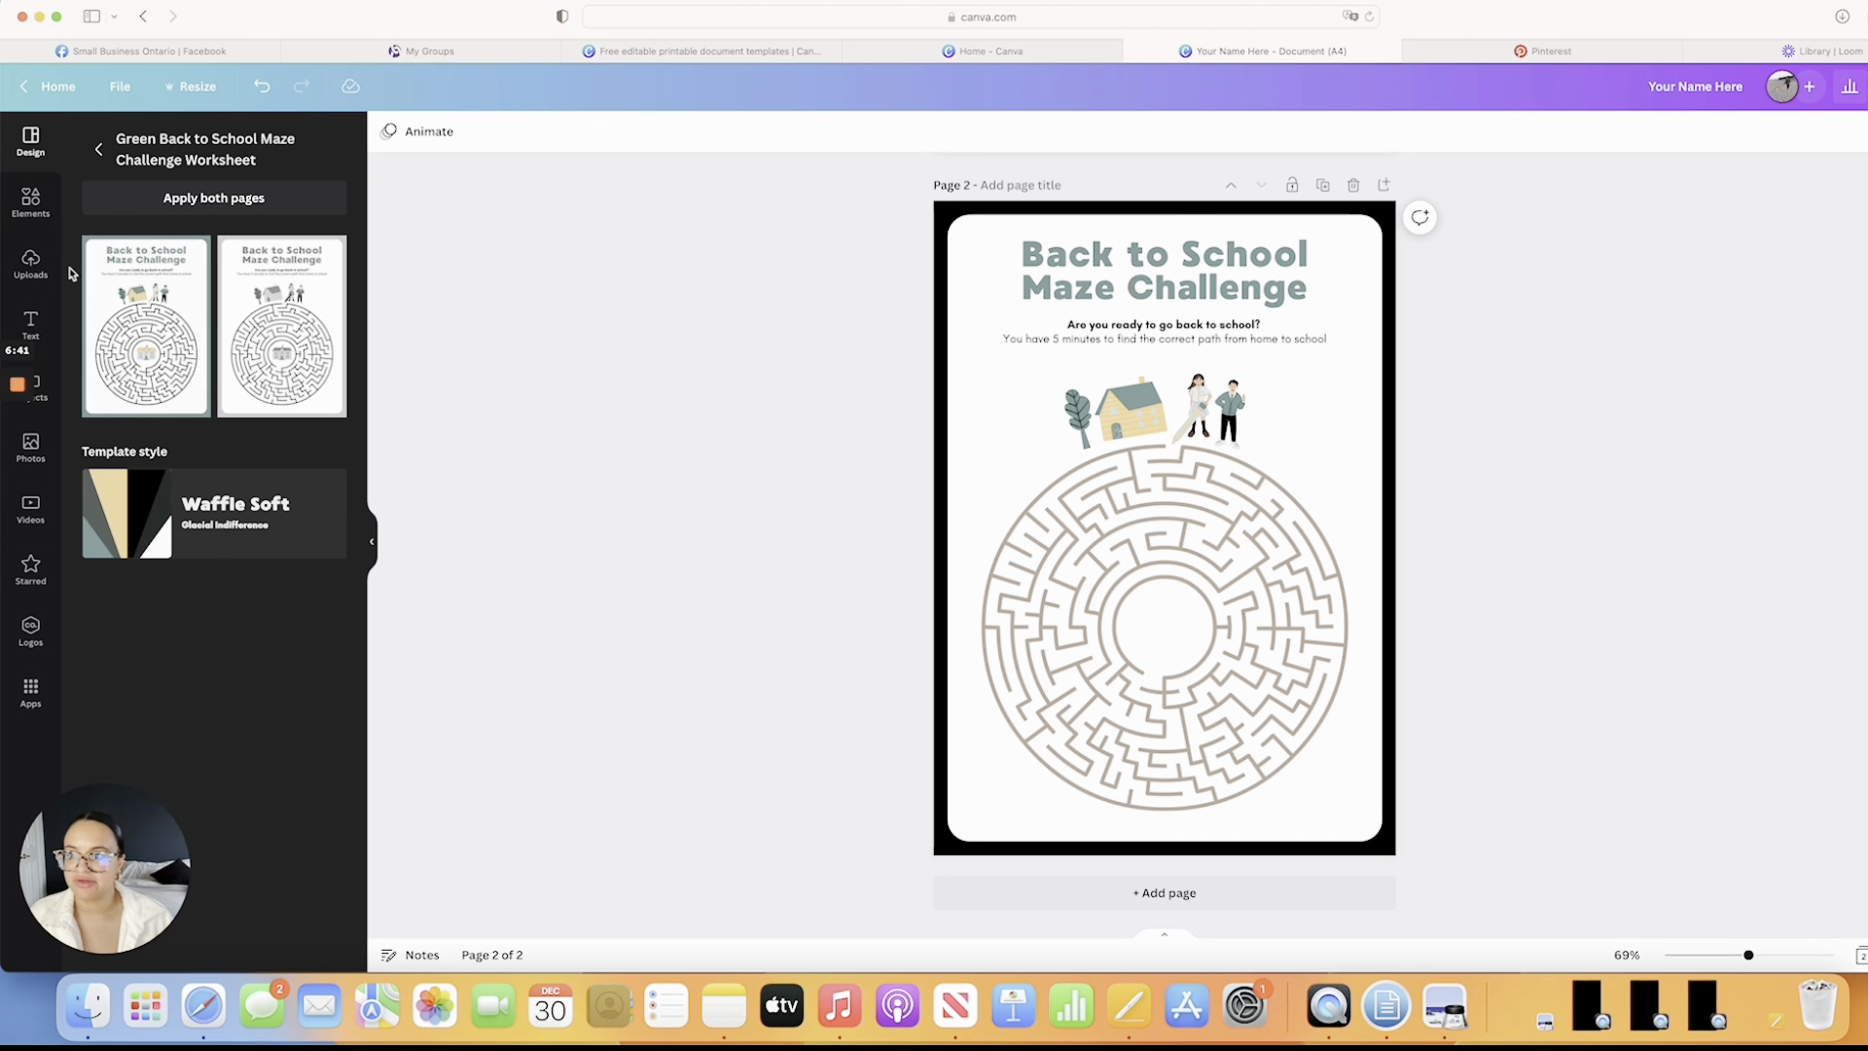
pyautogui.click(30, 202)
pyautogui.click(165, 143)
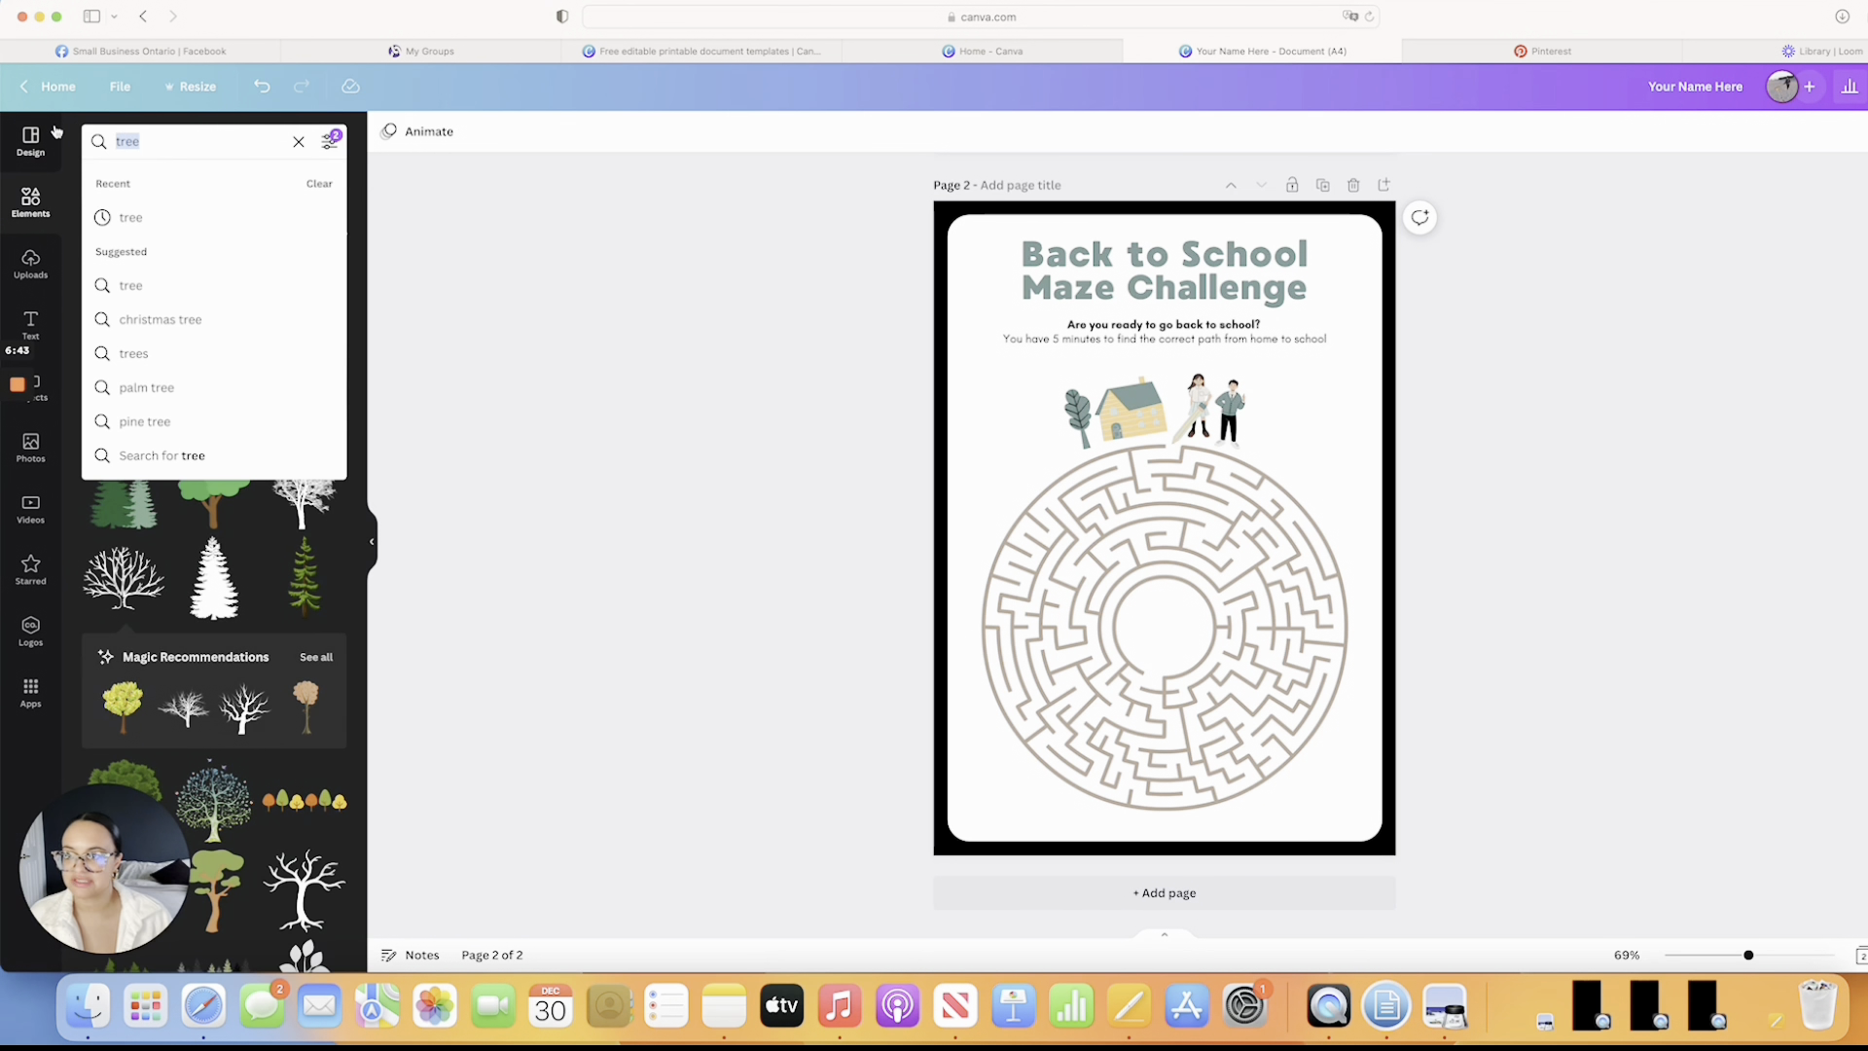
pyautogui.press('BackSpace')
pyautogui.press('BackSpace')
pyautogui.press('BackSpace')
pyautogui.press('BackSpace')
pyautogui.write('key')
pyautogui.press('Return')
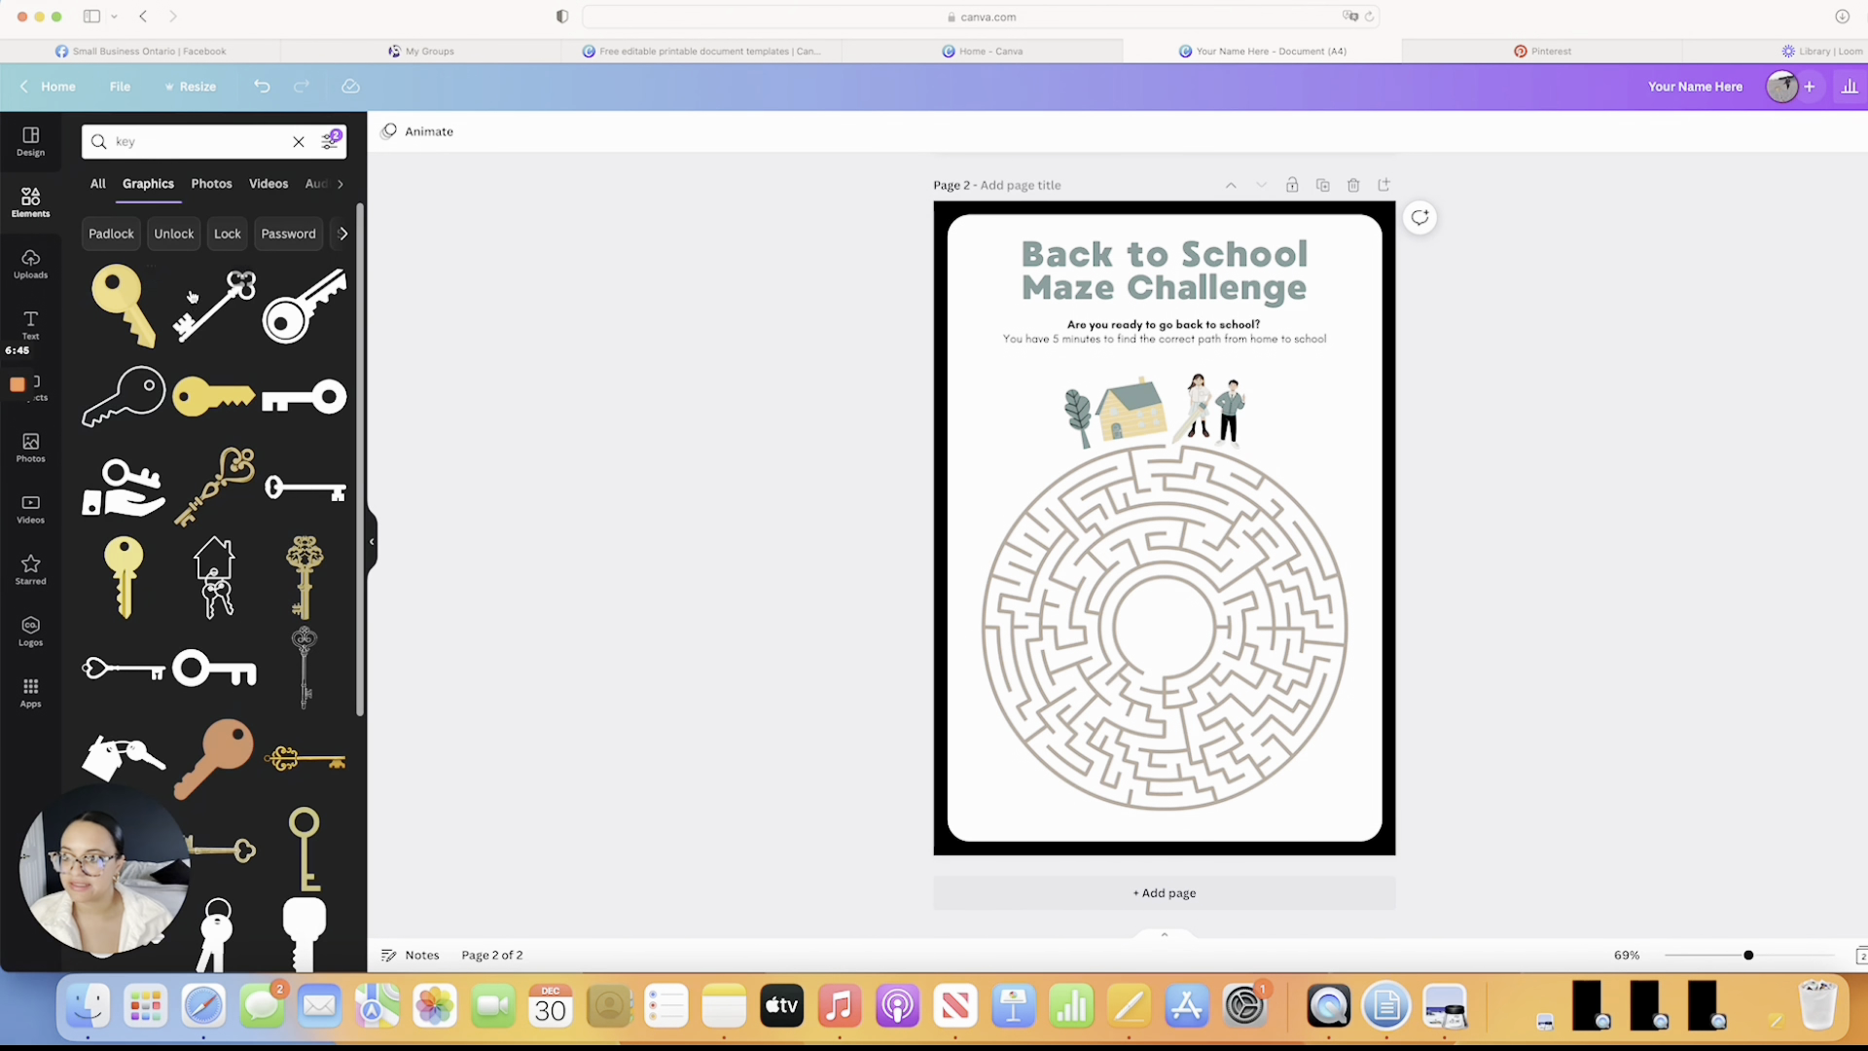
# Add the bold black diagonal key graphic and shrink it to fit inside the maze's central circle
pyautogui.click(279, 324)
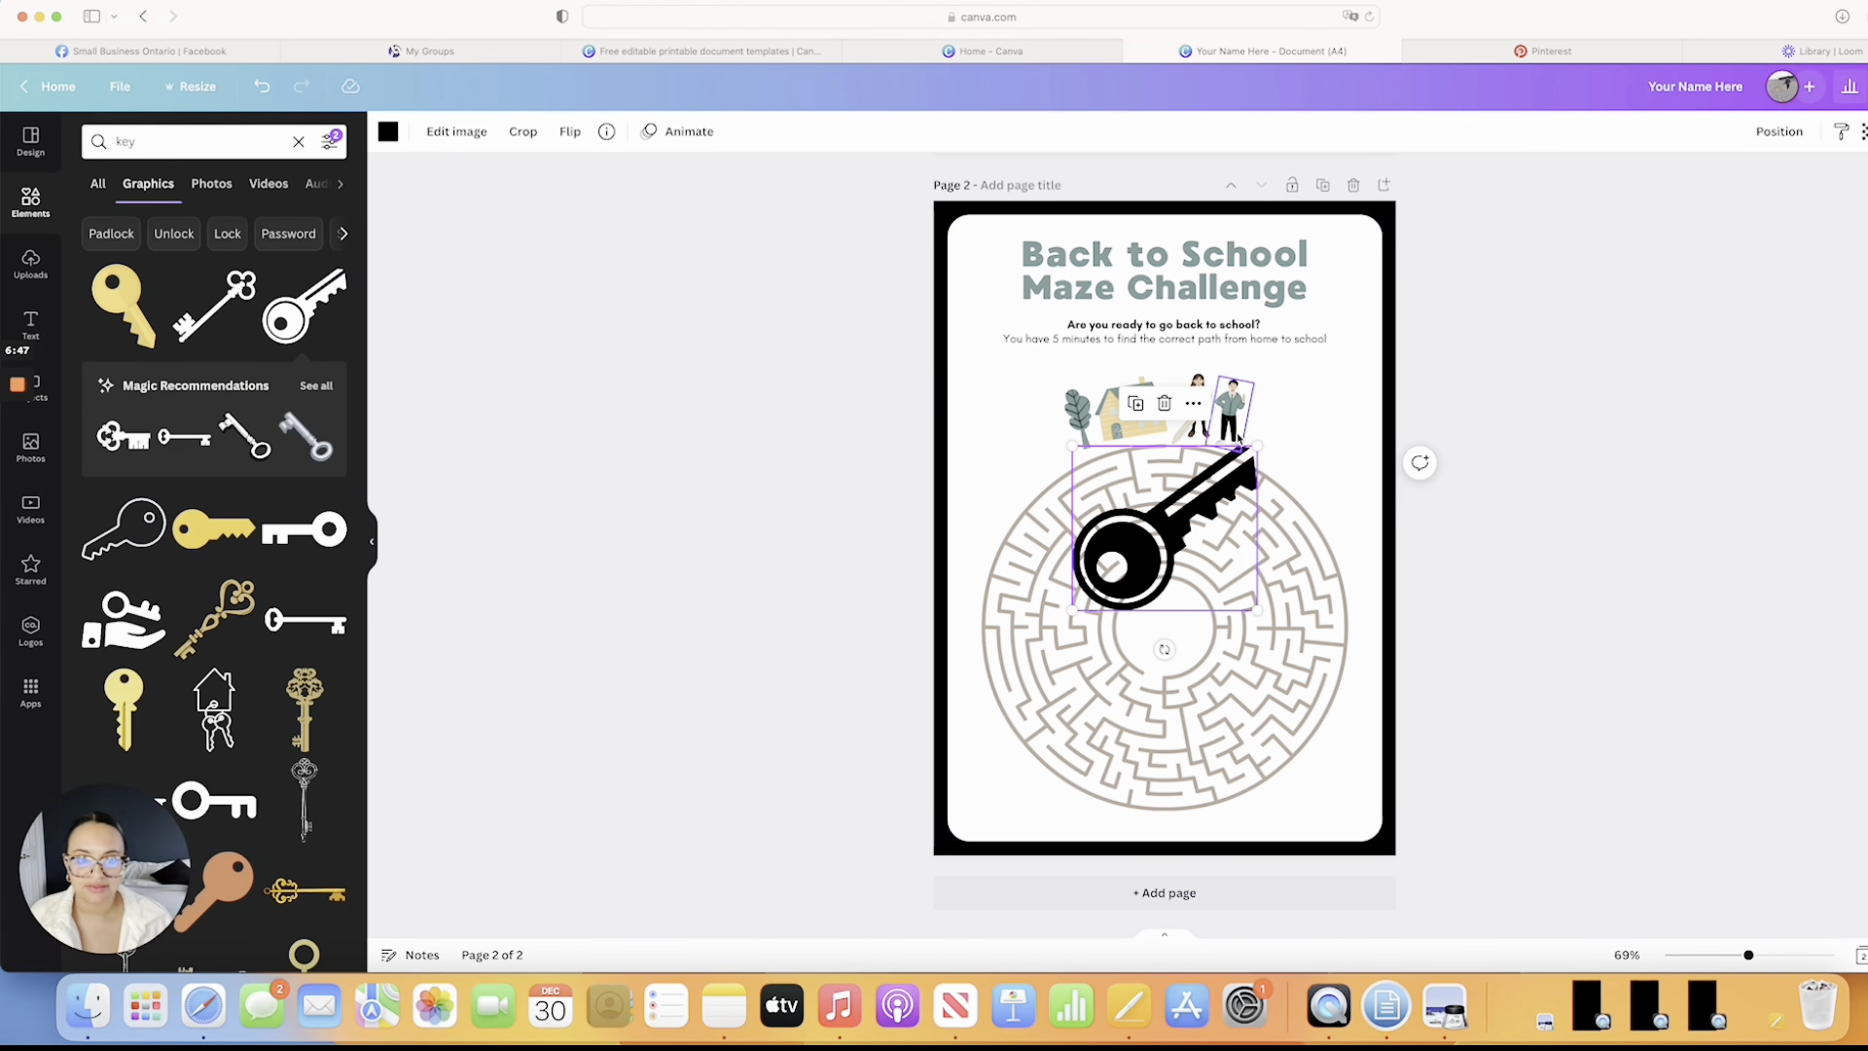
pyautogui.moveTo(1264, 438); pyautogui.dragTo(1165, 624)
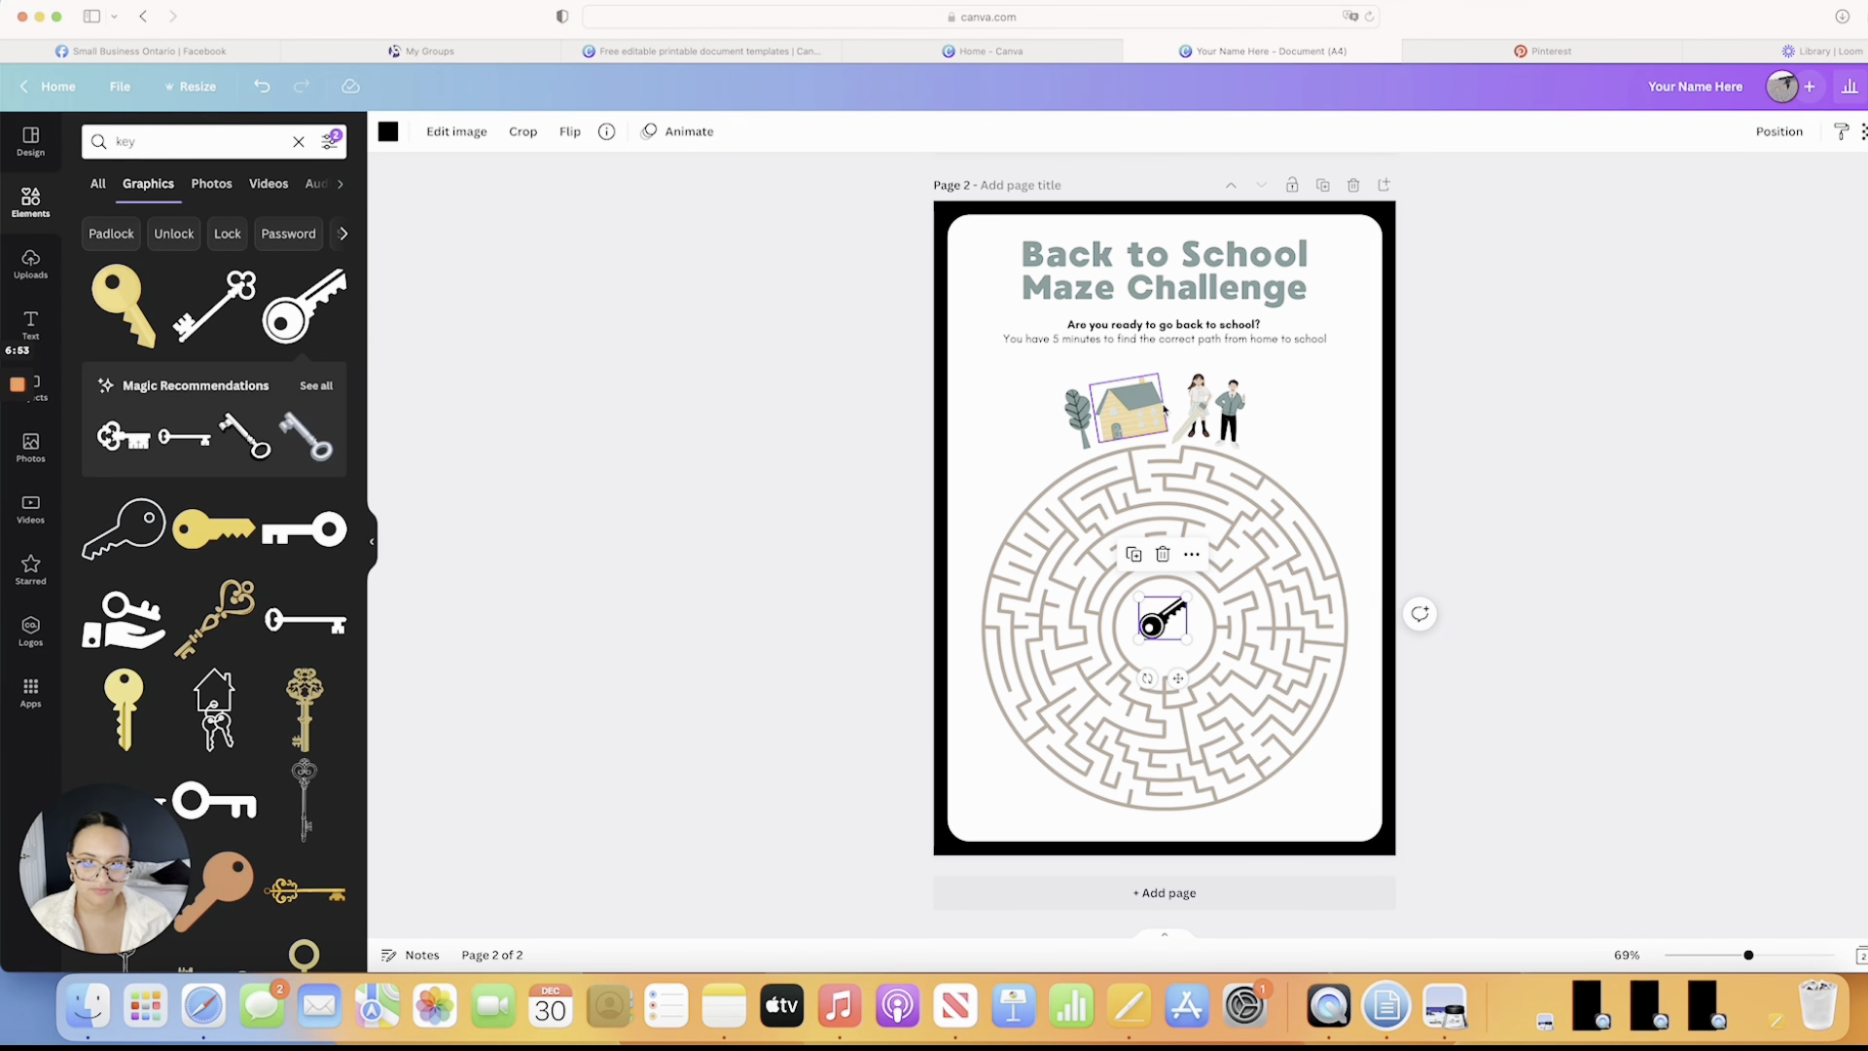
pyautogui.moveTo(1313, 404)
pyautogui.mouseDown()
pyautogui.moveTo(1072, 406)
pyautogui.moveTo(1304, 396)
pyautogui.mouseUp()
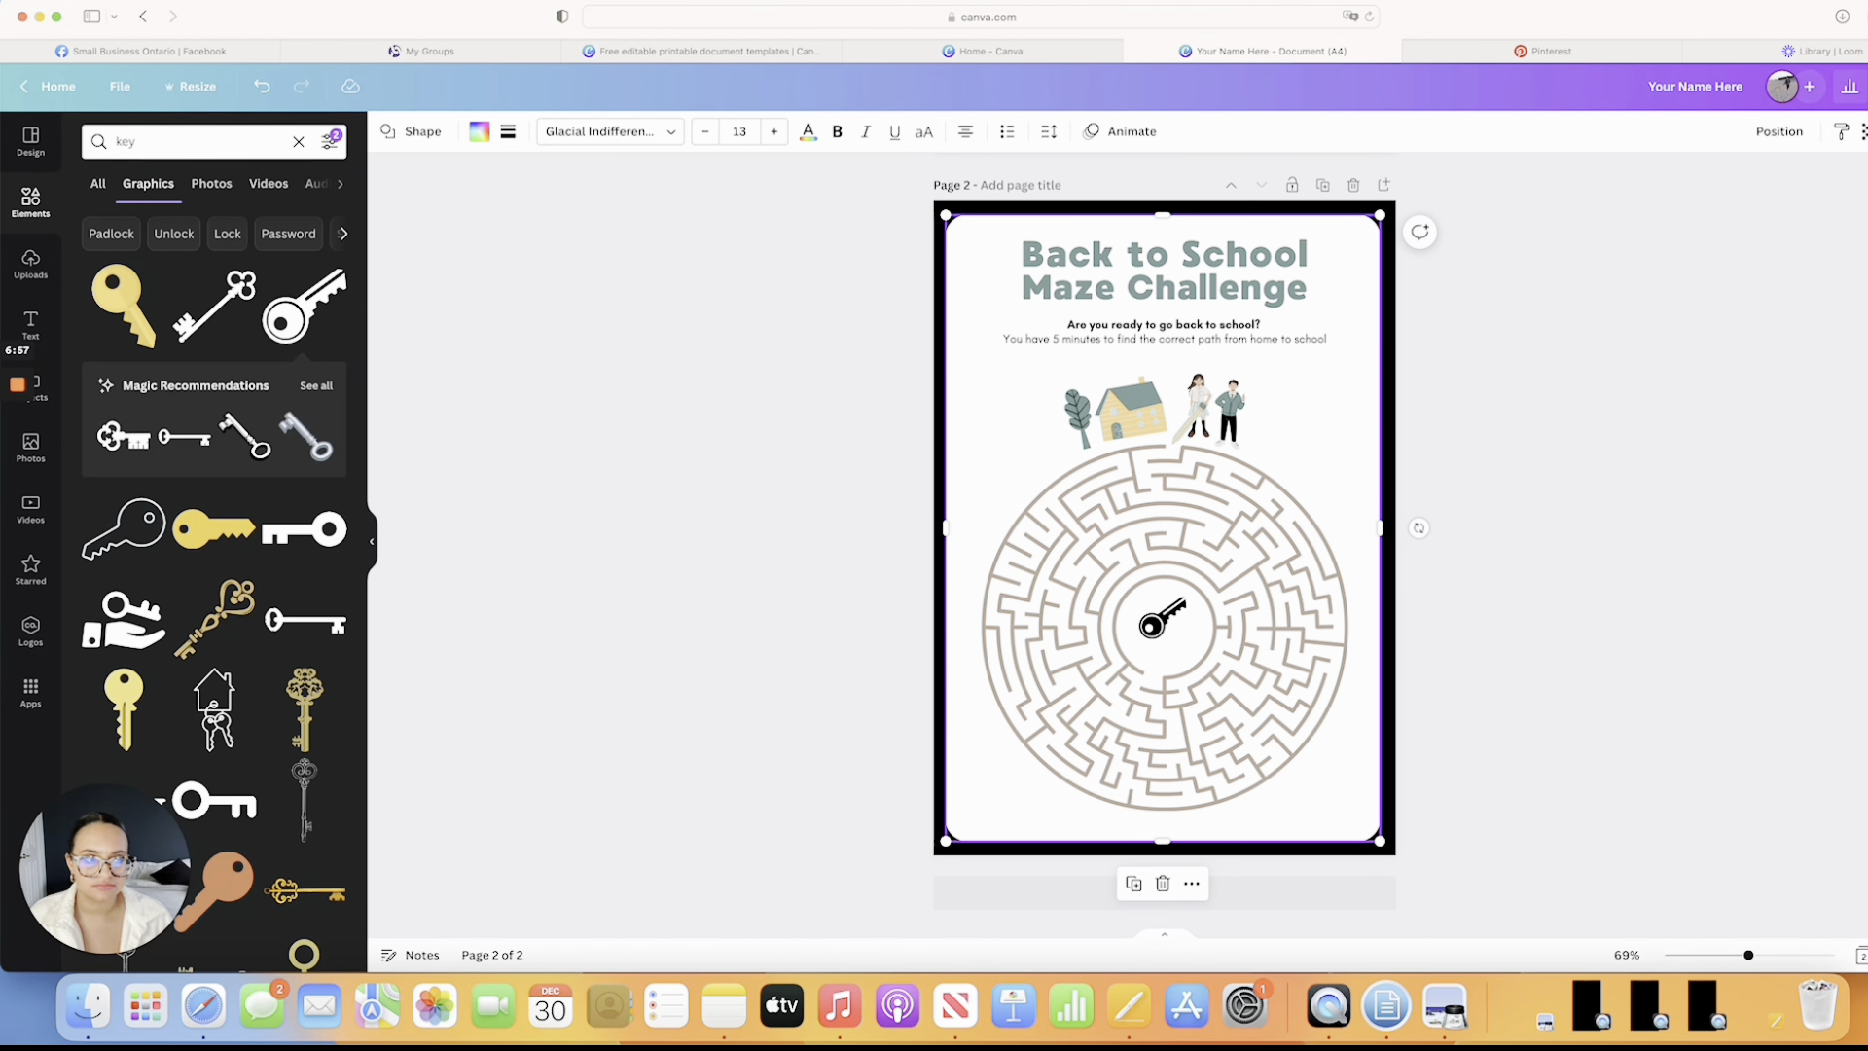
# Delete the two people, the pencil, the yellow house and the tree above the maze
pyautogui.click(1230, 411)
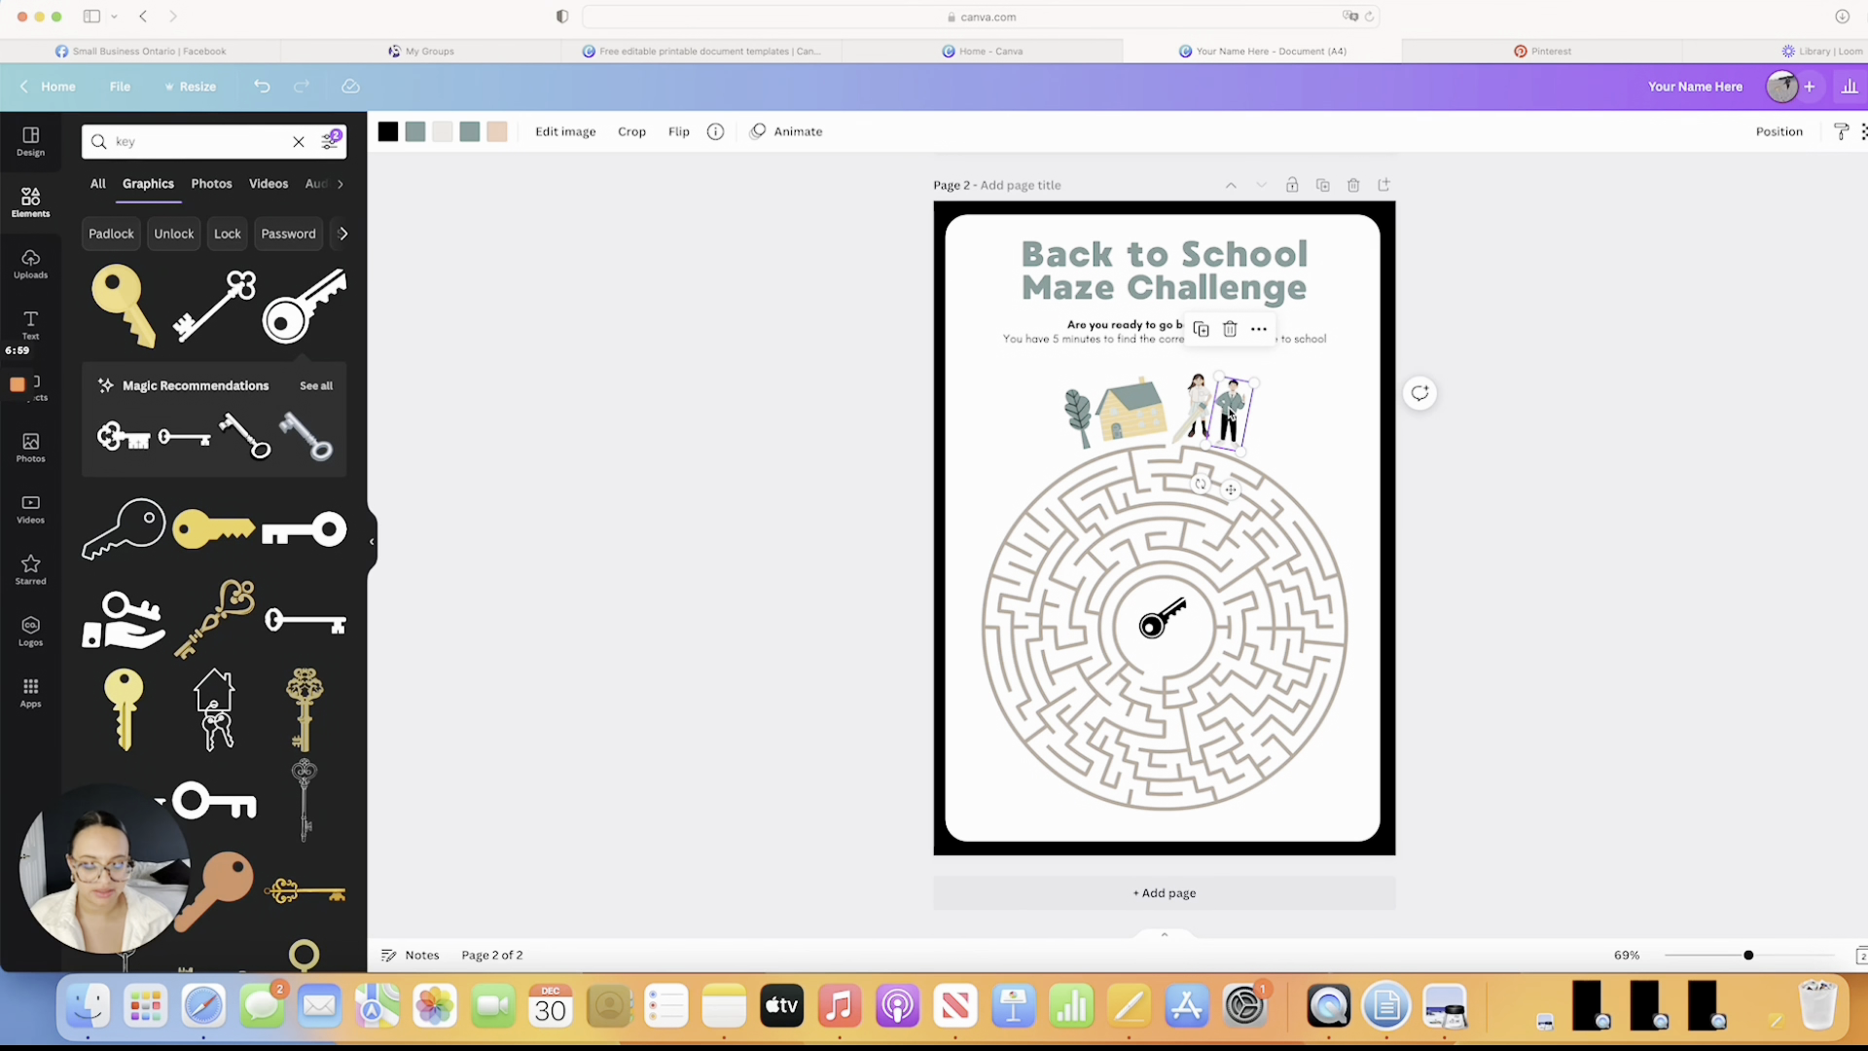
pyautogui.press('Delete')
pyautogui.click(1201, 404)
pyautogui.press('Delete')
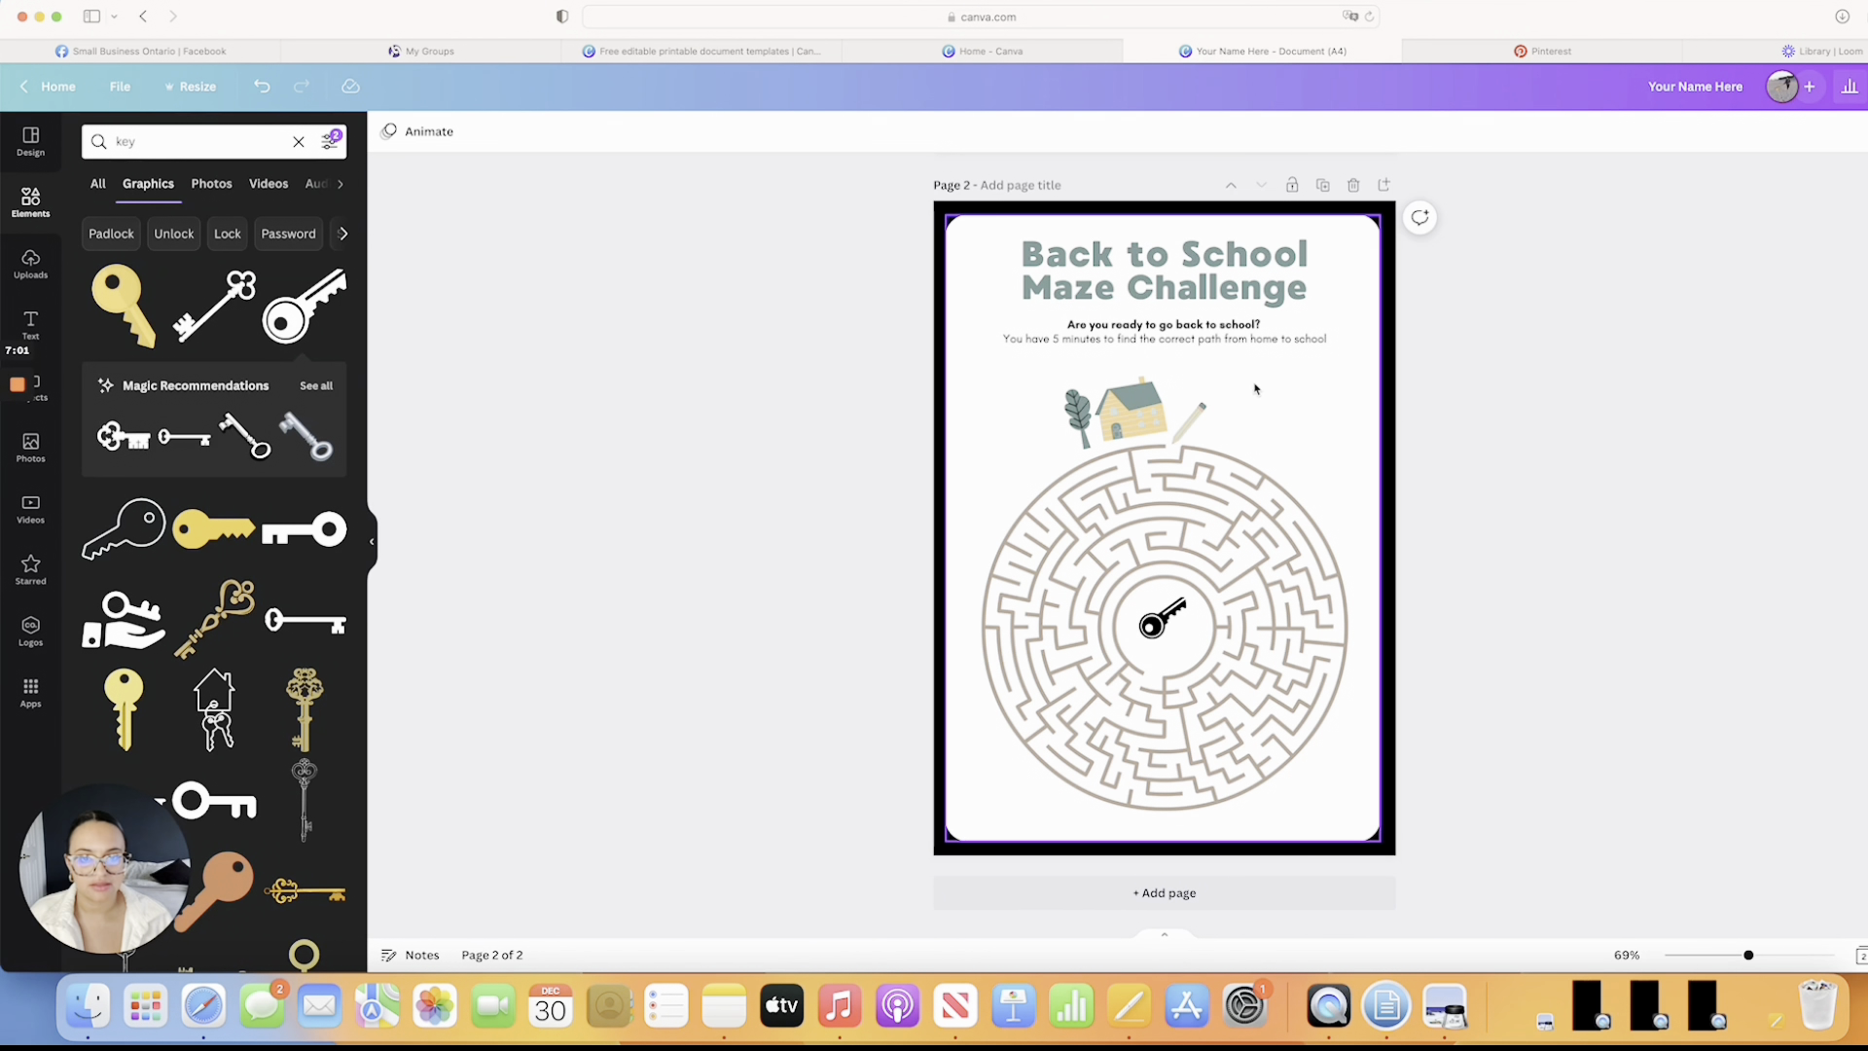
pyautogui.click(1203, 408)
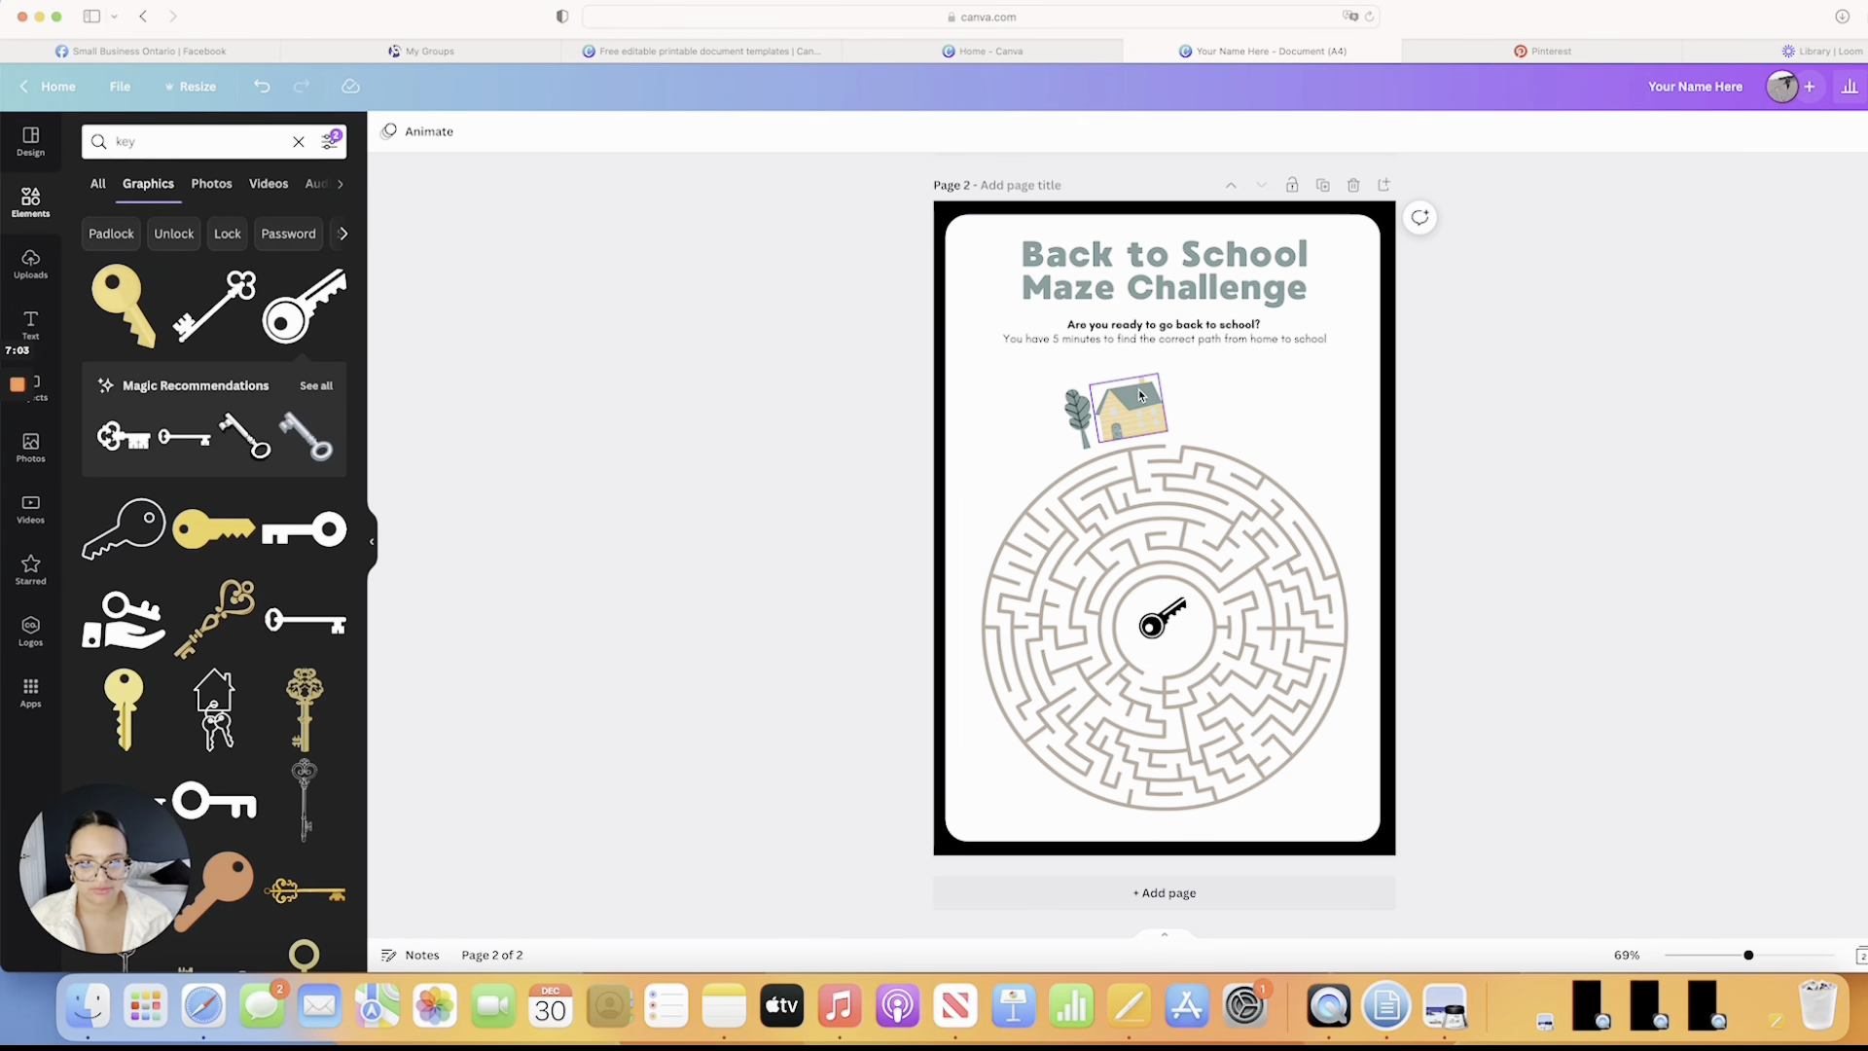
pyautogui.click(1131, 404)
pyautogui.press('Delete')
pyautogui.click(1086, 409)
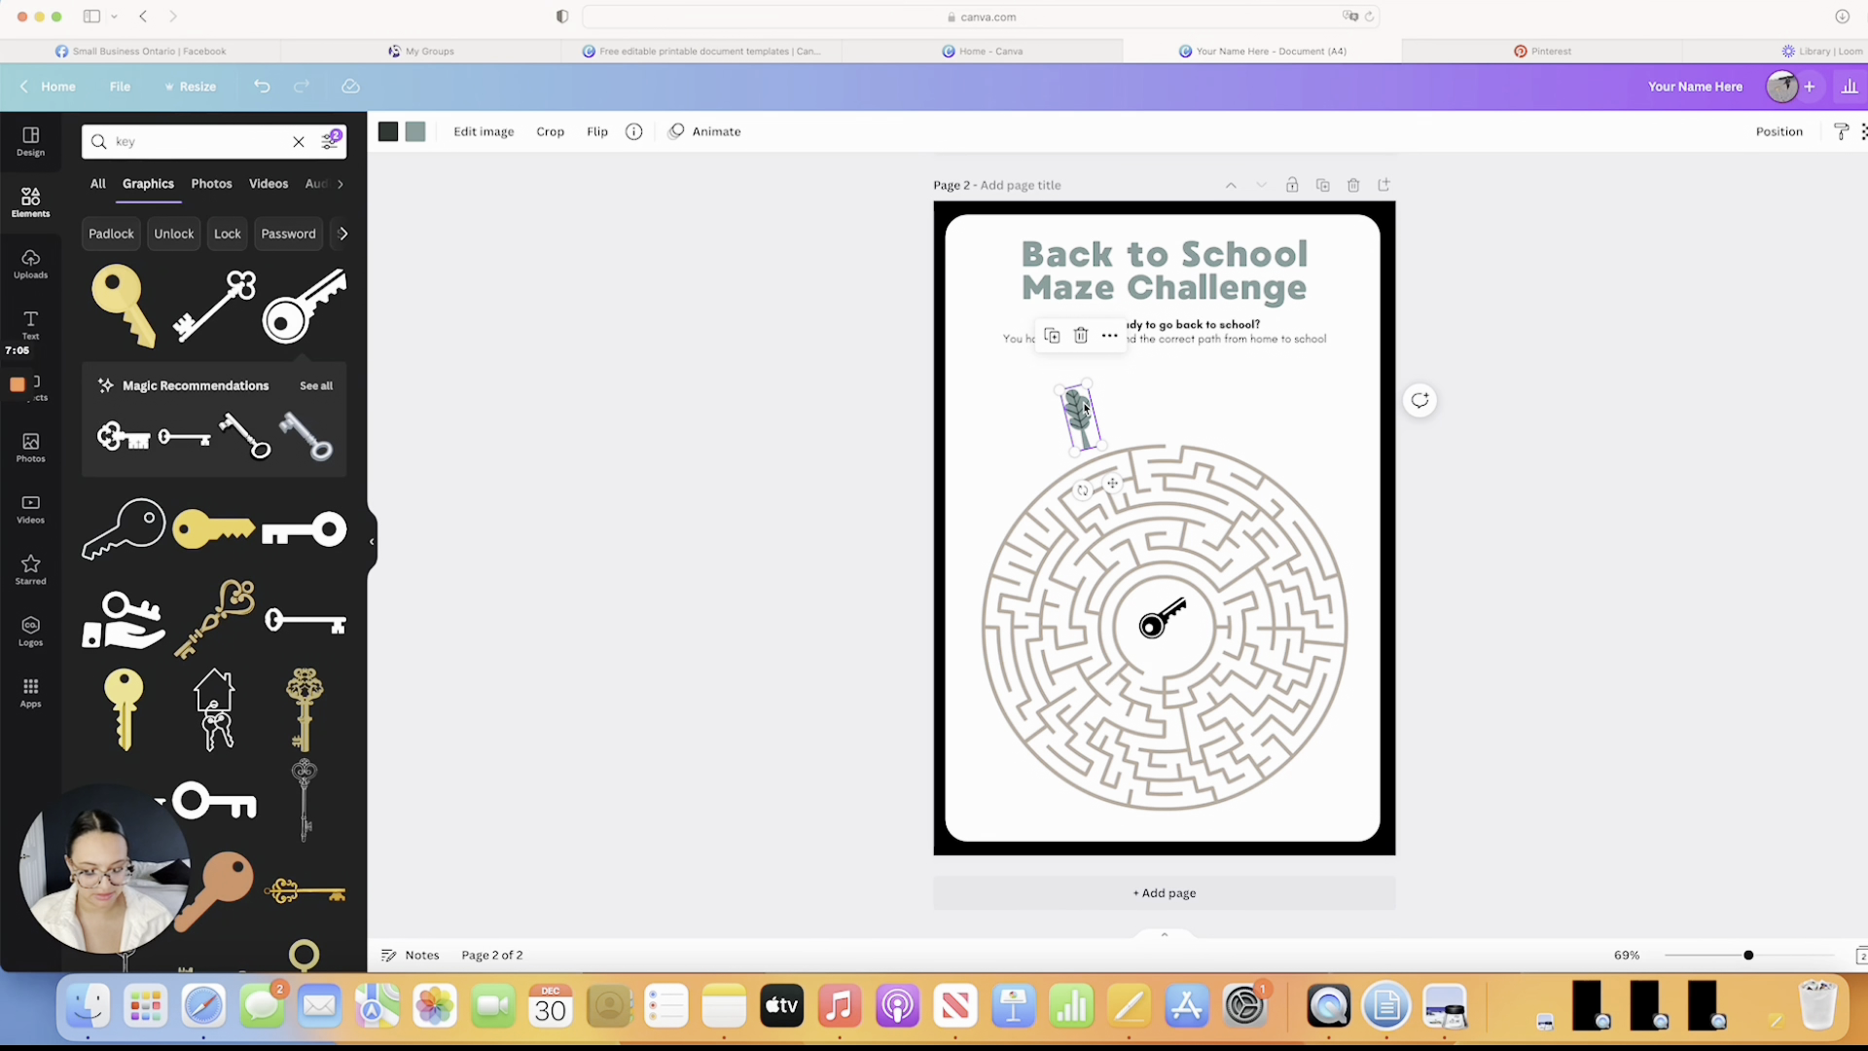
pyautogui.press('Delete')
# Search the graphics for "person", add the blonde woman in green trousers, and place her above the maze's upper-right edge
pyautogui.click(84, 136)
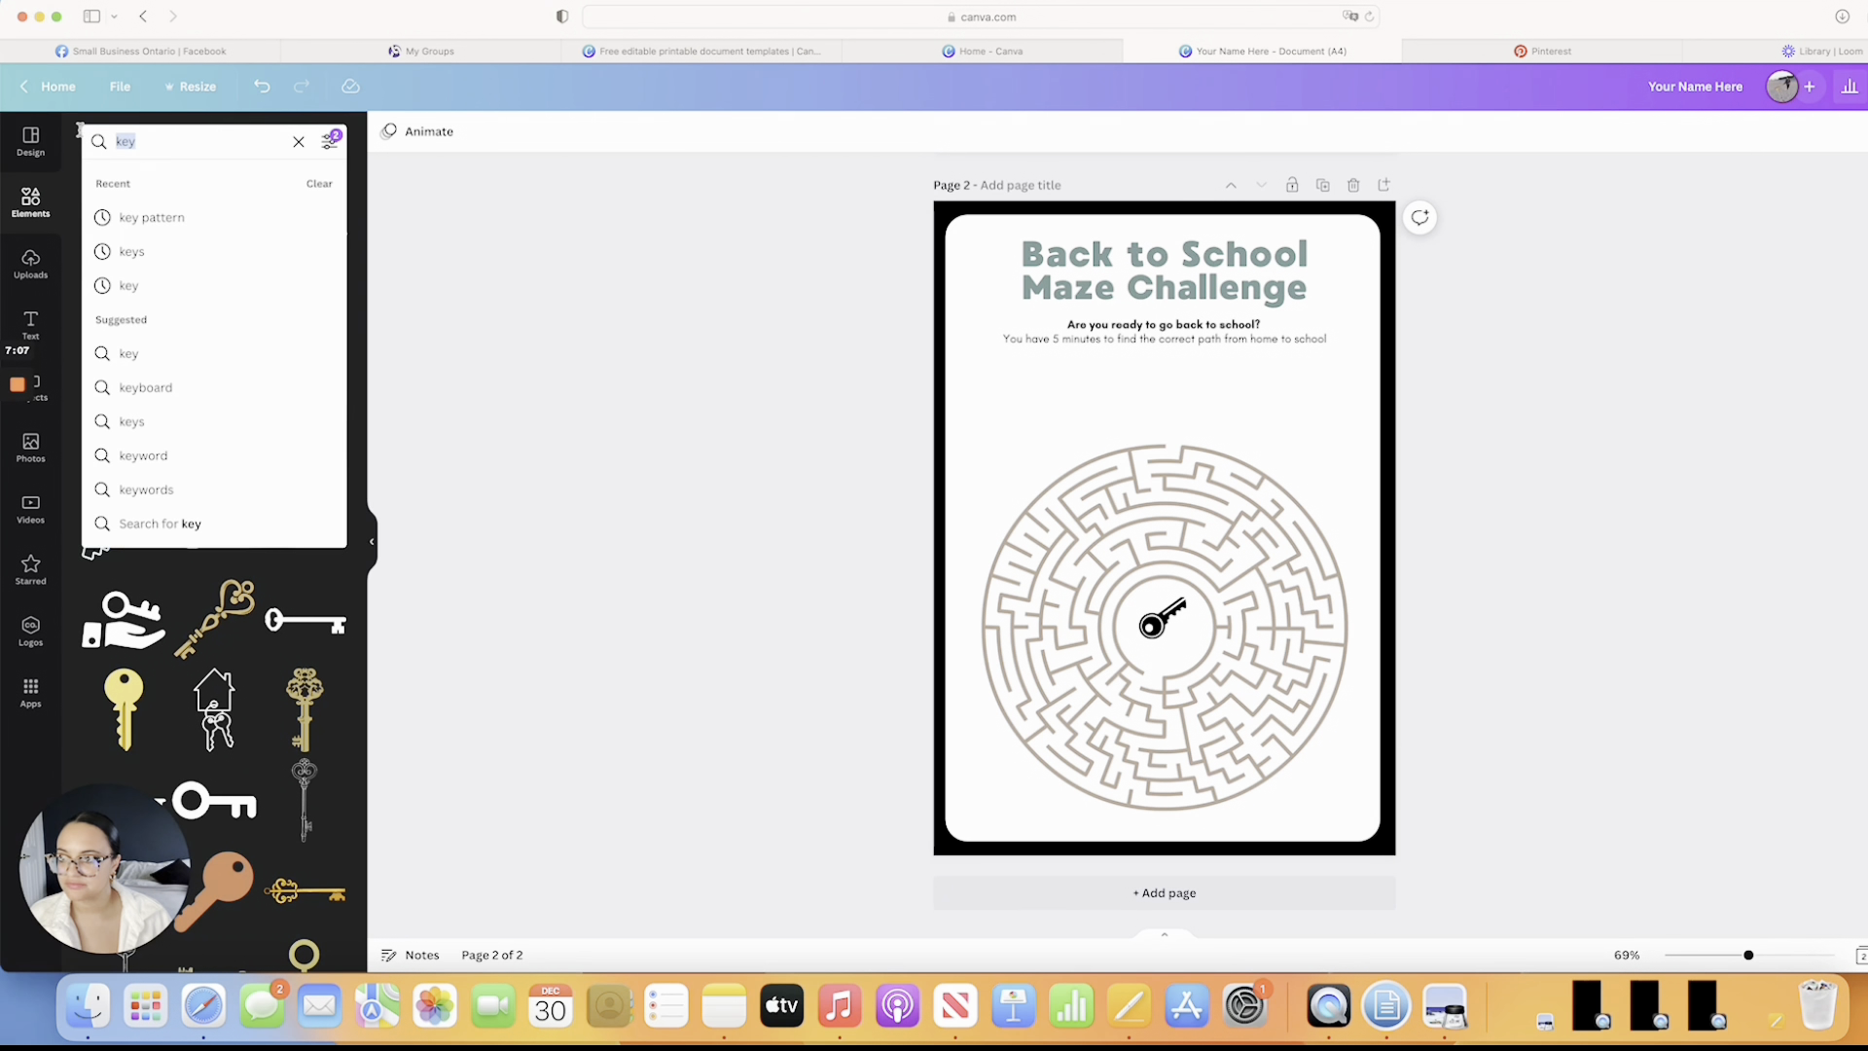
pyautogui.write('person')
pyautogui.press('Return')
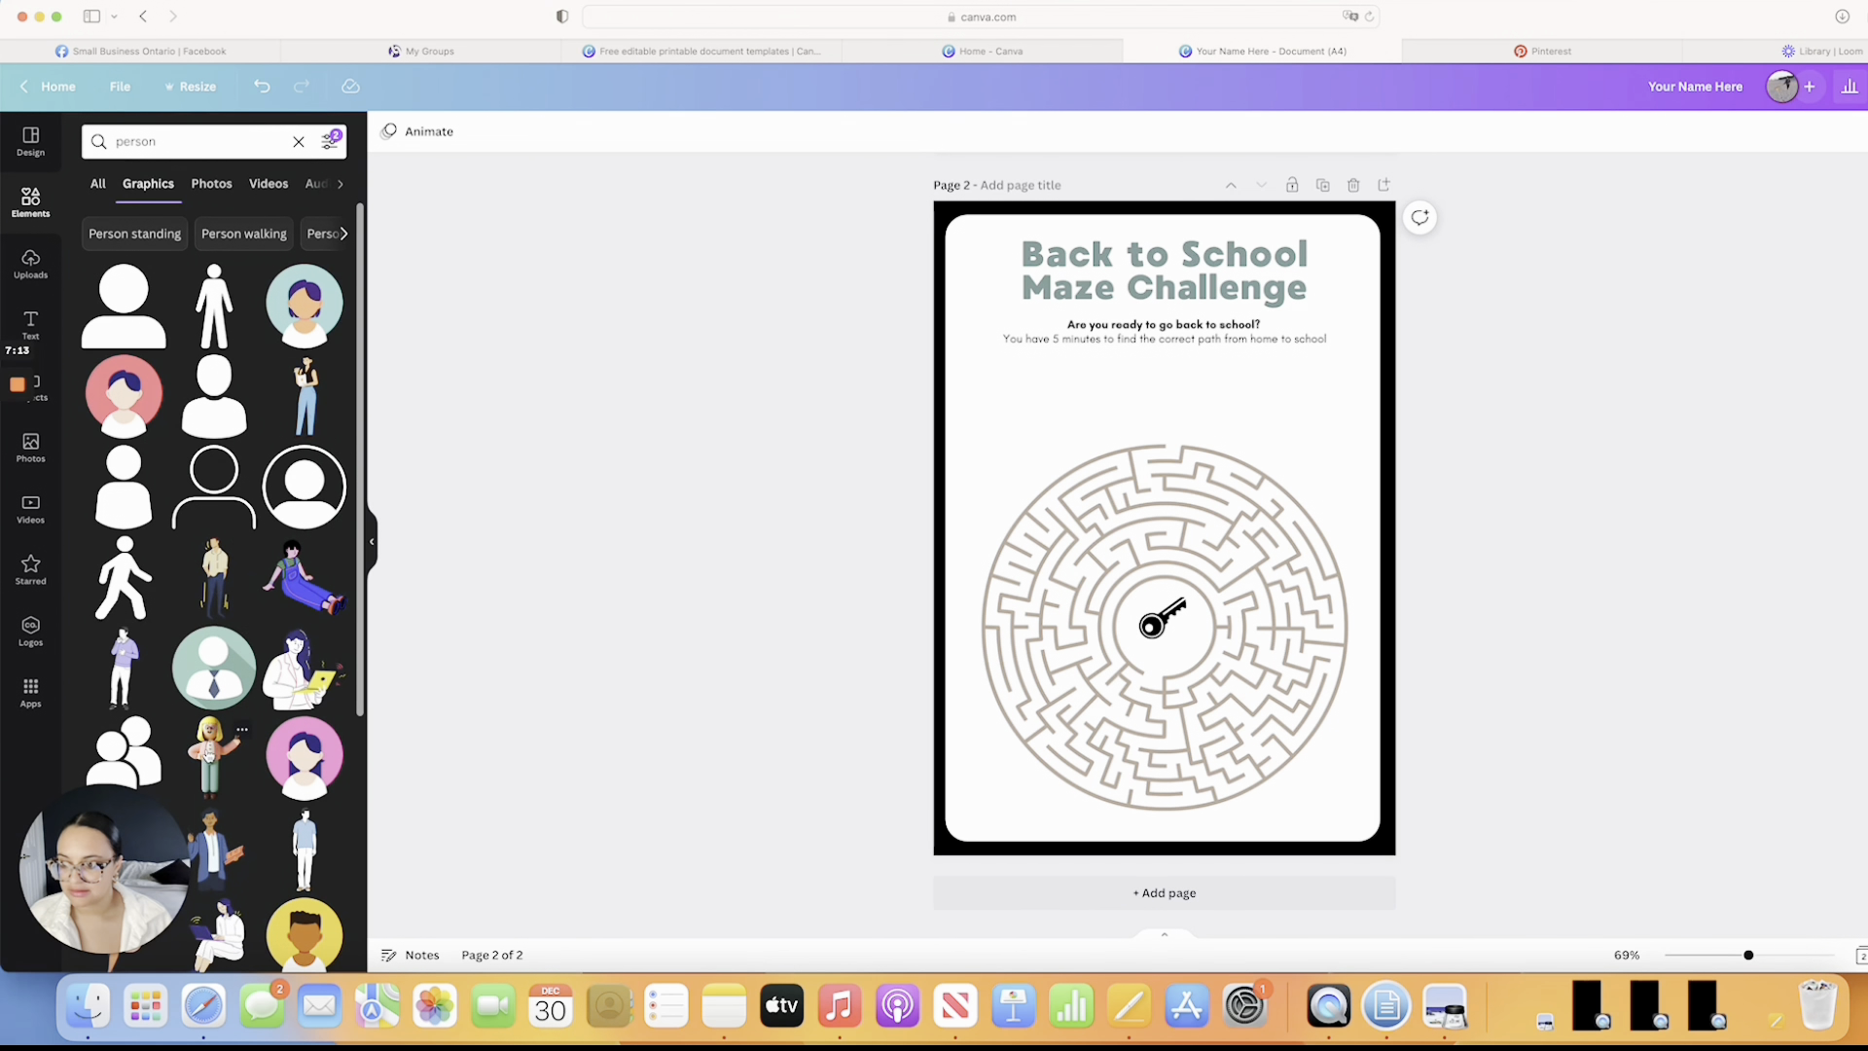
pyautogui.click(209, 756)
pyautogui.moveTo(1339, 254); pyautogui.dragTo(1318, 371)
# Replace the title's first line with "Find the Key" and change the title font to Playfair Display across the design
pyautogui.doubleClick(1188, 258)
pyautogui.tripleClick(1196, 258)
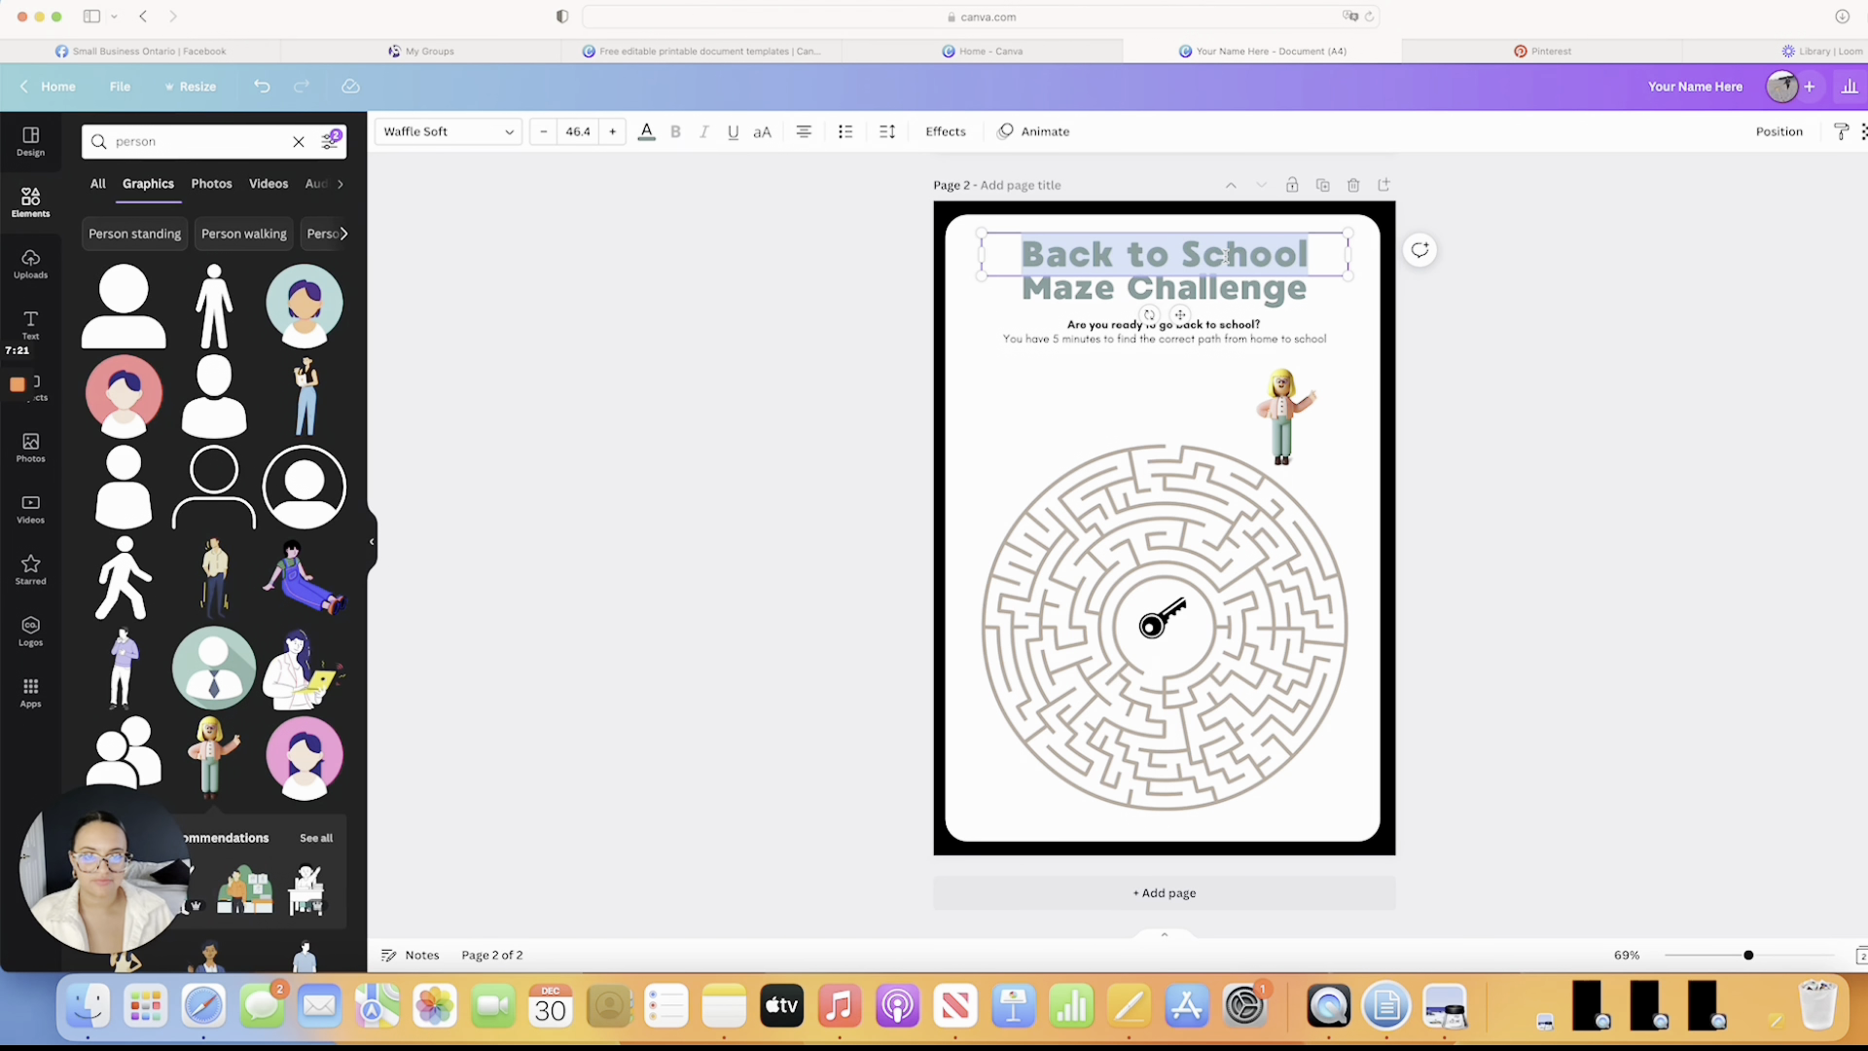
pyautogui.write('Find the Key')
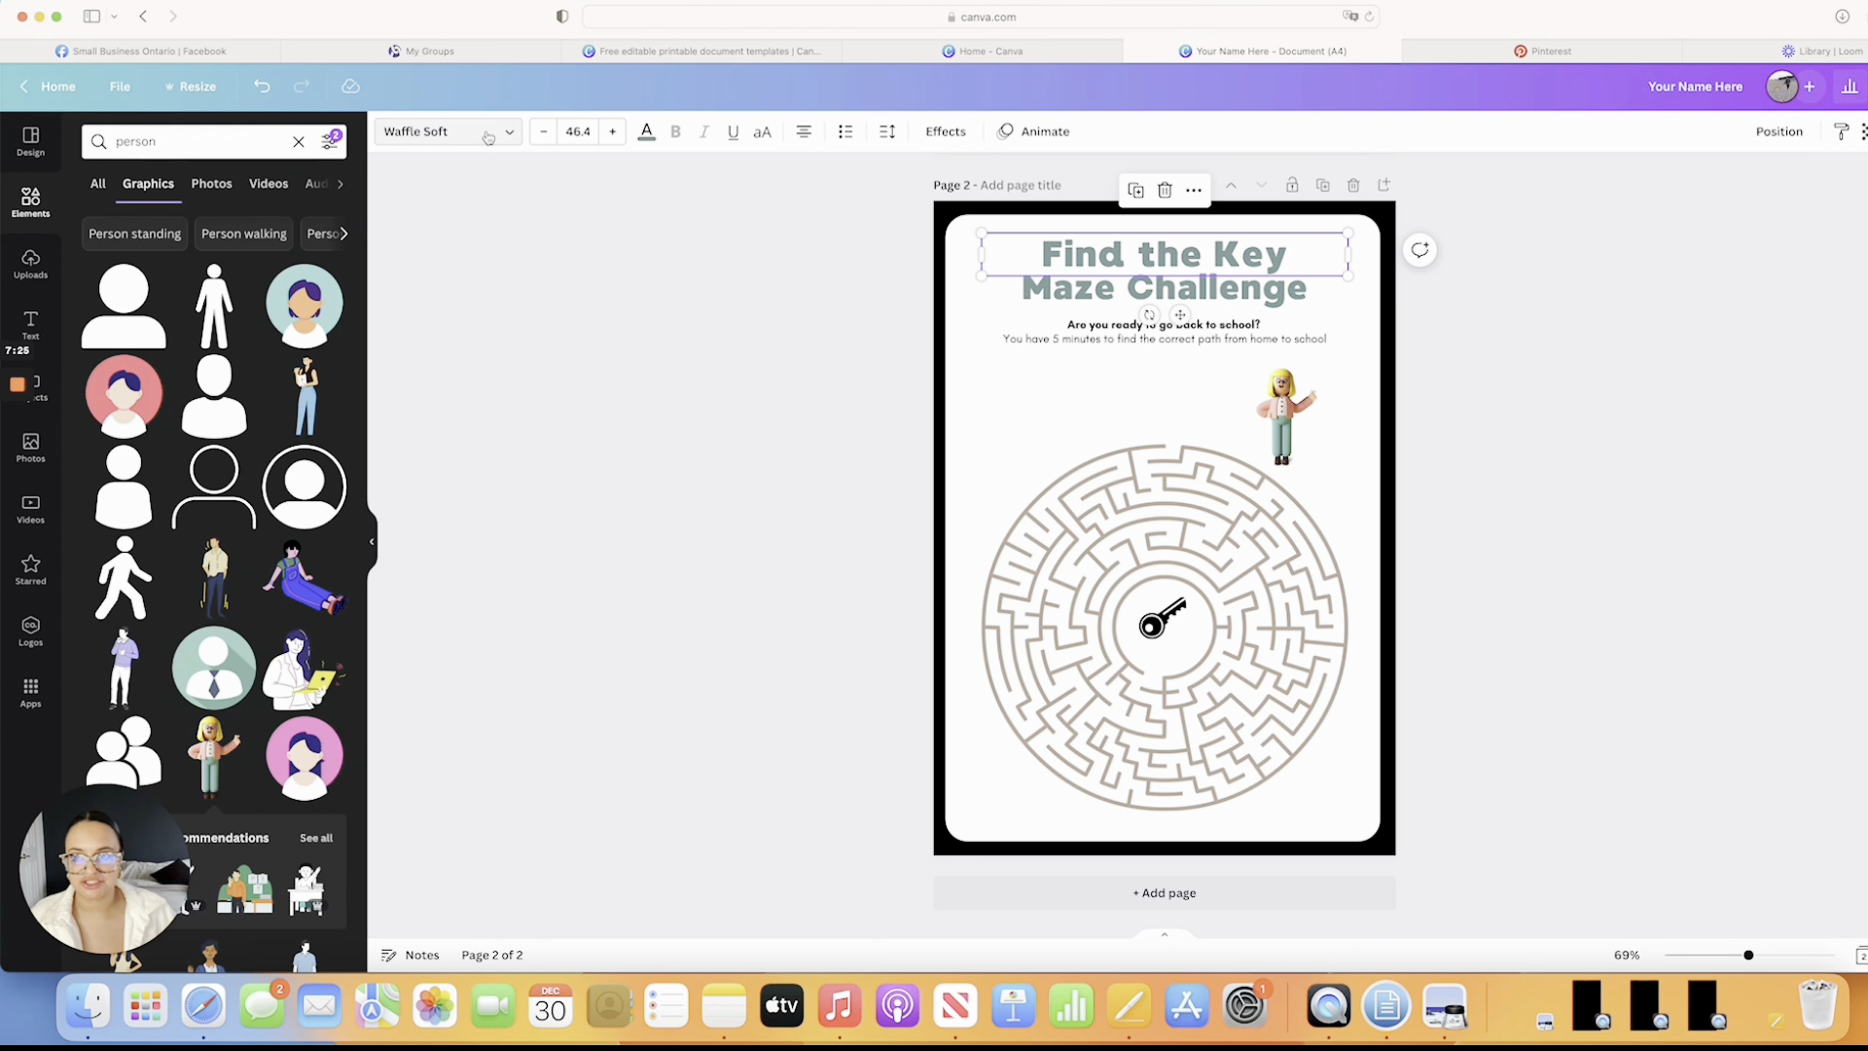
pyautogui.click(447, 132)
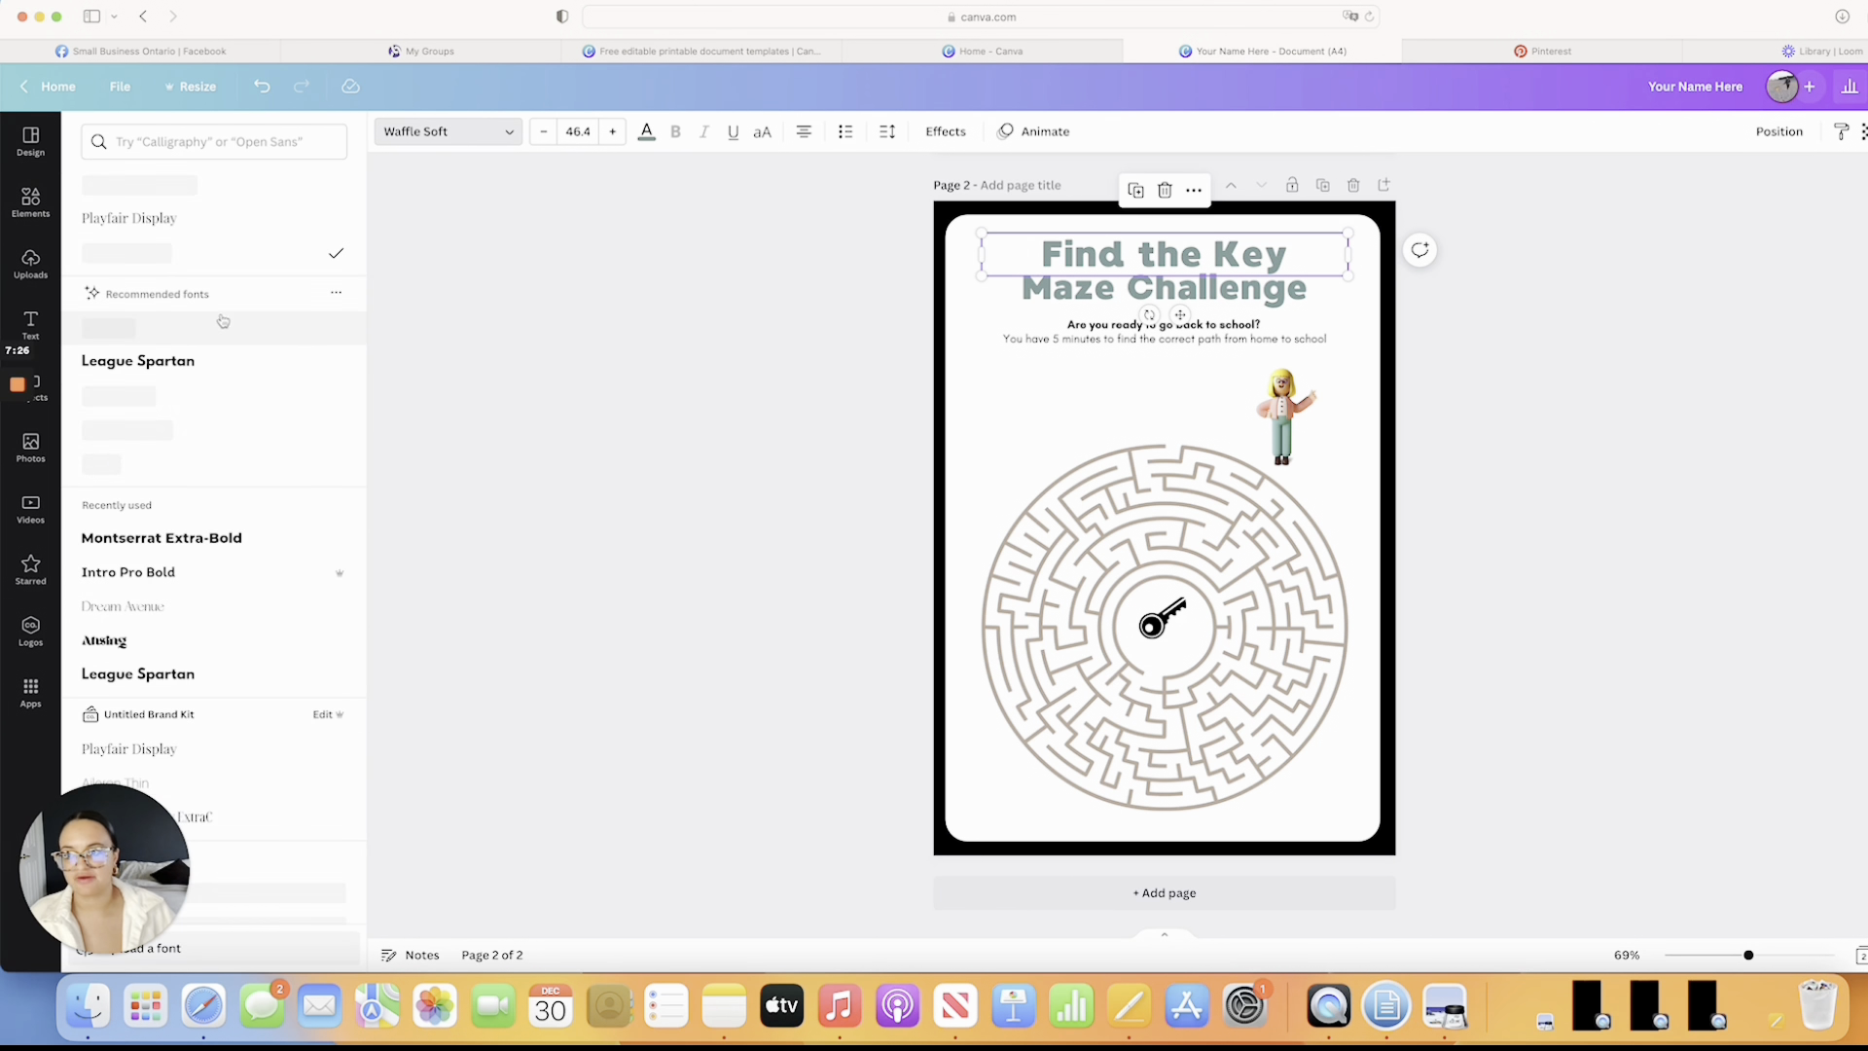
pyautogui.click(191, 751)
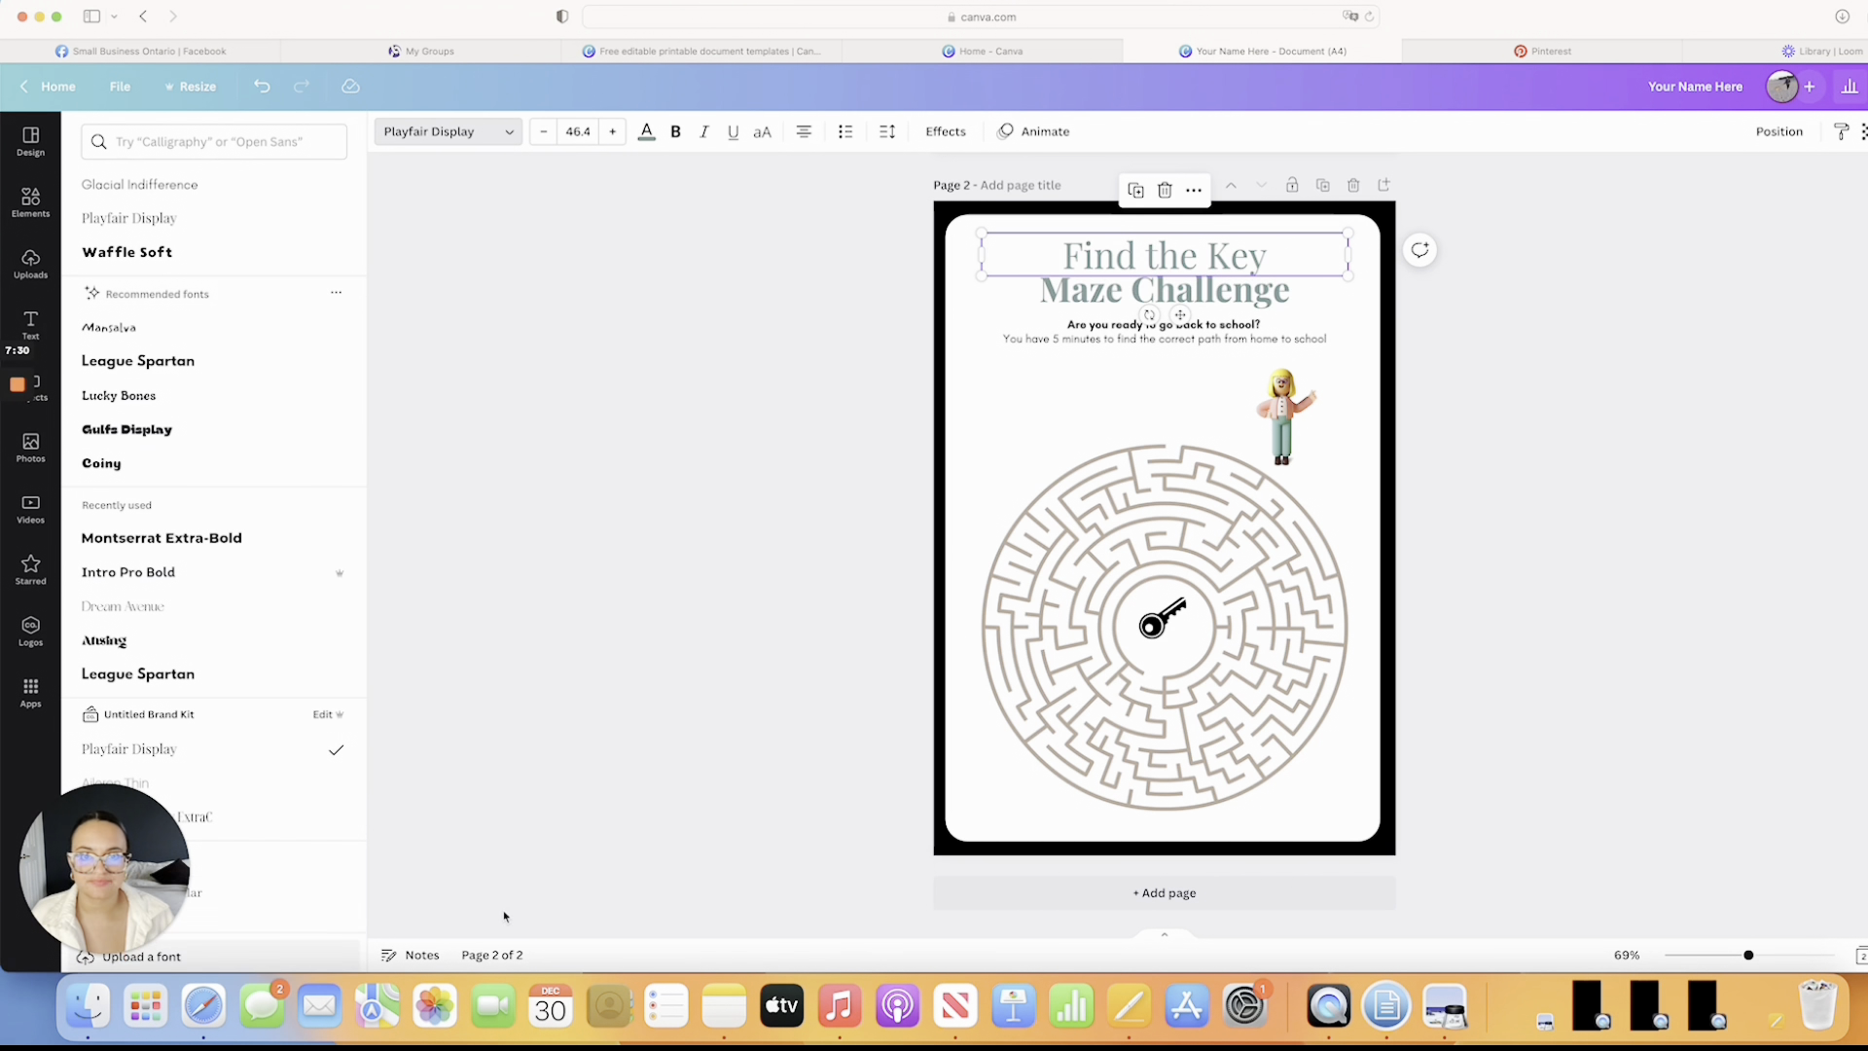
# Replace the bold line under the title with "Help the owner find their keys!"
pyautogui.doubleClick(1241, 325)
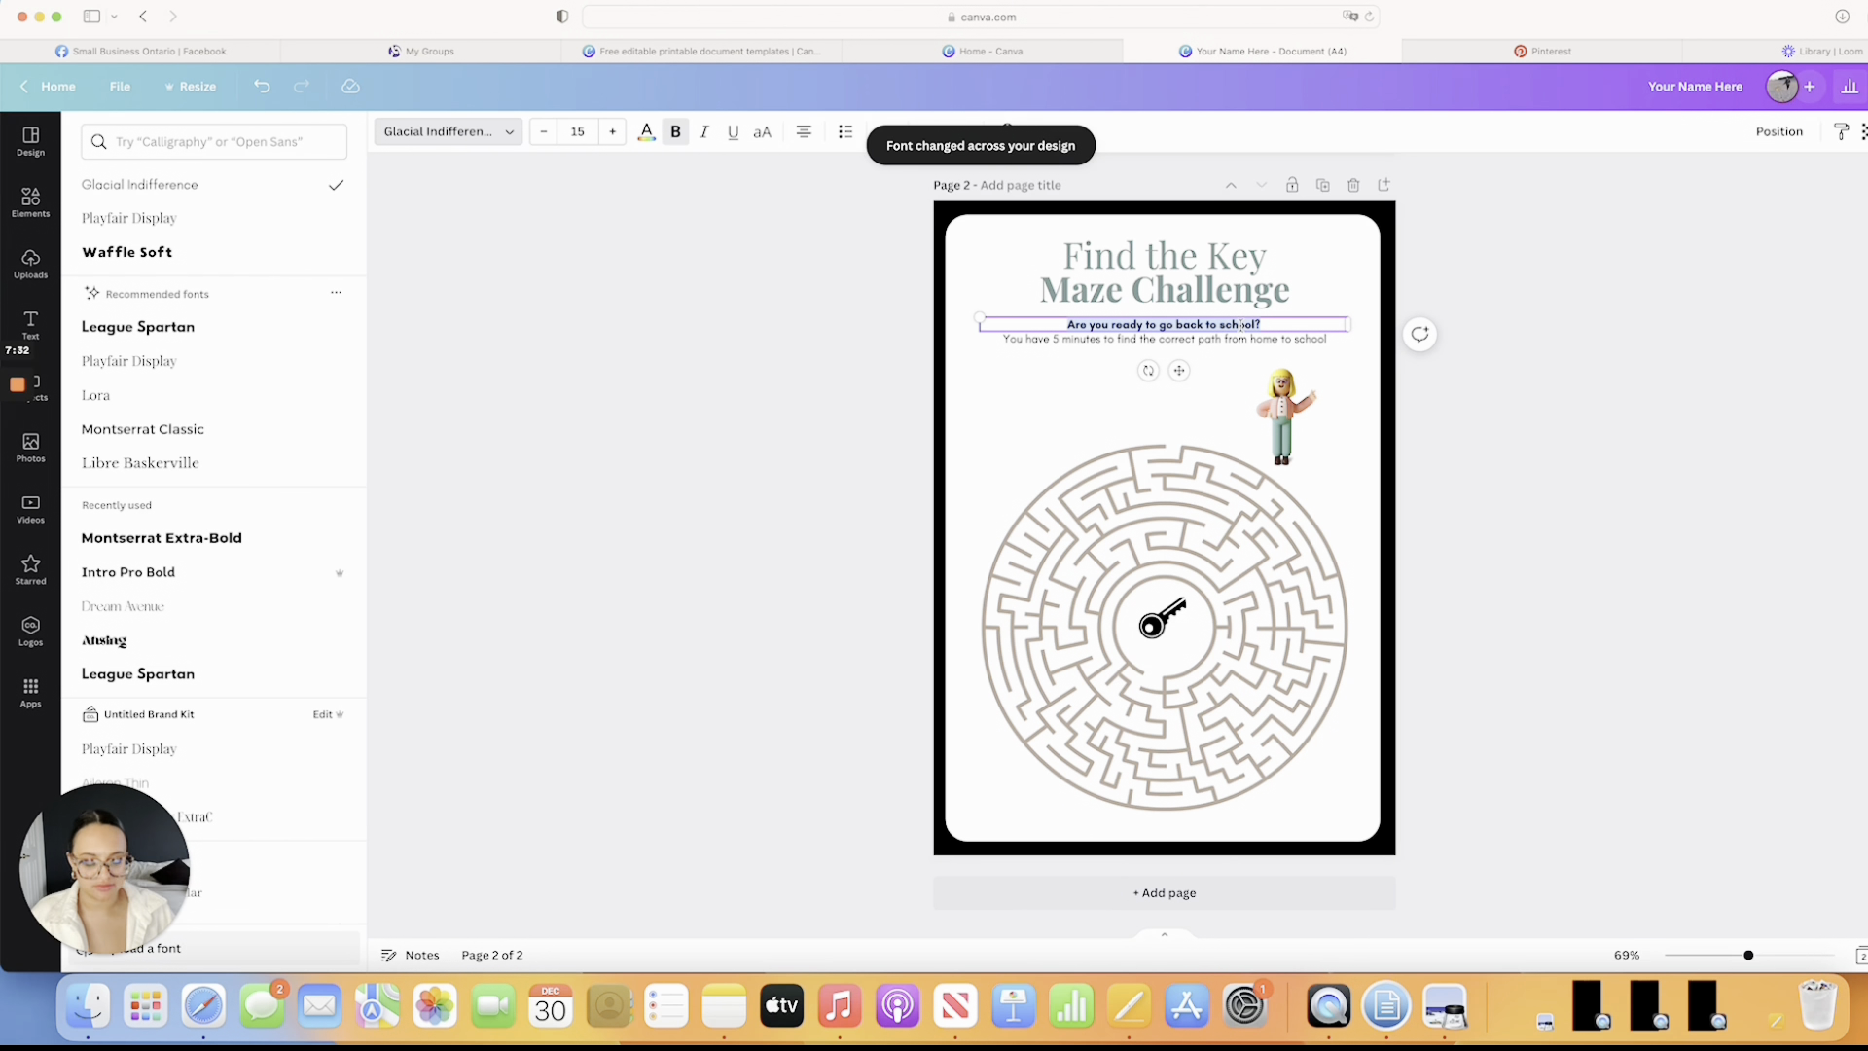
pyautogui.write('Help the o')
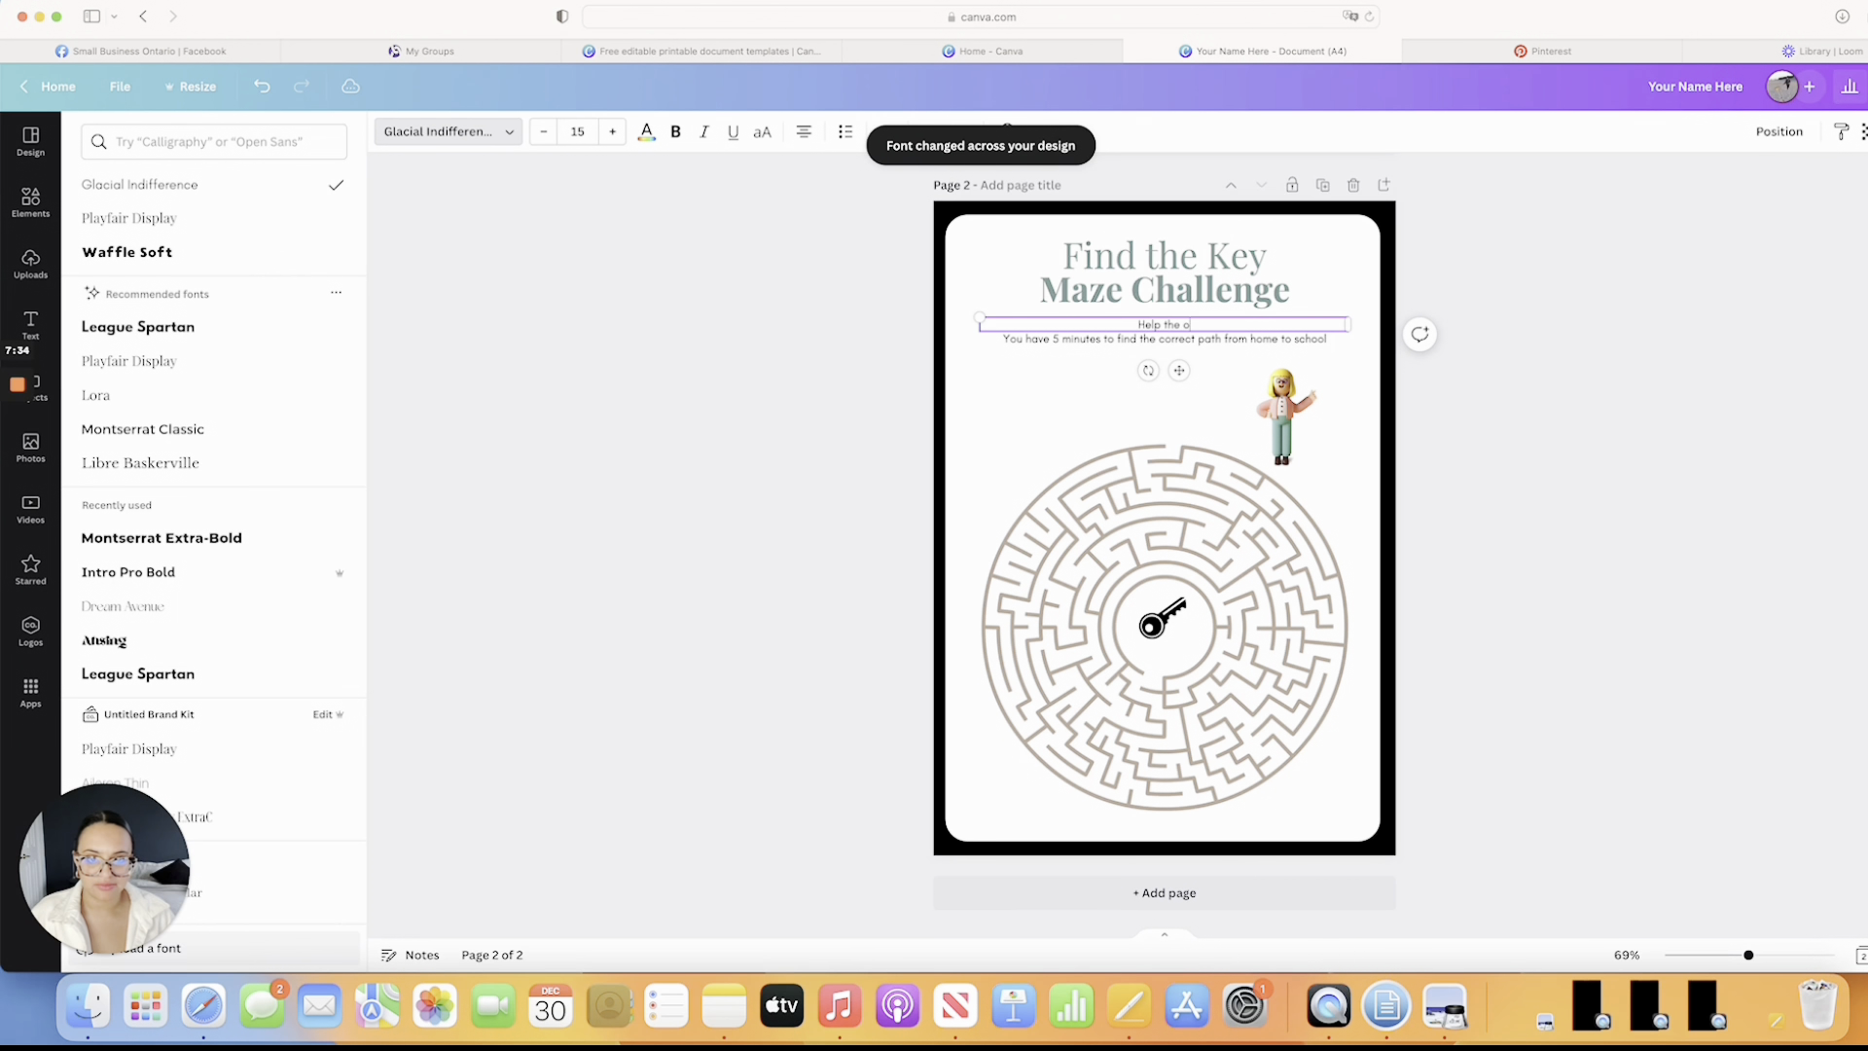
pyautogui.write('wner find')
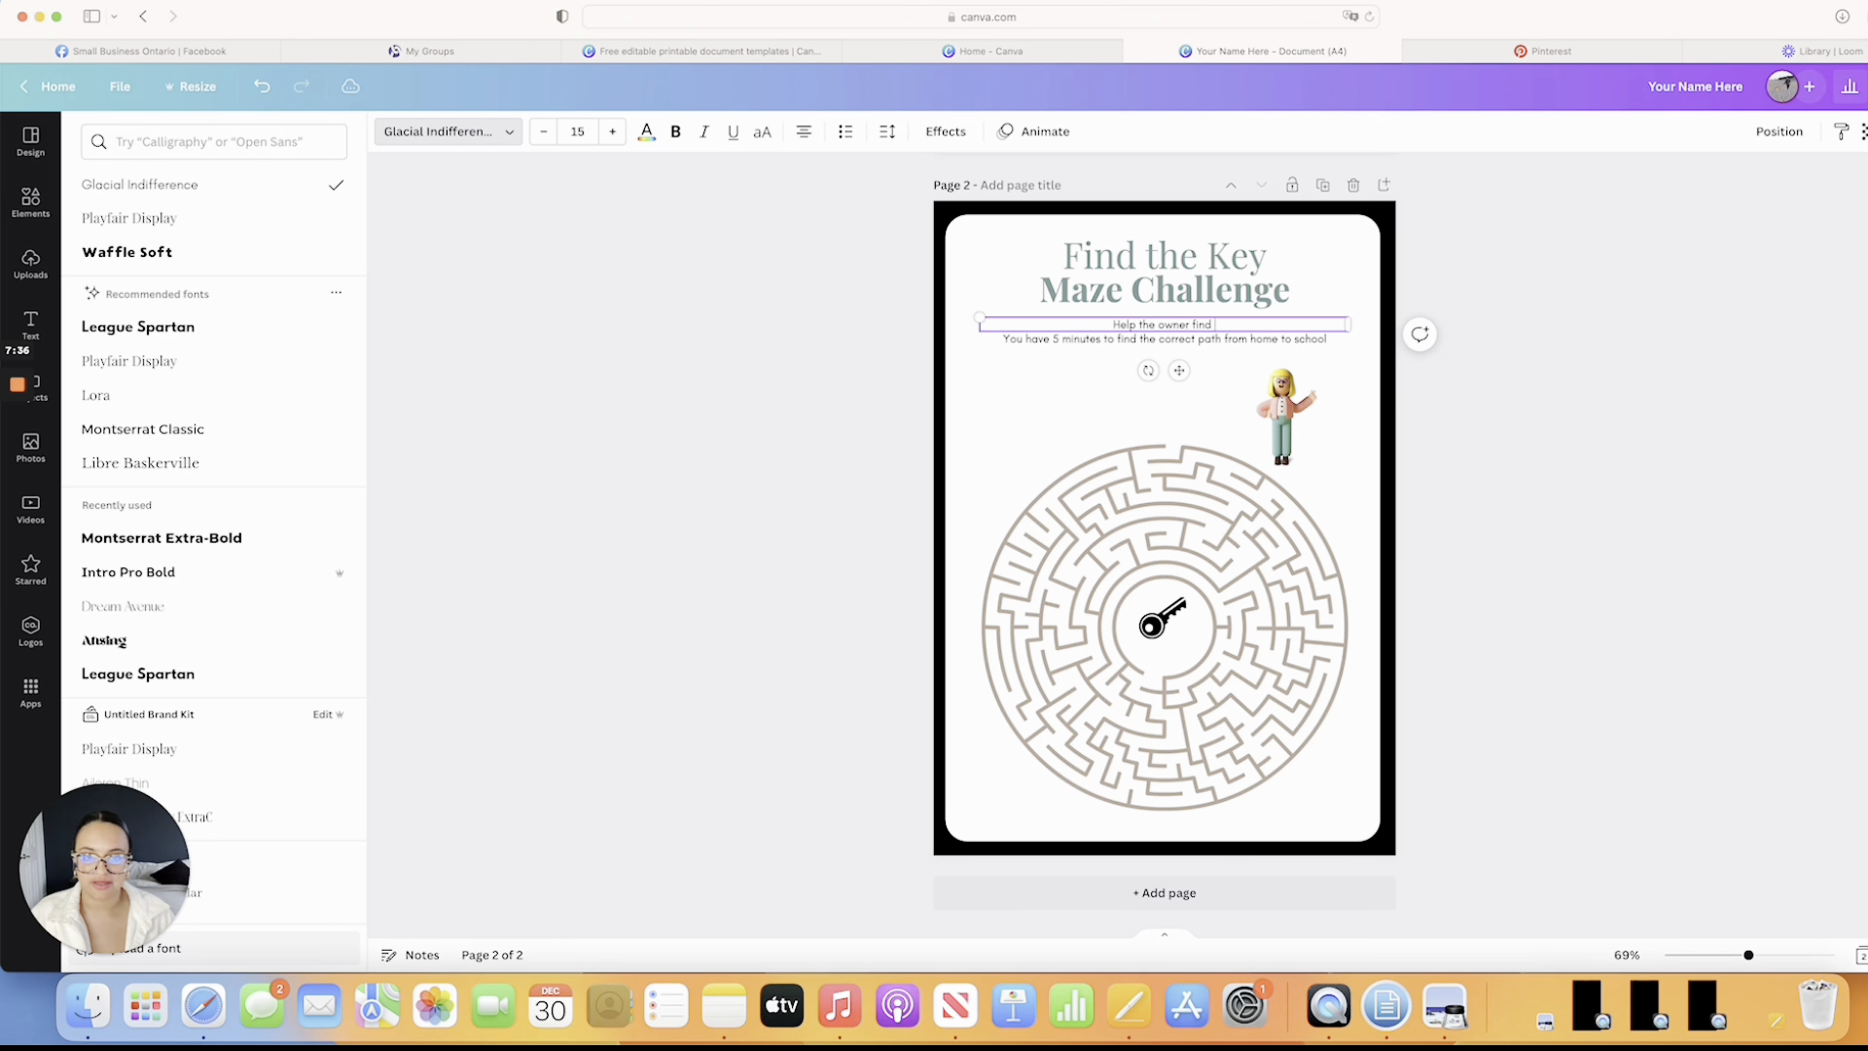
pyautogui.write(' their keys!')
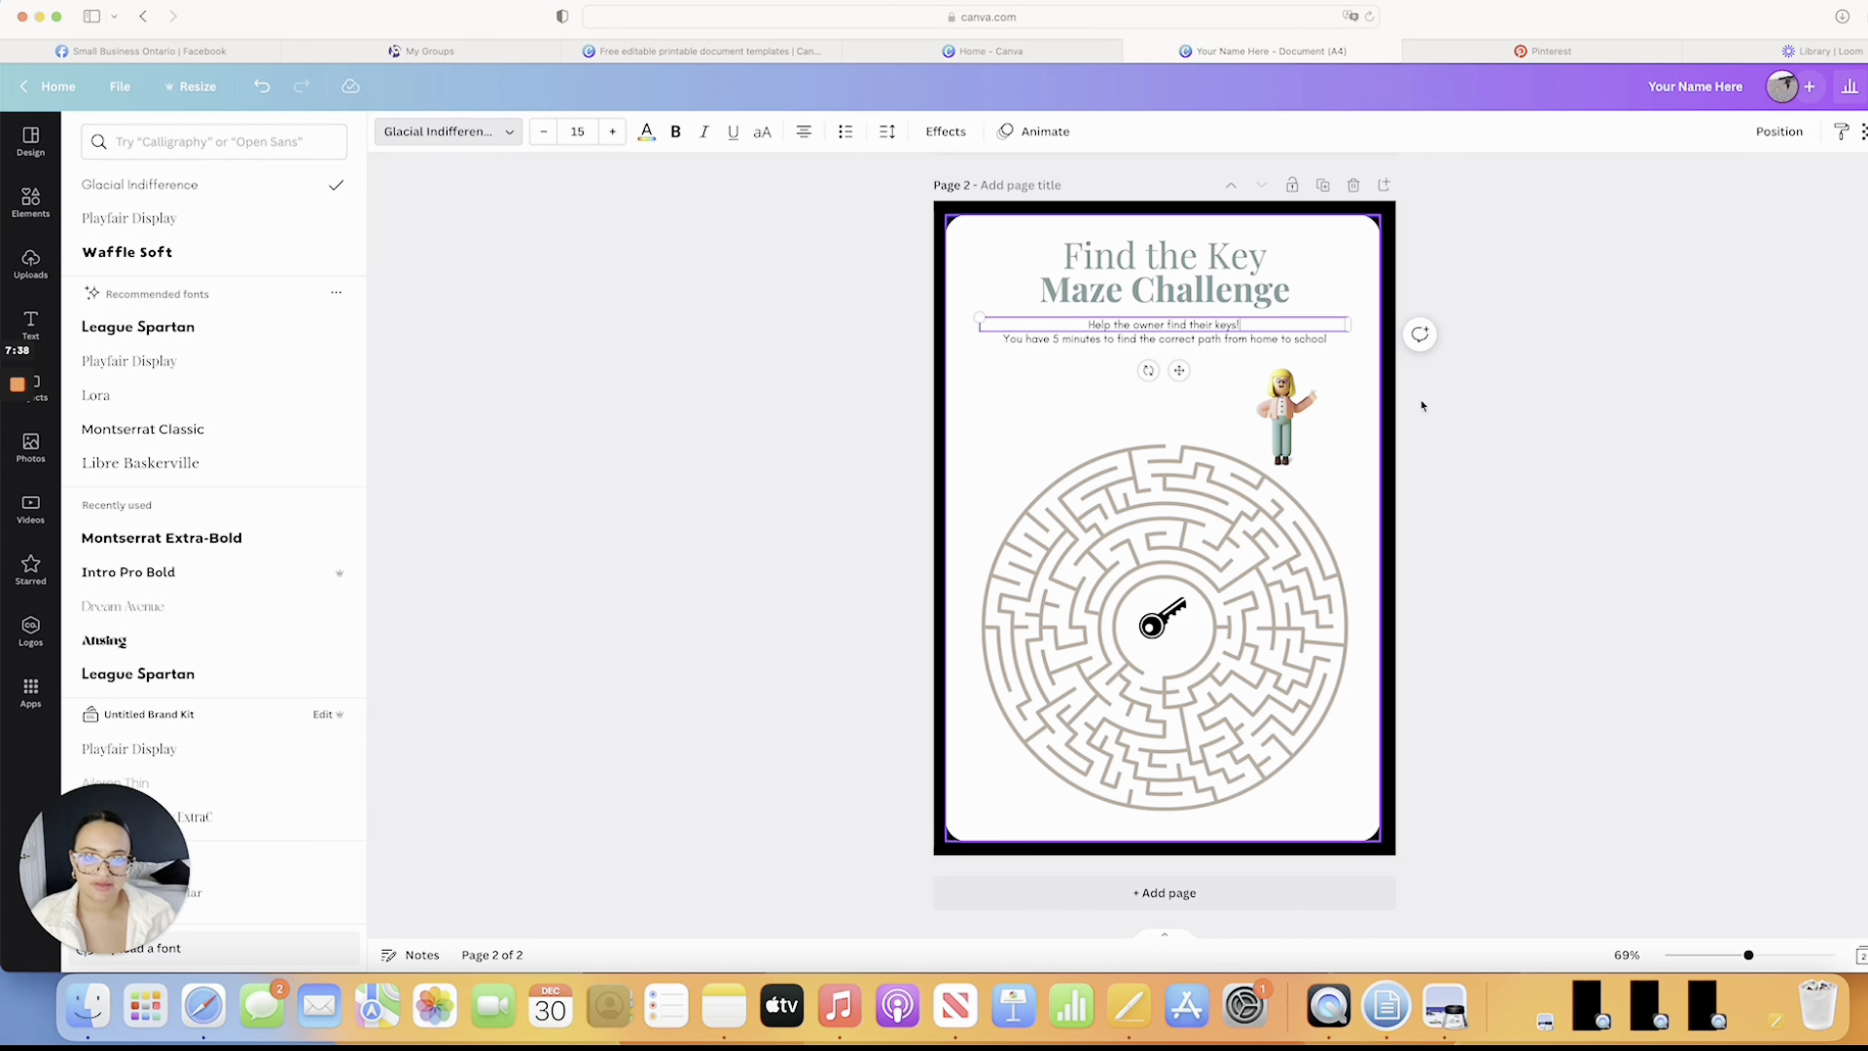
# Replace the instruction line above the maze with "You have 5 minutes to find the key through this maze!"
pyautogui.click(1229, 338)
pyautogui.doubleClick(1238, 339)
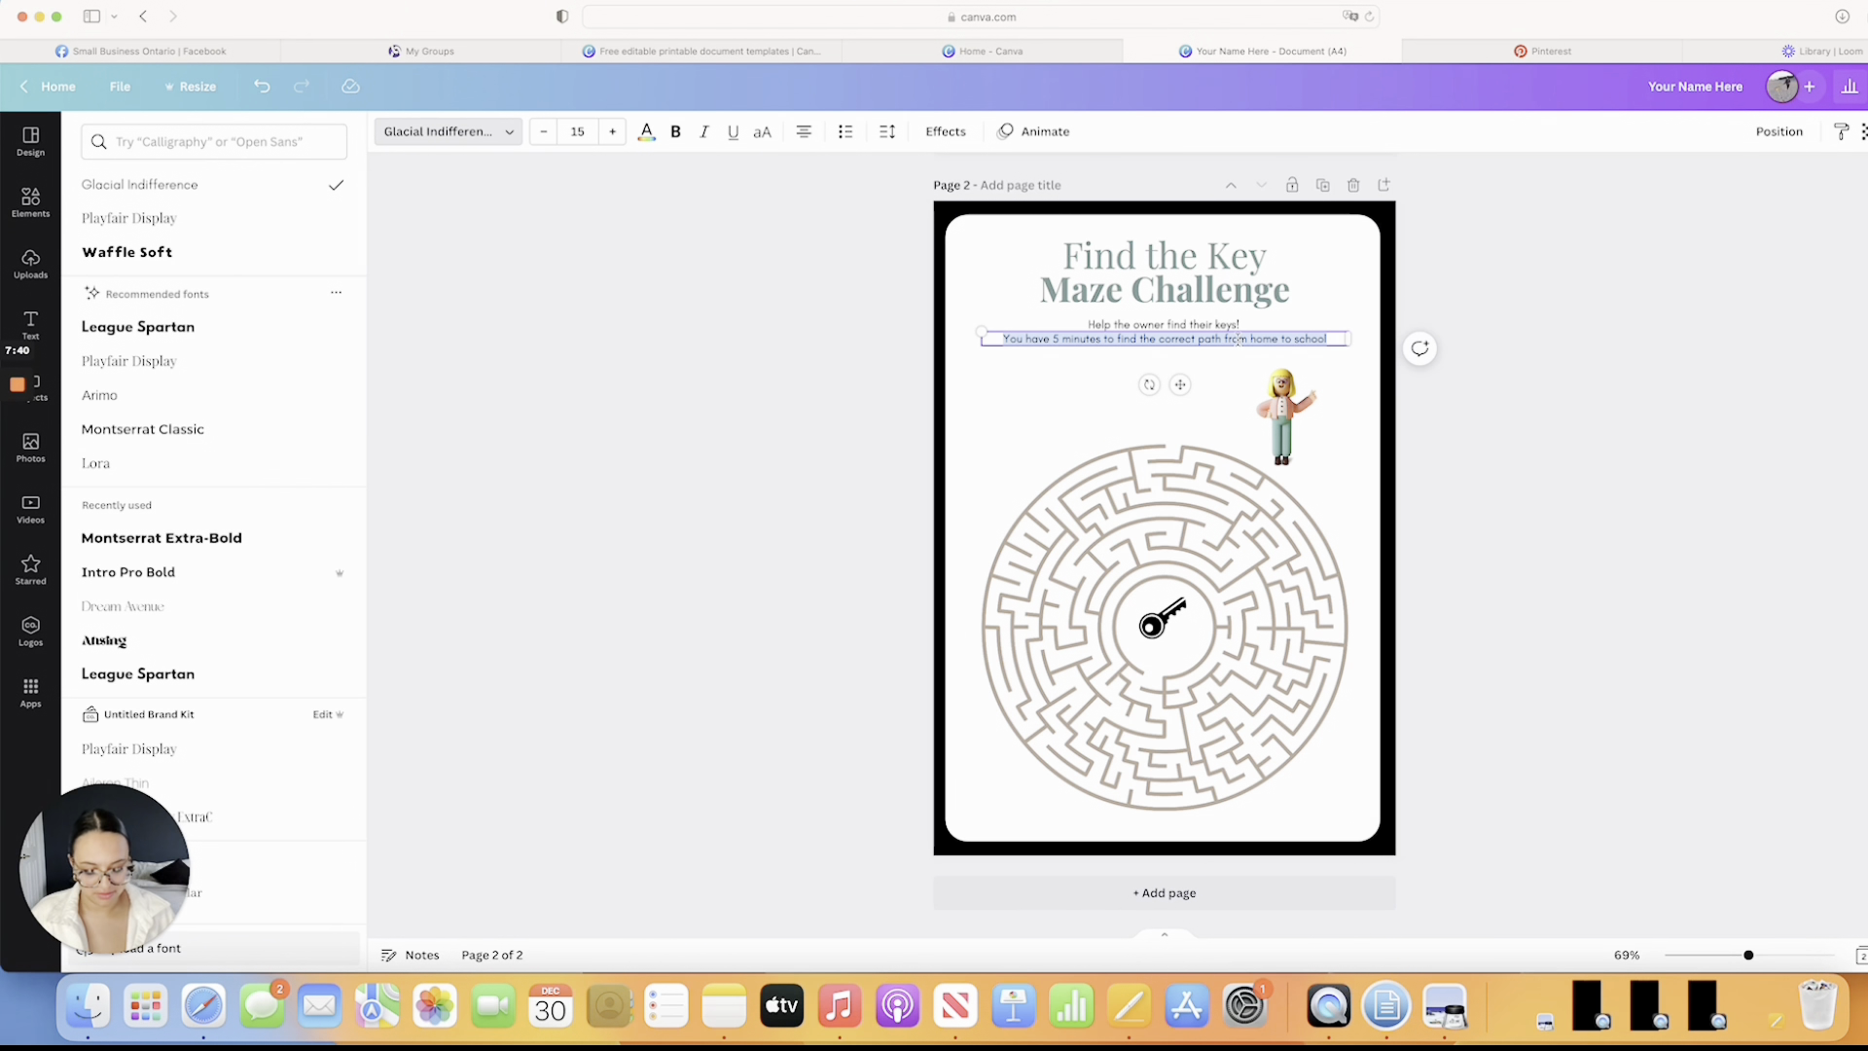
pyautogui.write('You have 5 minut')
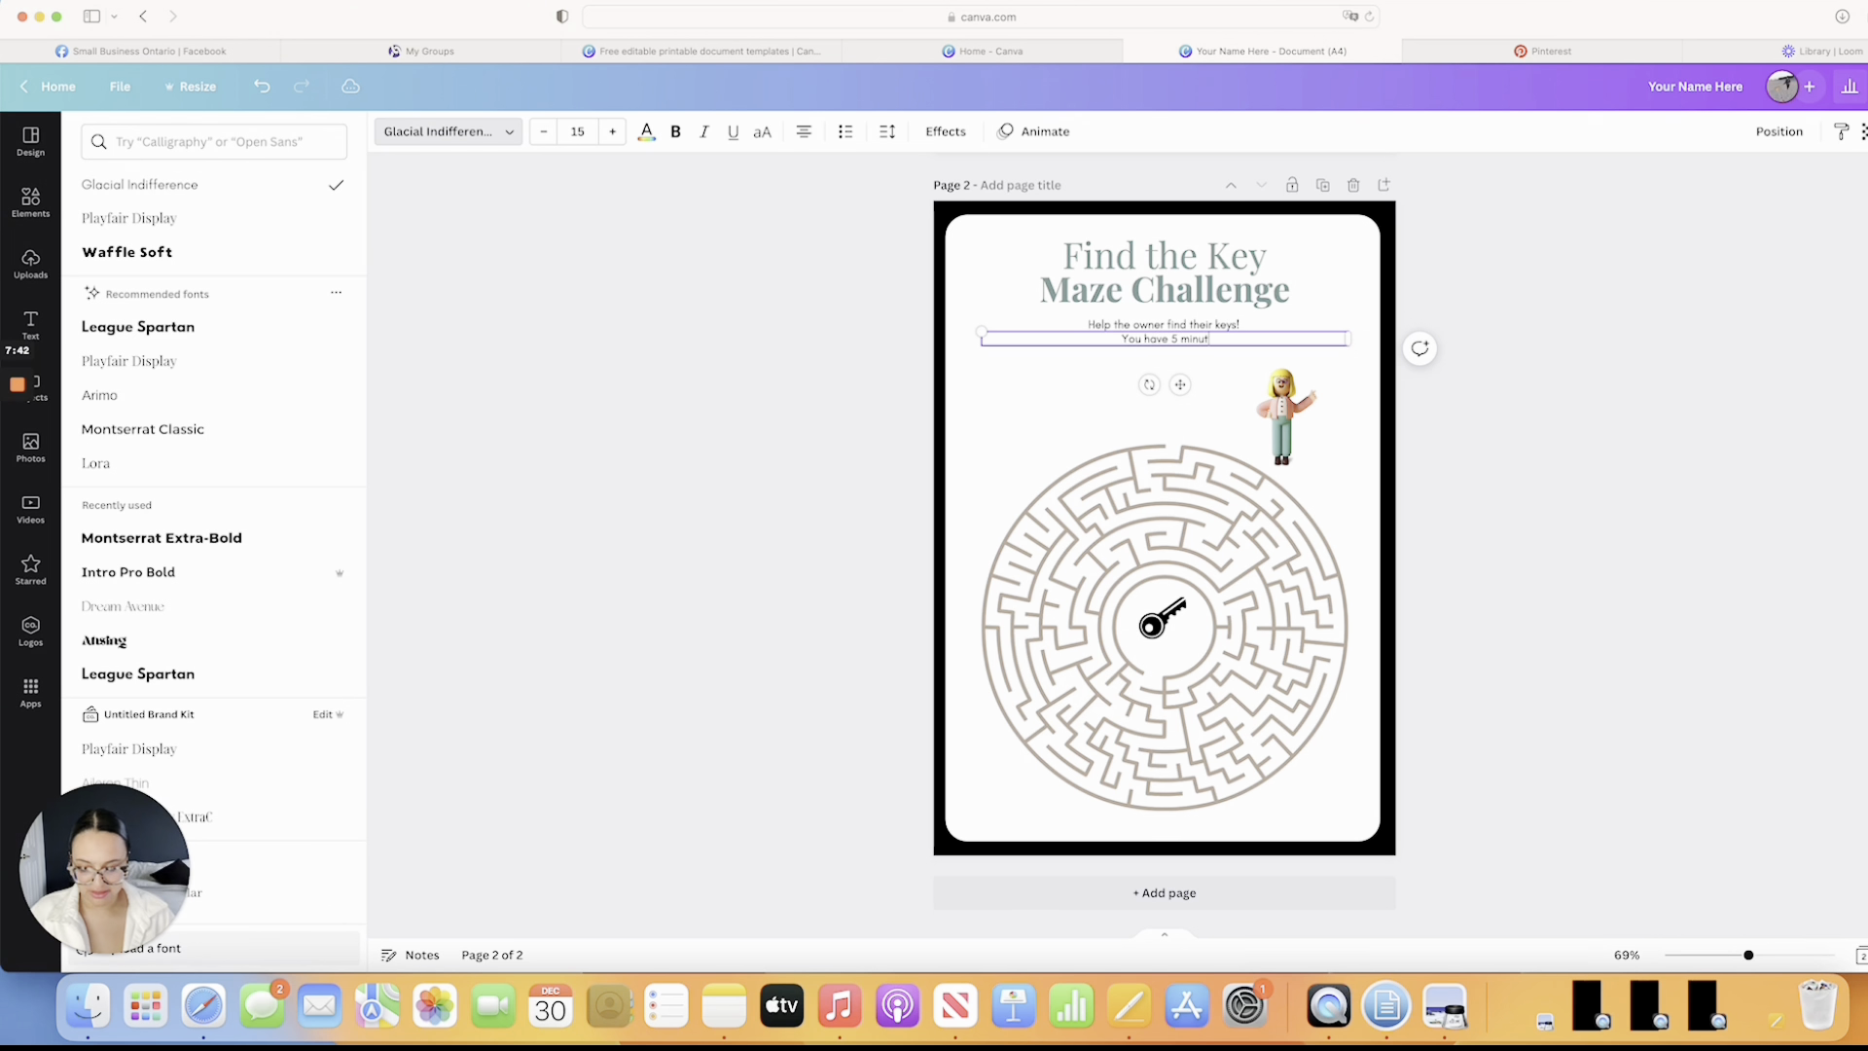
pyautogui.write('es to find t')
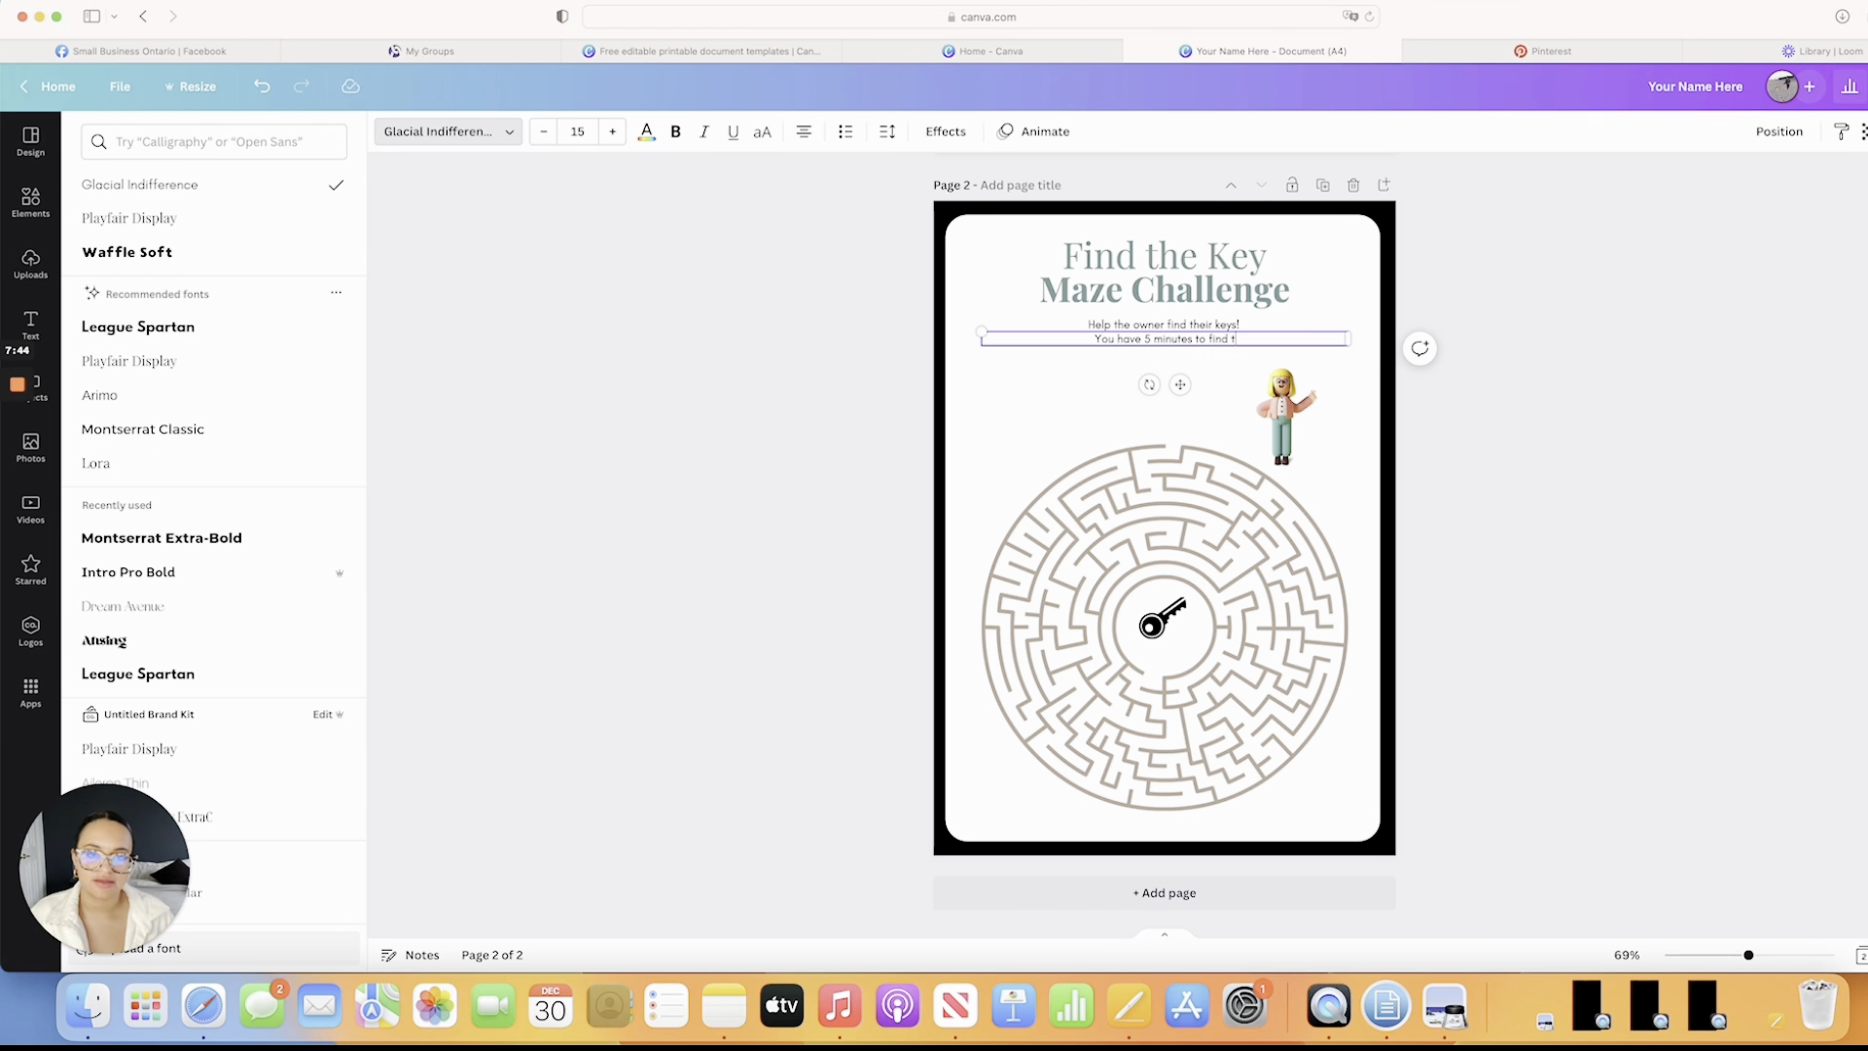
pyautogui.write('he key')
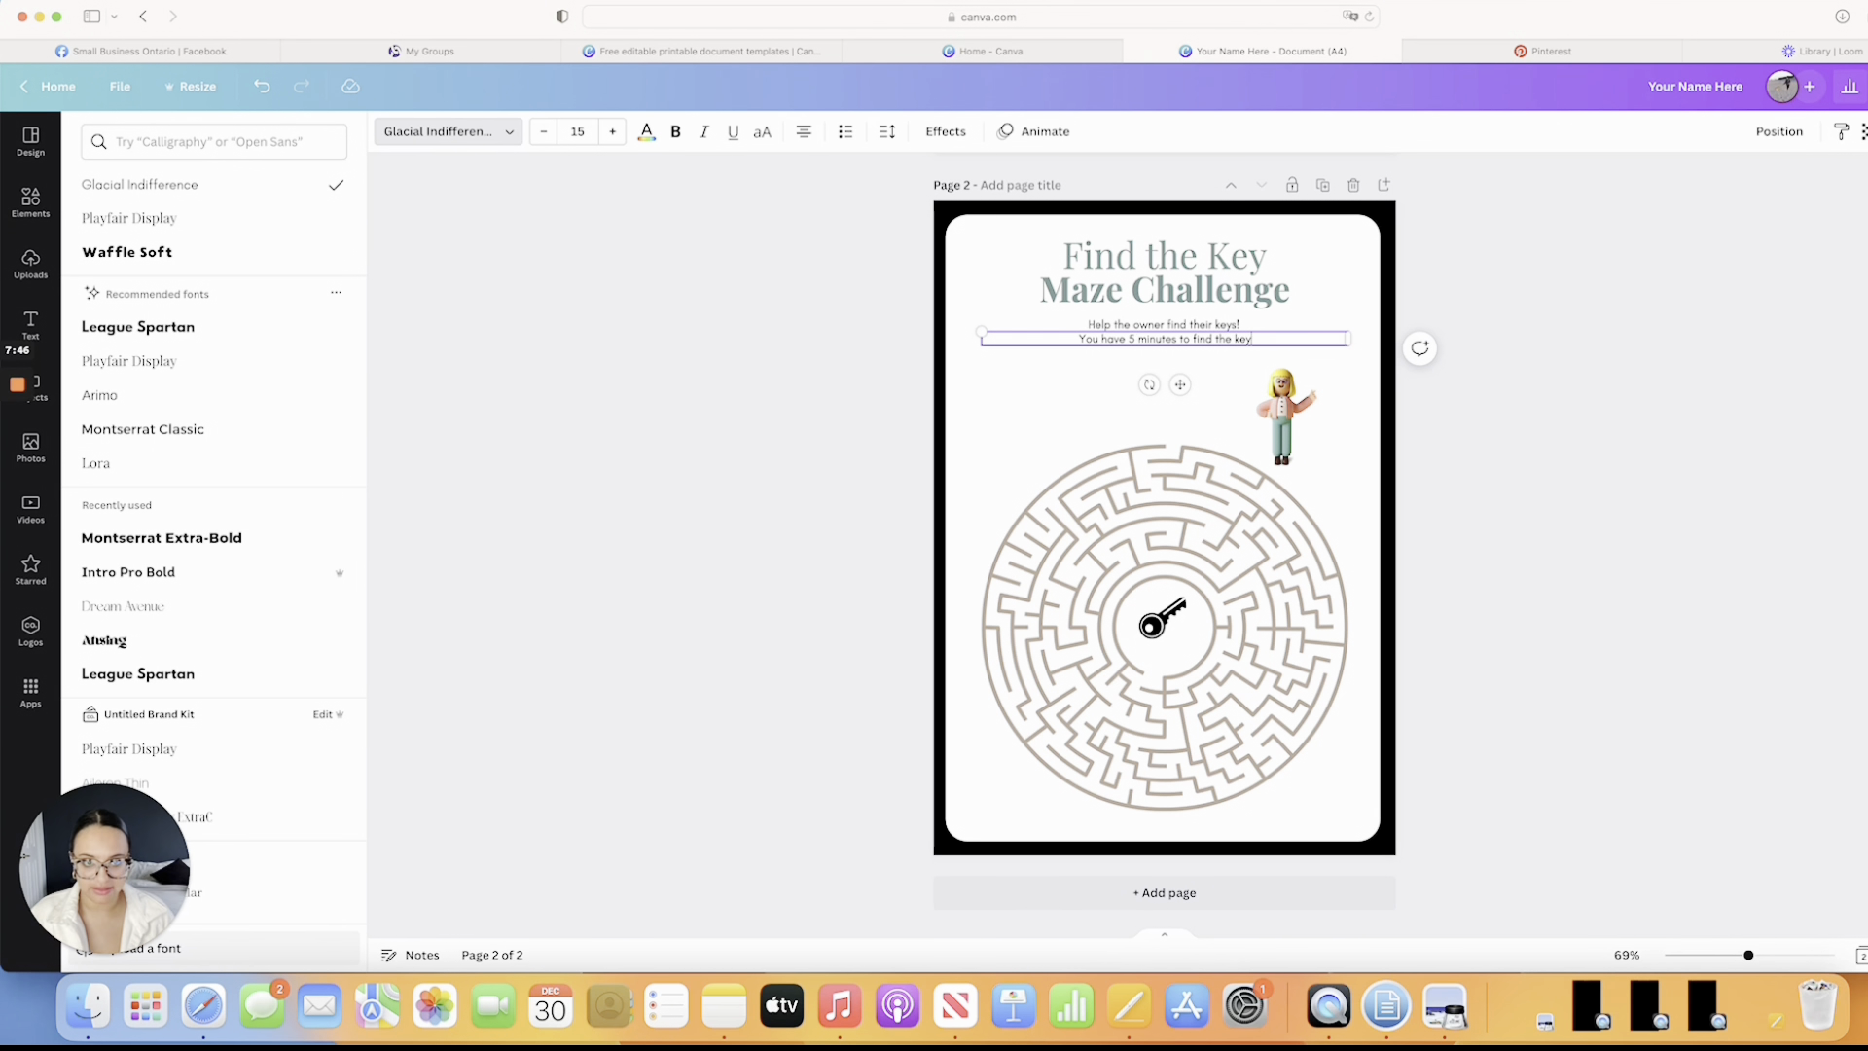
pyautogui.write(' through this maze!')
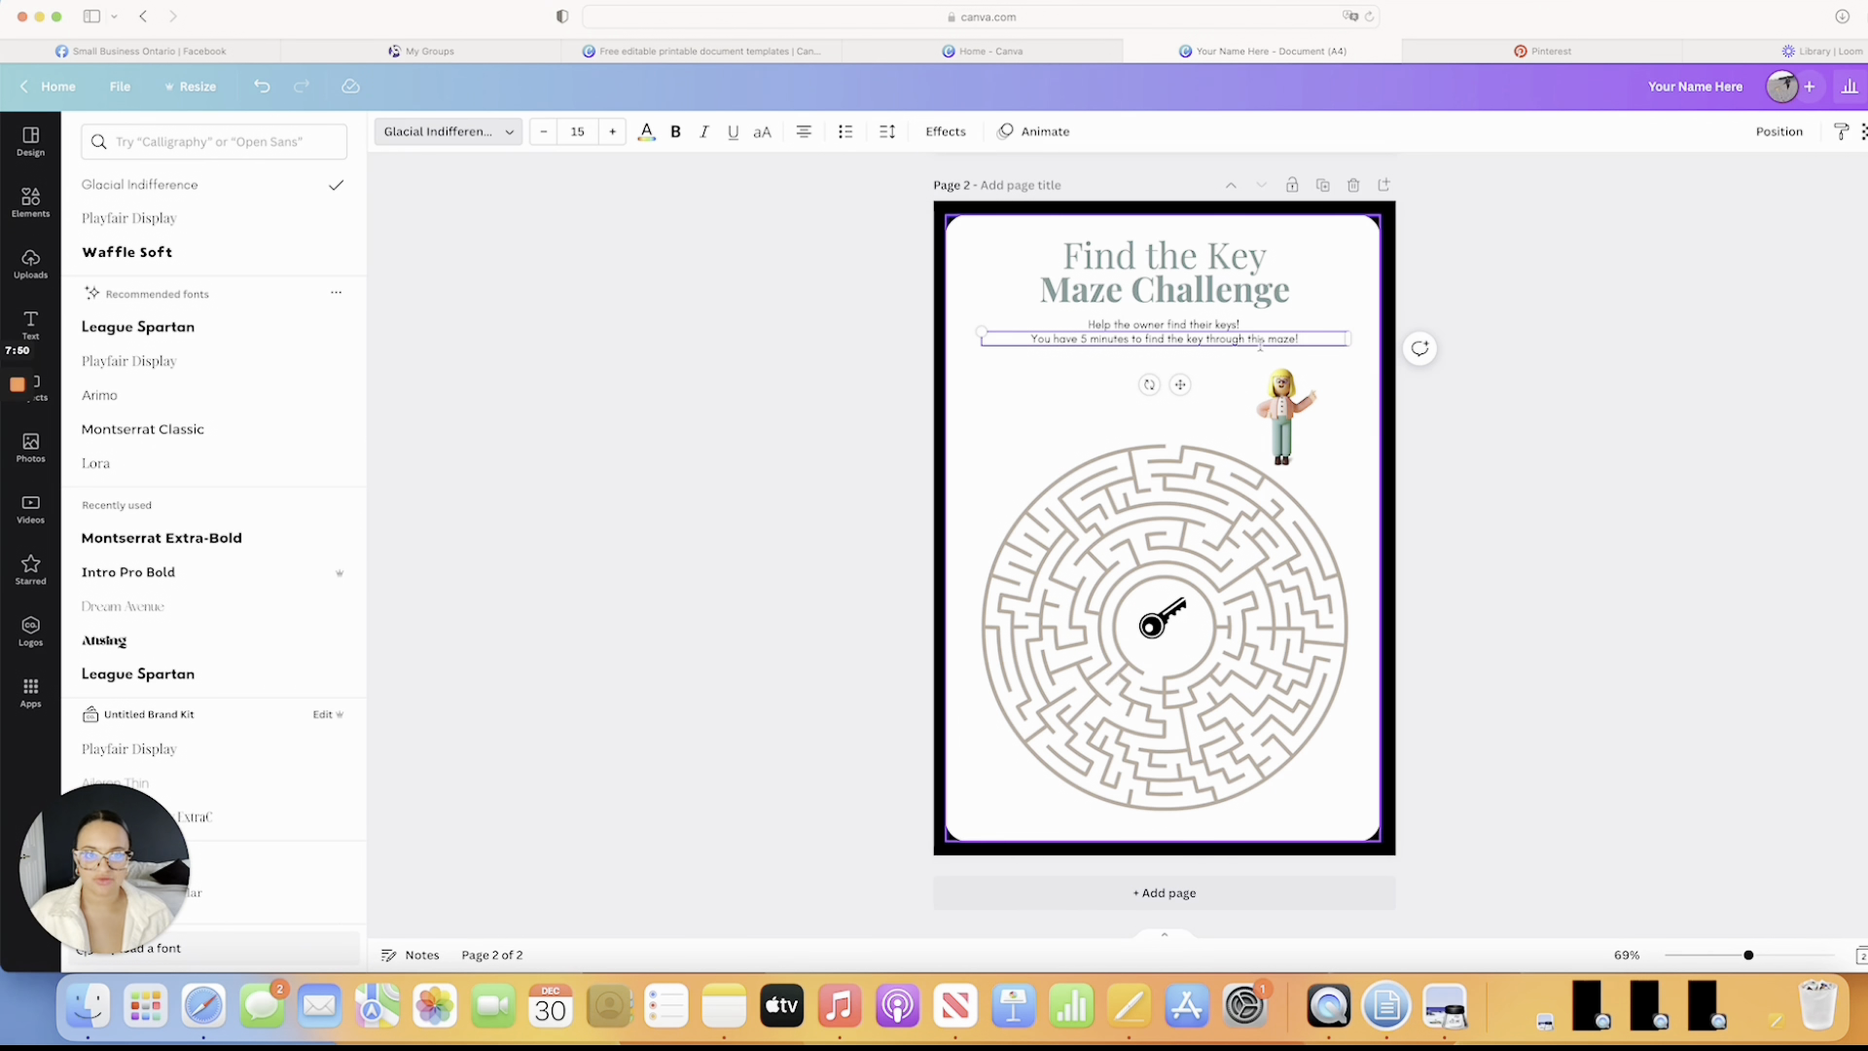
pyautogui.click(1835, 740)
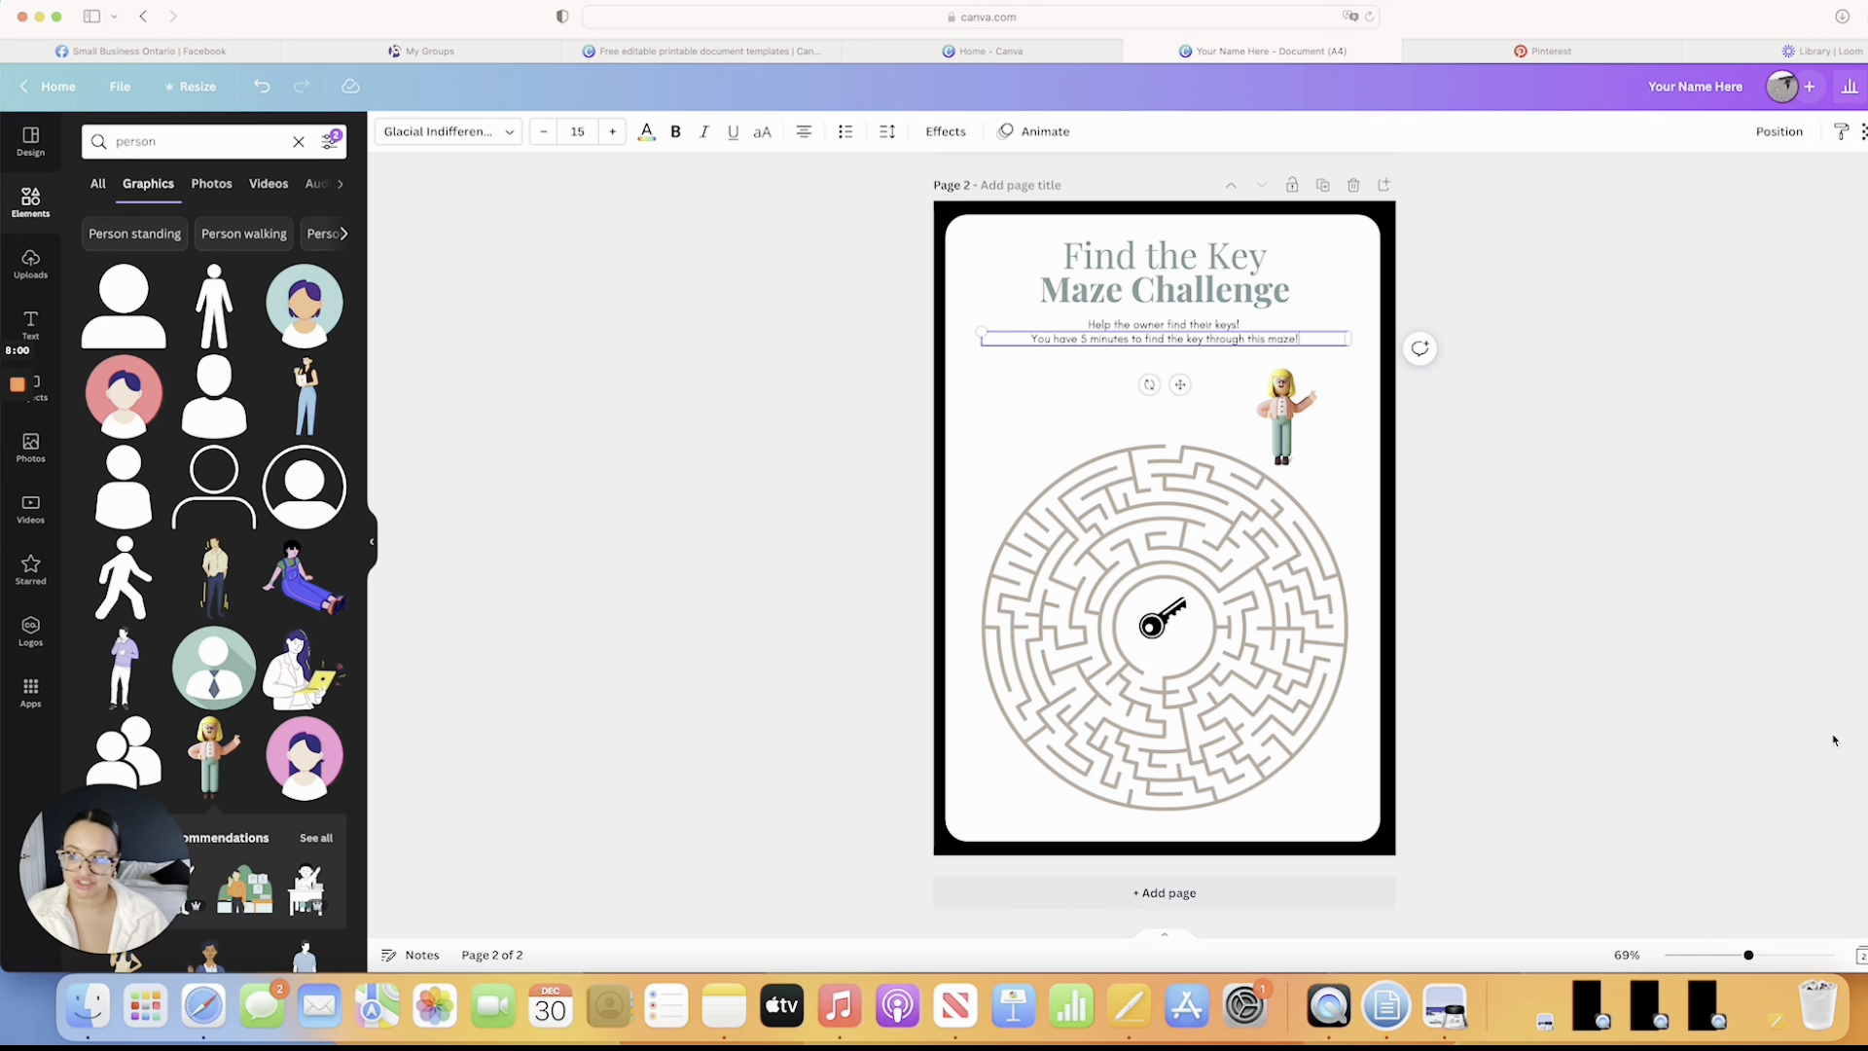
# Recolour the "Find the Key" title to the black brand colour and apply the change to all matching colours
pyautogui.scroll(5, 1642, 561)
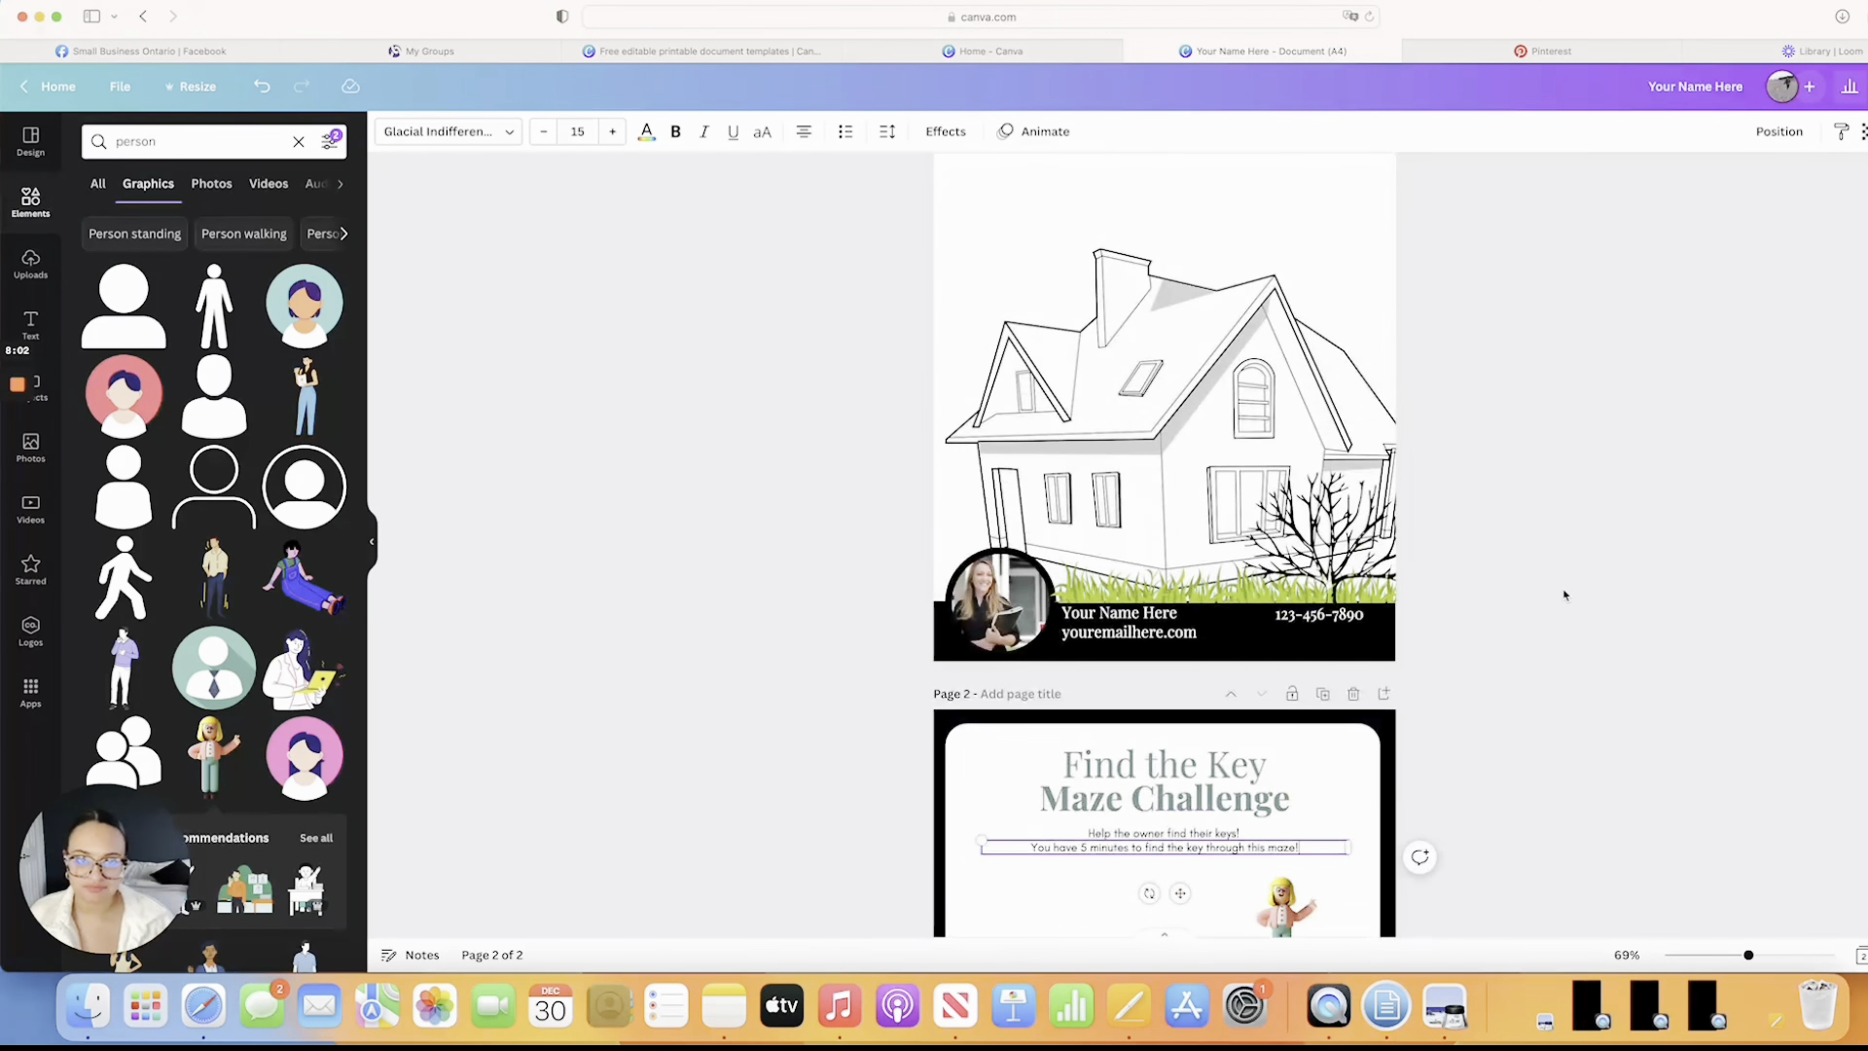
pyautogui.click(1165, 613)
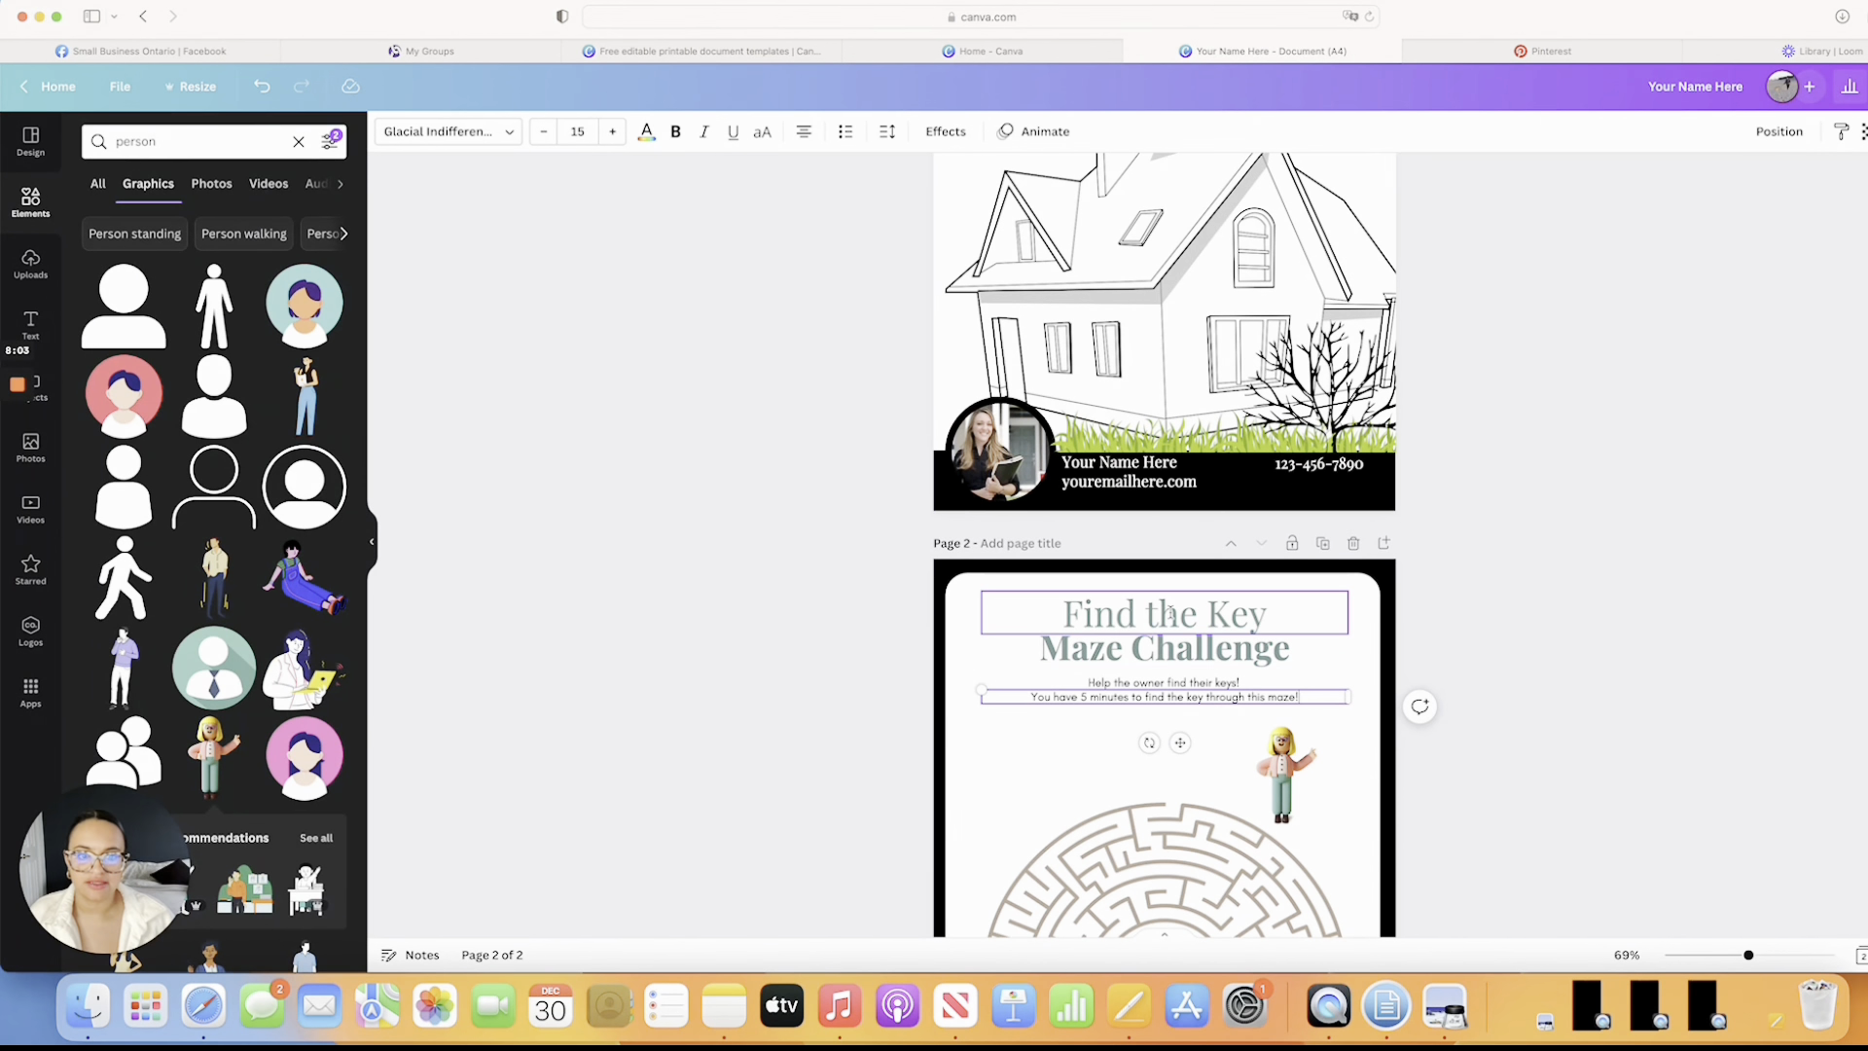
pyautogui.click(646, 131)
pyautogui.click(191, 399)
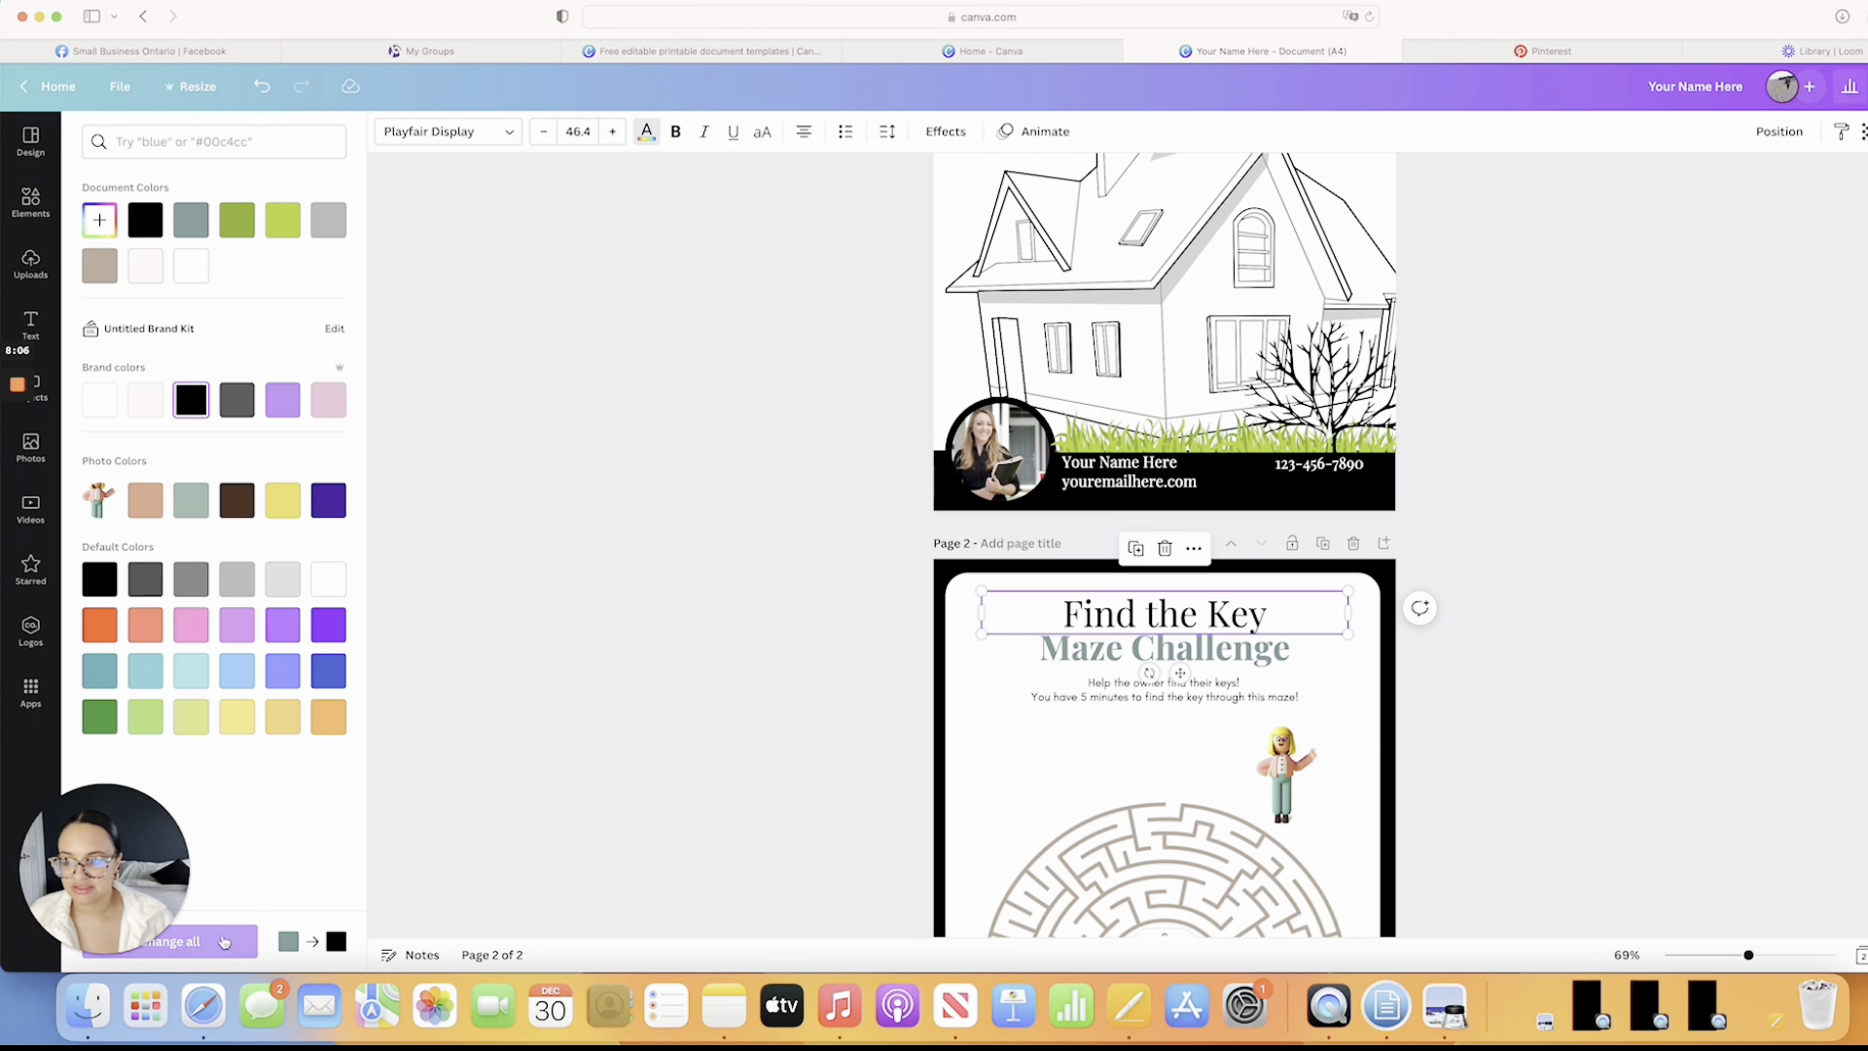
pyautogui.click(243, 939)
# Review the colour-in house page and the maze page for consistent branding
pyautogui.scroll(5, 651, 672)
pyautogui.scroll(-5, 654, 679)
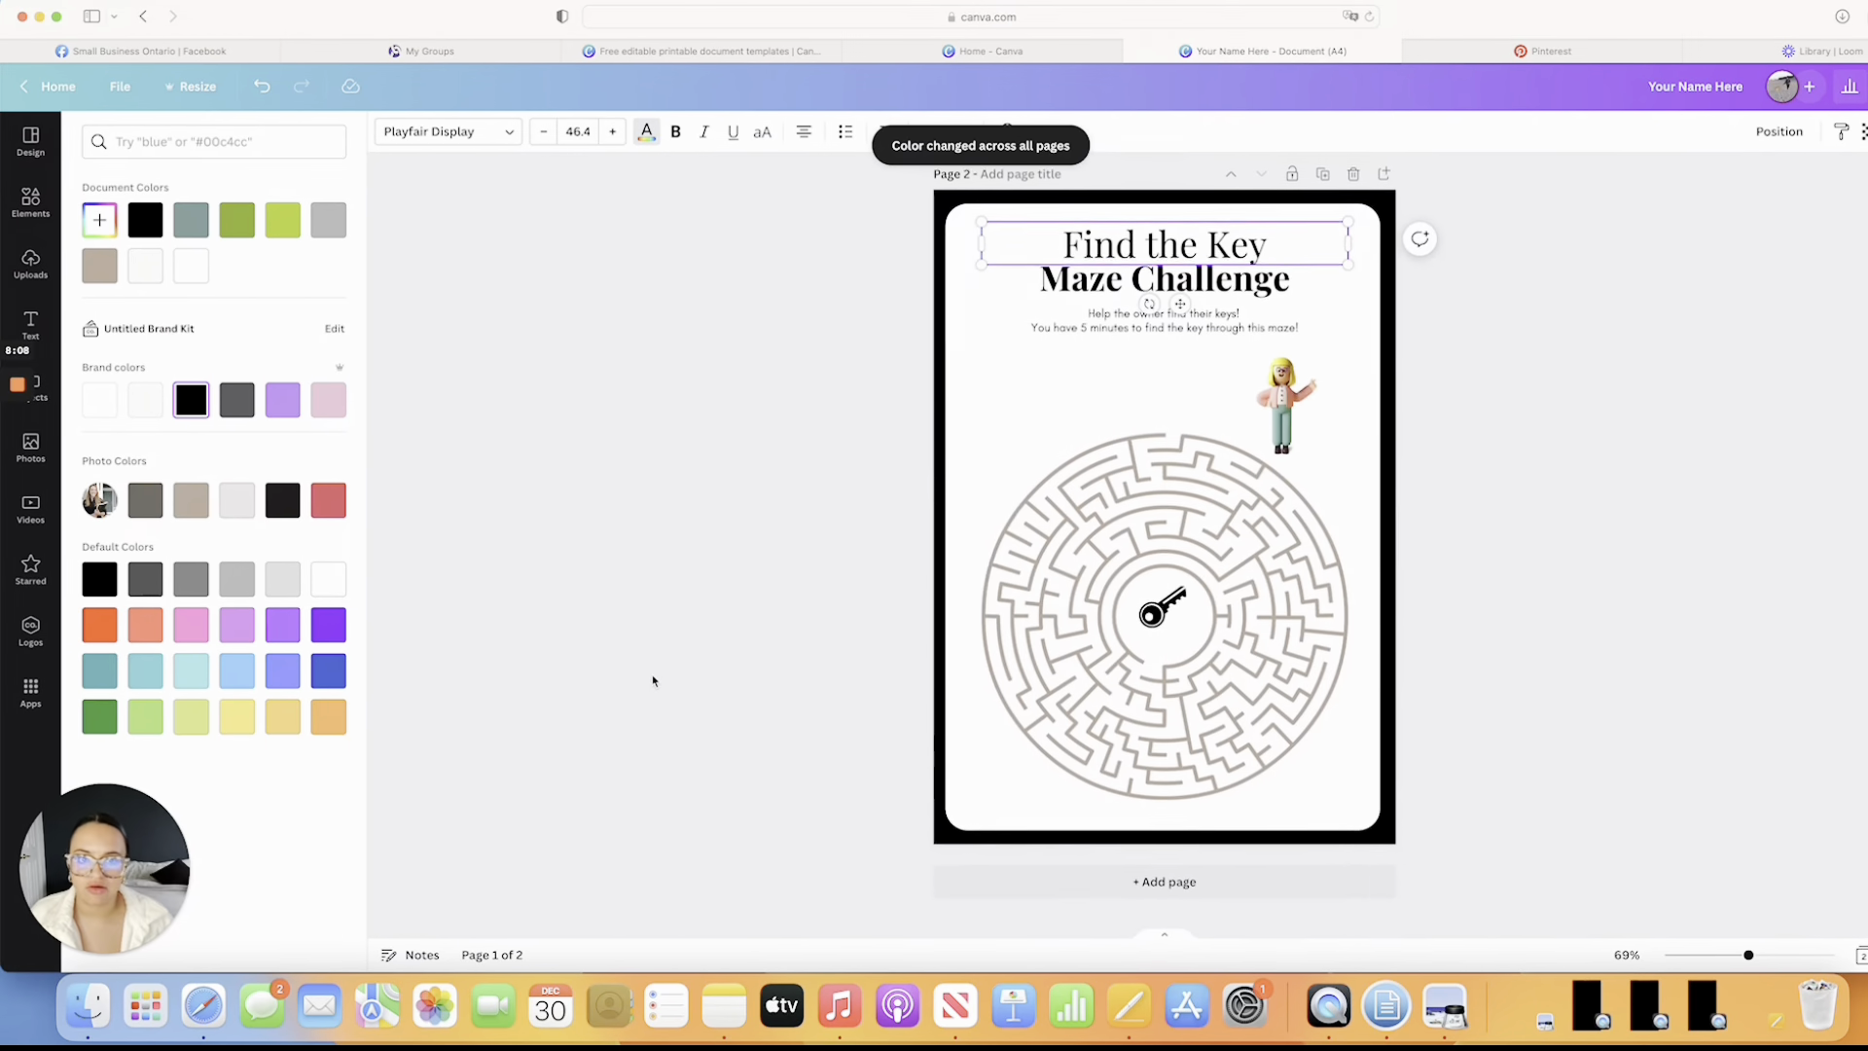
pyautogui.scroll(5, 652, 680)
pyautogui.scroll(-5, 652, 680)
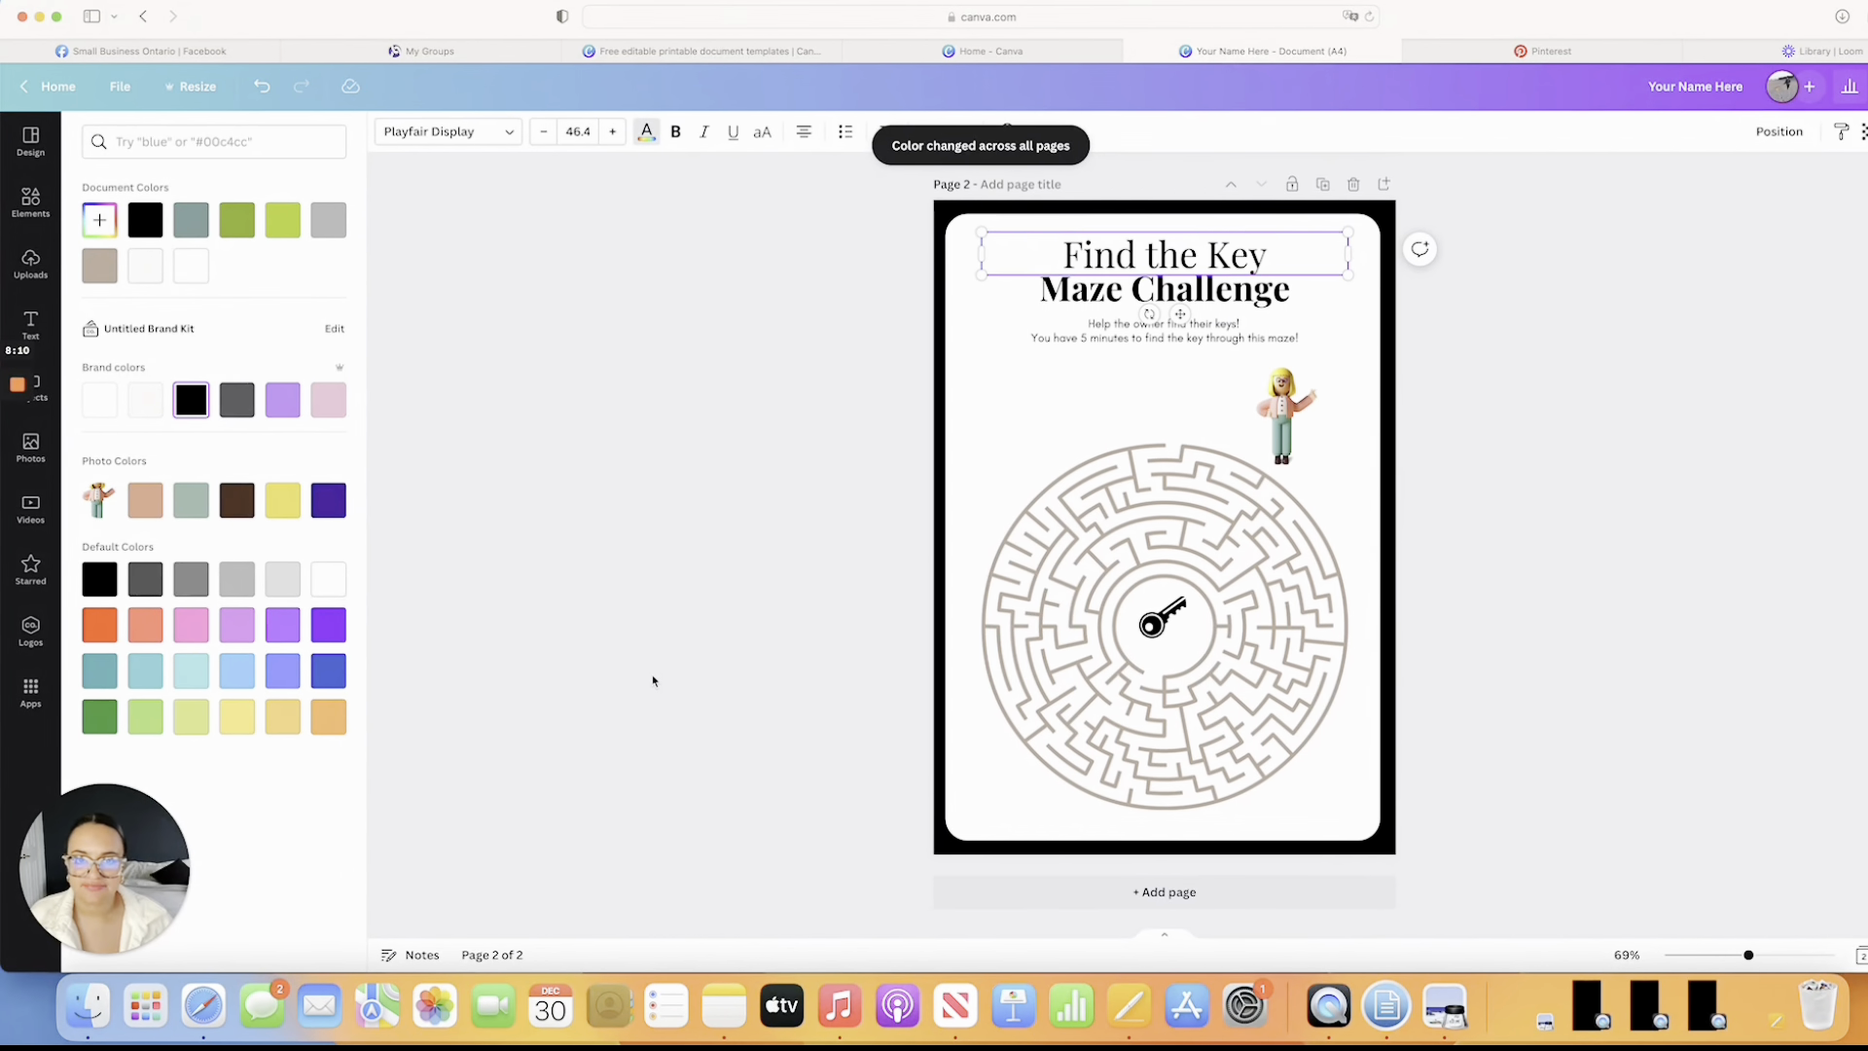
pyautogui.scroll(5, 846, 684)
pyautogui.scroll(-5, 850, 685)
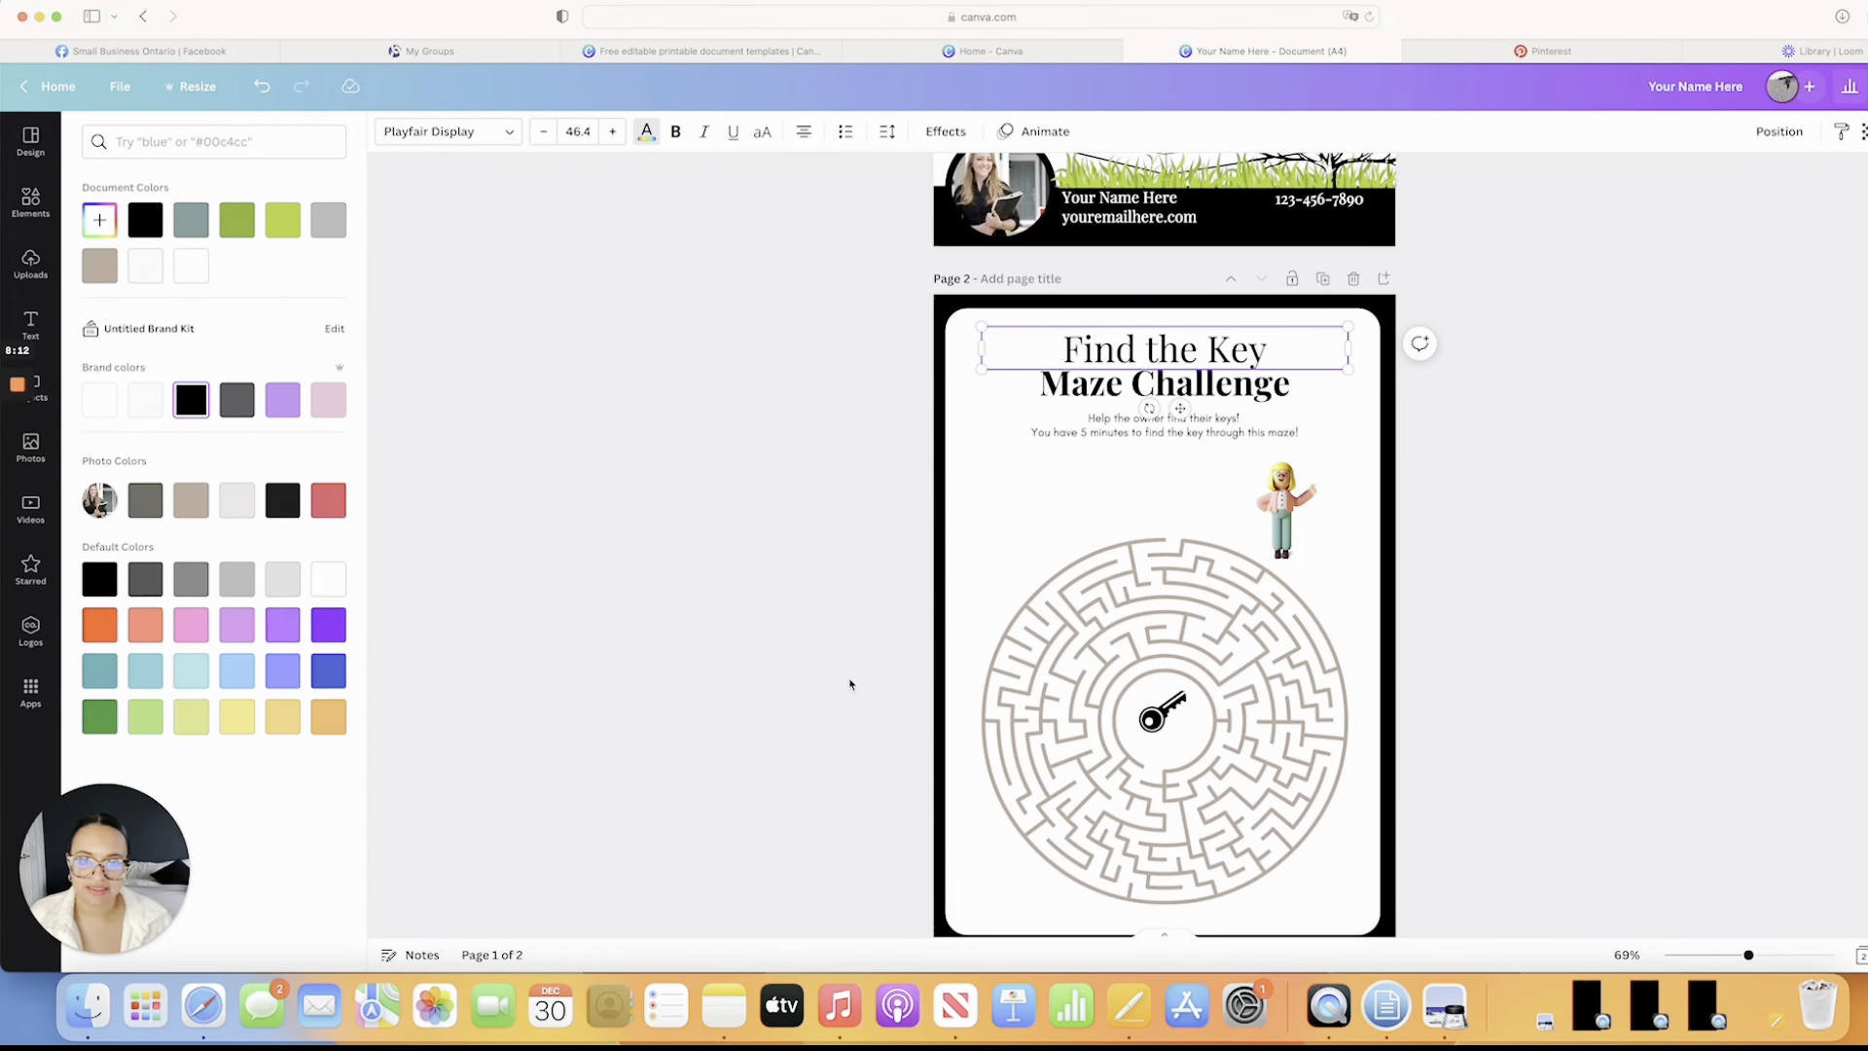
pyautogui.scroll(2, 849, 681)
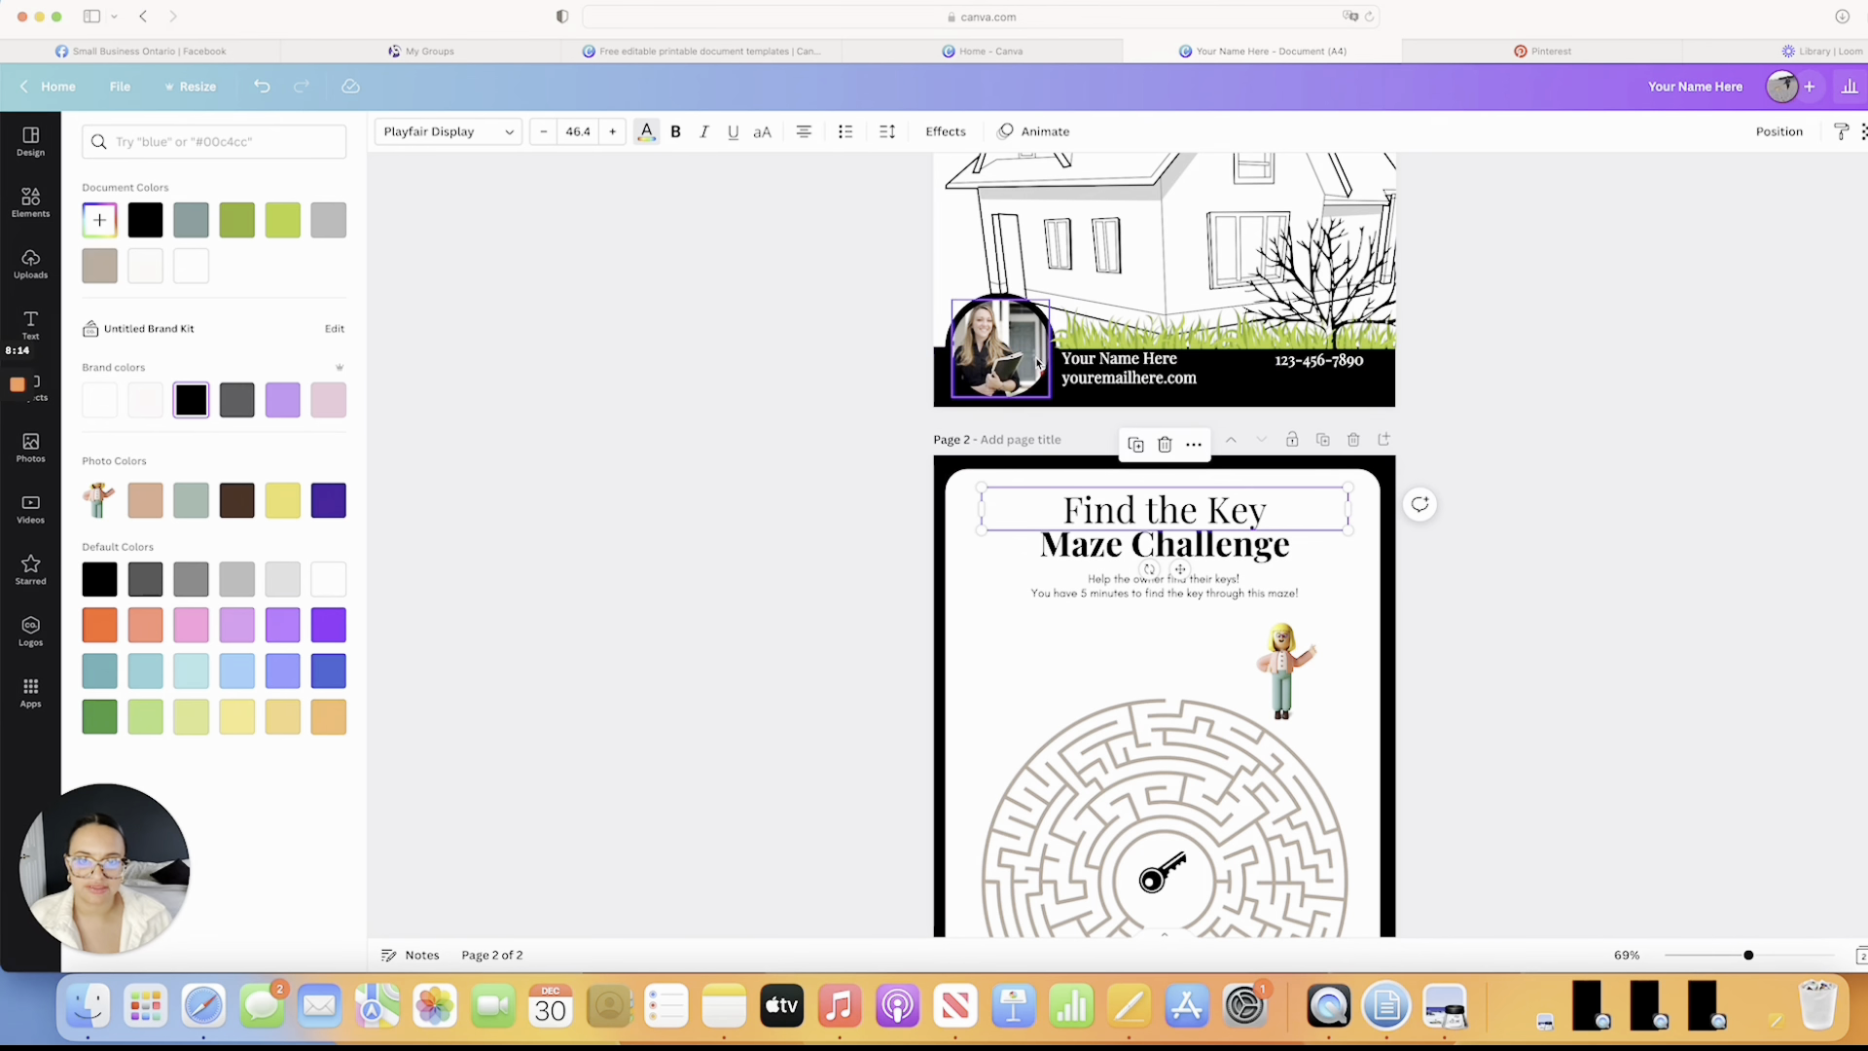
pyautogui.scroll(-3, 1018, 432)
pyautogui.scroll(1, 1016, 438)
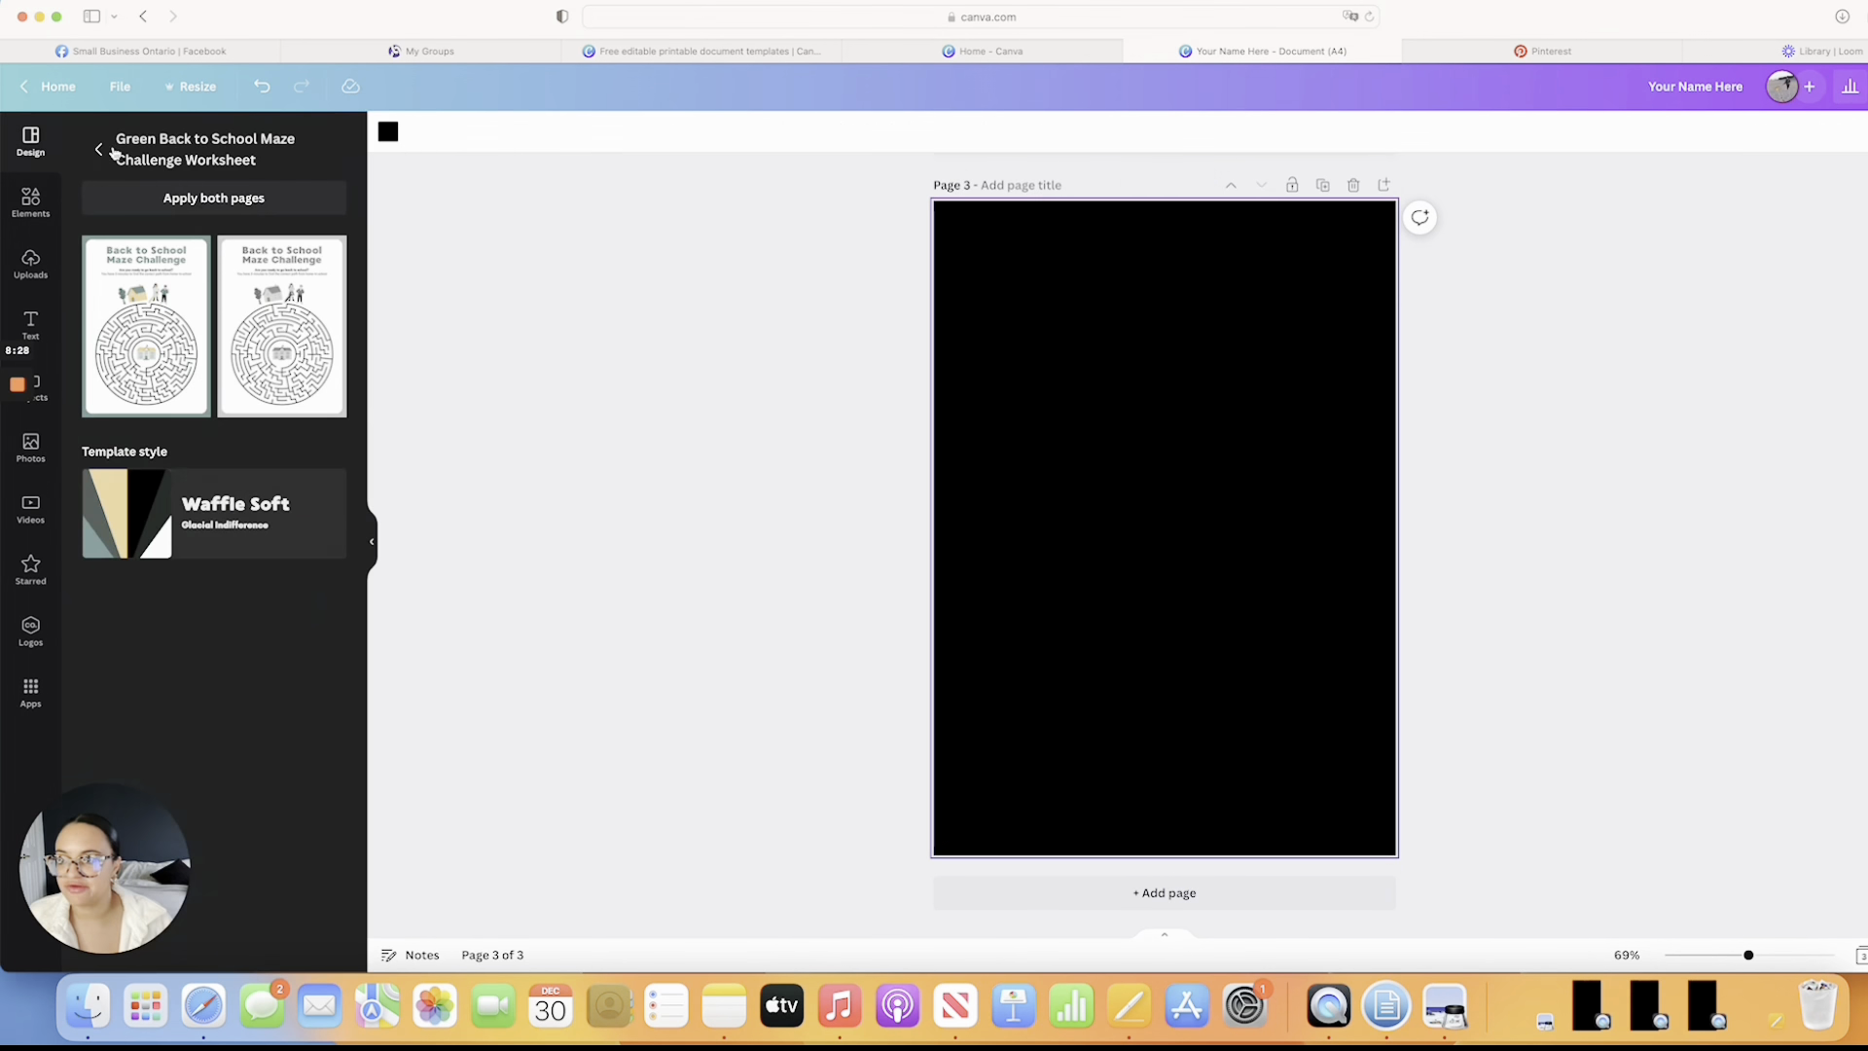
# Search the design templates for "activities" and browse them for an idea for page 3
pyautogui.click(100, 148)
pyautogui.click(93, 137)
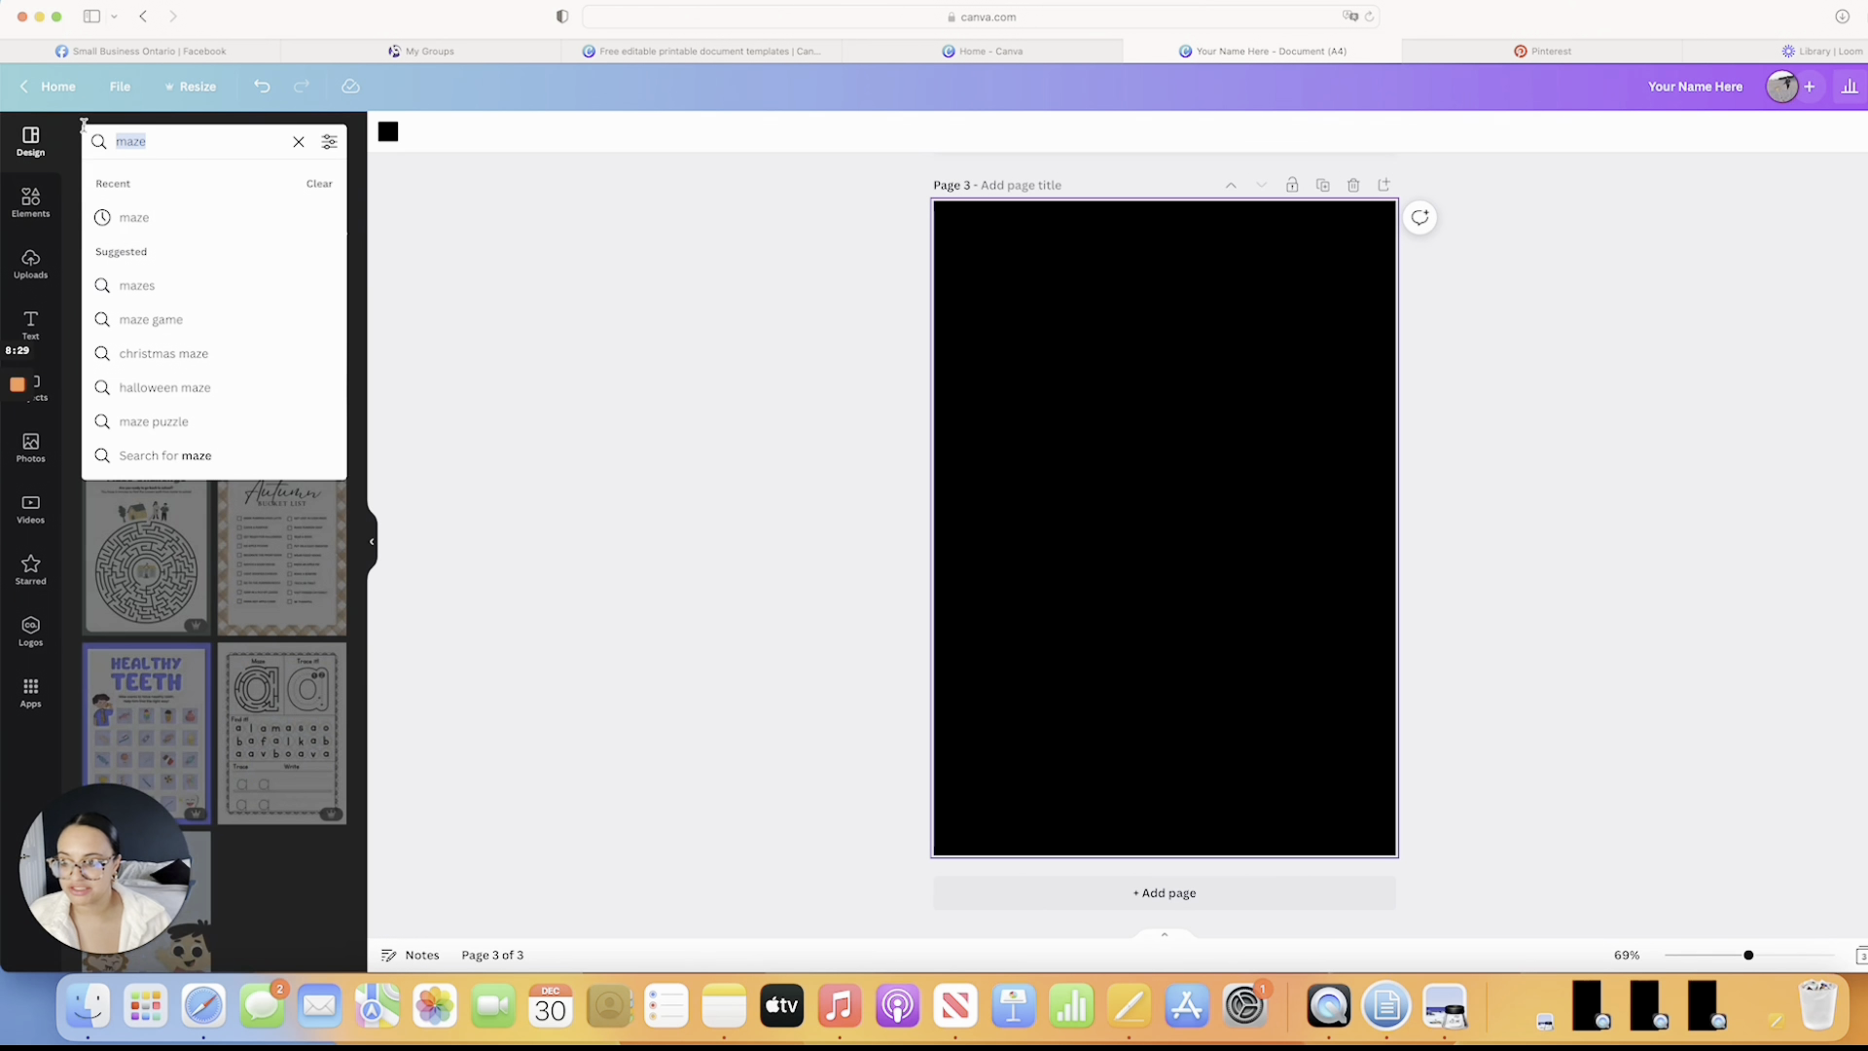
pyautogui.write('activit')
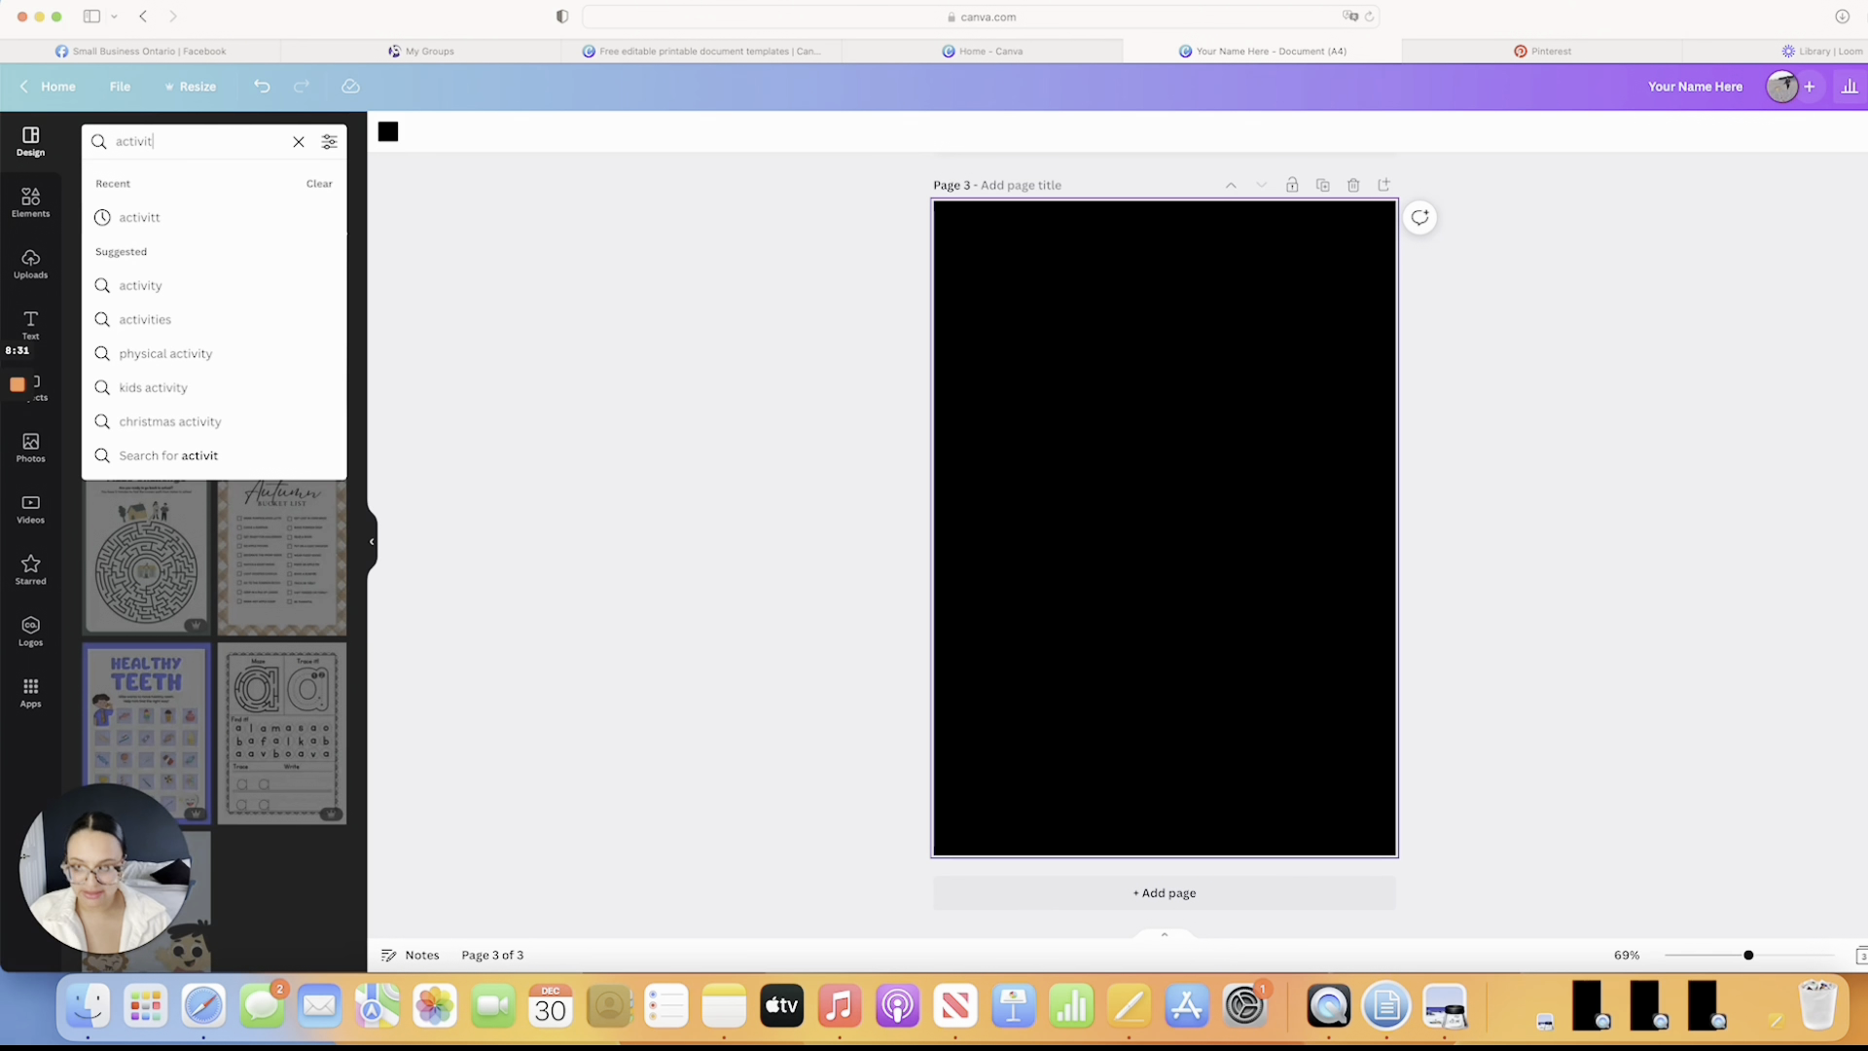
pyautogui.write('iwa')
pyautogui.press('Return')
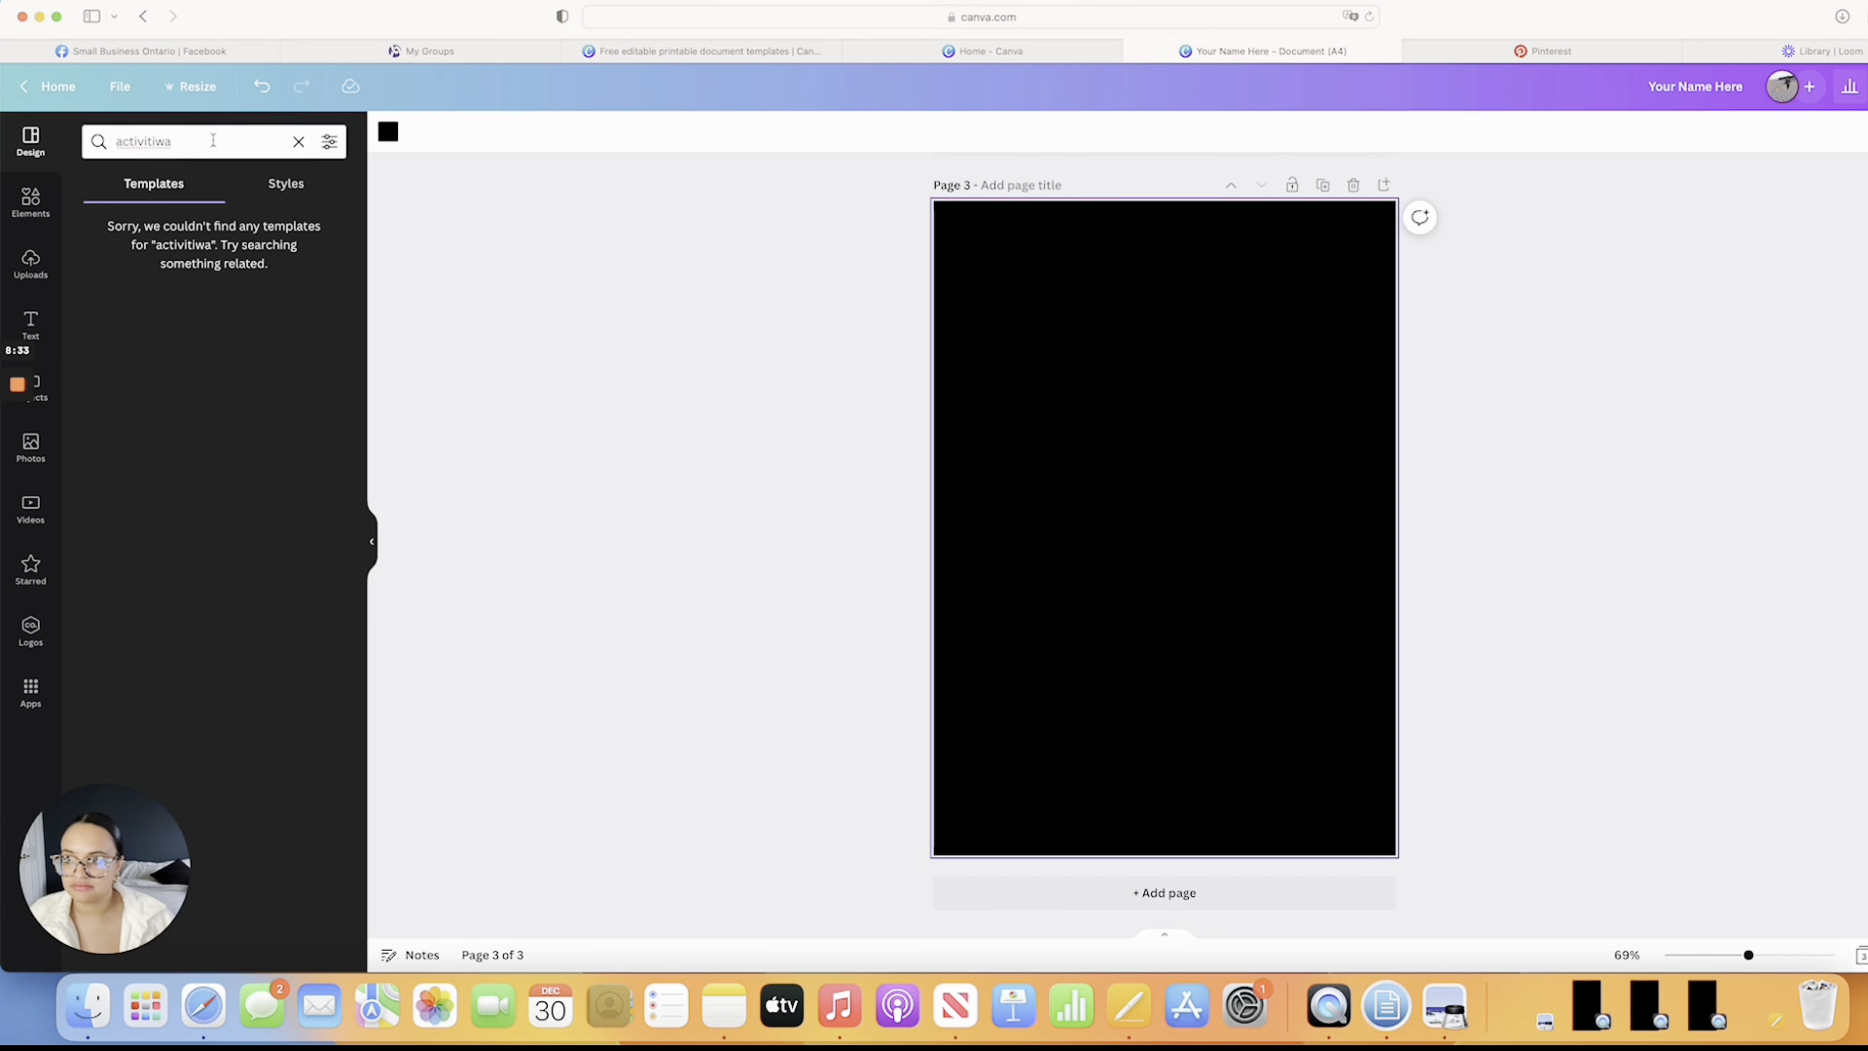
pyautogui.click(146, 141)
pyautogui.press('BackSpace')
pyautogui.press('BackSpace')
pyautogui.write('es')
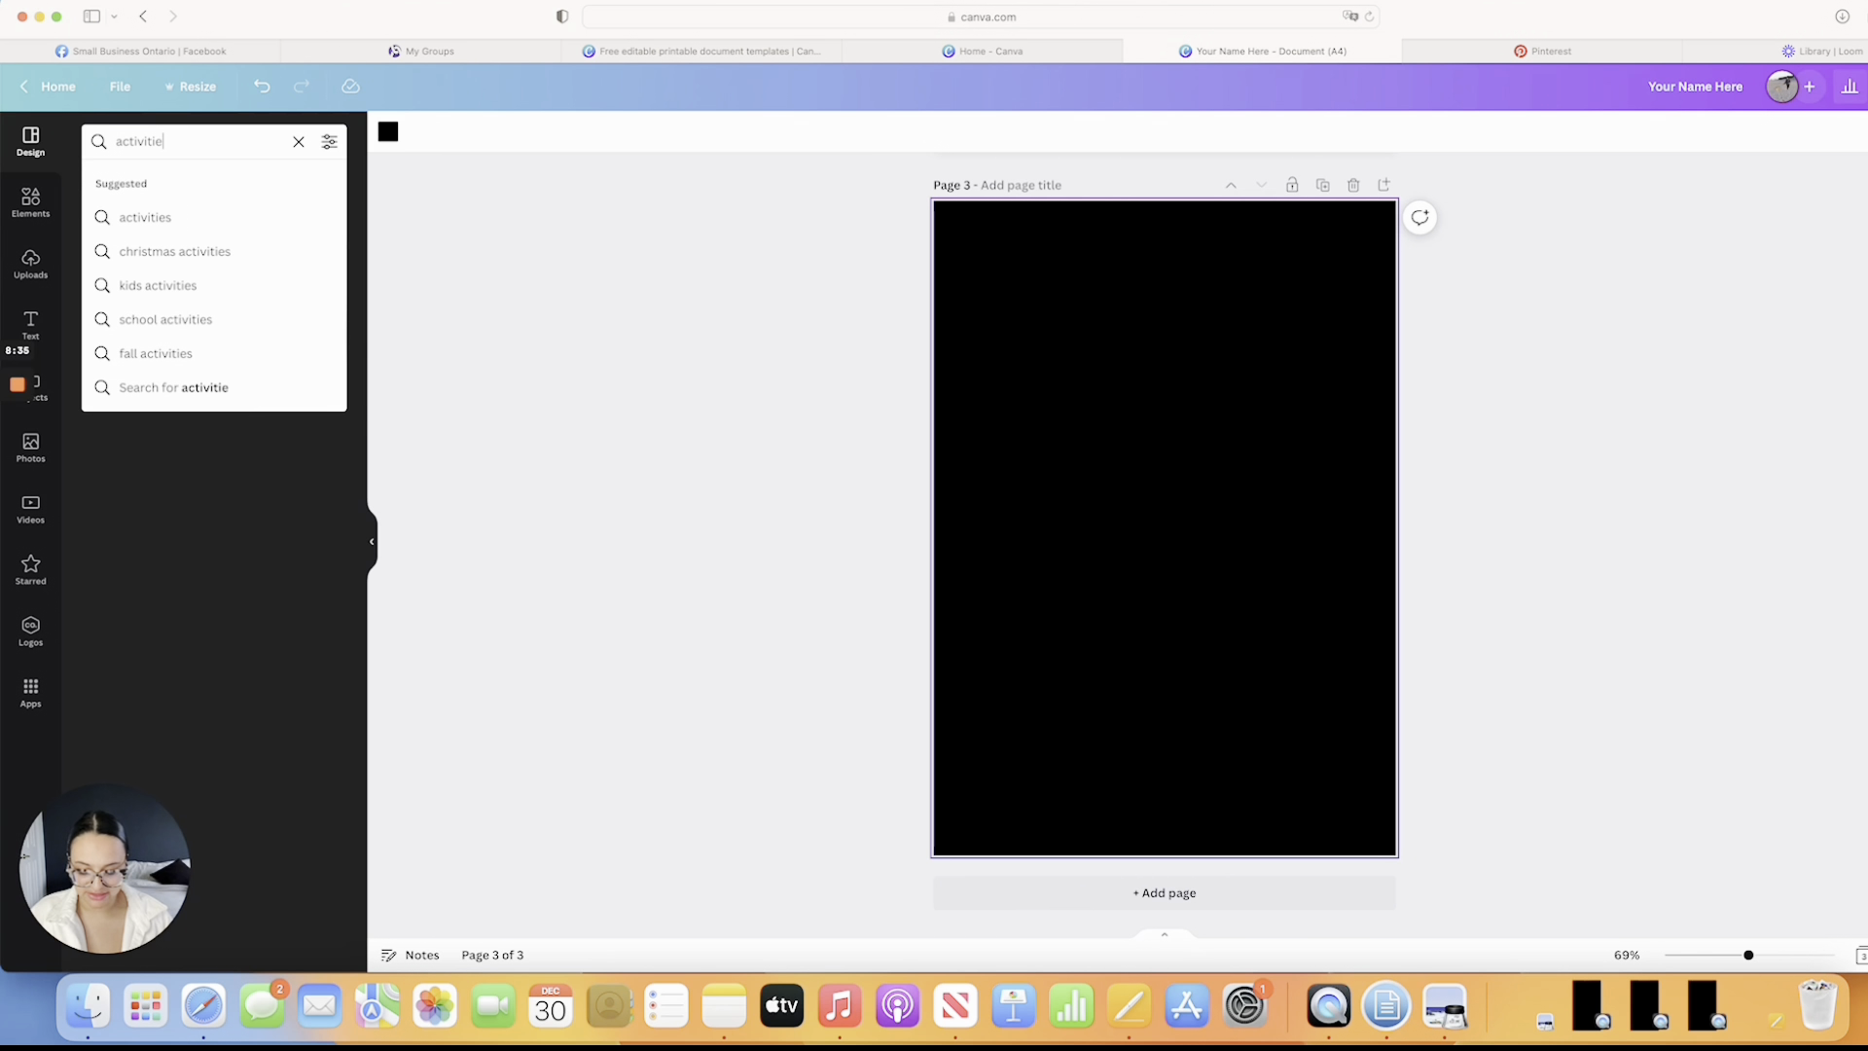
pyautogui.press('Return')
pyautogui.scroll(-1, 226, 428)
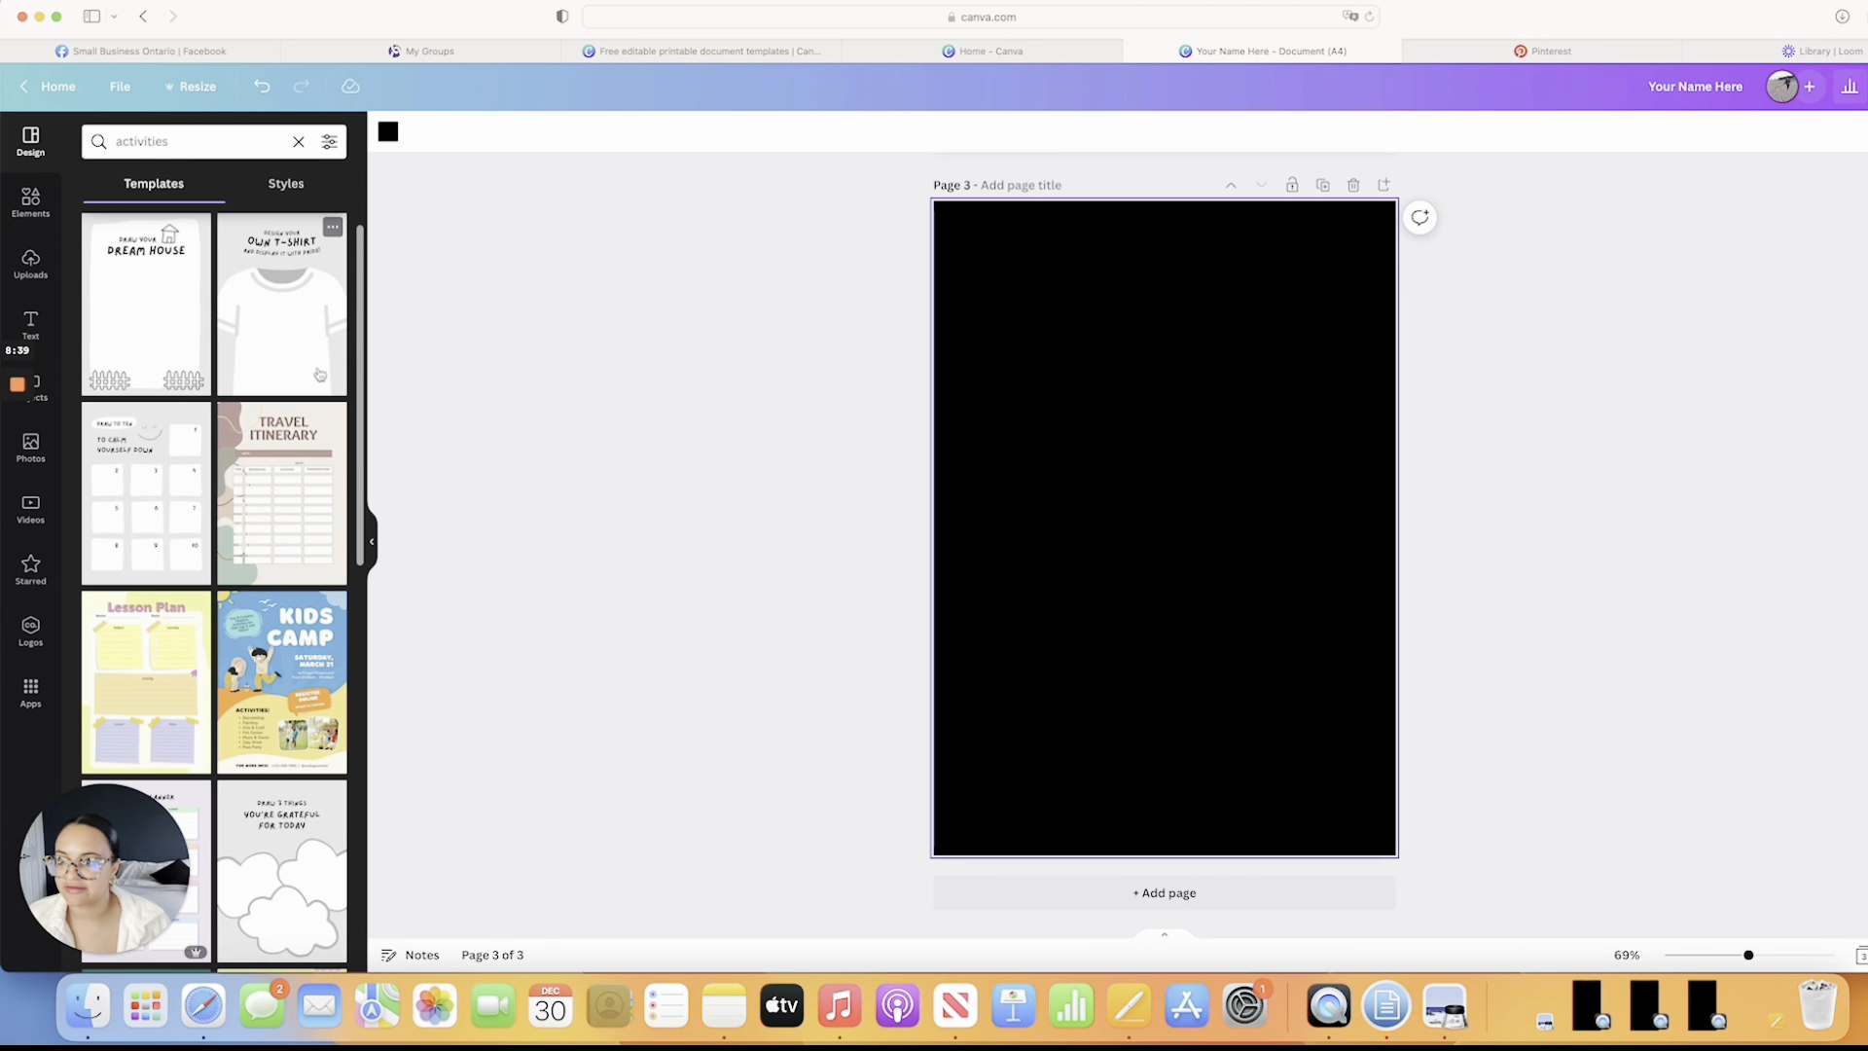
pyautogui.scroll(-8, 273, 383)
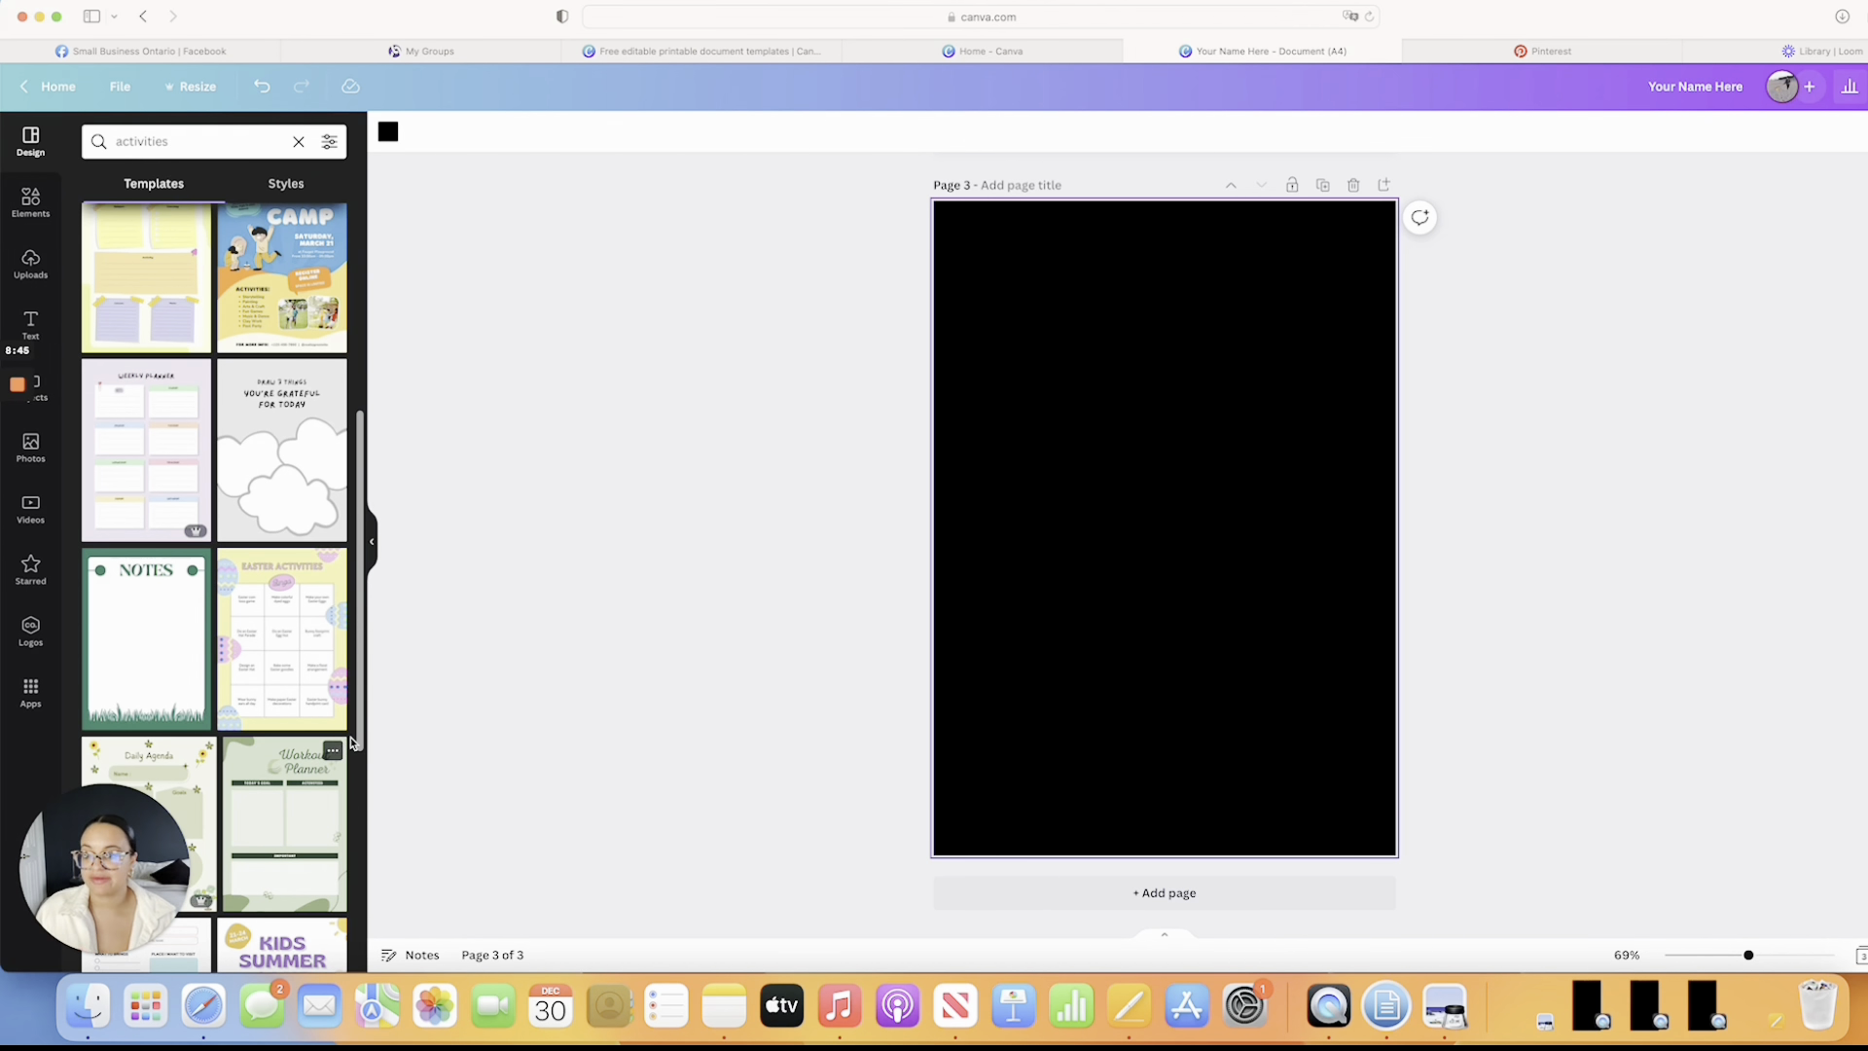
# Leave the document for the home page and search the templates for "Real Estate"
pyautogui.scroll(12, 760, 674)
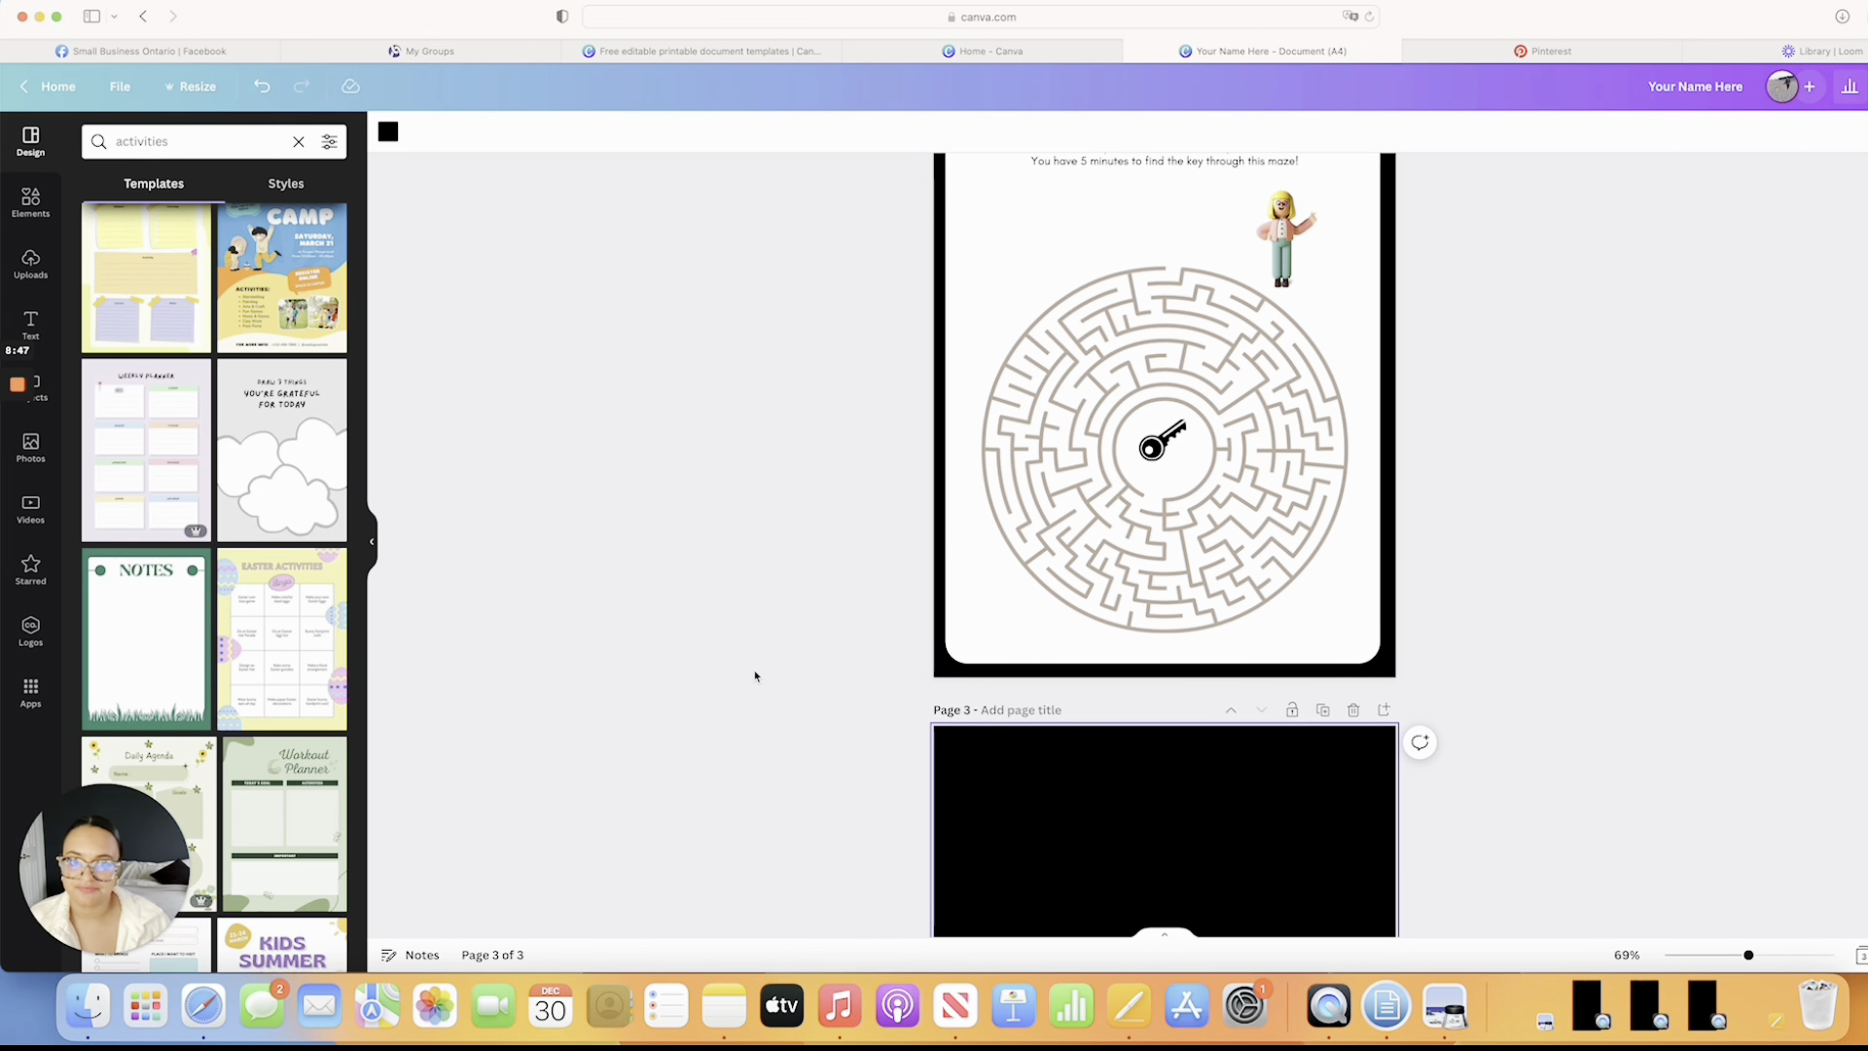
pyautogui.scroll(3, 749, 680)
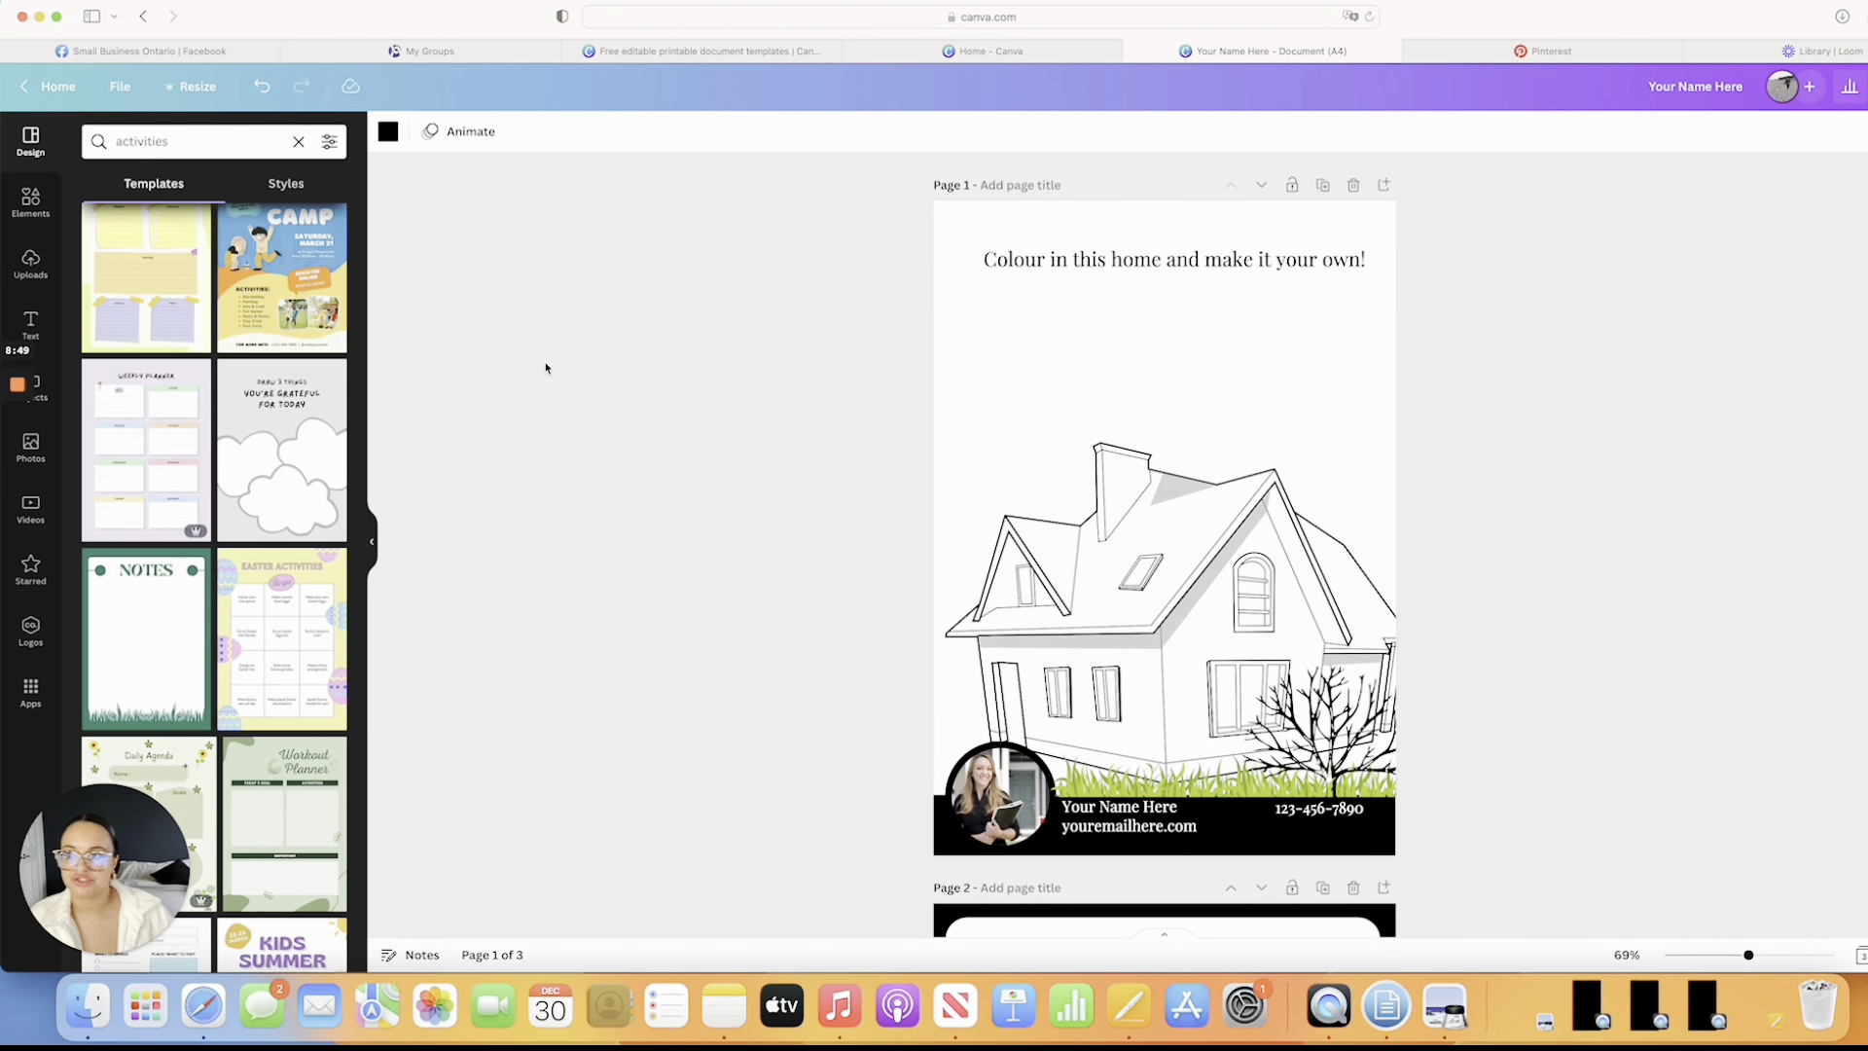
pyautogui.click(19, 89)
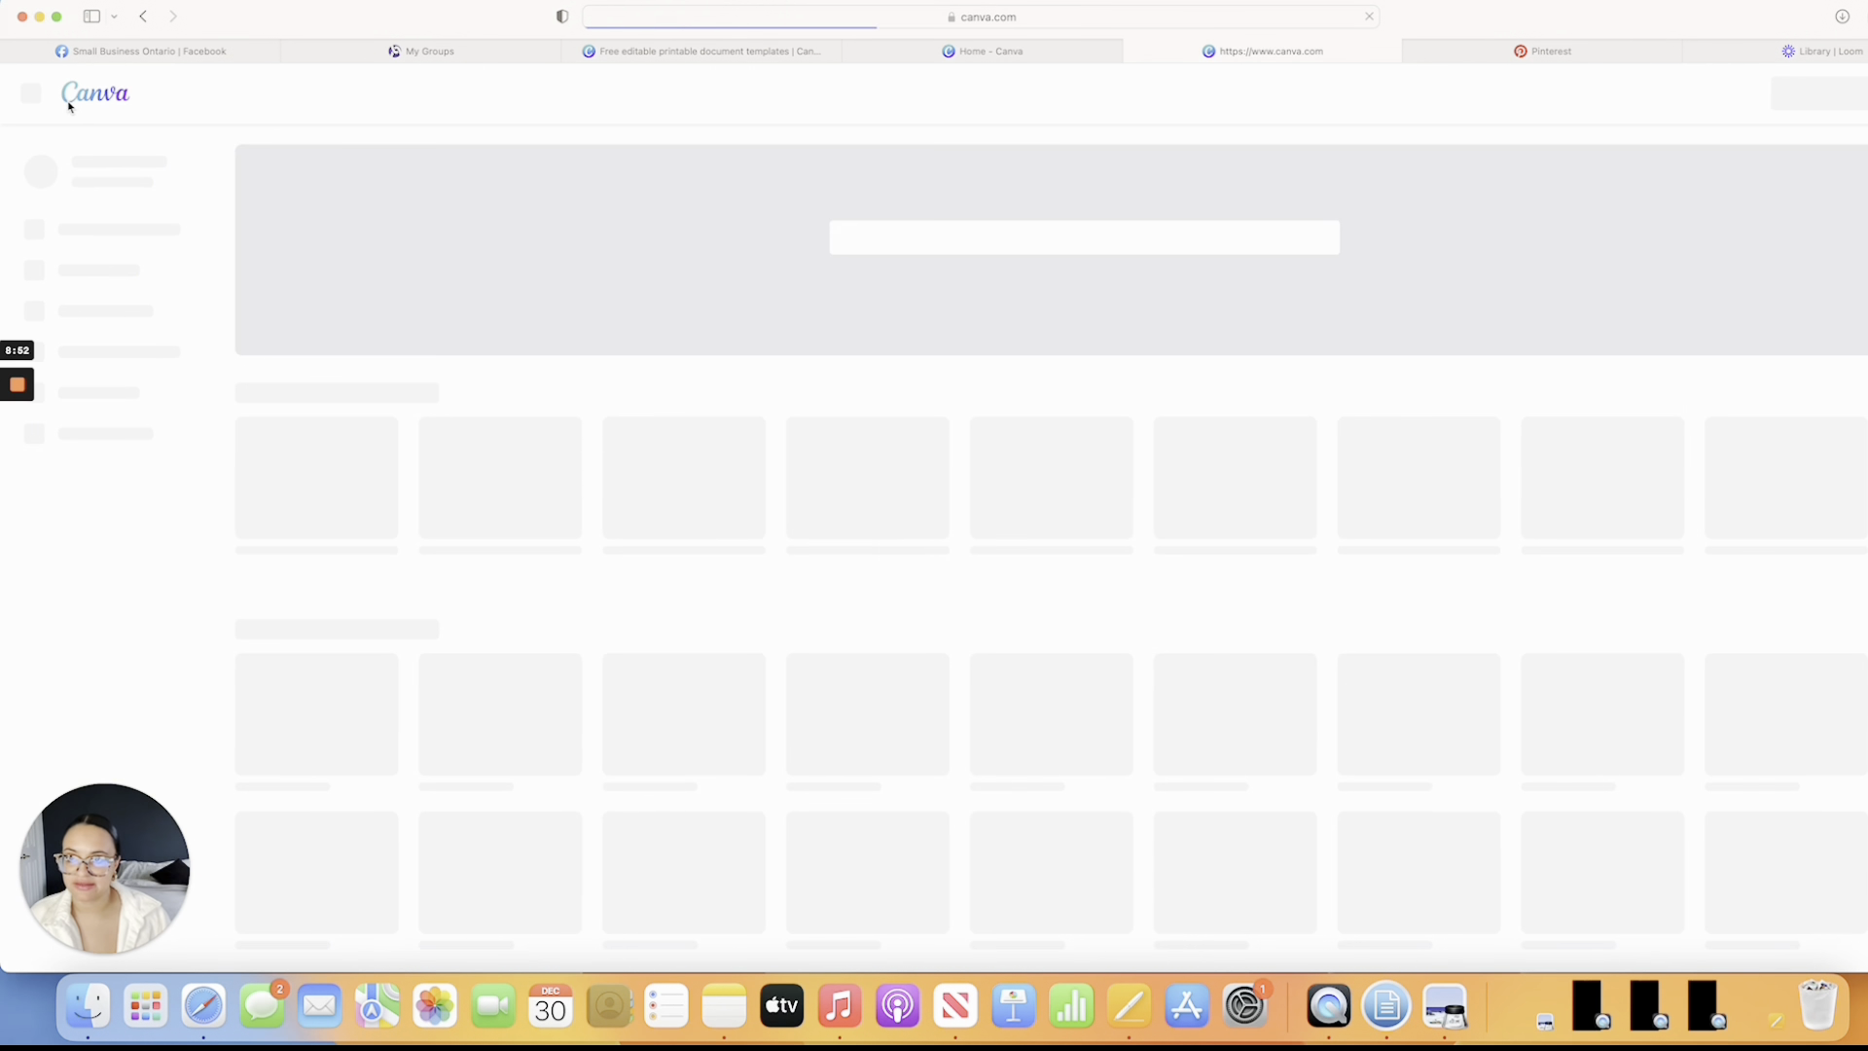
pyautogui.click(896, 239)
pyautogui.write('Real')
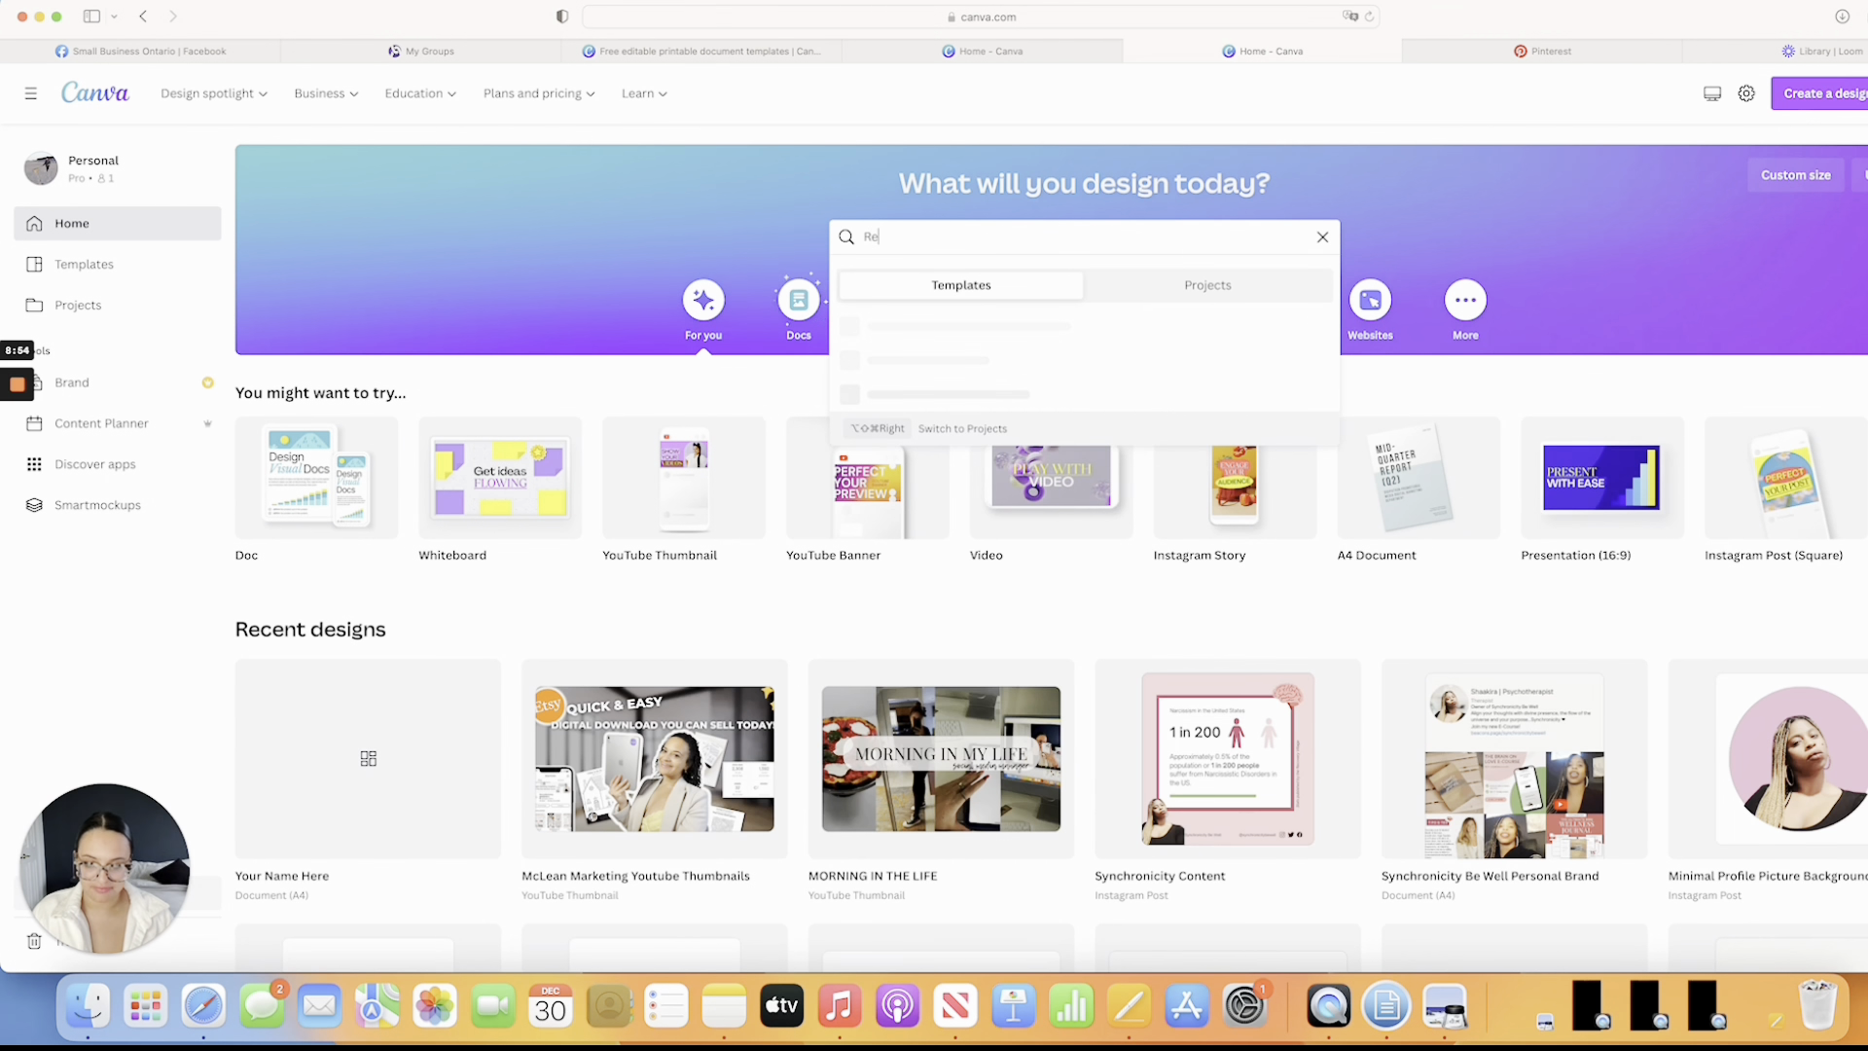
pyautogui.write(' Estate')
pyautogui.press('Return')
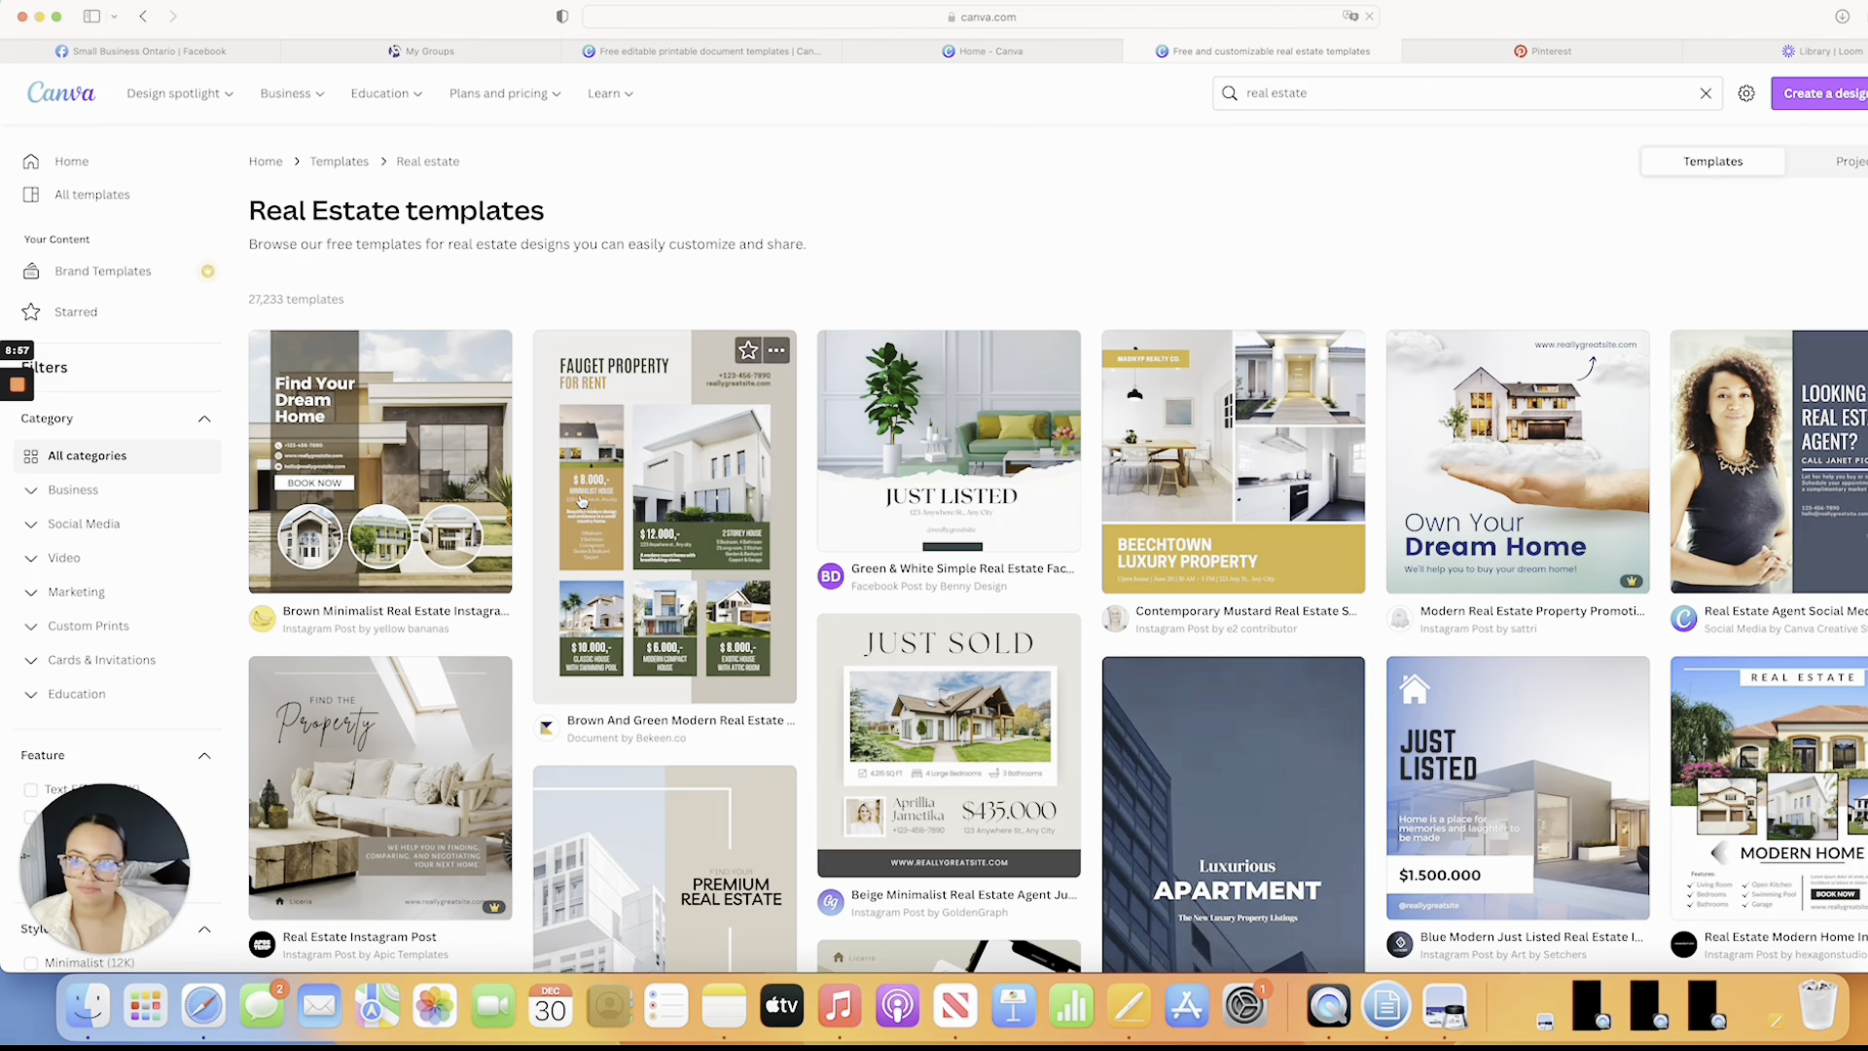
# Find the "Real Estate Open House Activities- Black and White" document among the existing real estate projects and open it for editing
pyautogui.click(1856, 161)
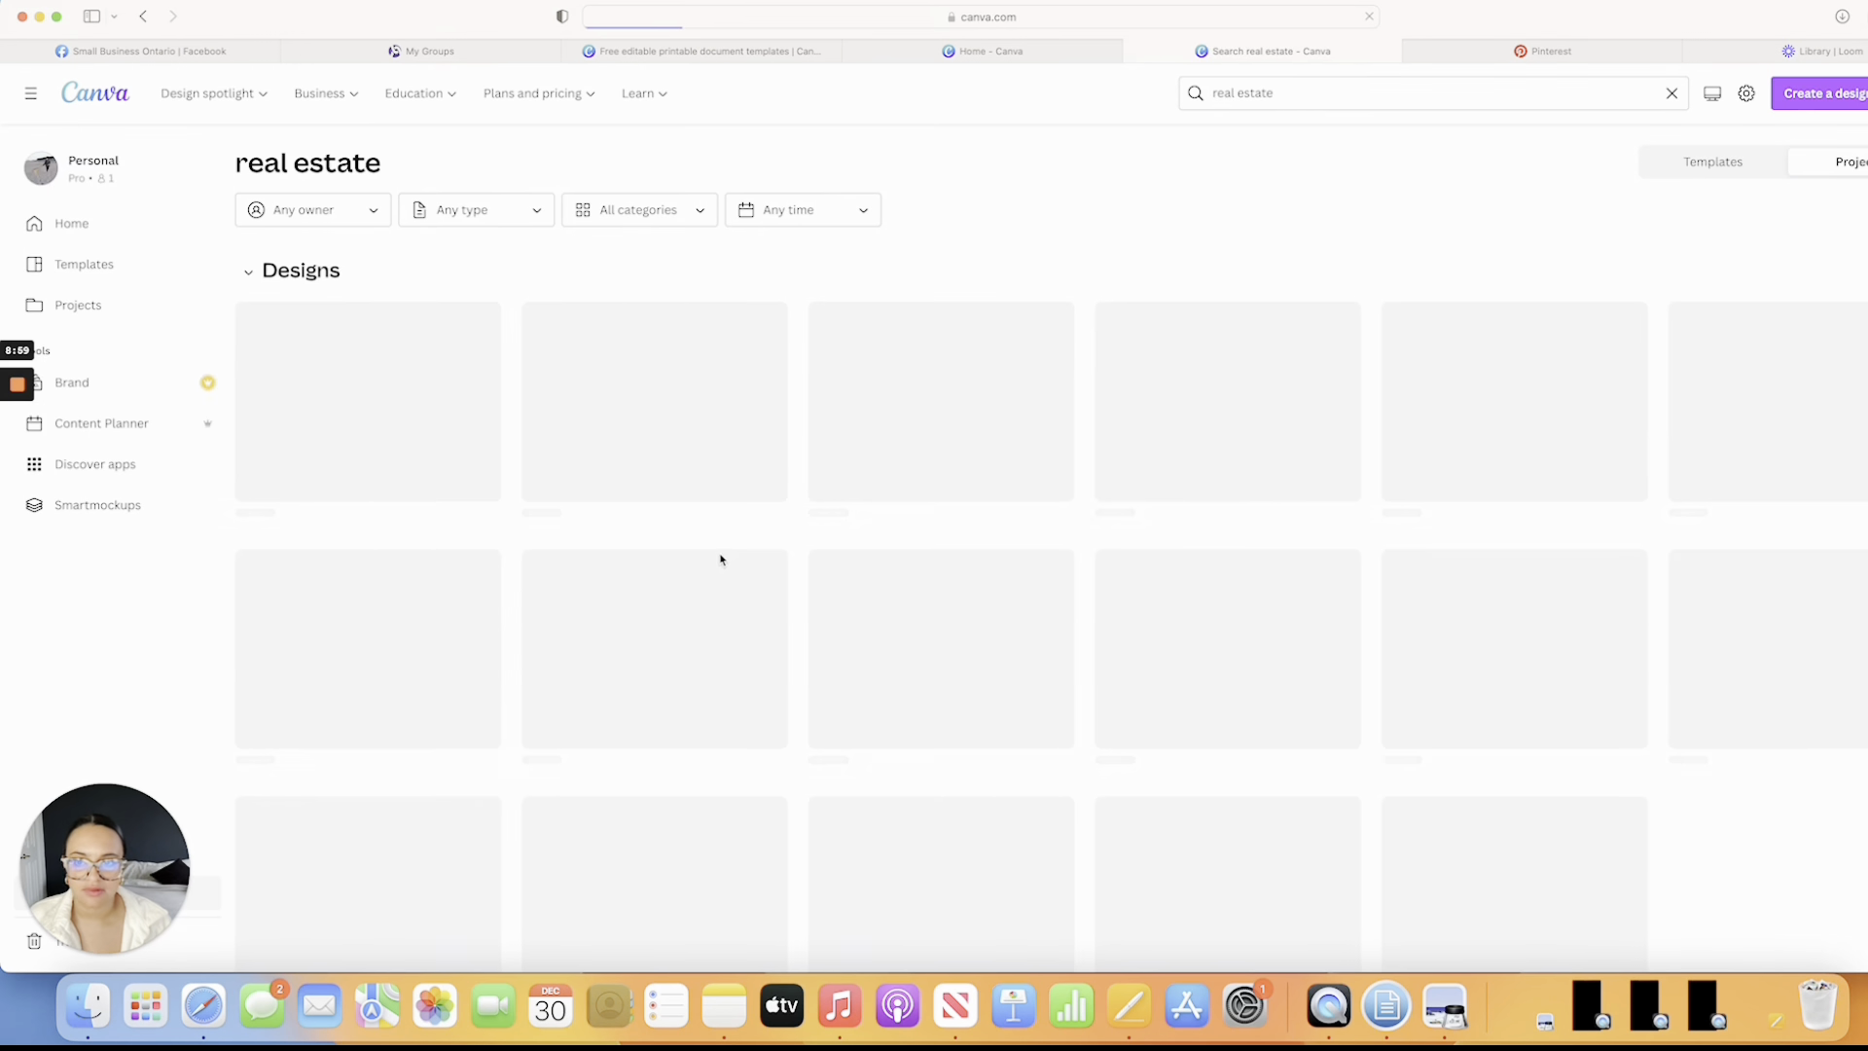
pyautogui.scroll(-1, 540, 548)
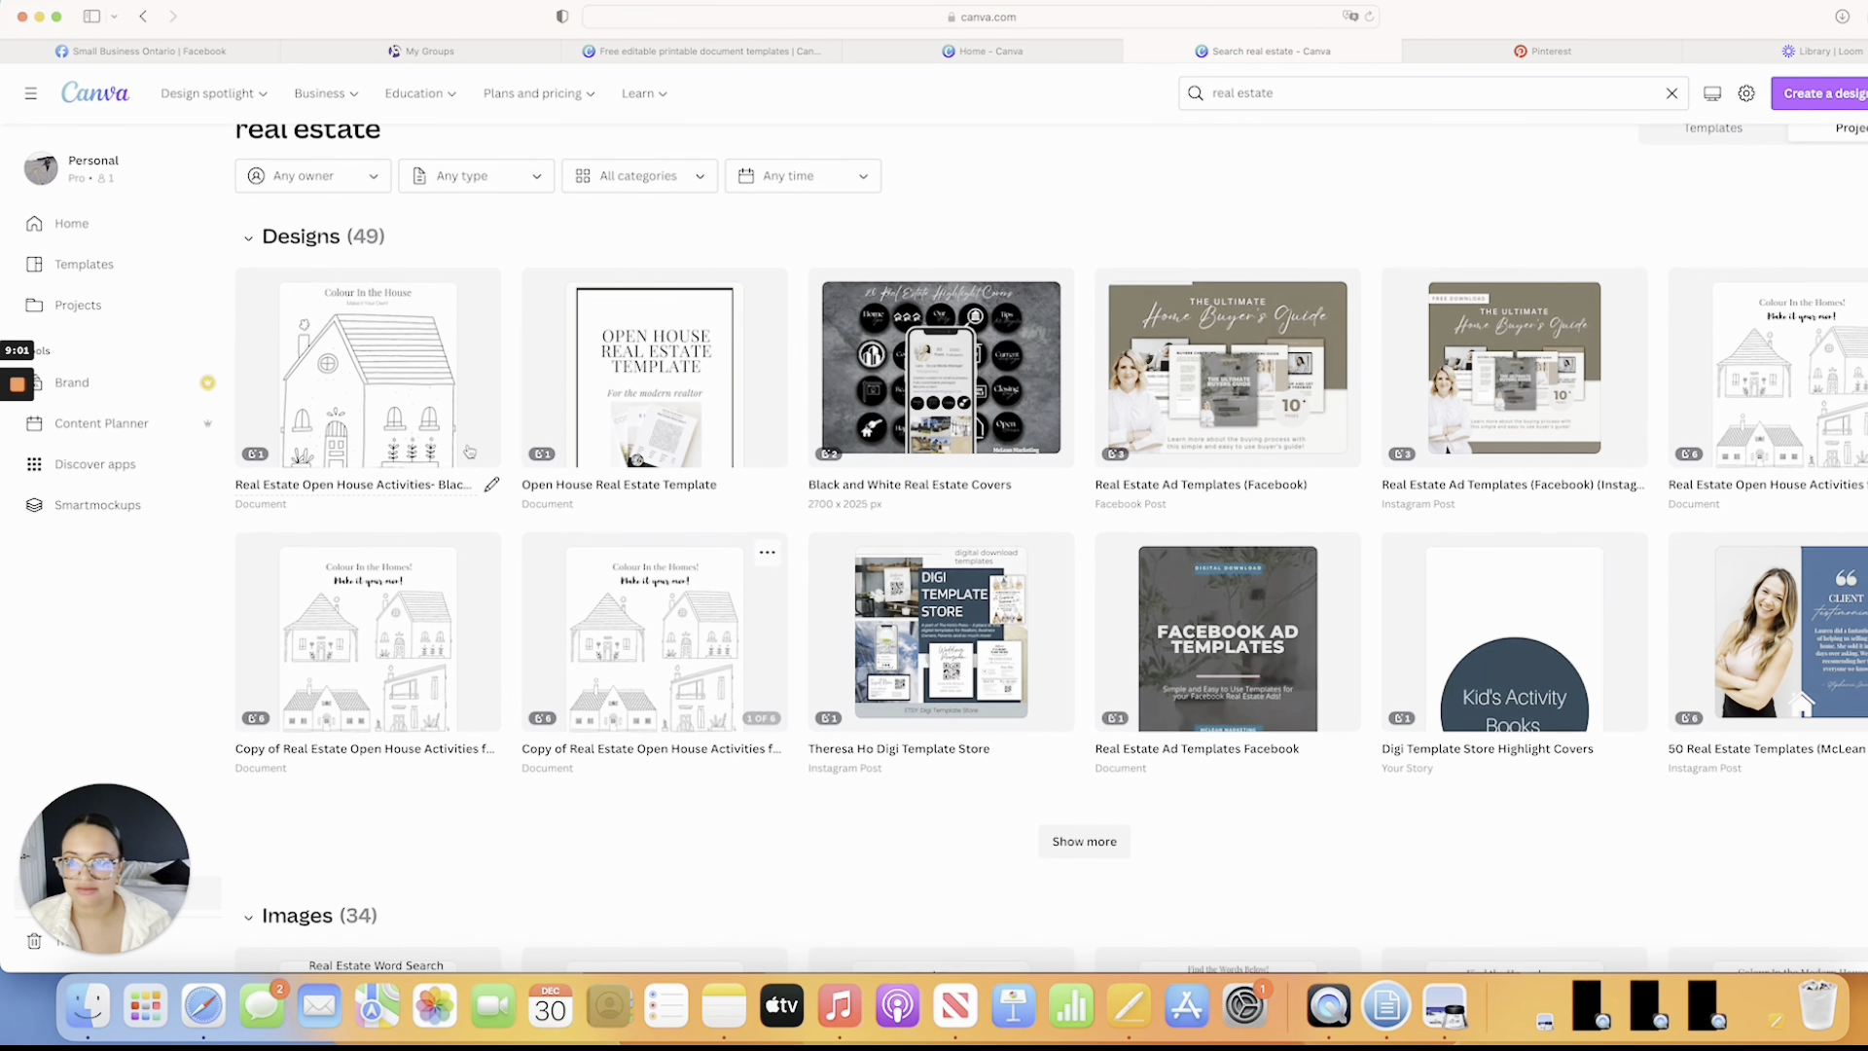
pyautogui.click(479, 397)
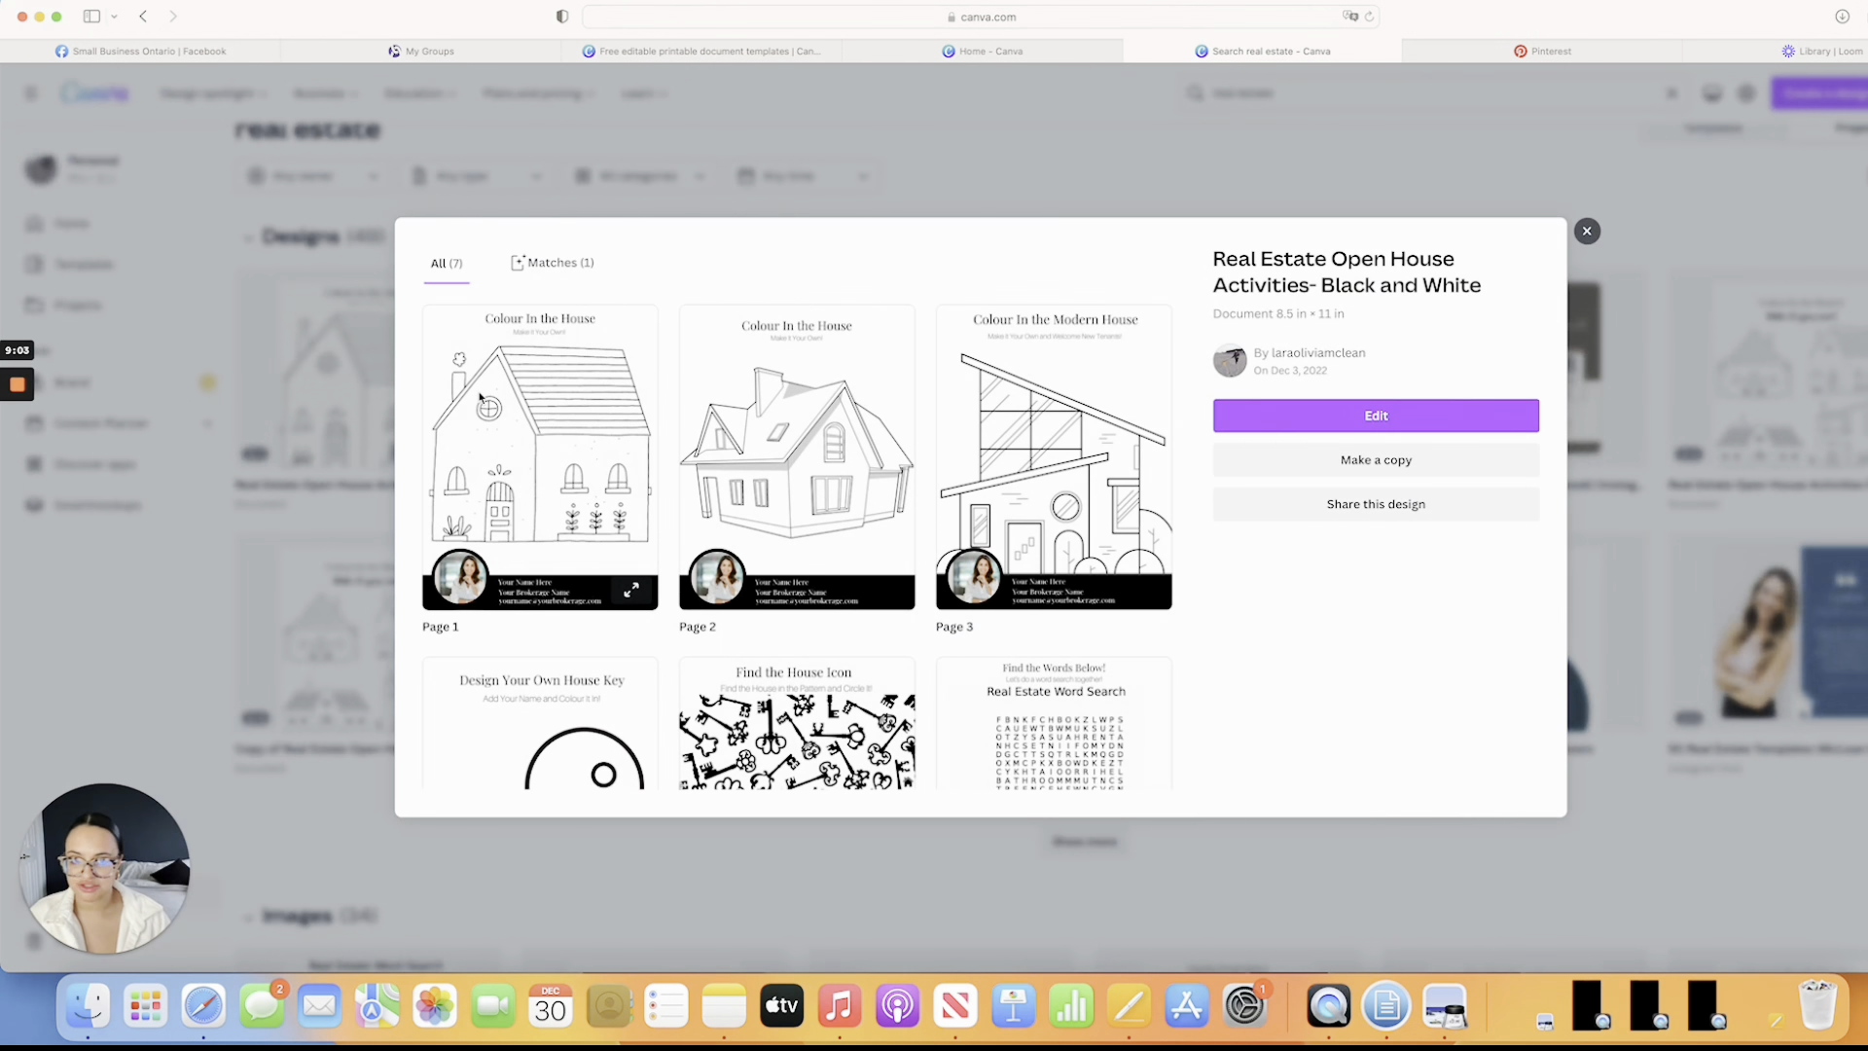
pyautogui.click(1295, 416)
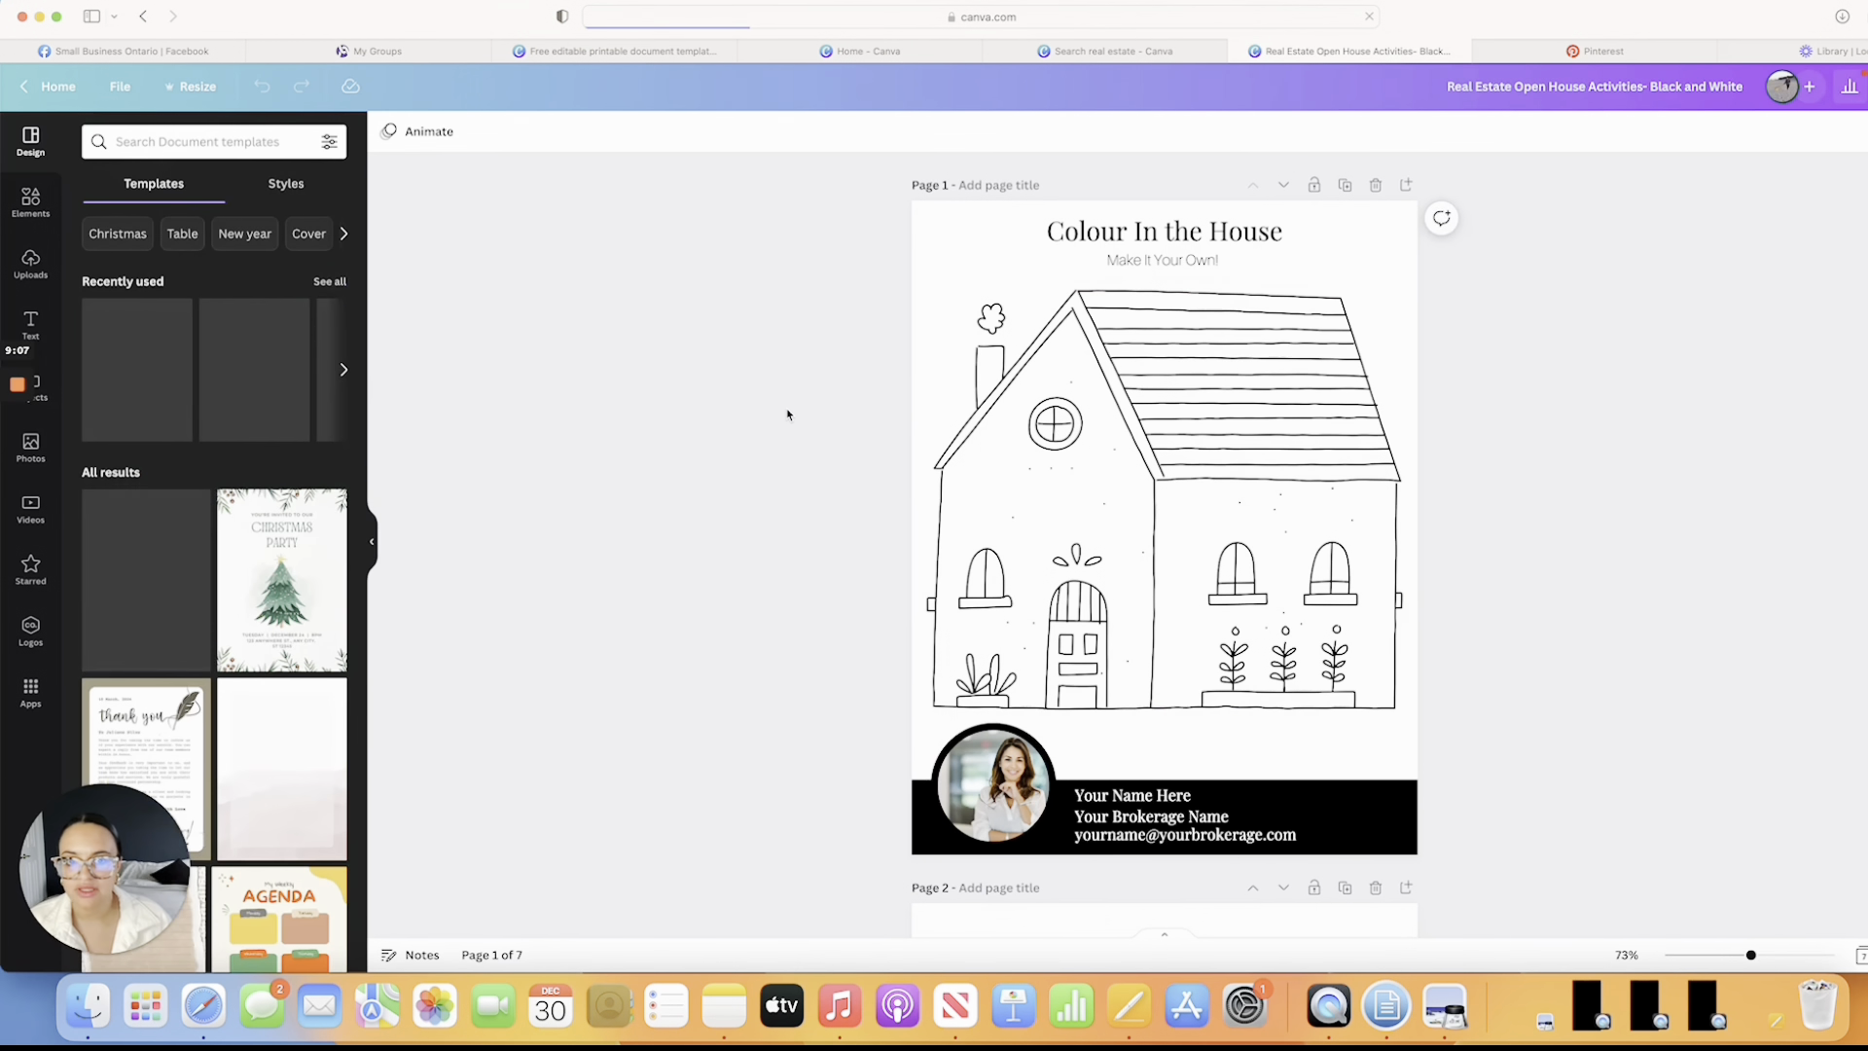
# Move the house illustration on page 1 slightly down, closer to the realtor banner
pyautogui.scroll(-2, 790, 412)
pyautogui.moveTo(1245, 465); pyautogui.dragTo(1241, 461)
pyautogui.scroll(2, 788, 526)
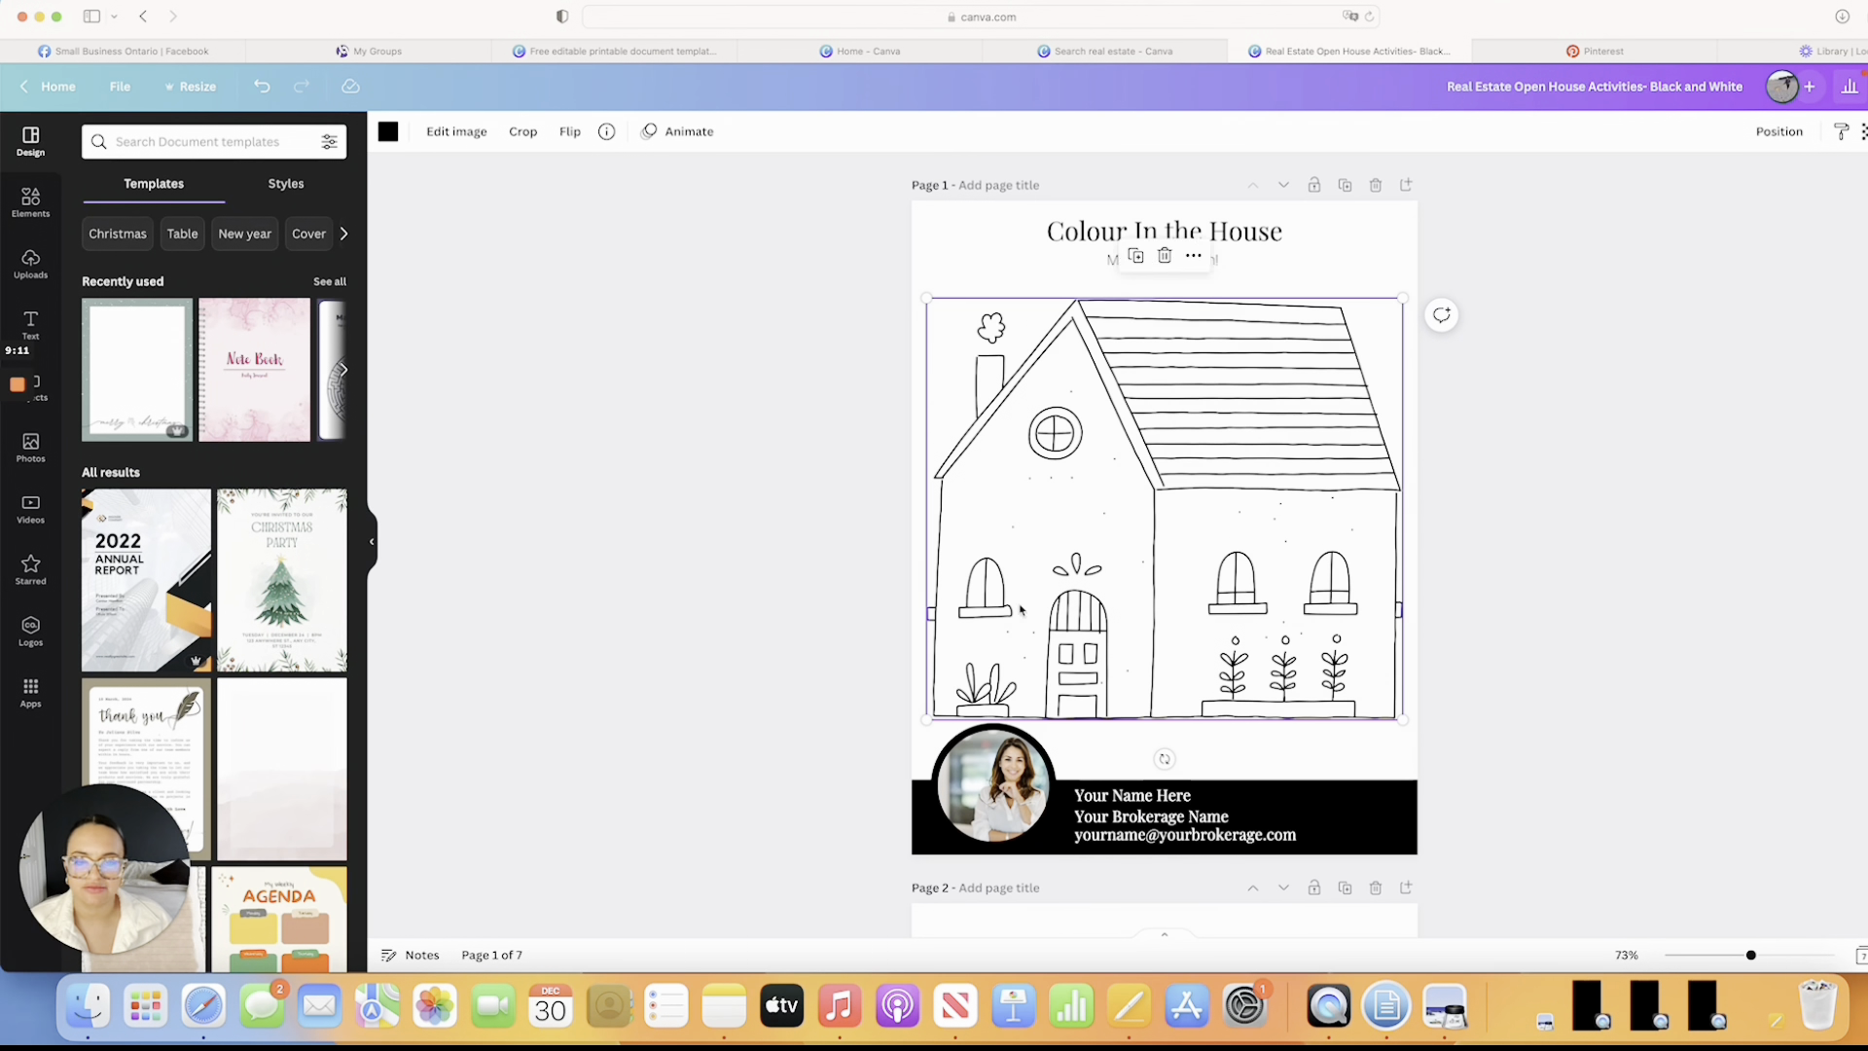
pyautogui.click(790, 700)
# Review all seven activity pages, from the colour-in houses and house key to the icon hunt, word search and maze challenge
pyautogui.scroll(-5, 794, 698)
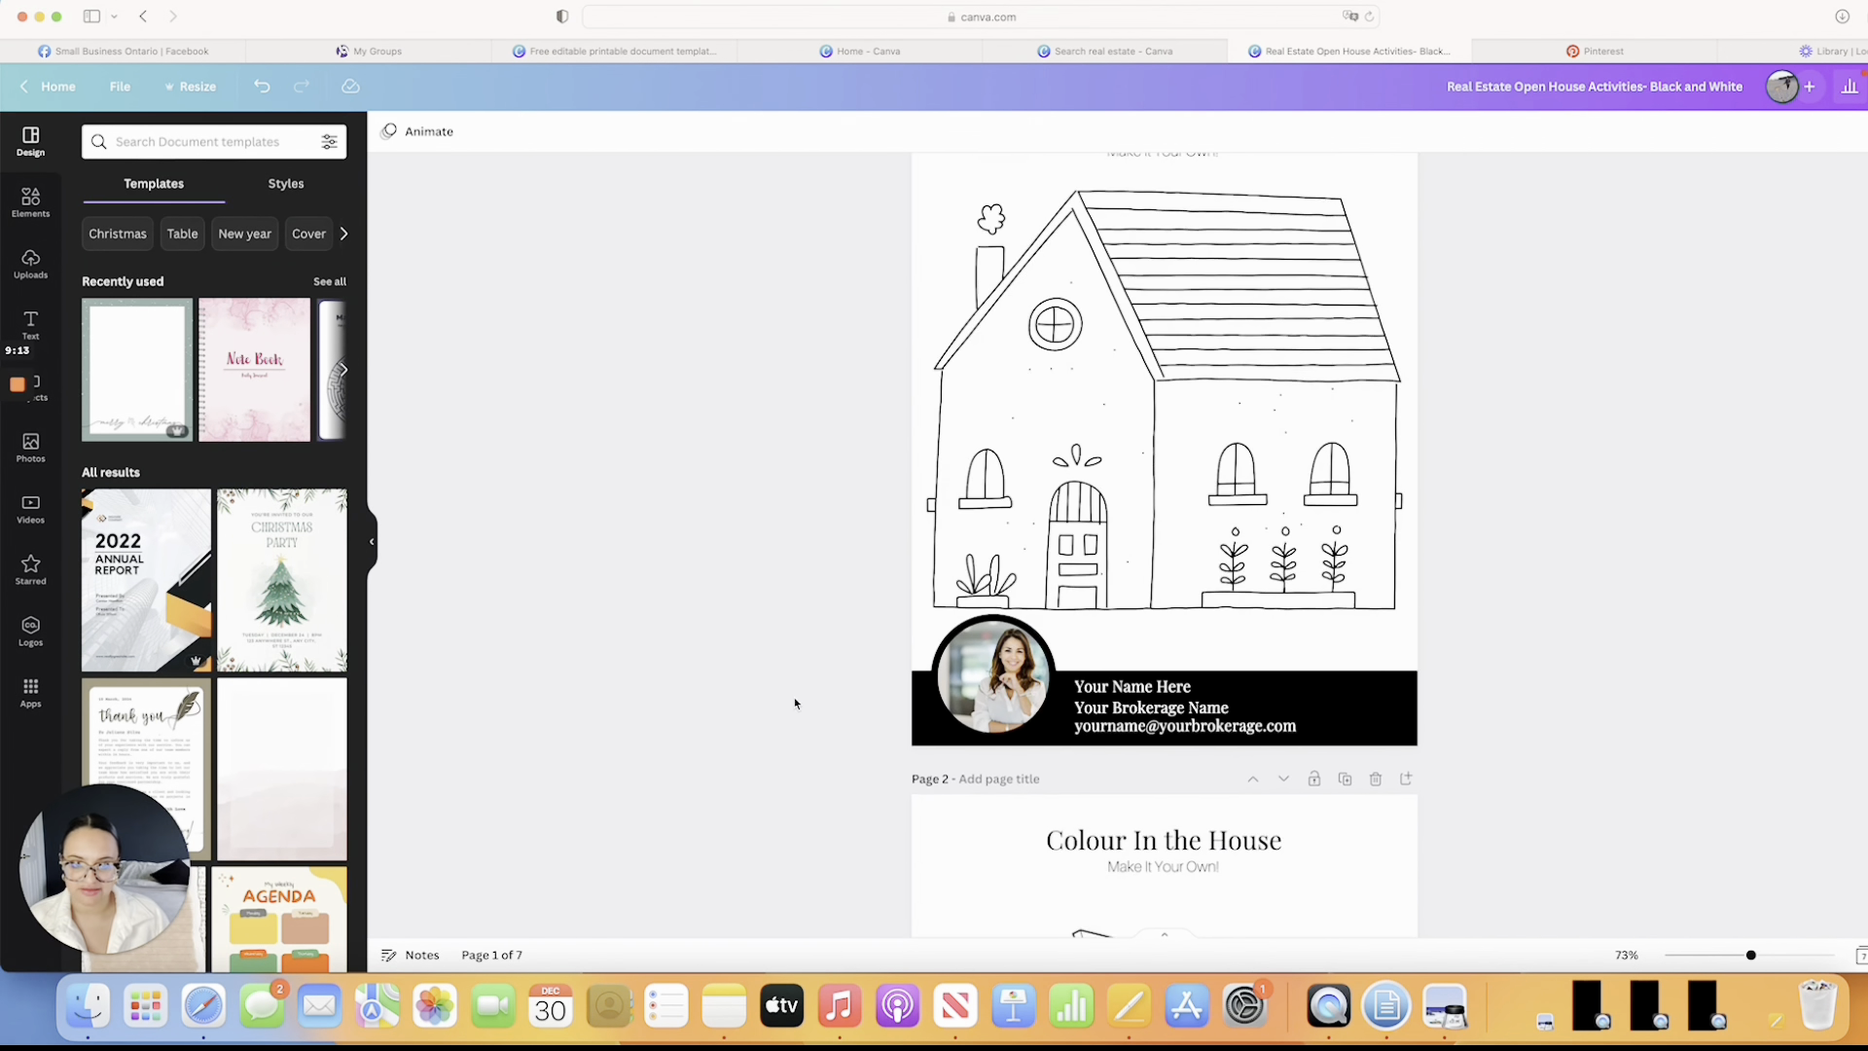
pyautogui.scroll(-3, 794, 702)
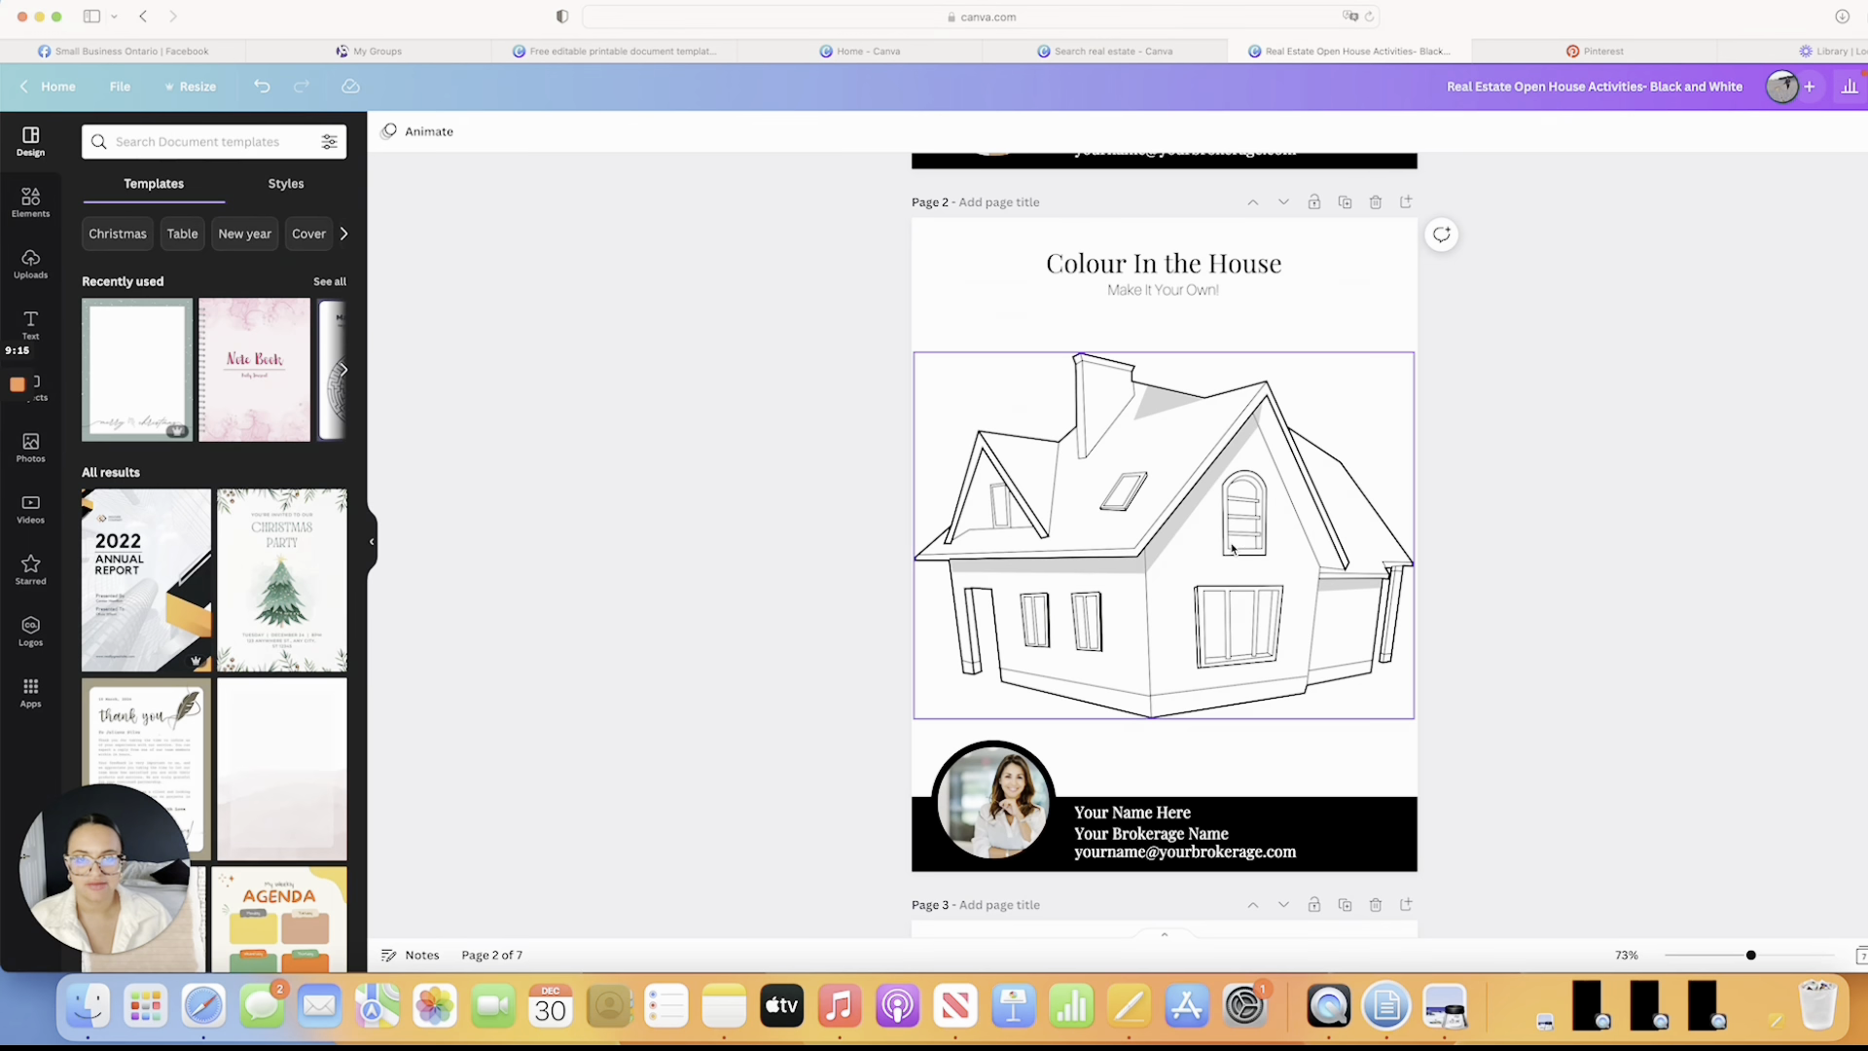
pyautogui.scroll(-2, 1253, 652)
pyautogui.scroll(-2, 1253, 653)
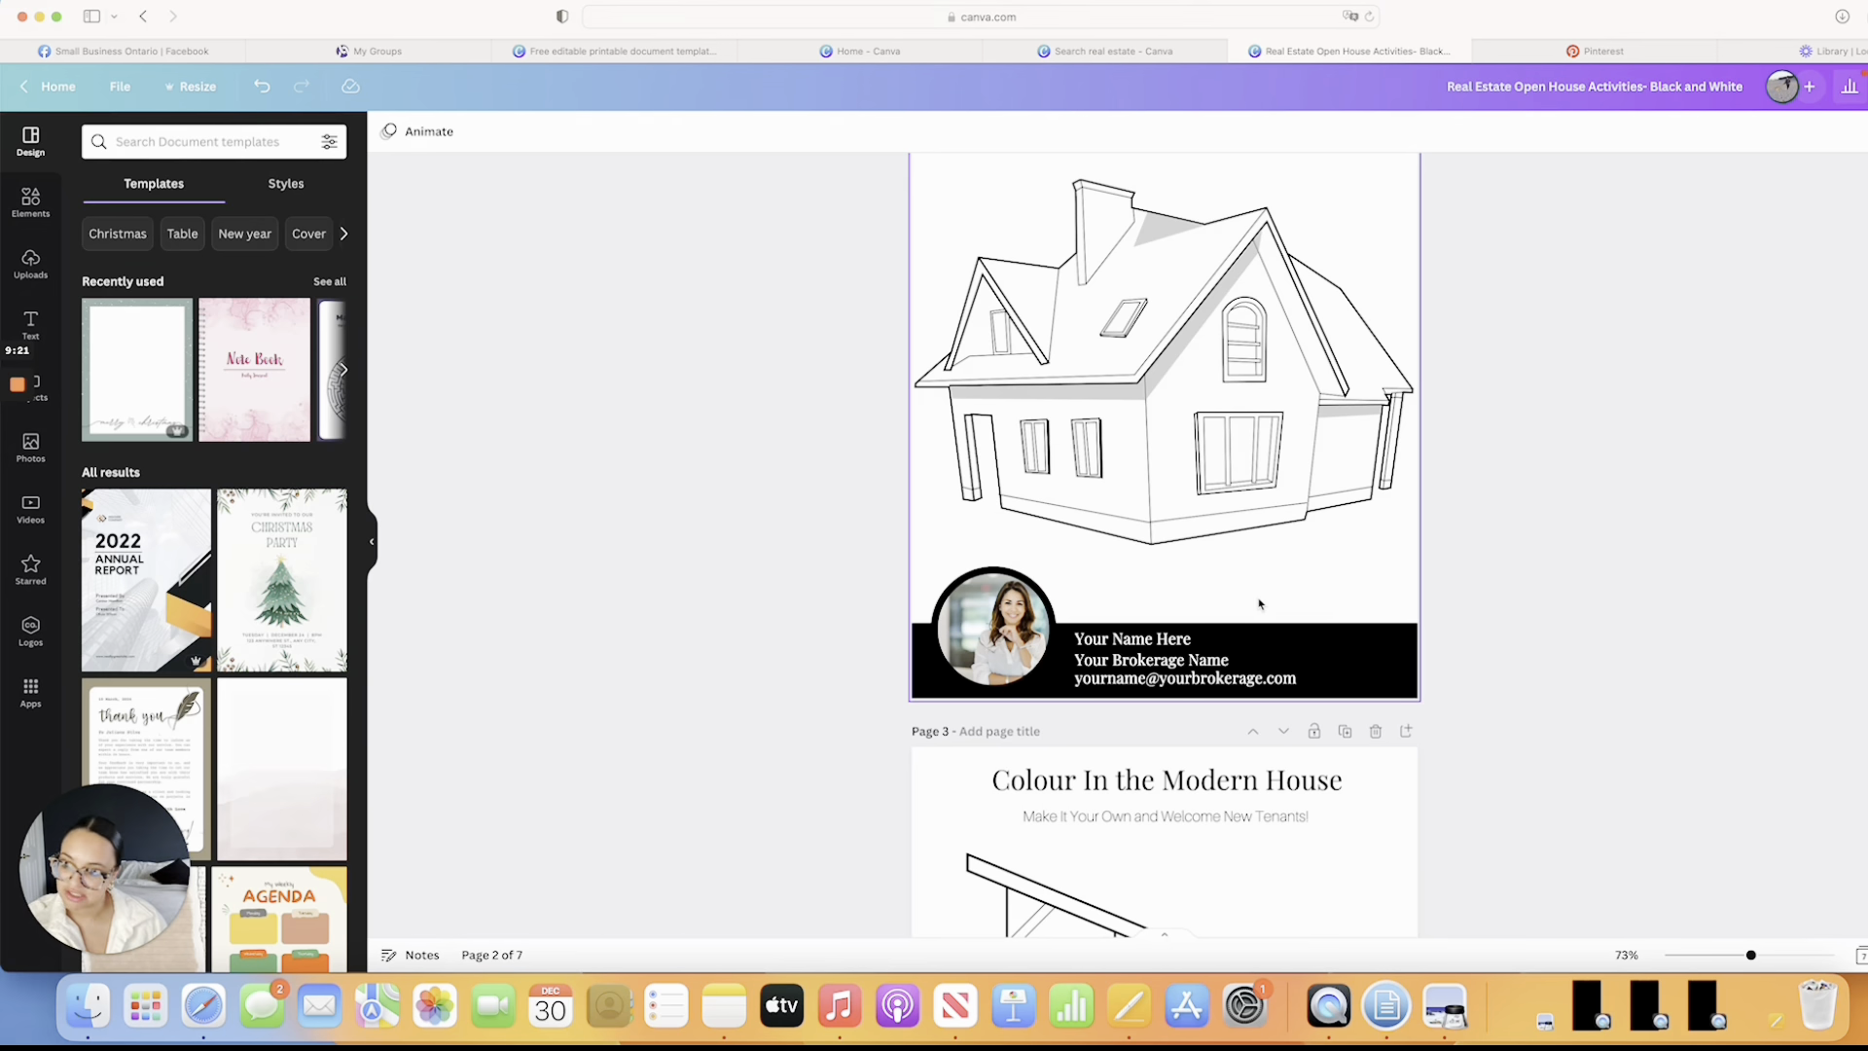
pyautogui.scroll(-10, 1259, 604)
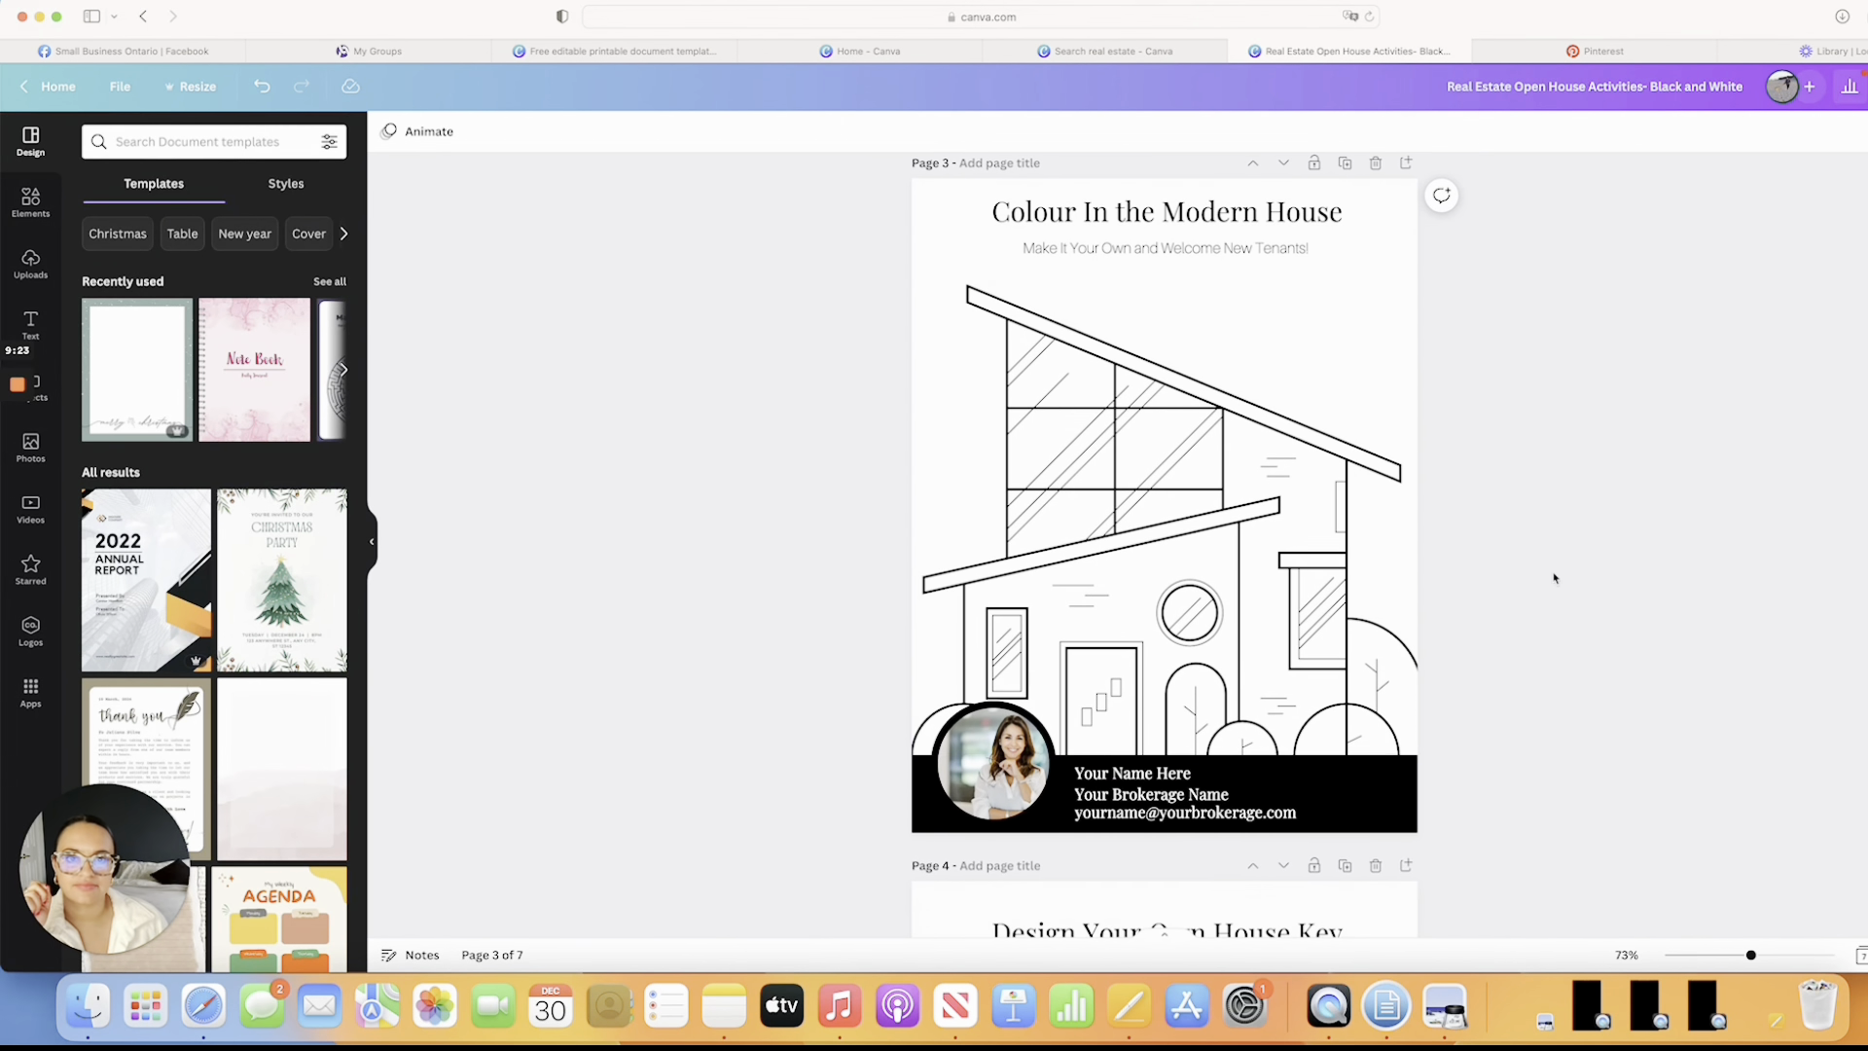
pyautogui.scroll(-10, 1594, 575)
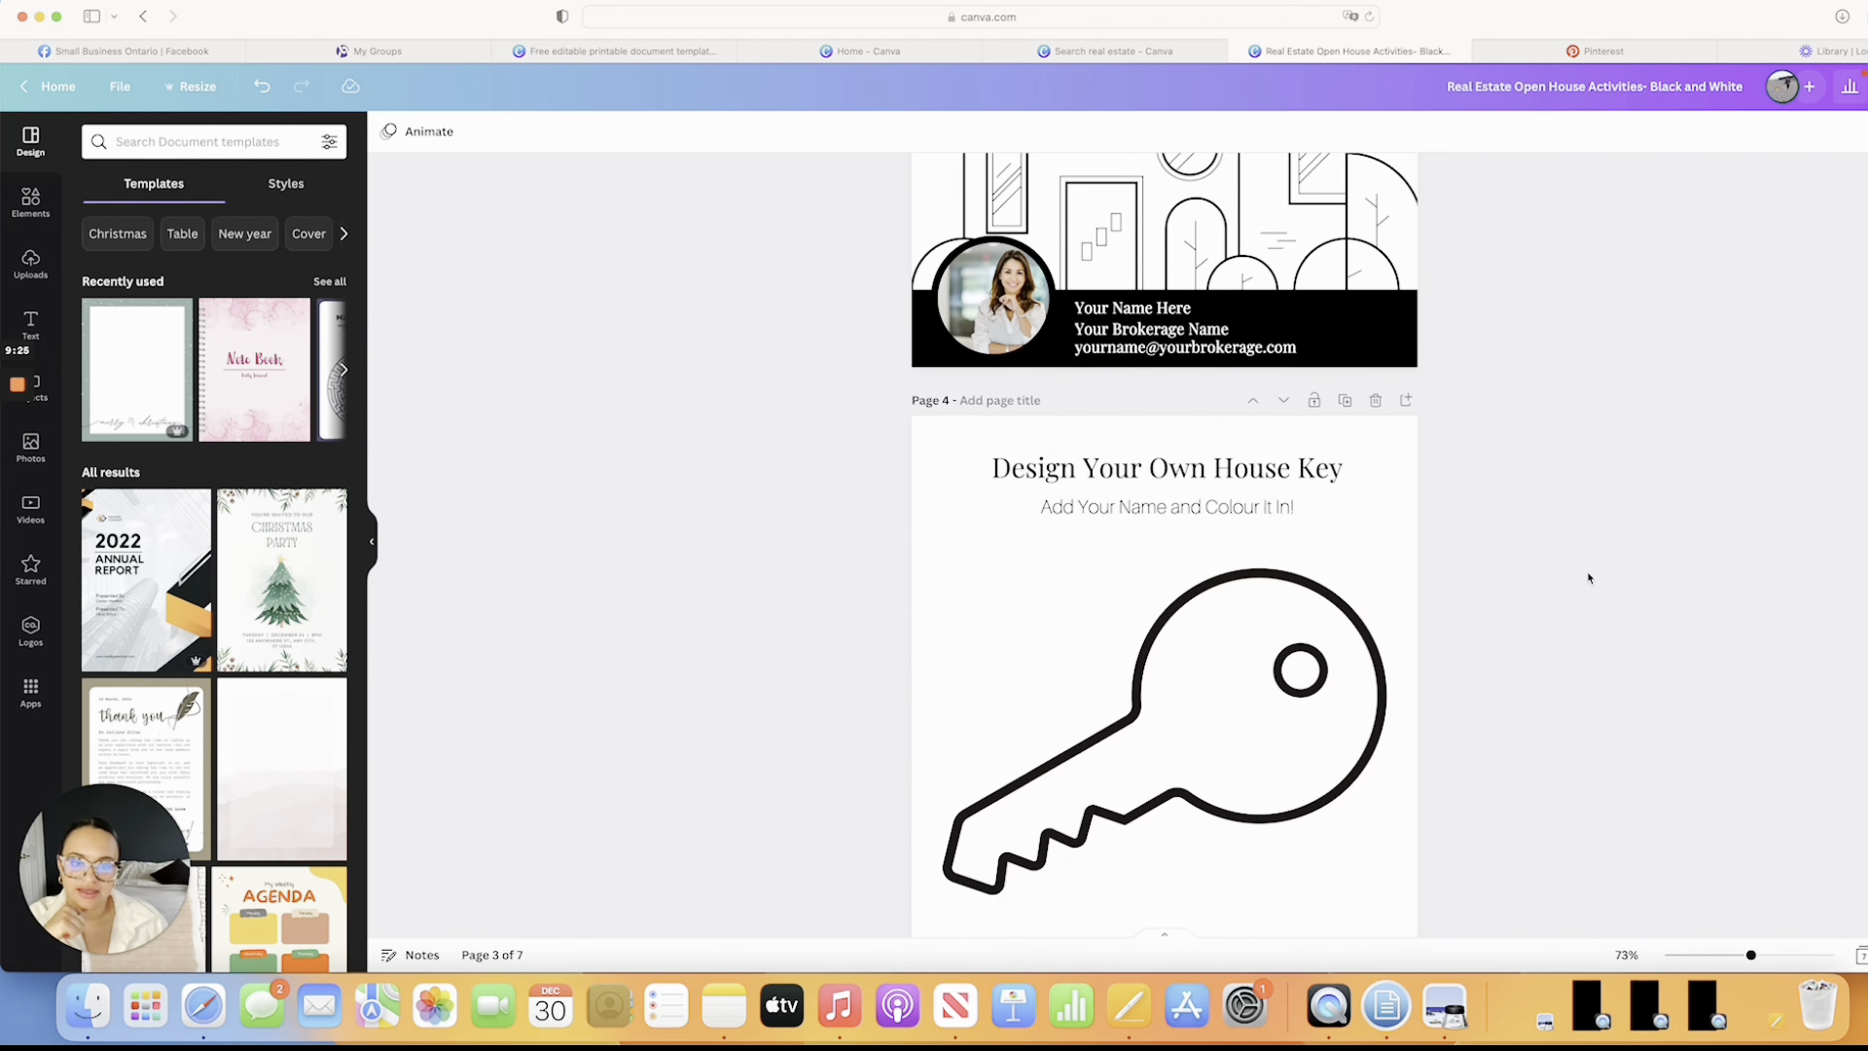
pyautogui.scroll(-11, 1567, 621)
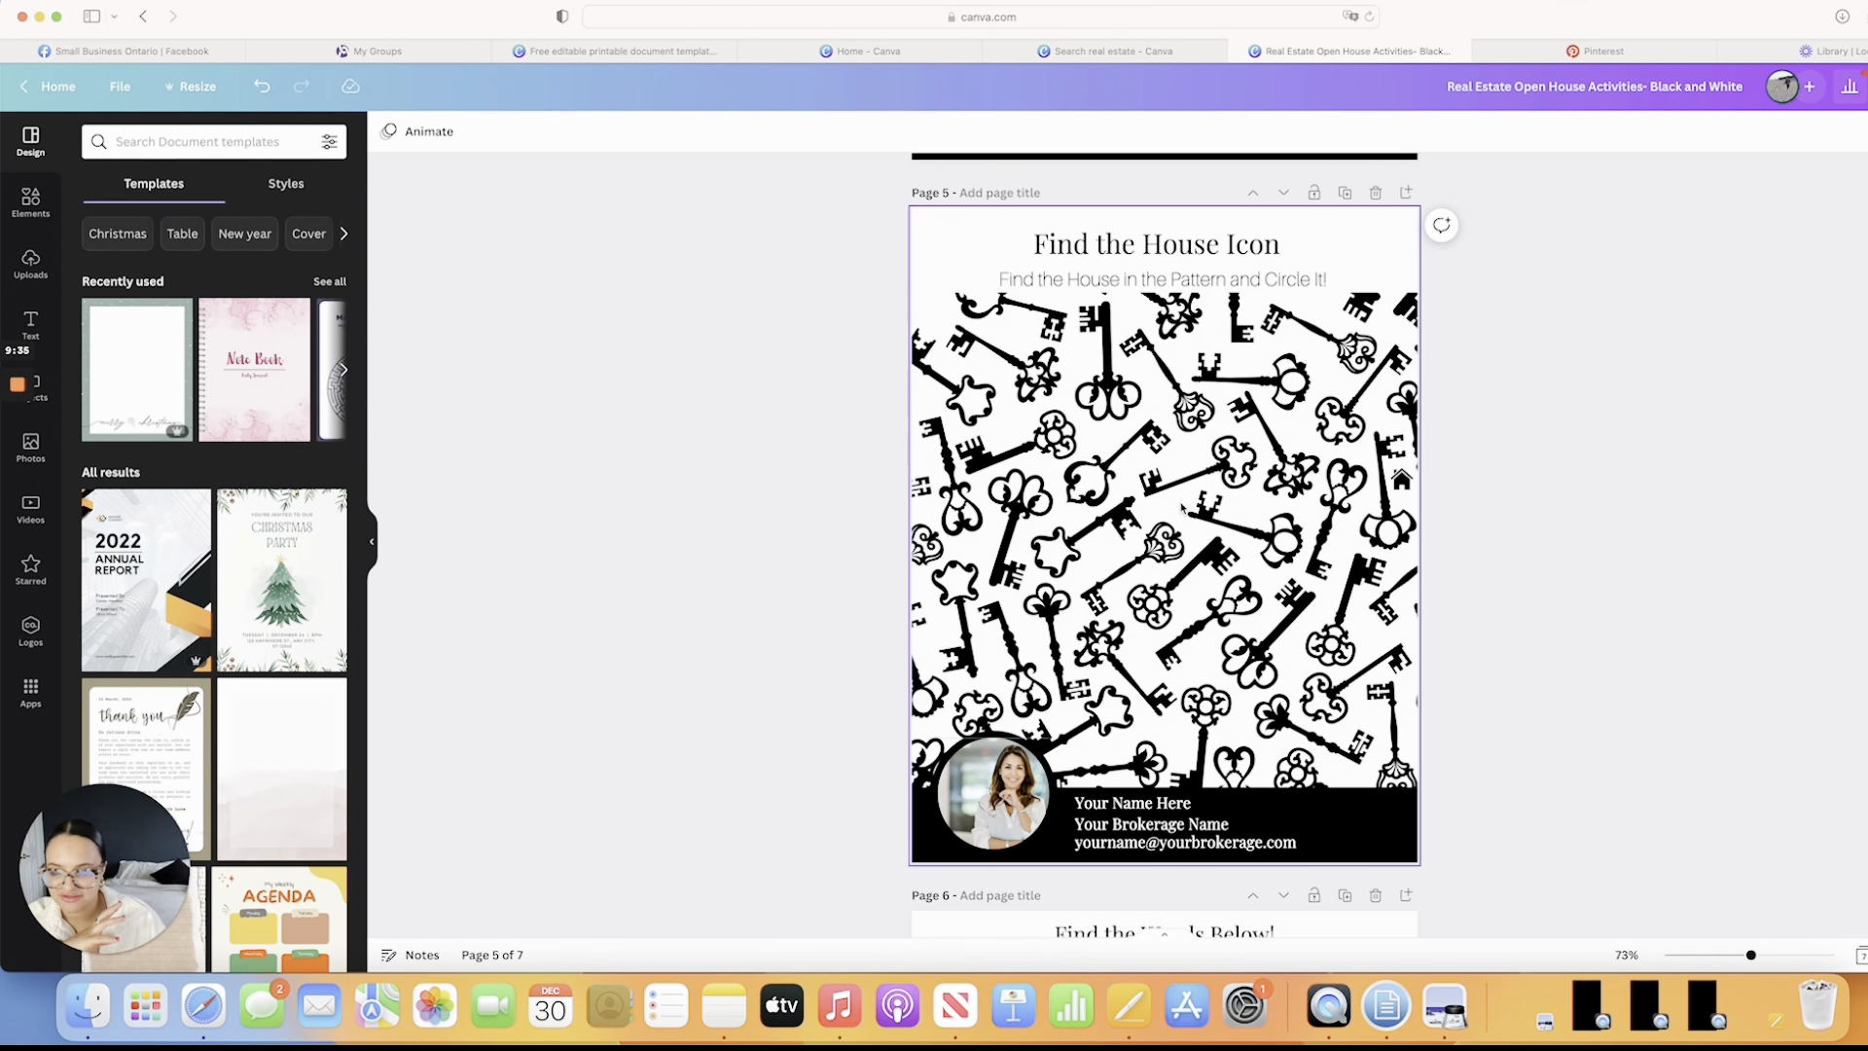
pyautogui.scroll(-7, 1537, 503)
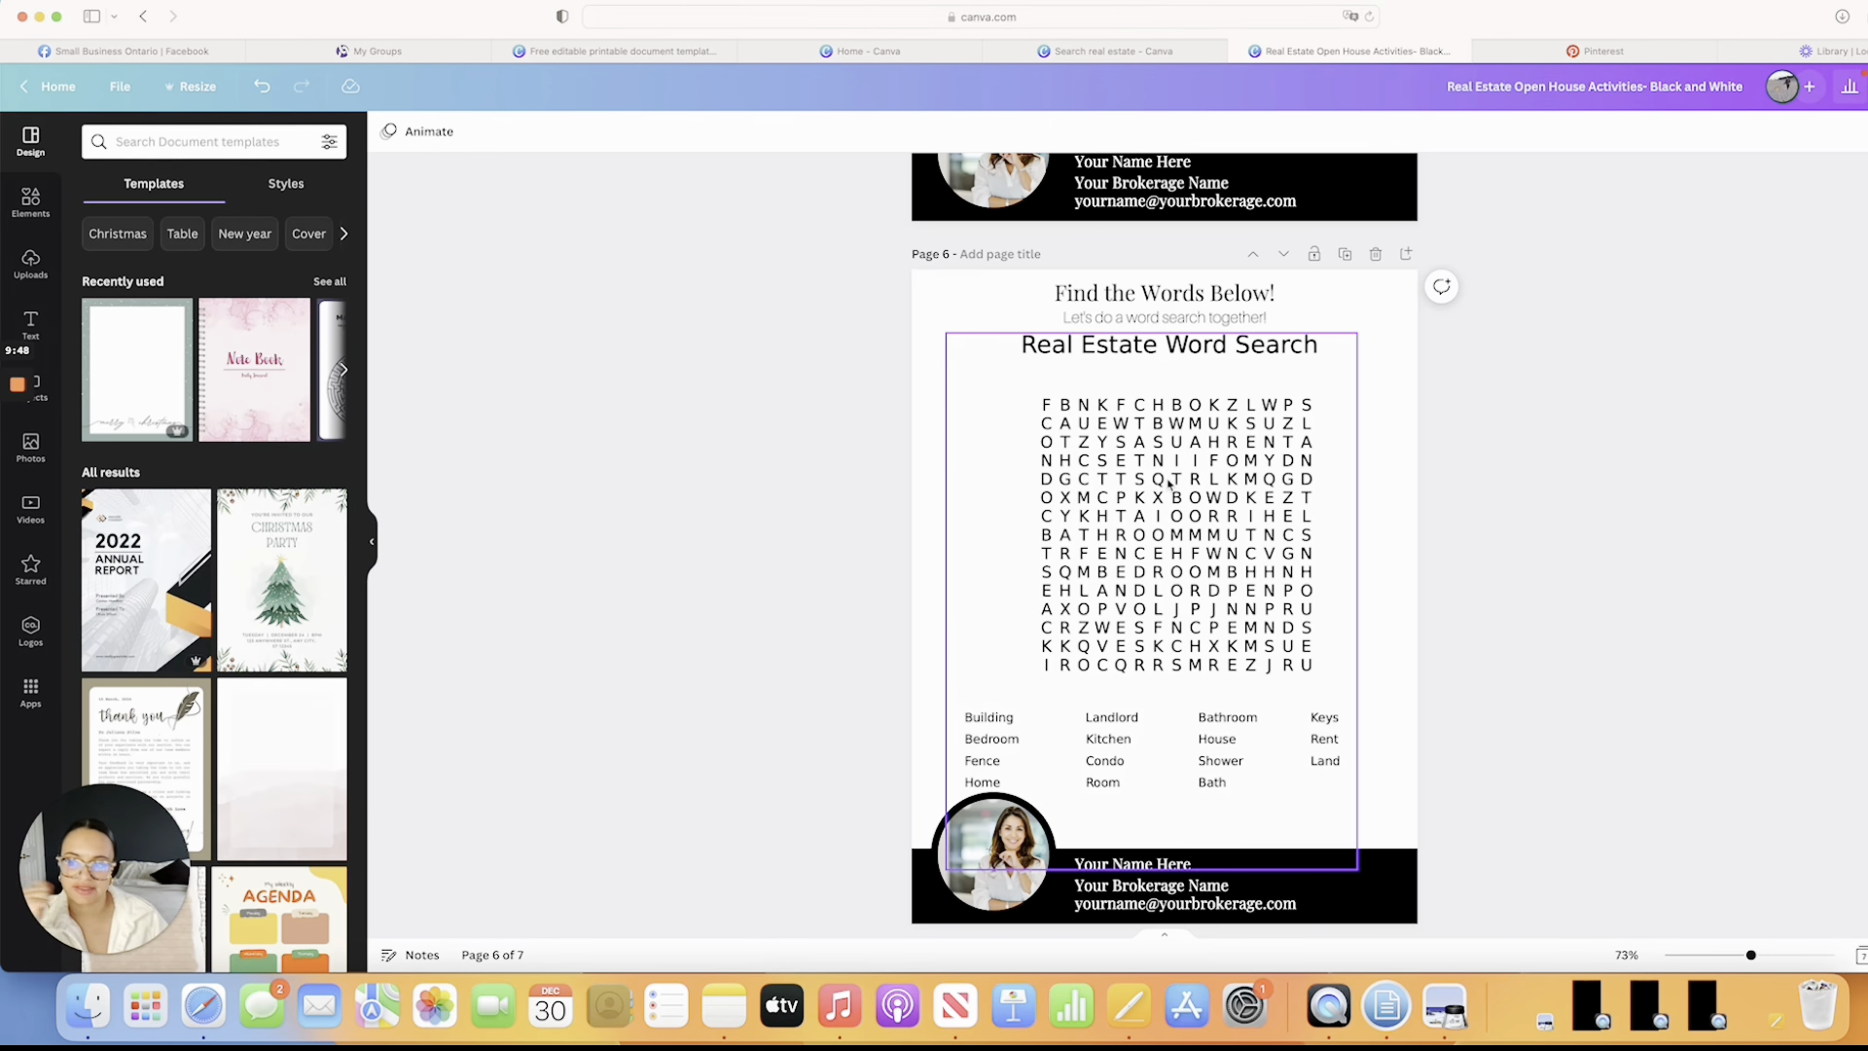
pyautogui.scroll(-10, 1537, 516)
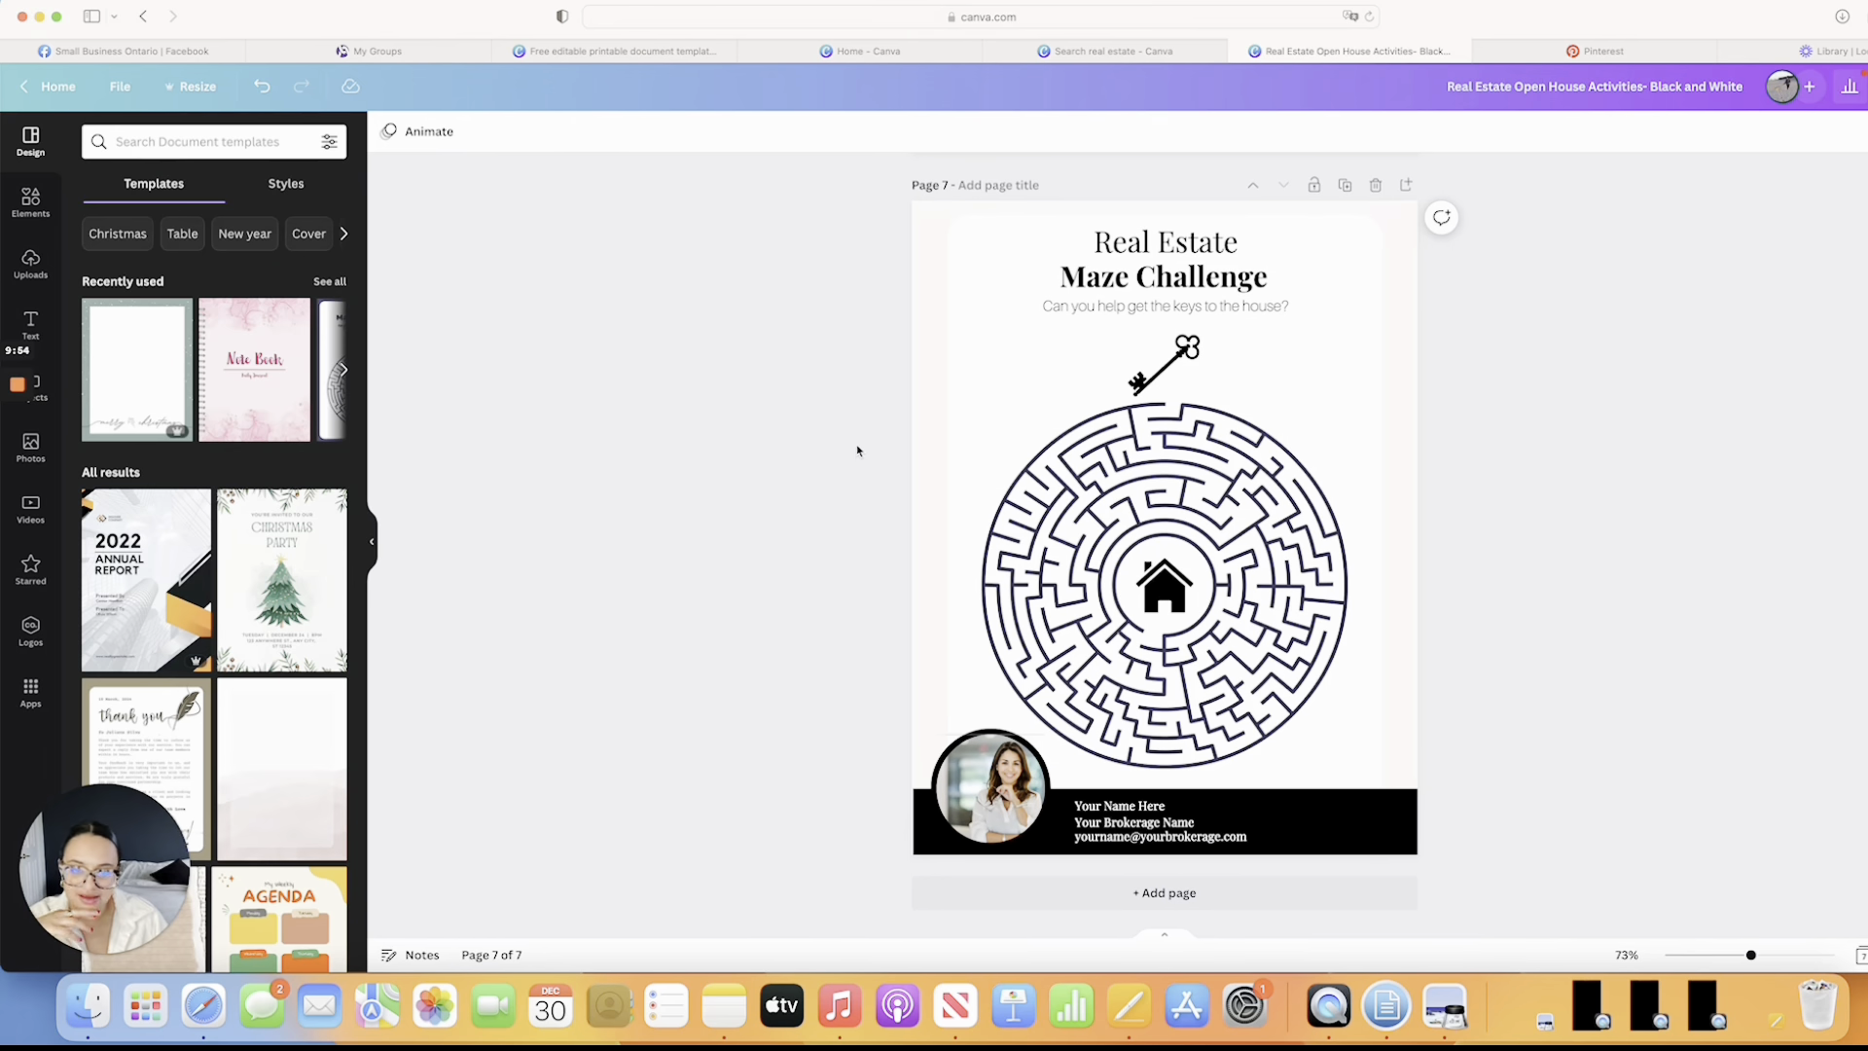
pyautogui.scroll(20, 1513, 495)
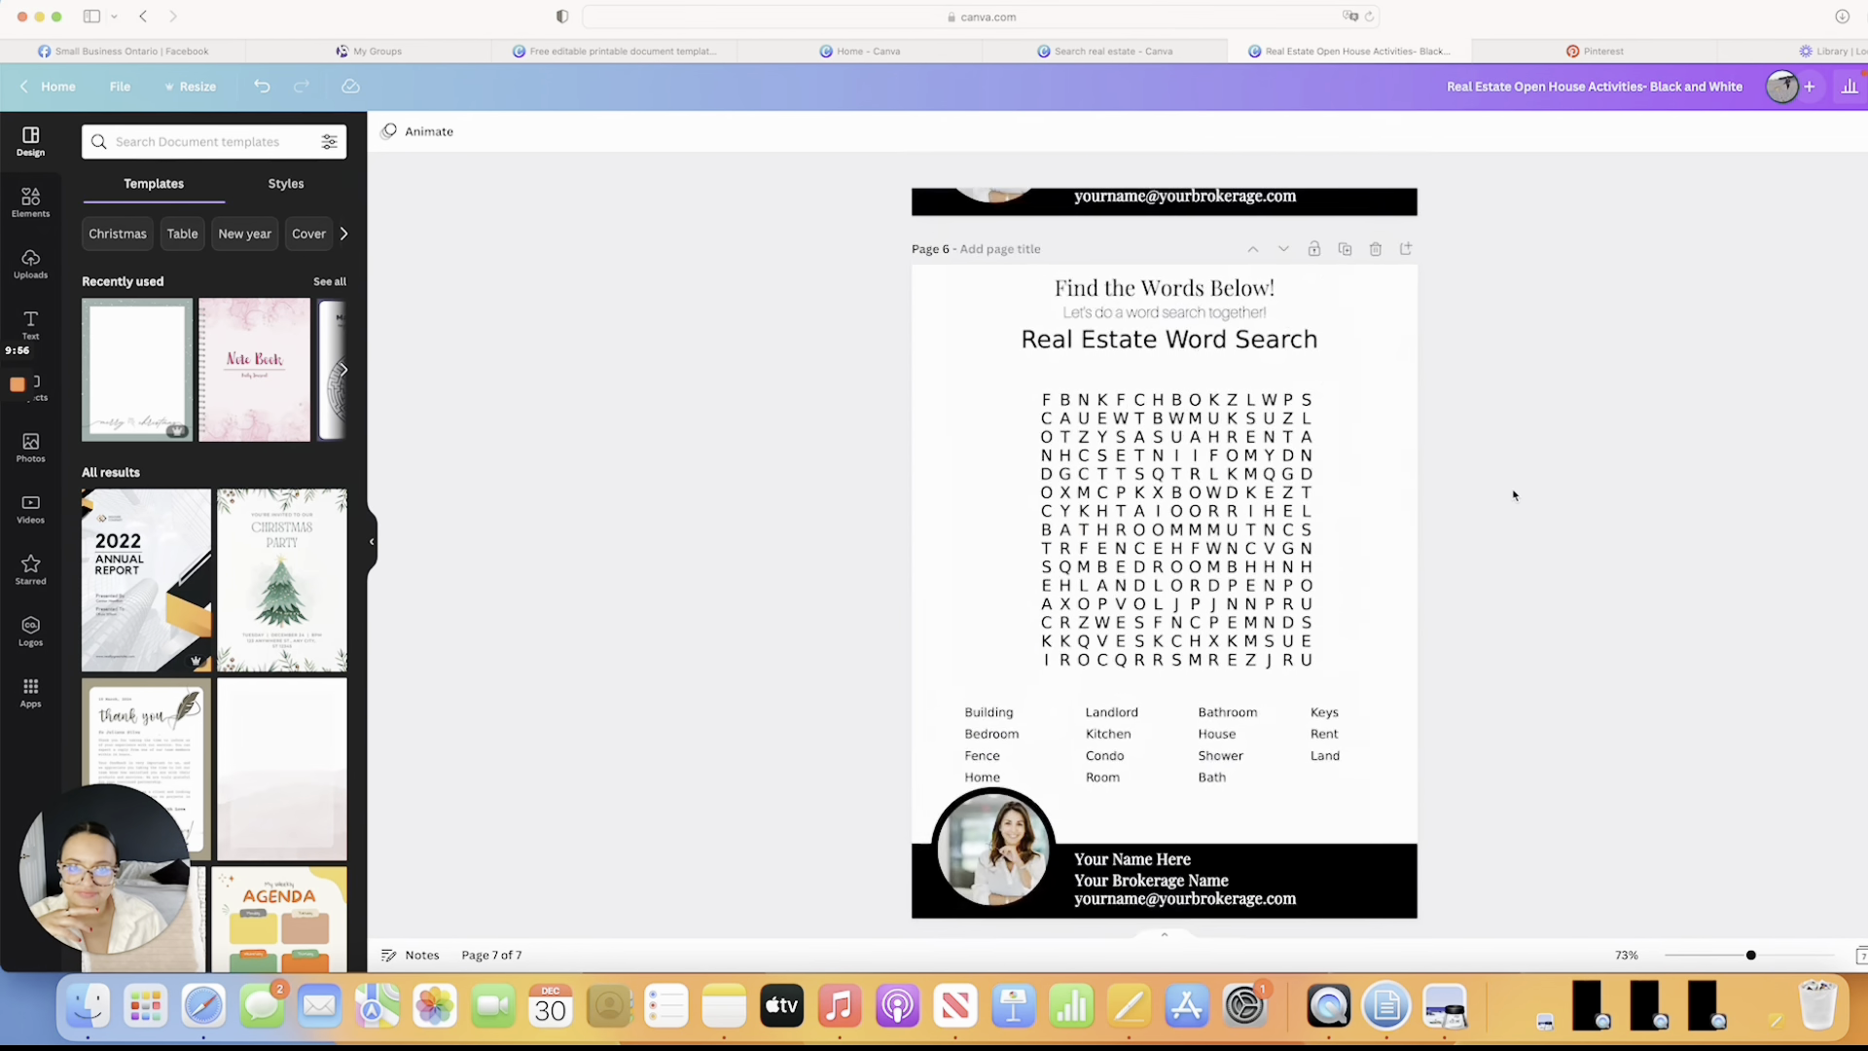
pyautogui.scroll(20, 1513, 495)
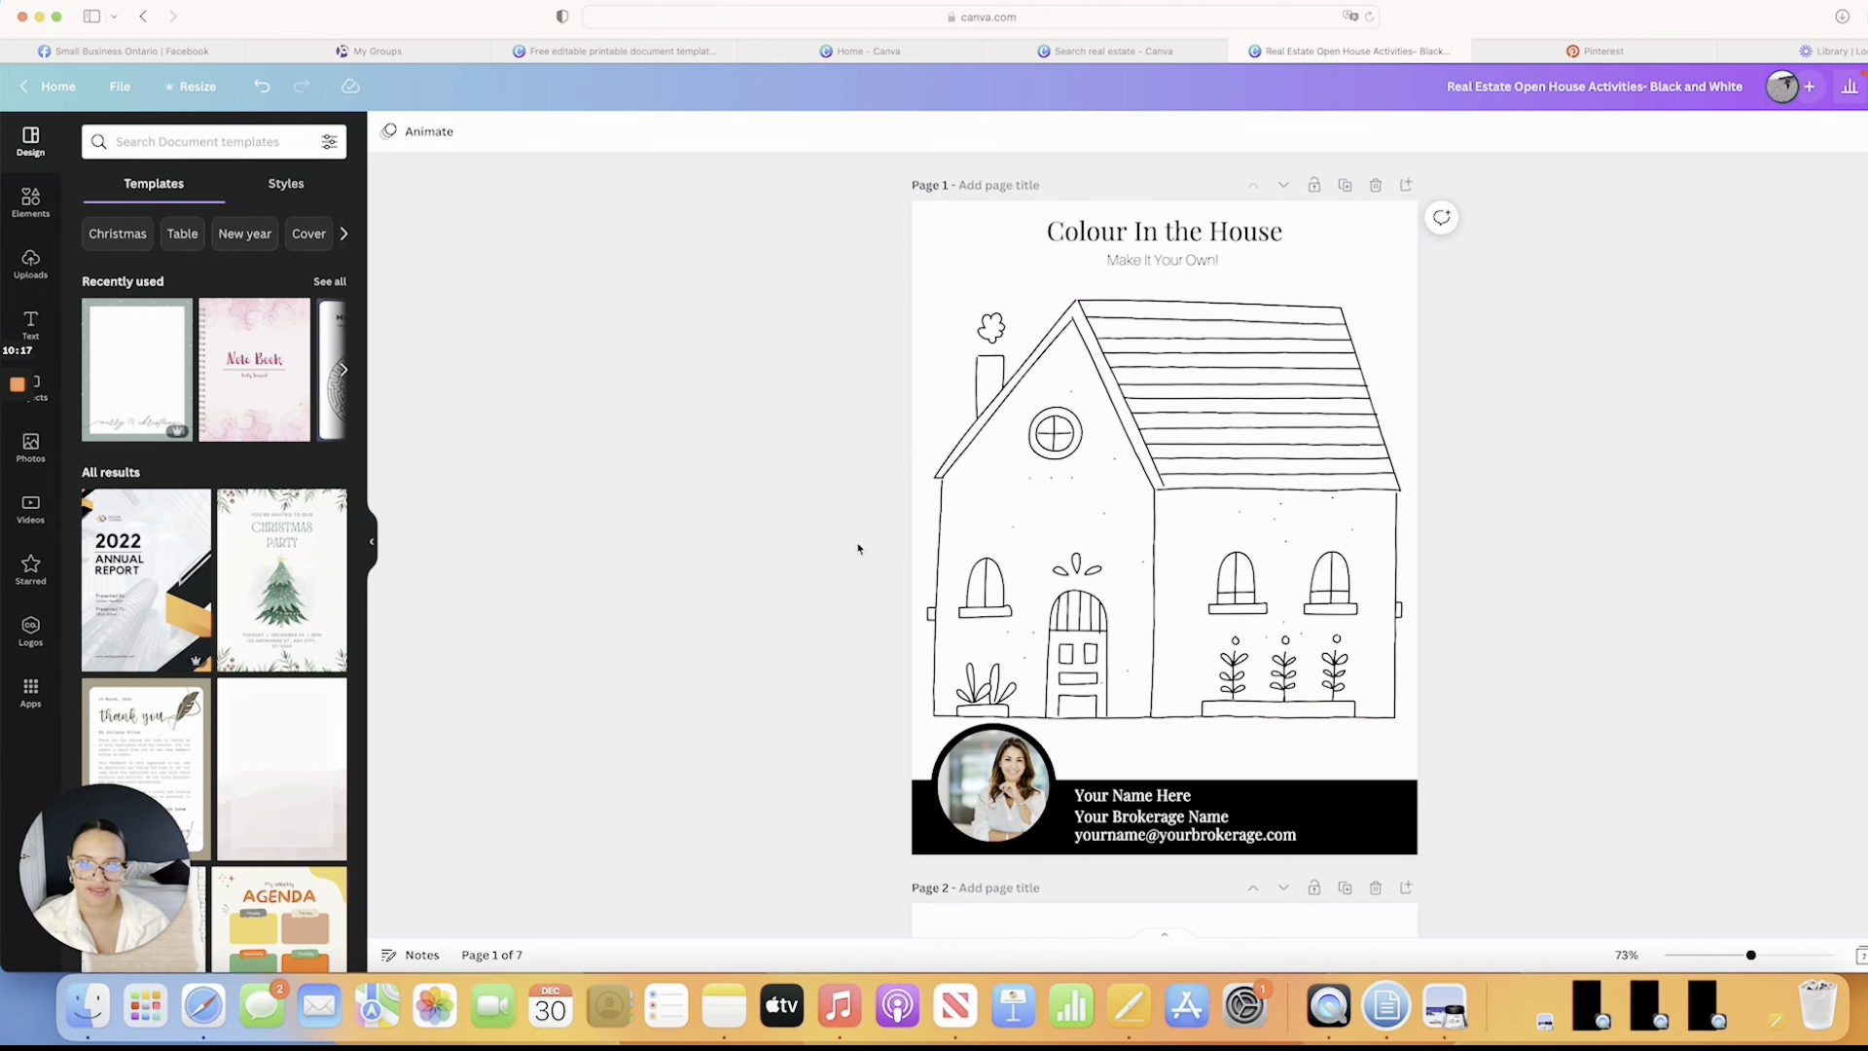
pyautogui.scroll(-5, 853, 550)
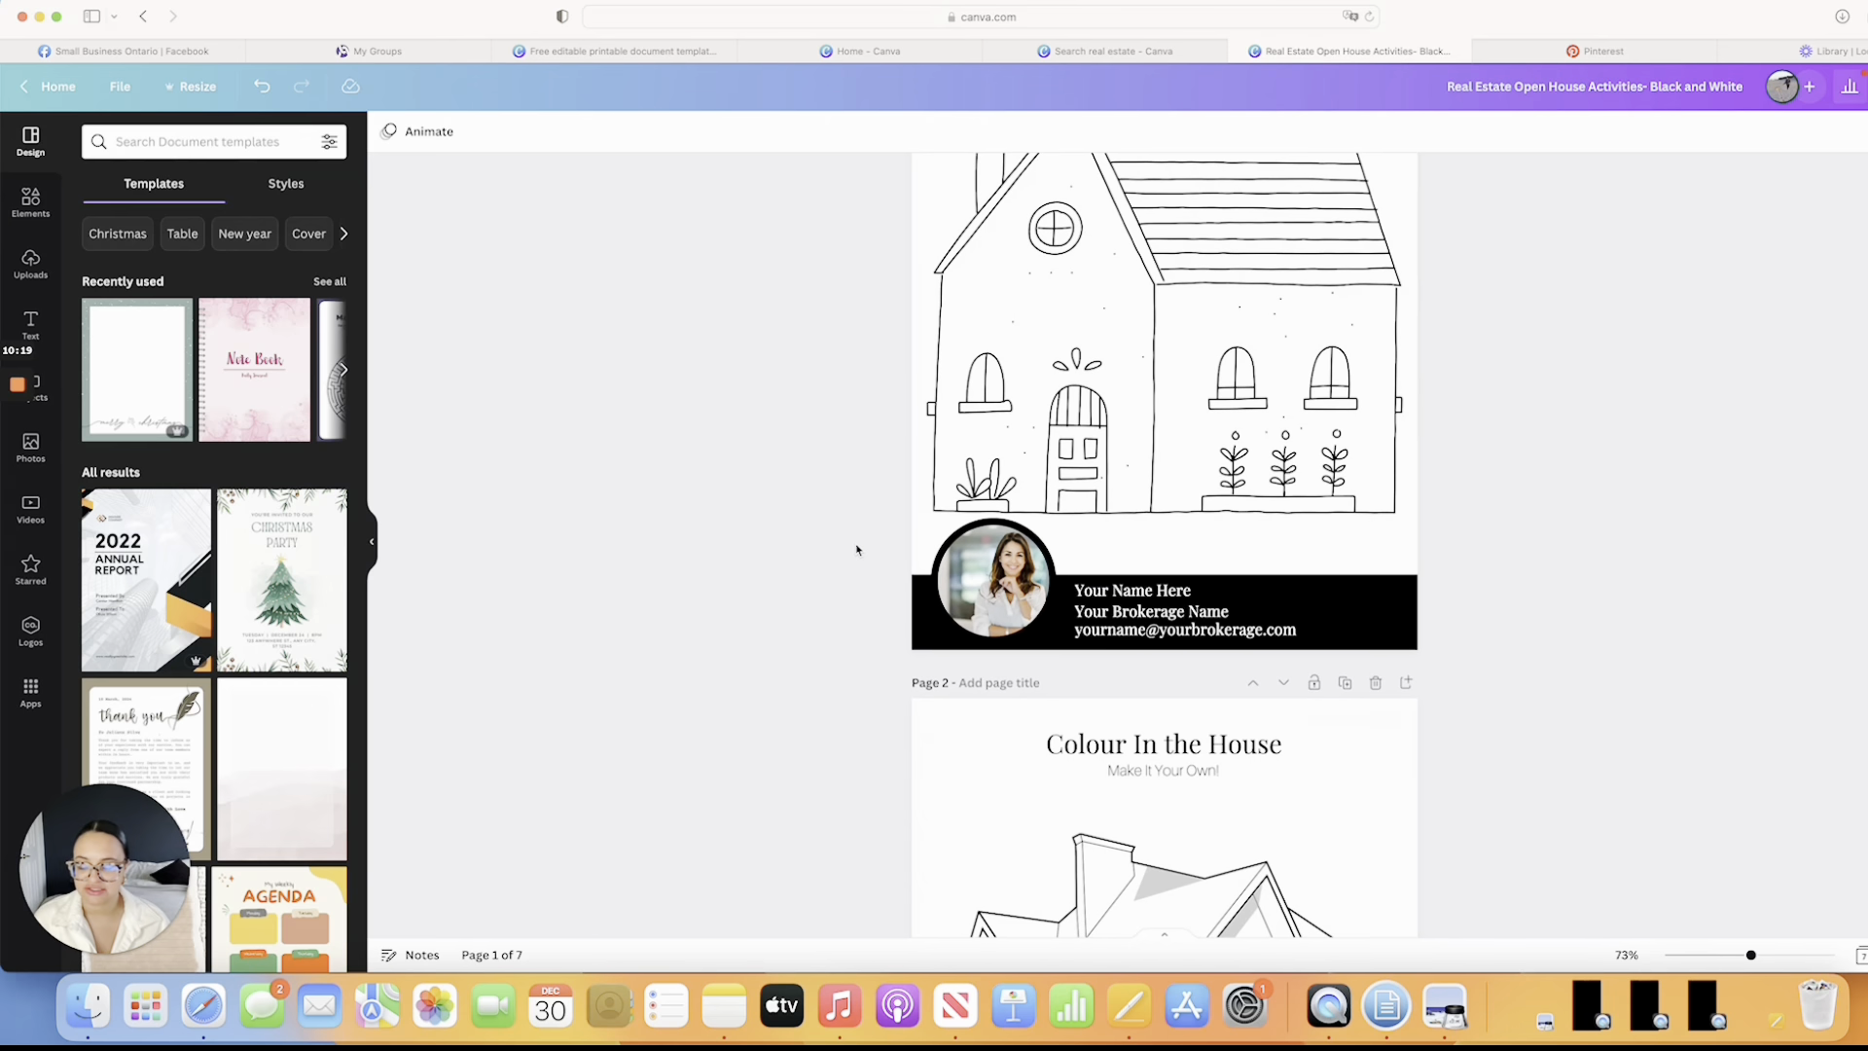
pyautogui.scroll(-15, 857, 550)
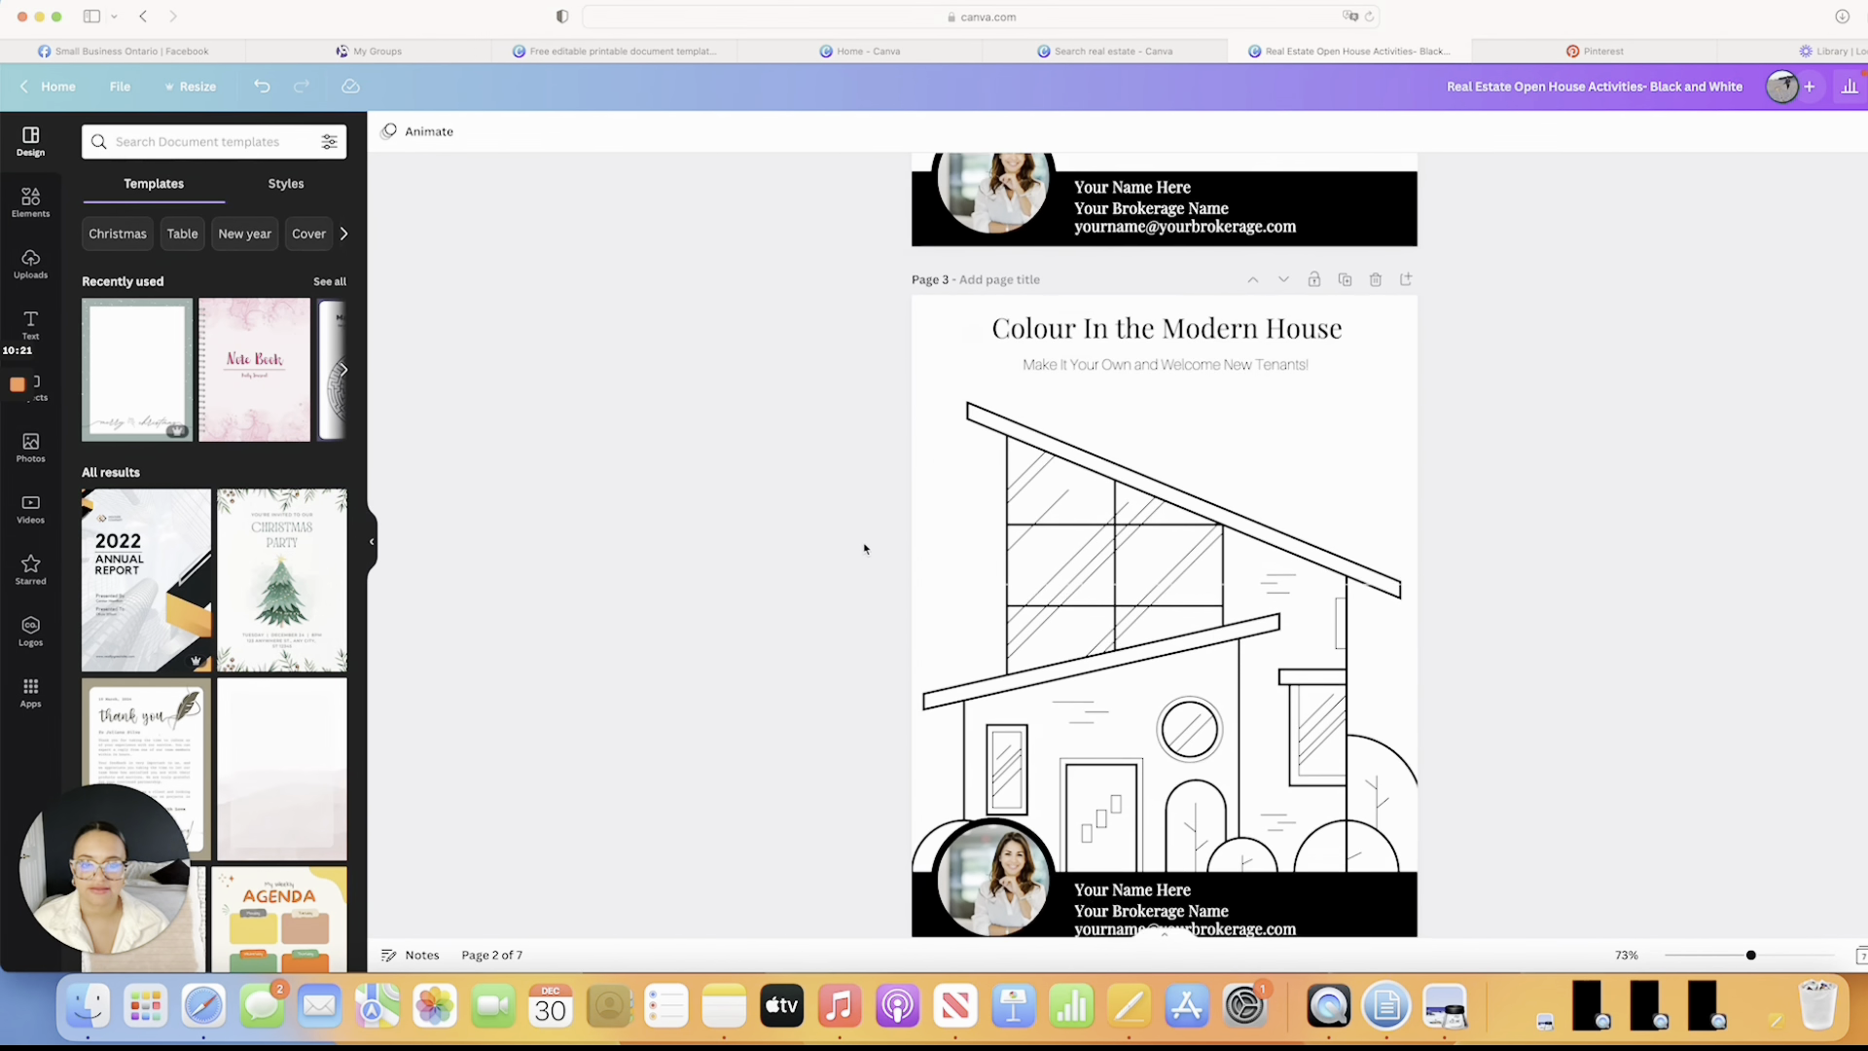